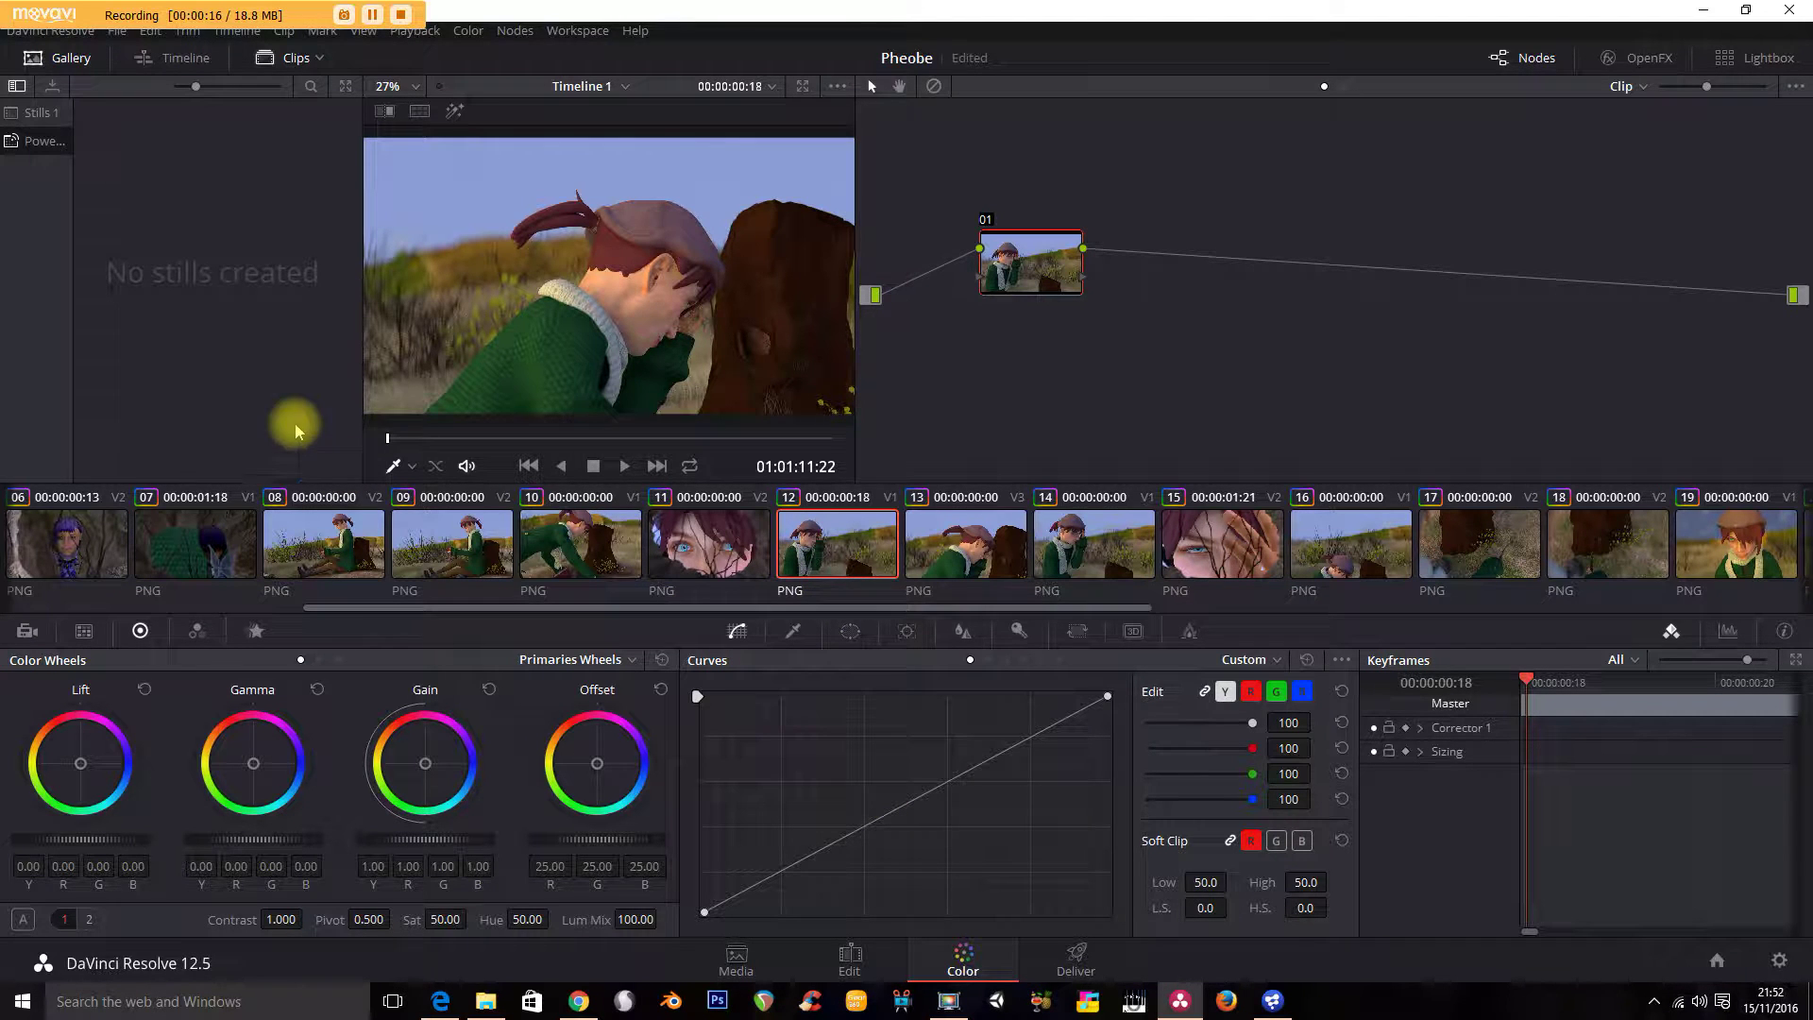
Look over clip 11's node graph, the project's imported media, and the edit of Timeline 1.
left_click(706, 534)
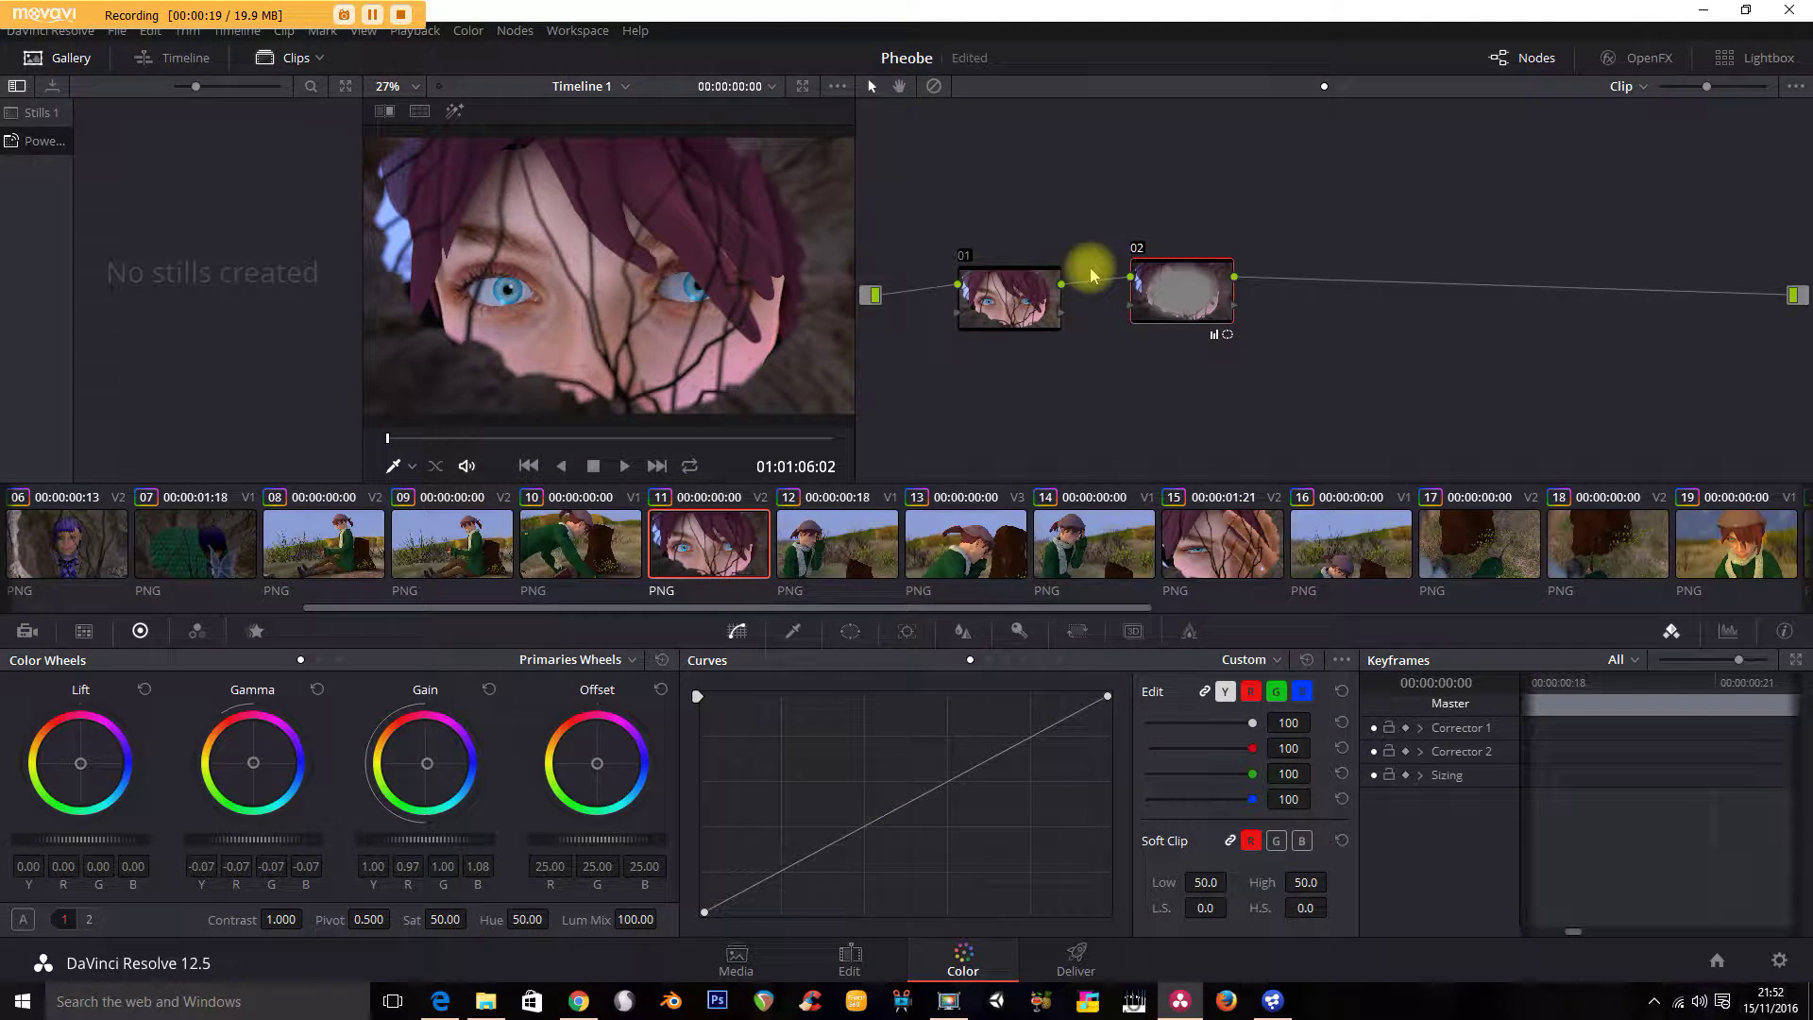
left_click(735, 957)
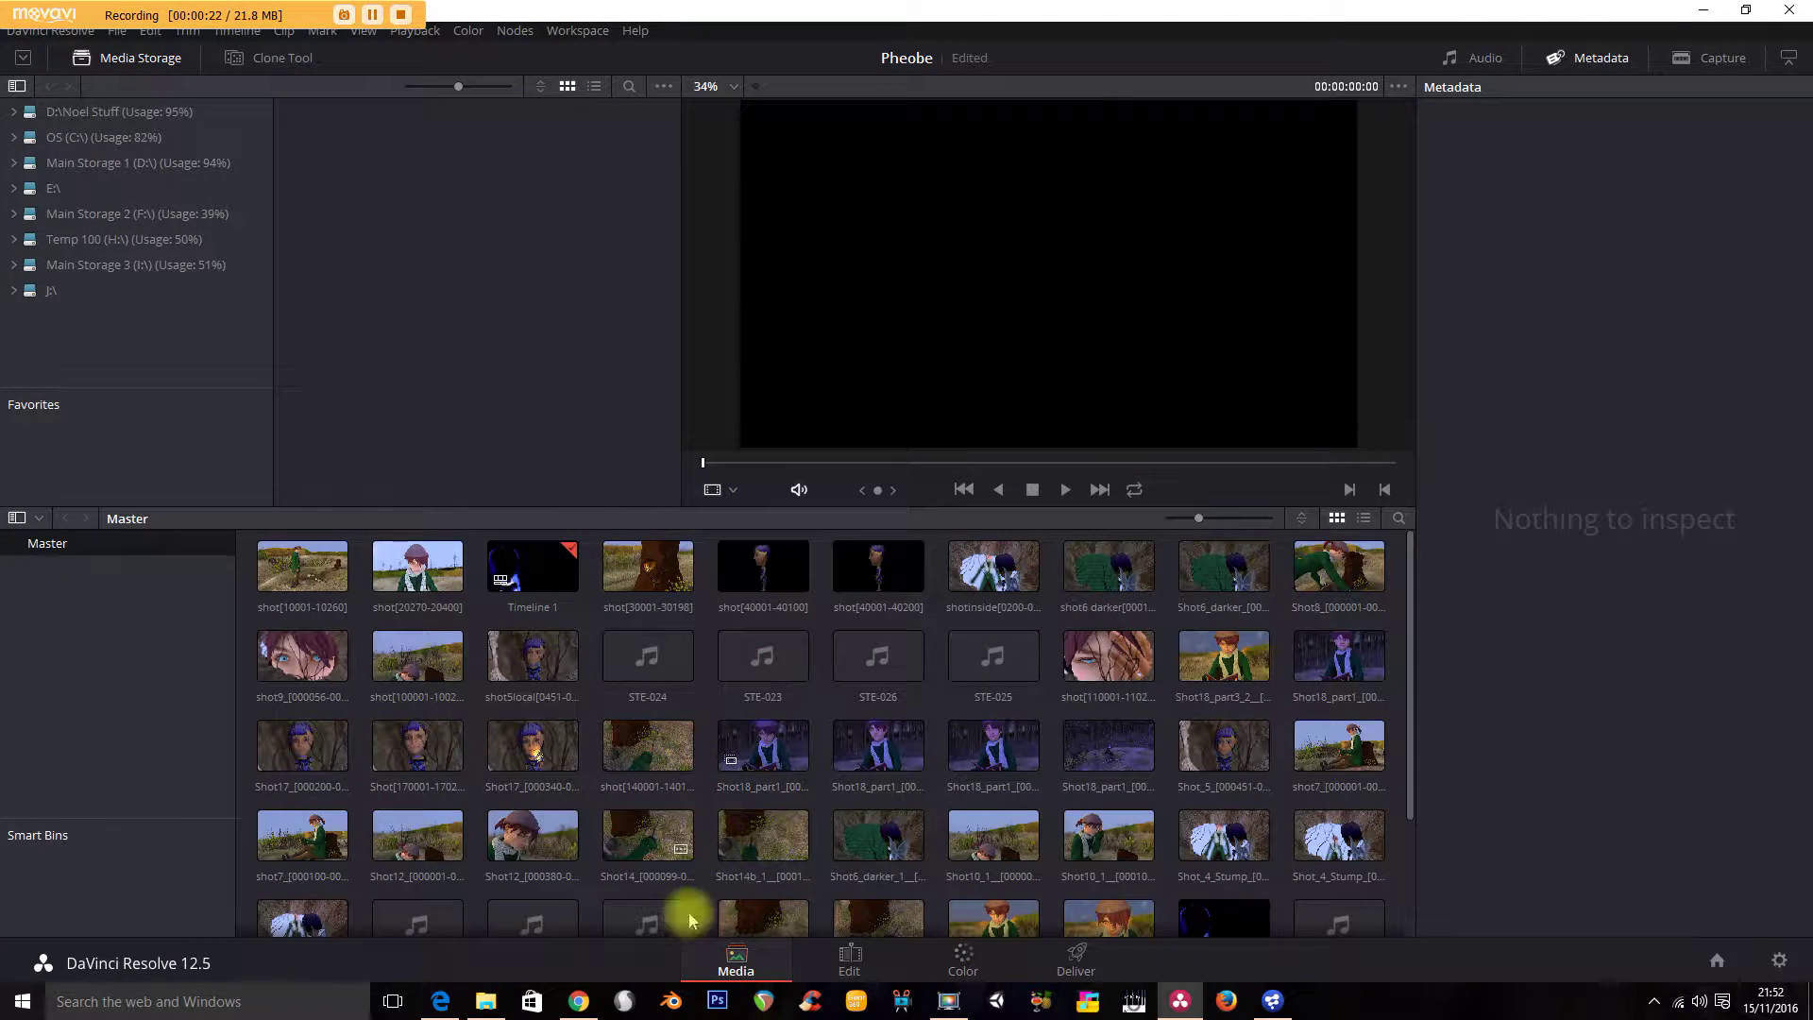
left_click(835, 972)
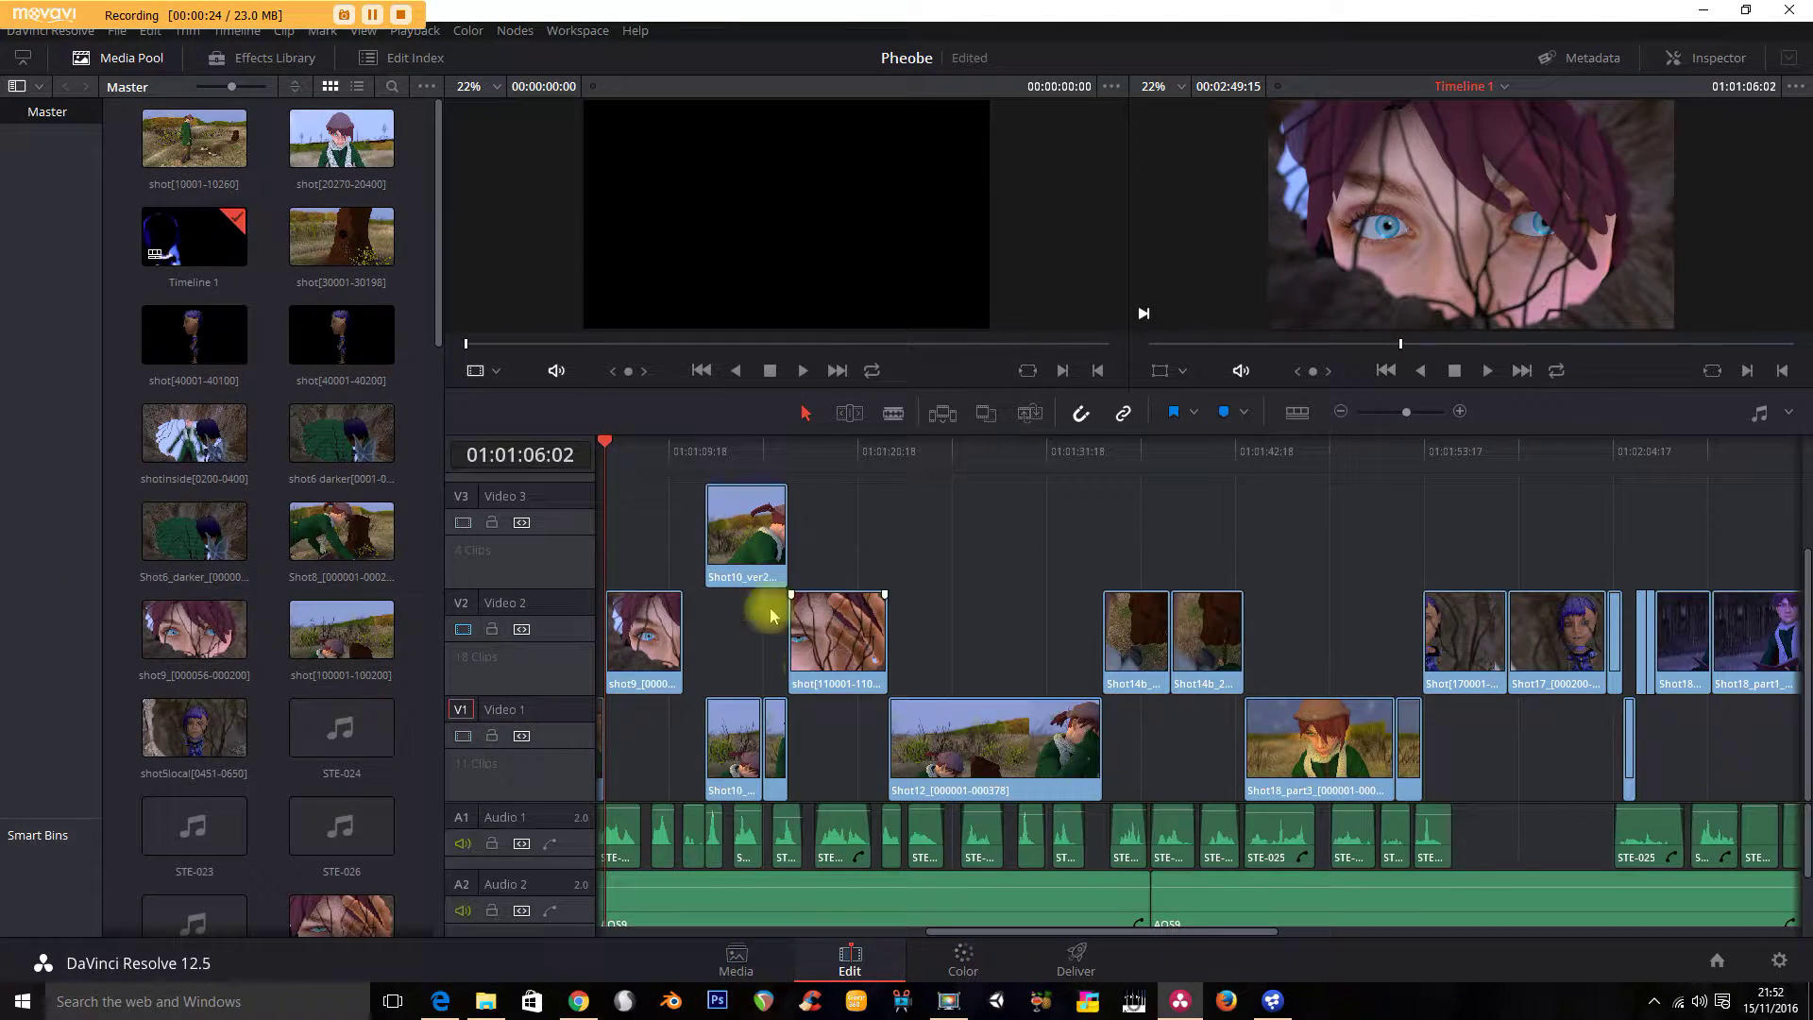
Scrub through the full edit to the purple night-forest shot at 01:02:09:07 and open that shot for color grading.
left_click(728, 463)
left_click_drag(688, 457, 1117, 460)
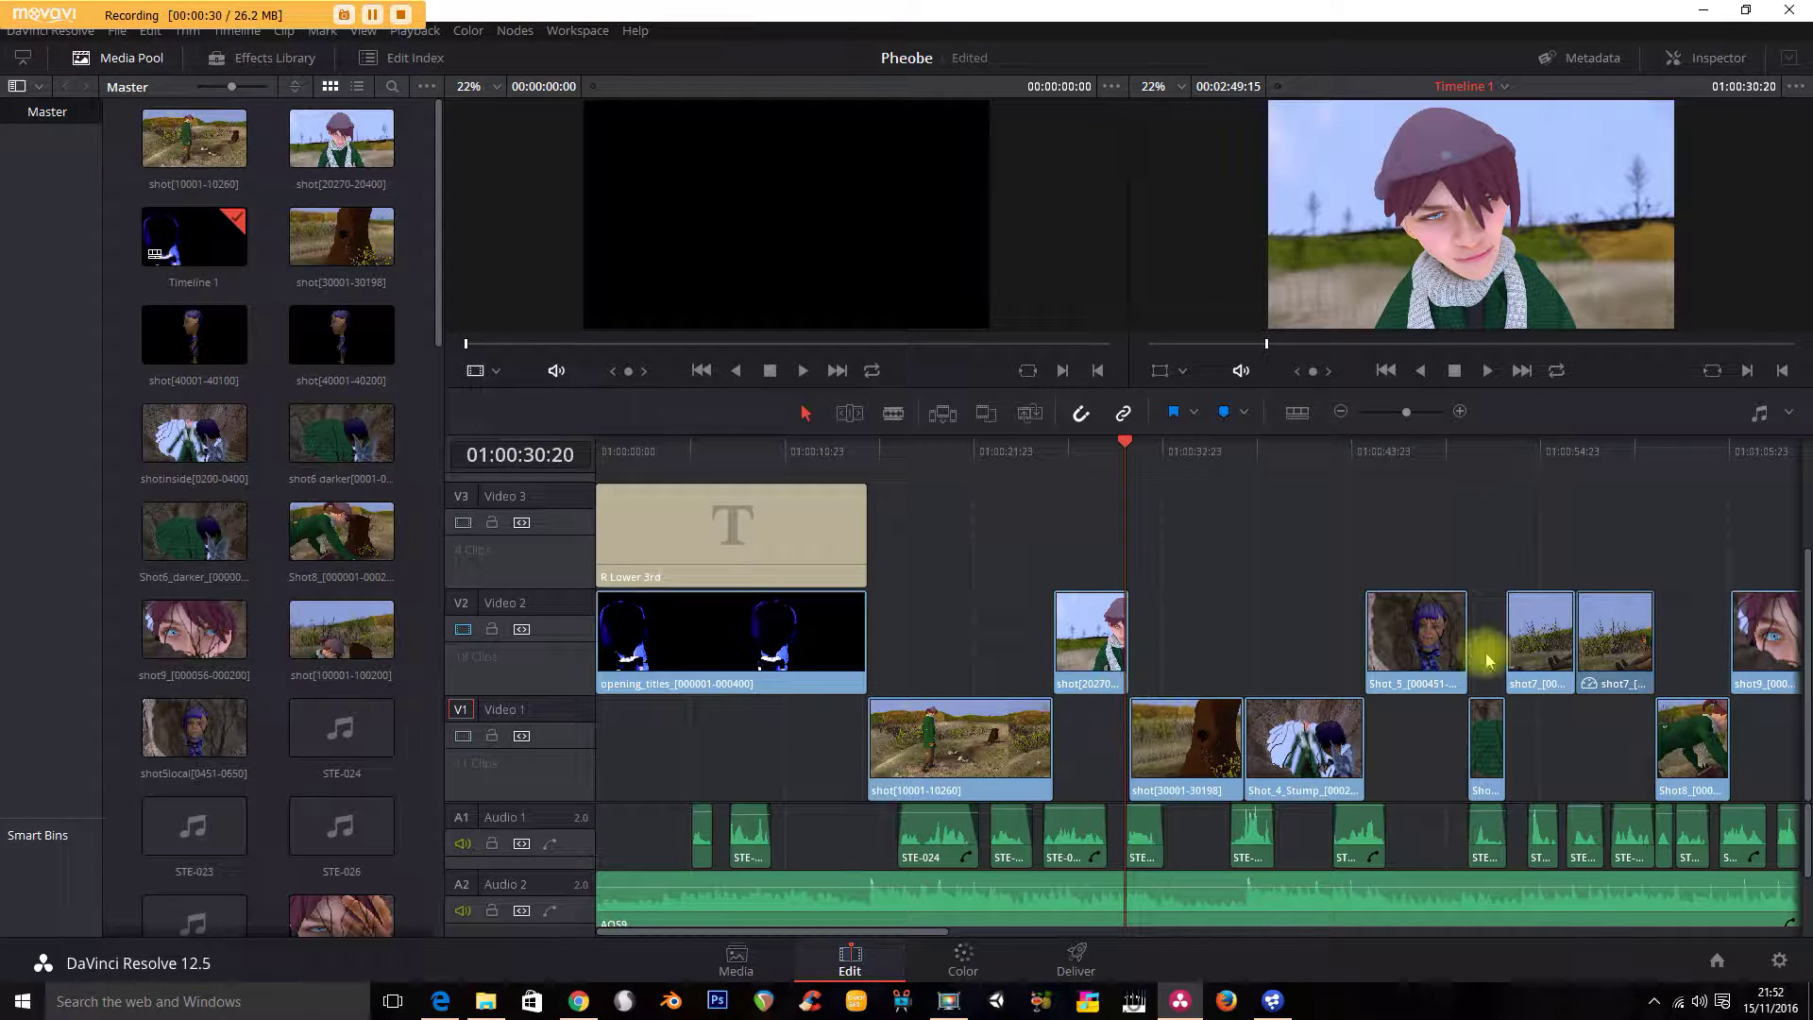
left_click_drag(1404, 412, 1393, 412)
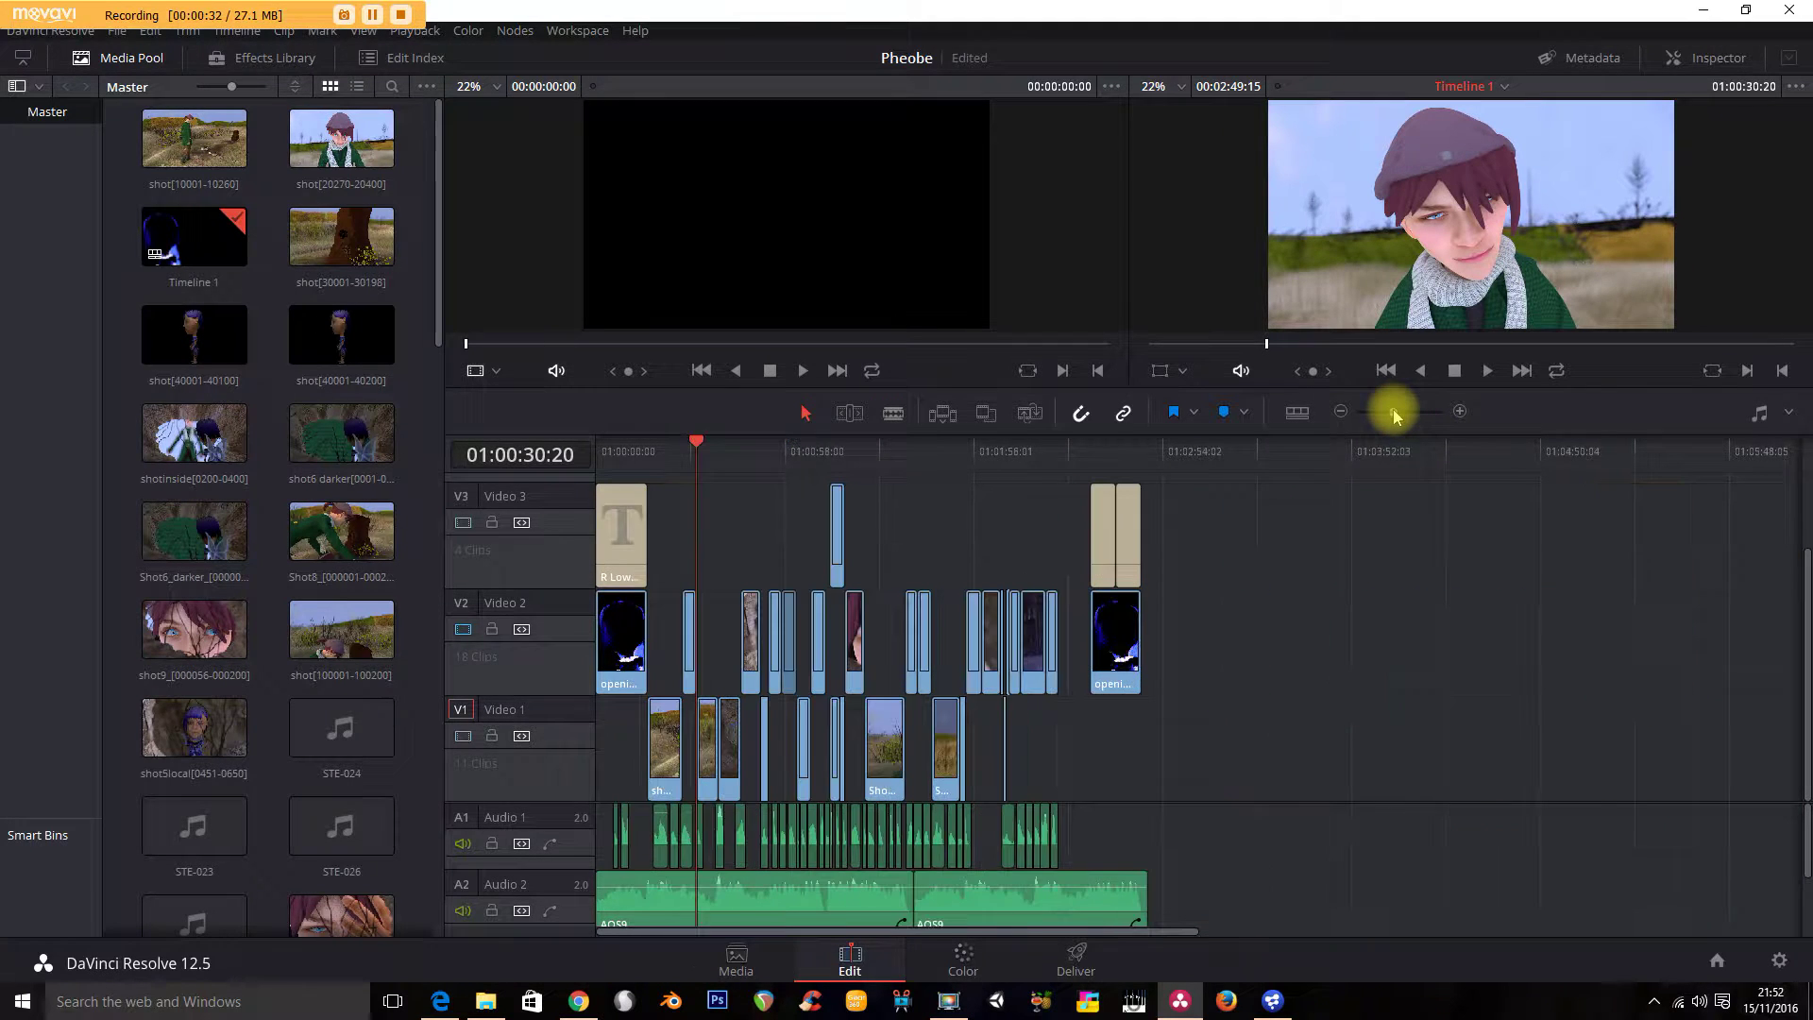
left_click_drag(746, 444, 1018, 453)
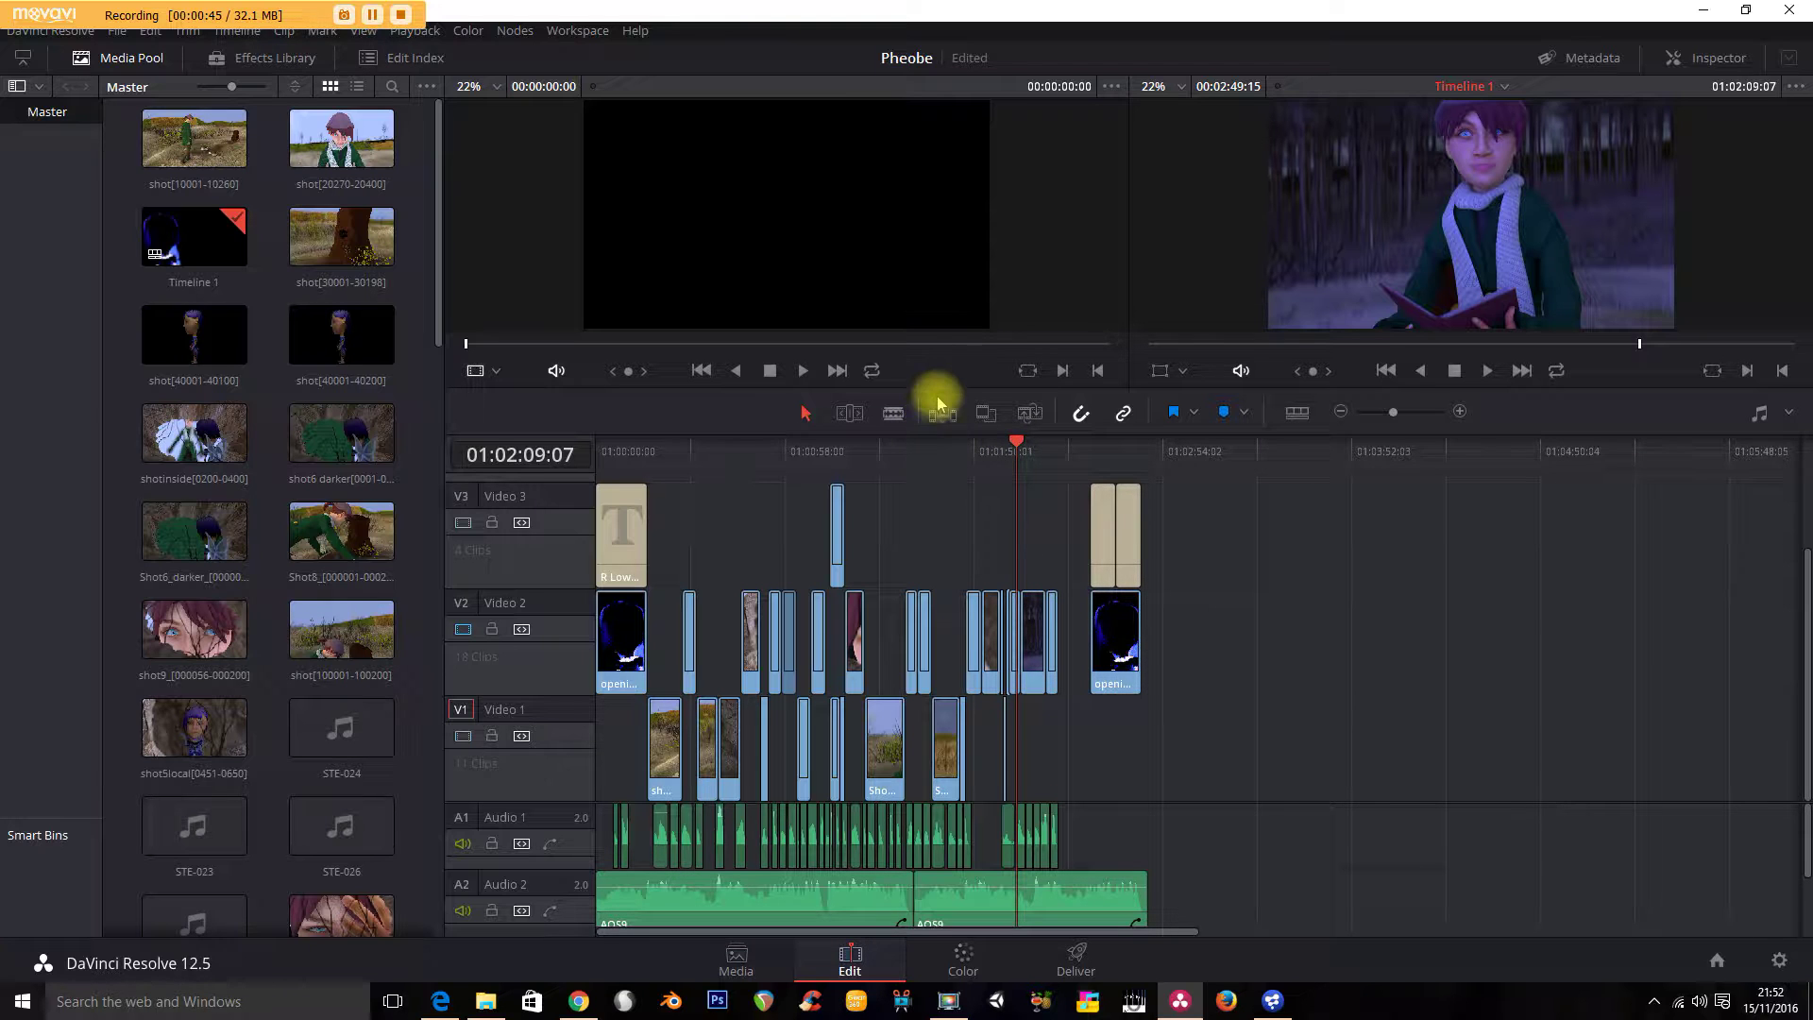
left_click_drag(938, 388, 934, 572)
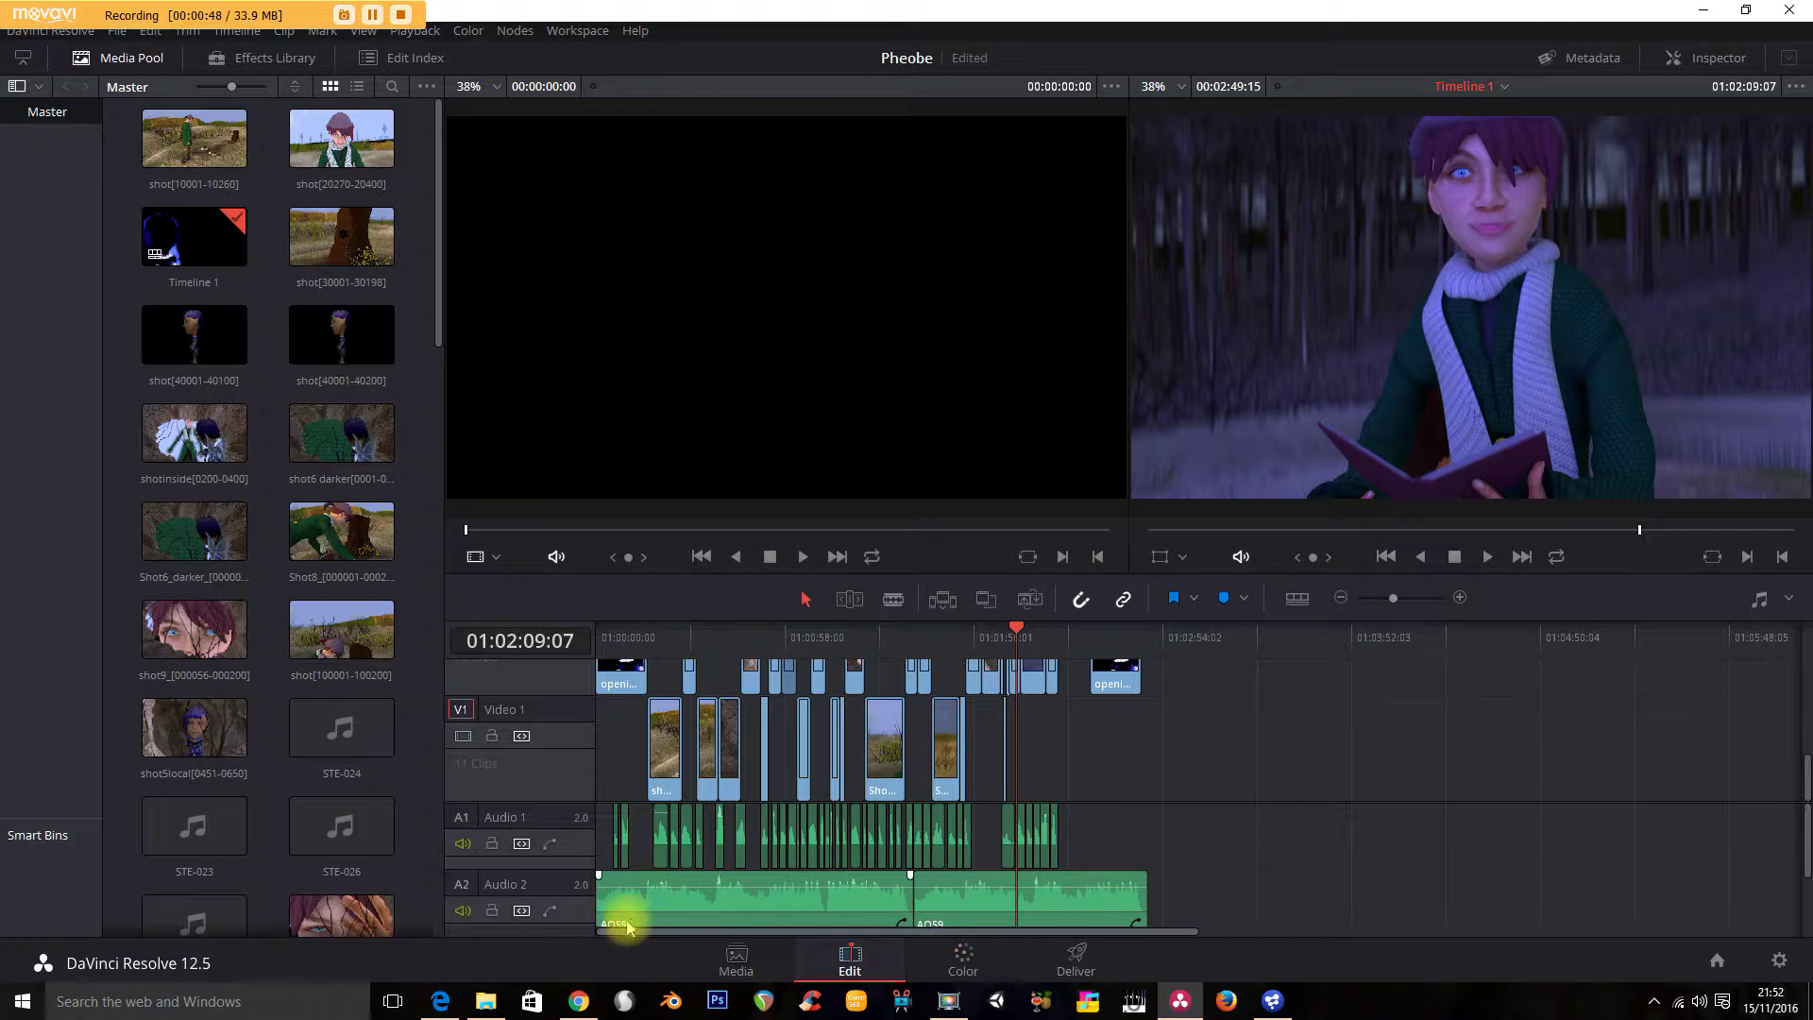
left_click(968, 961)
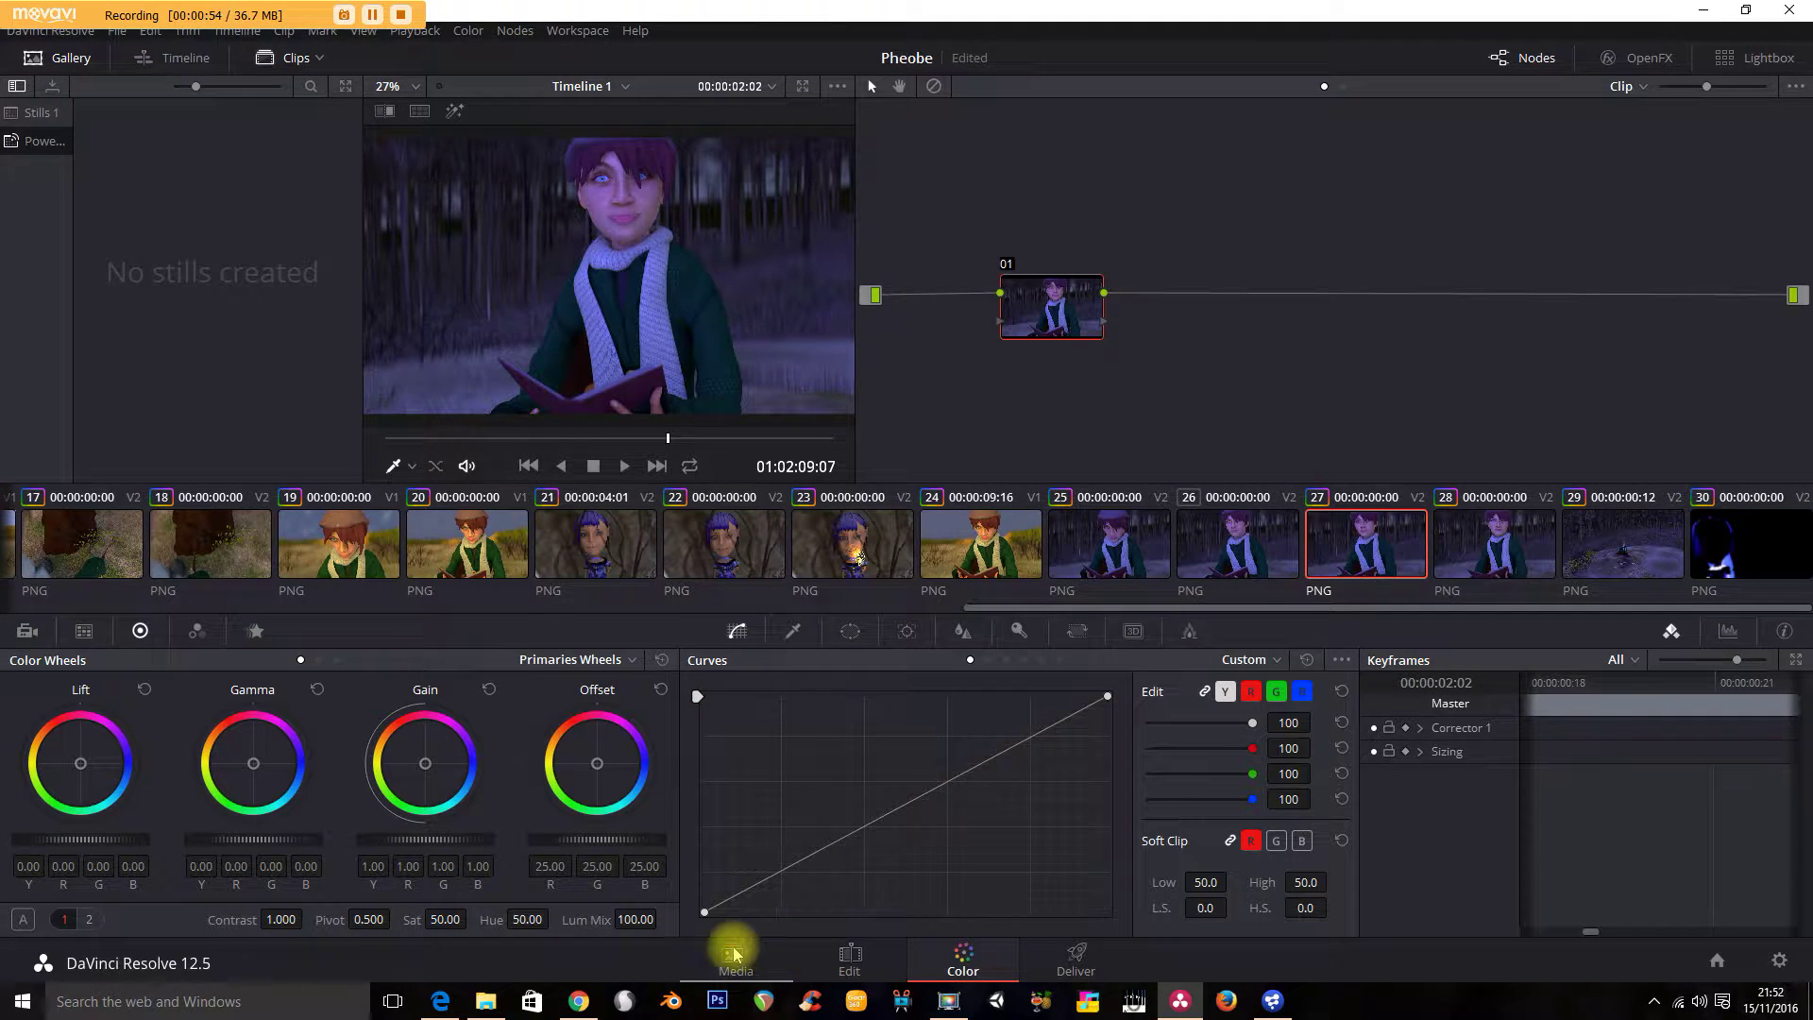
Compare the looks and node graphs of the night-forest shots with those of clips 20 to 23.
left_click_drag(1045, 321, 1067, 298)
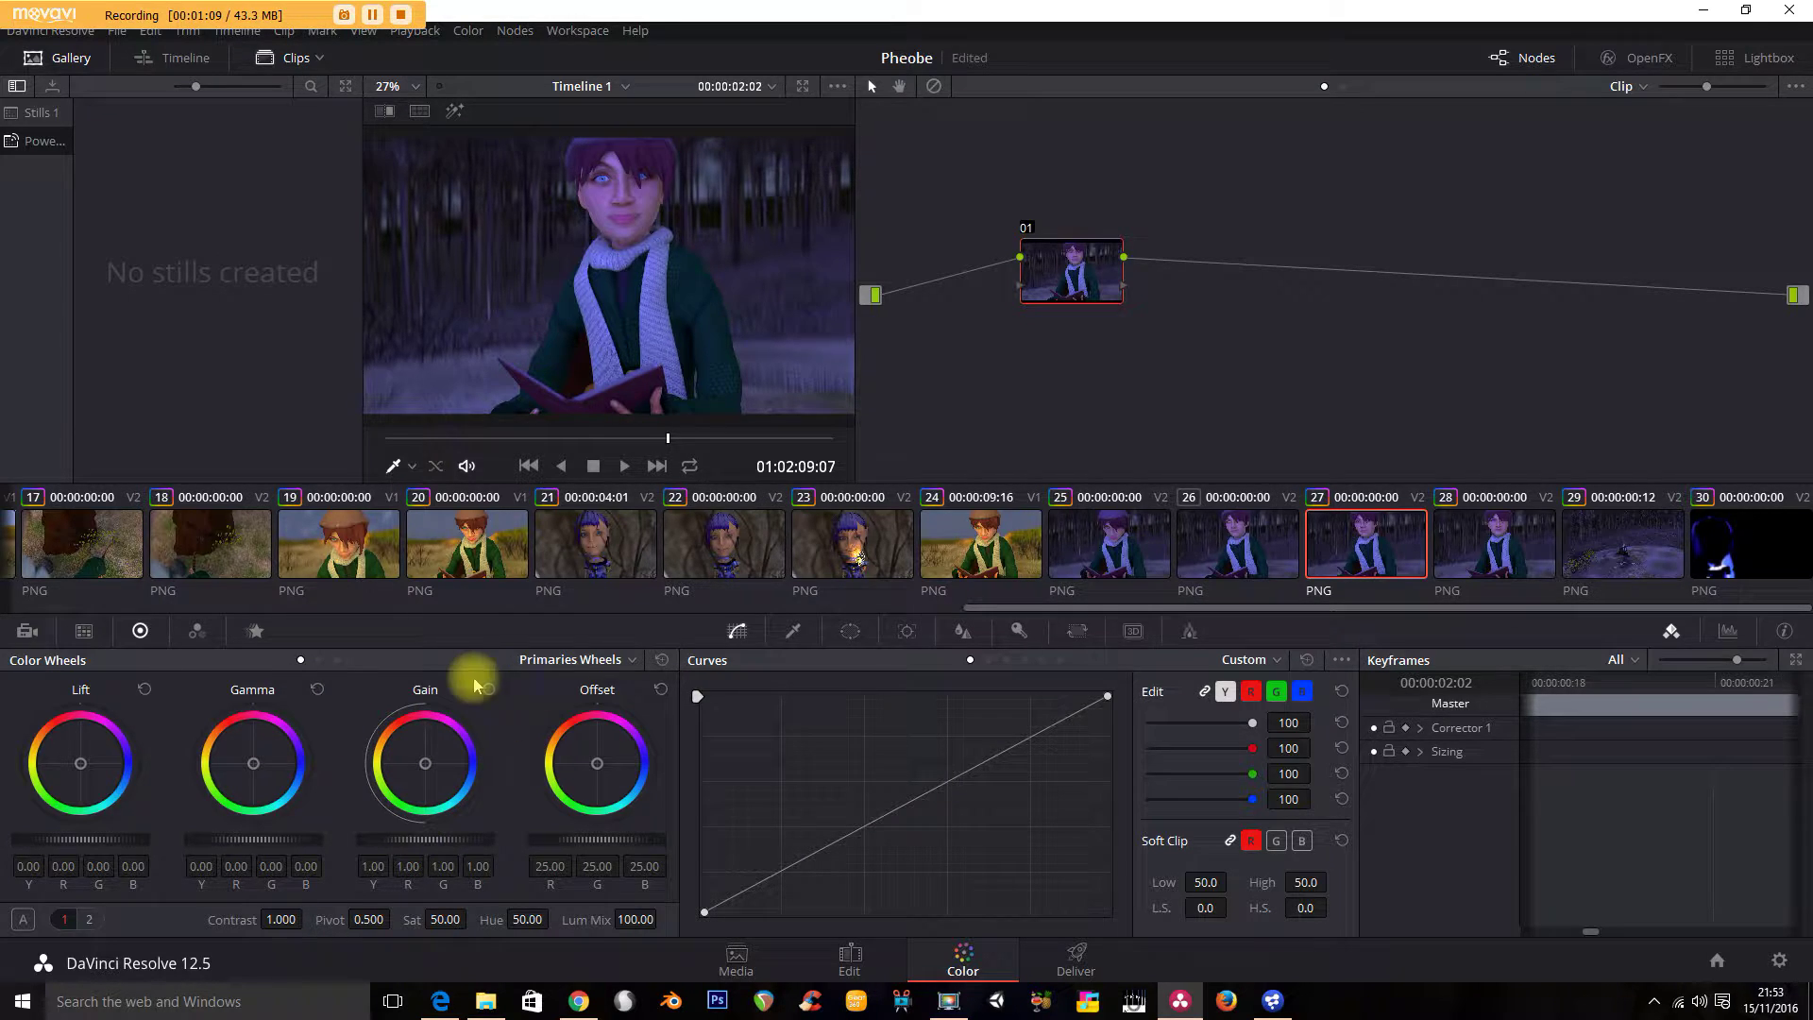
left_click_drag(1067, 269, 1029, 255)
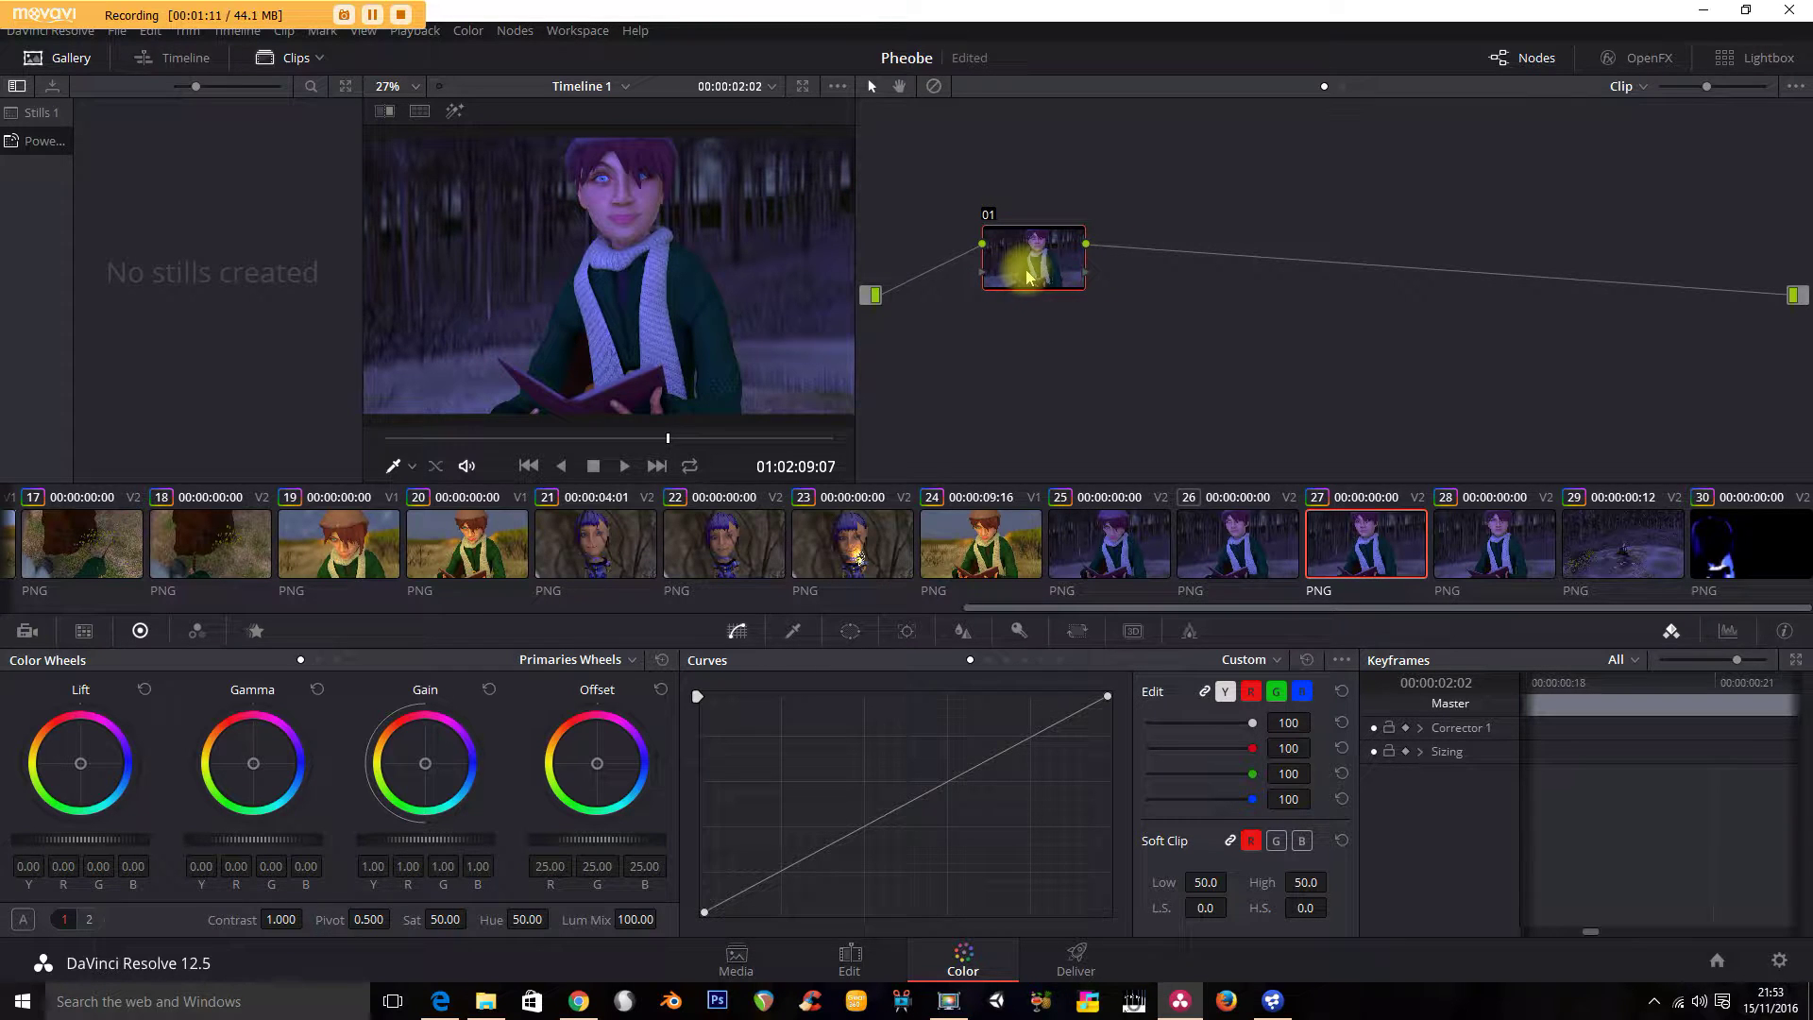
left_click(876, 544)
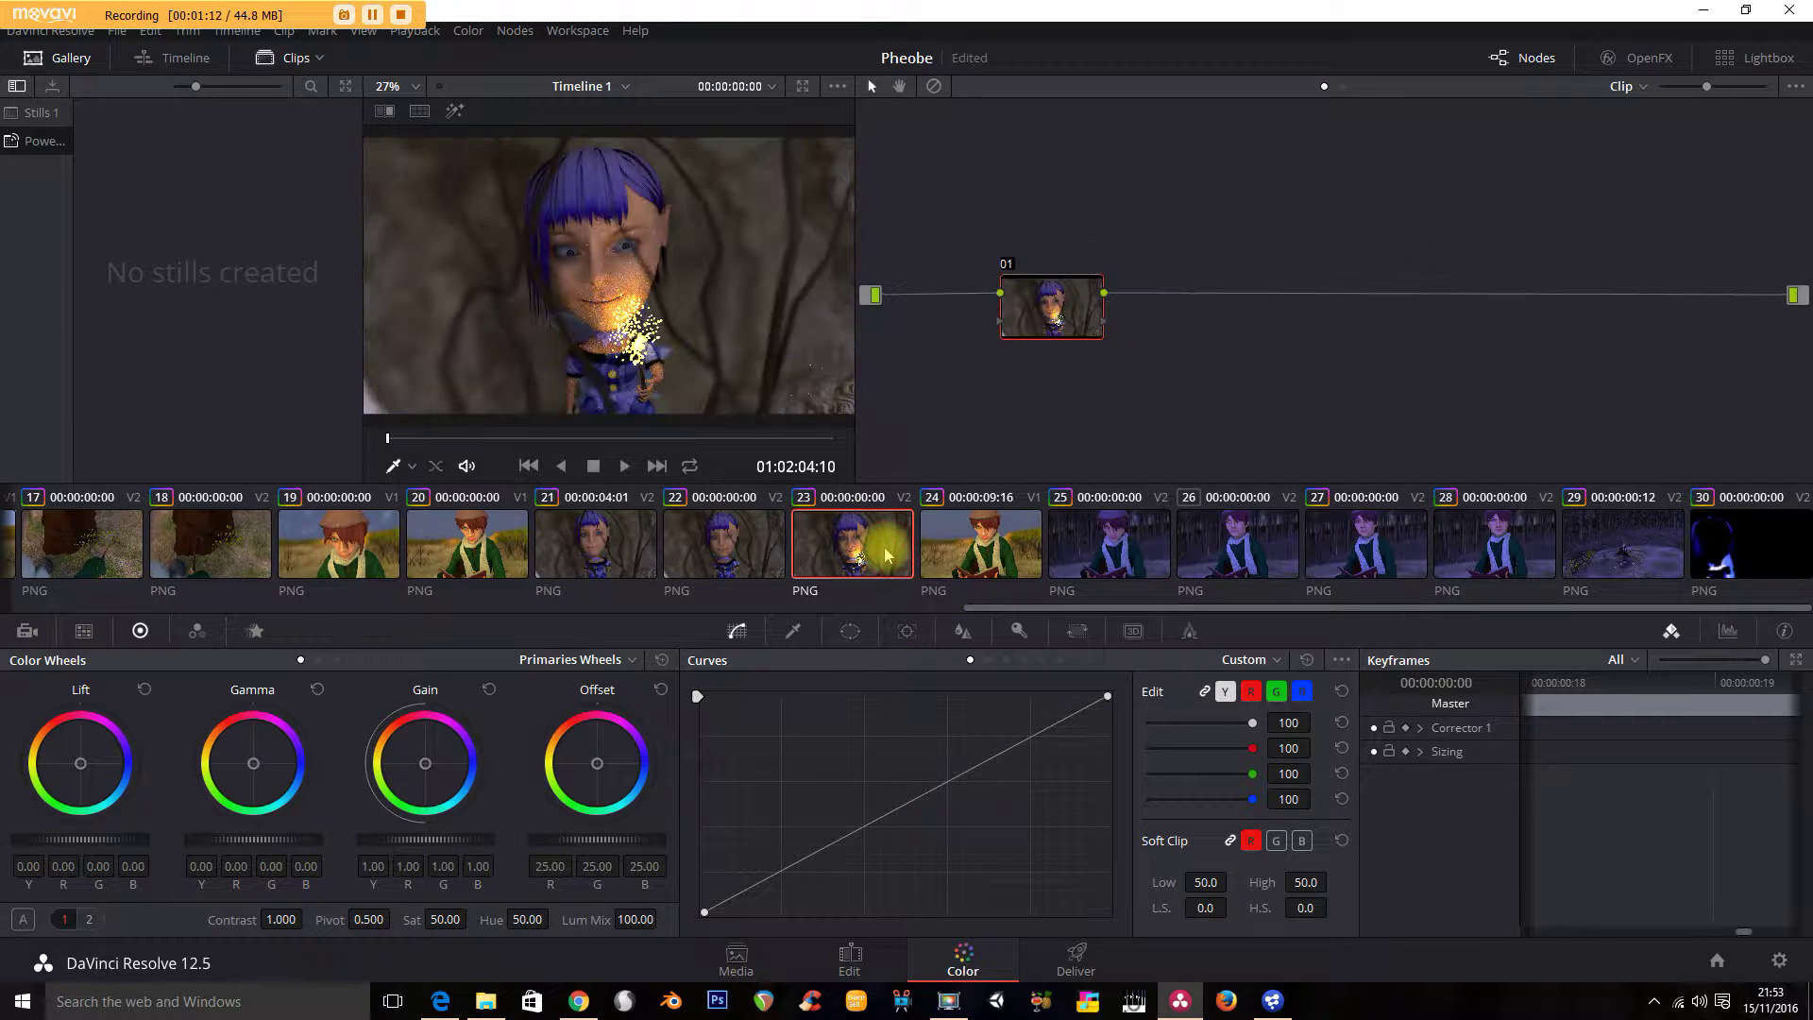
left_click(716, 545)
left_click(624, 535)
left_click(735, 538)
left_click(812, 543)
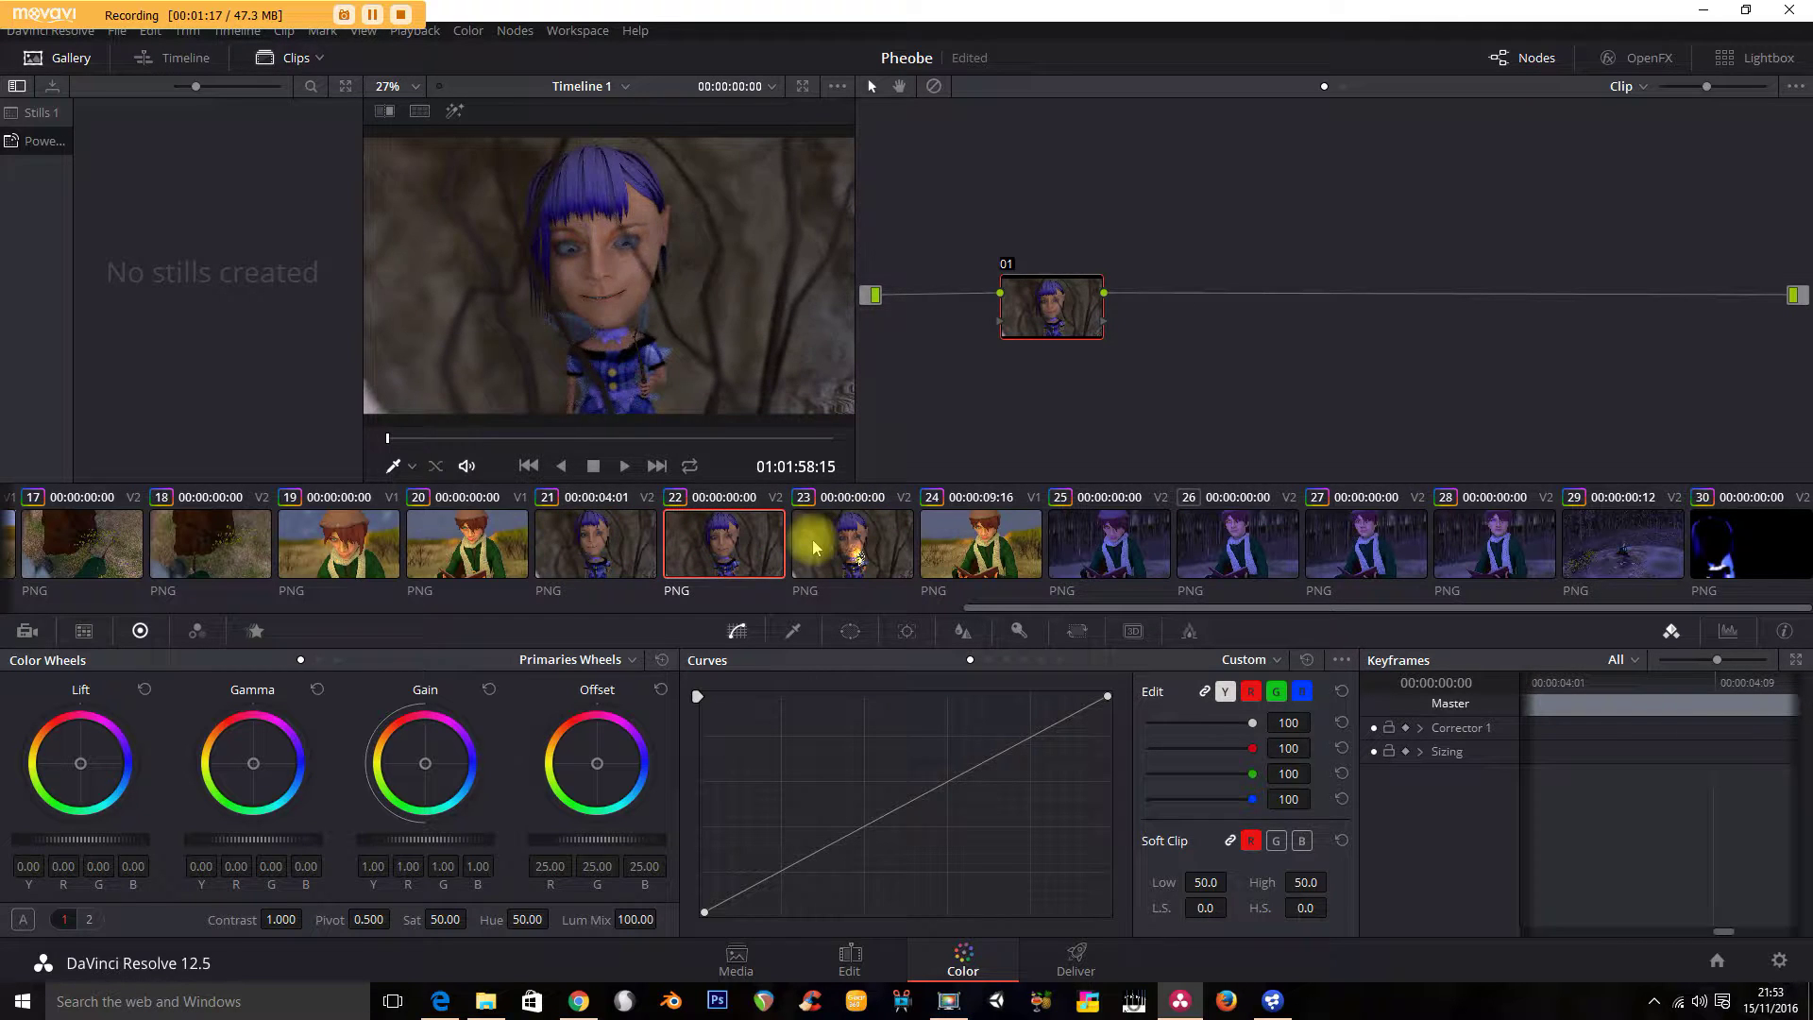
left_click(477, 555)
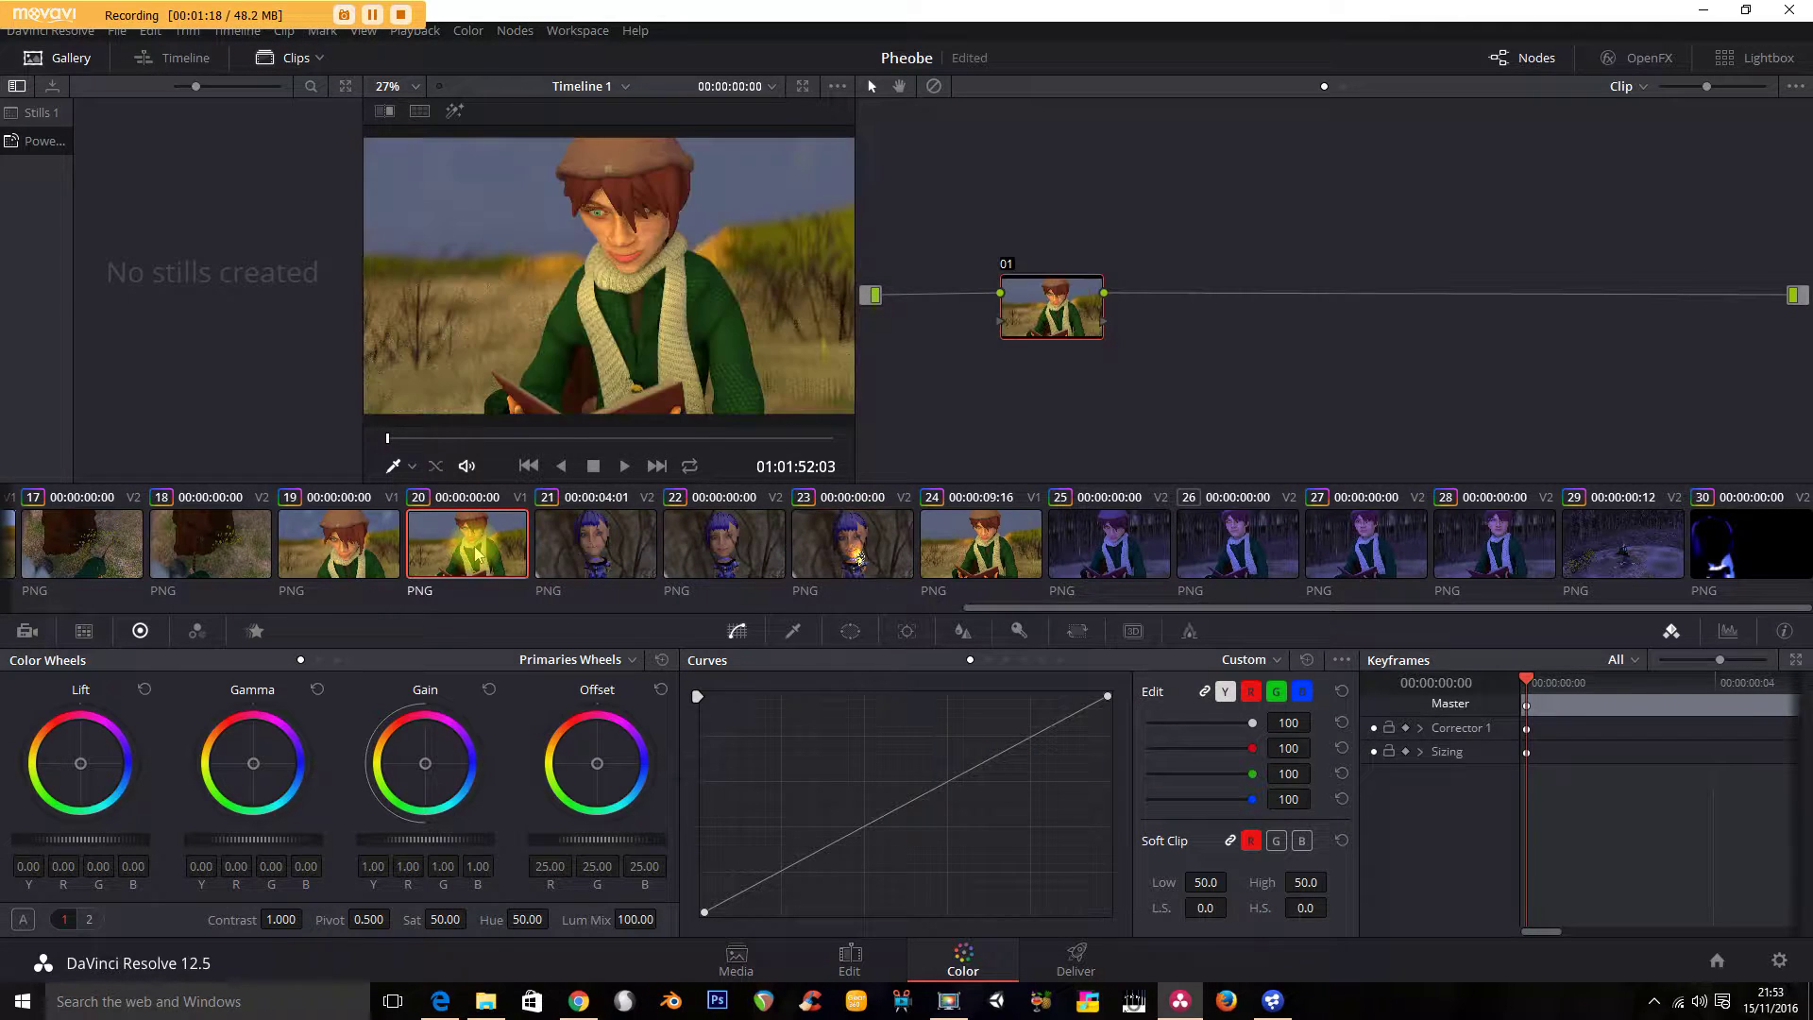
left_click_drag(1051, 301, 1048, 275)
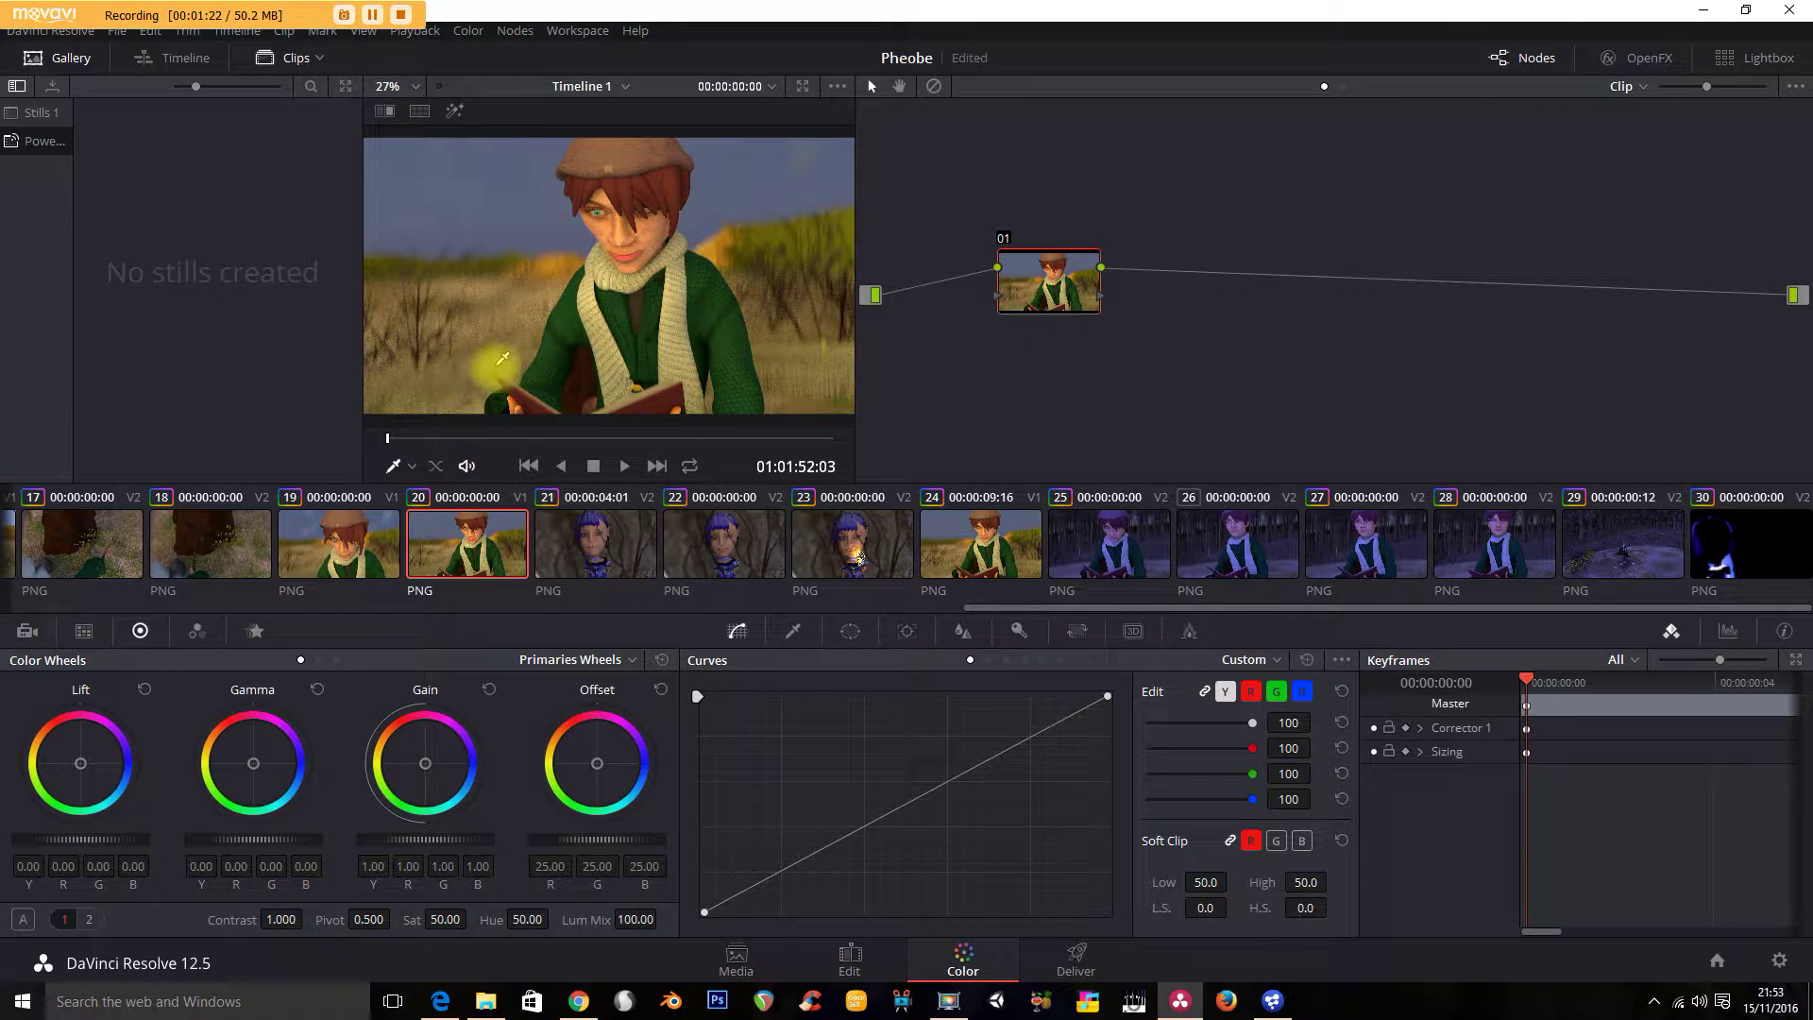
left_click(1095, 552)
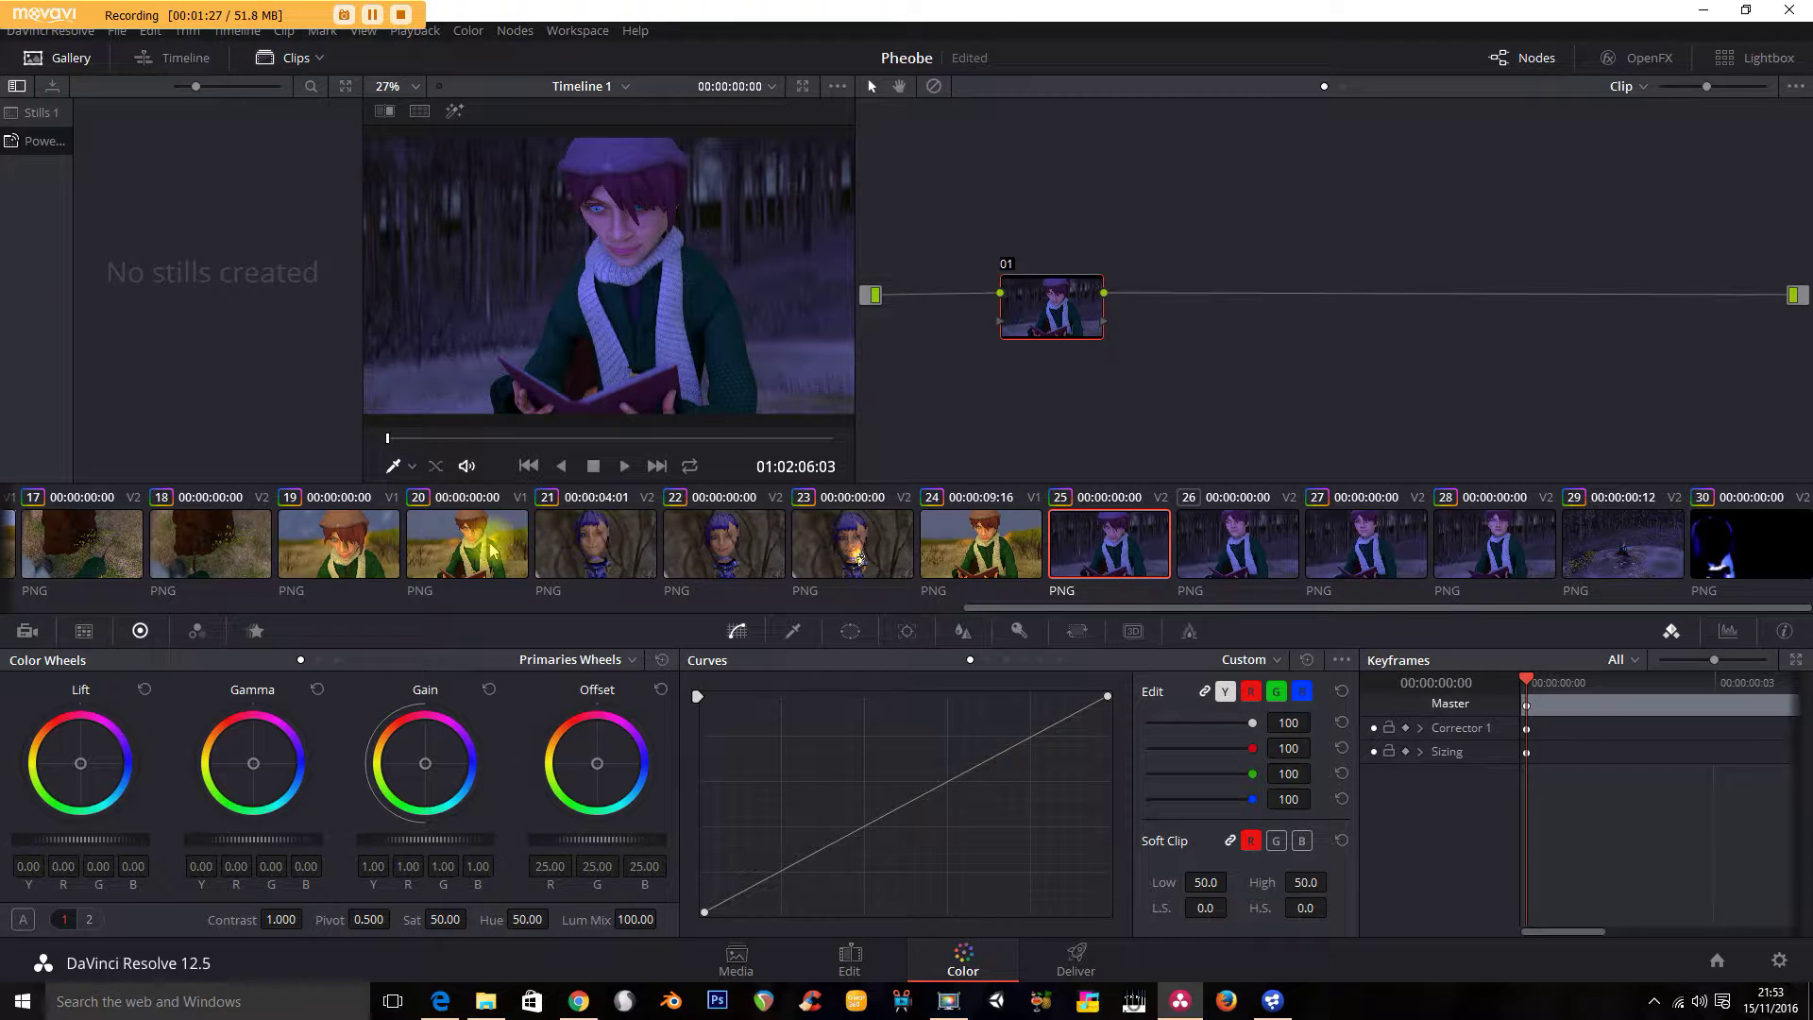
left_click(482, 544)
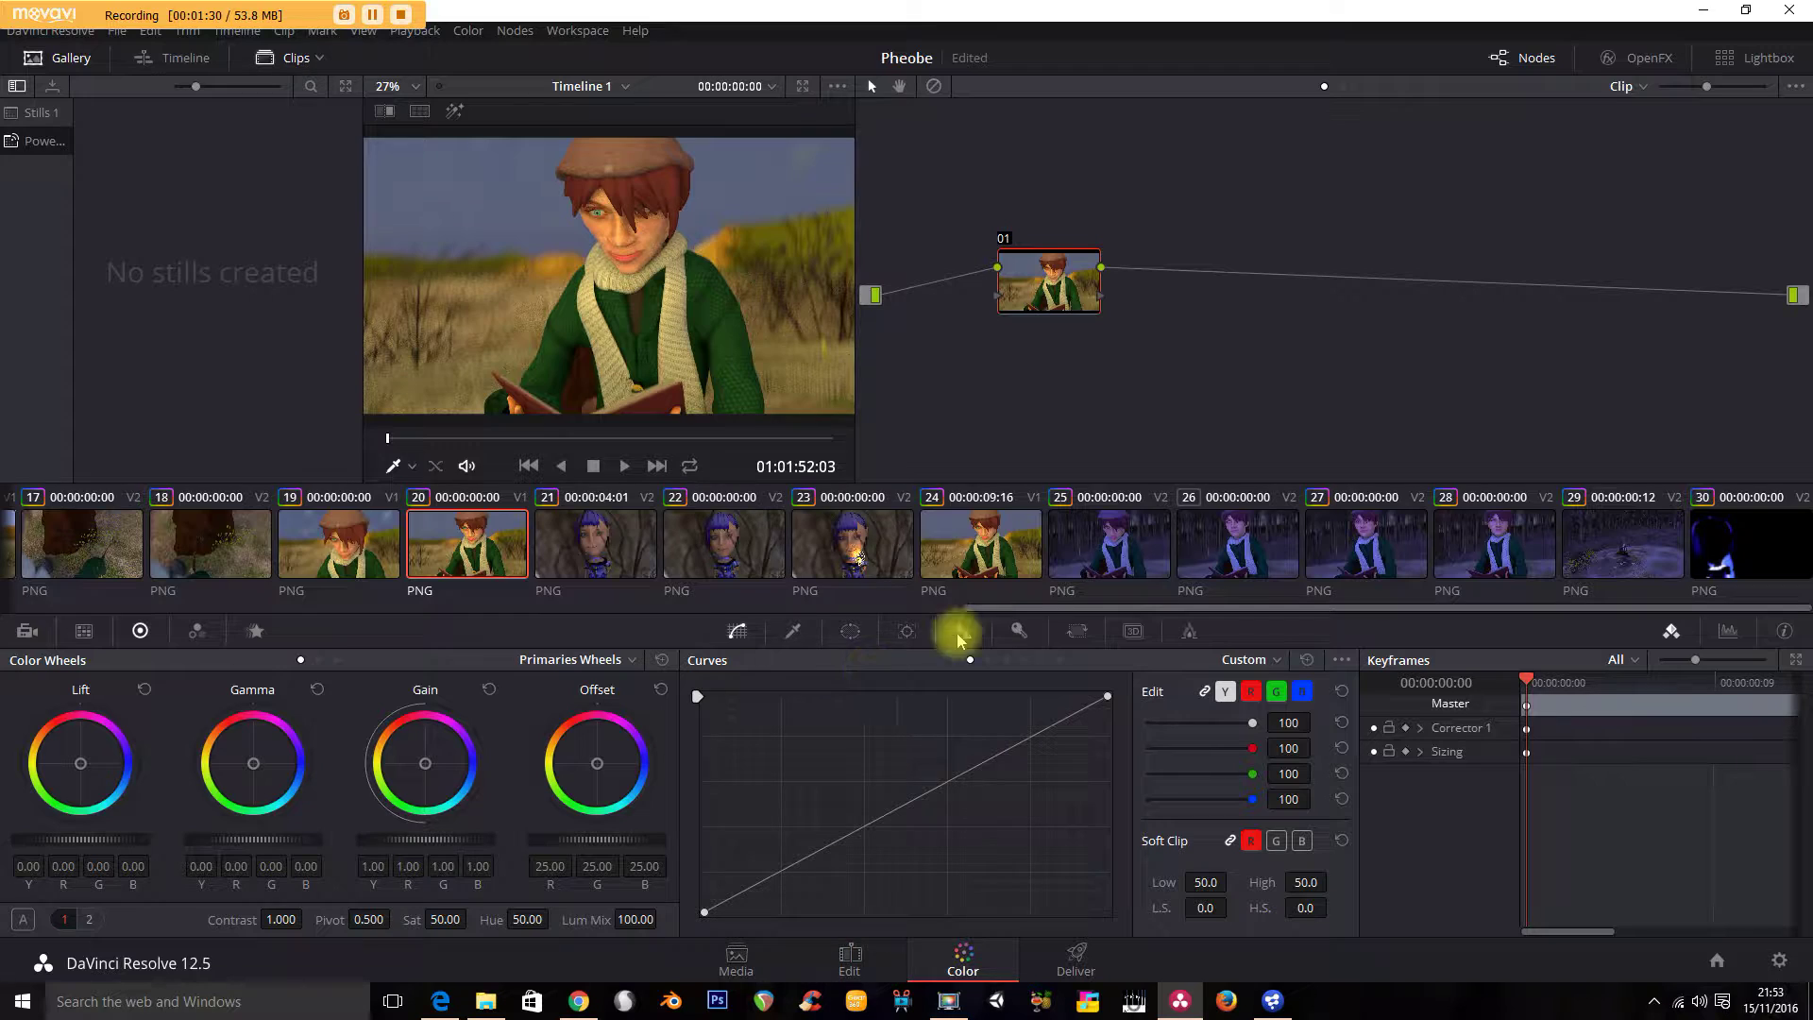
Compare the node graphs of clips 11 and 15, and display the circular window on clip 11's second node.
left_click_drag(1039, 612, 432, 590)
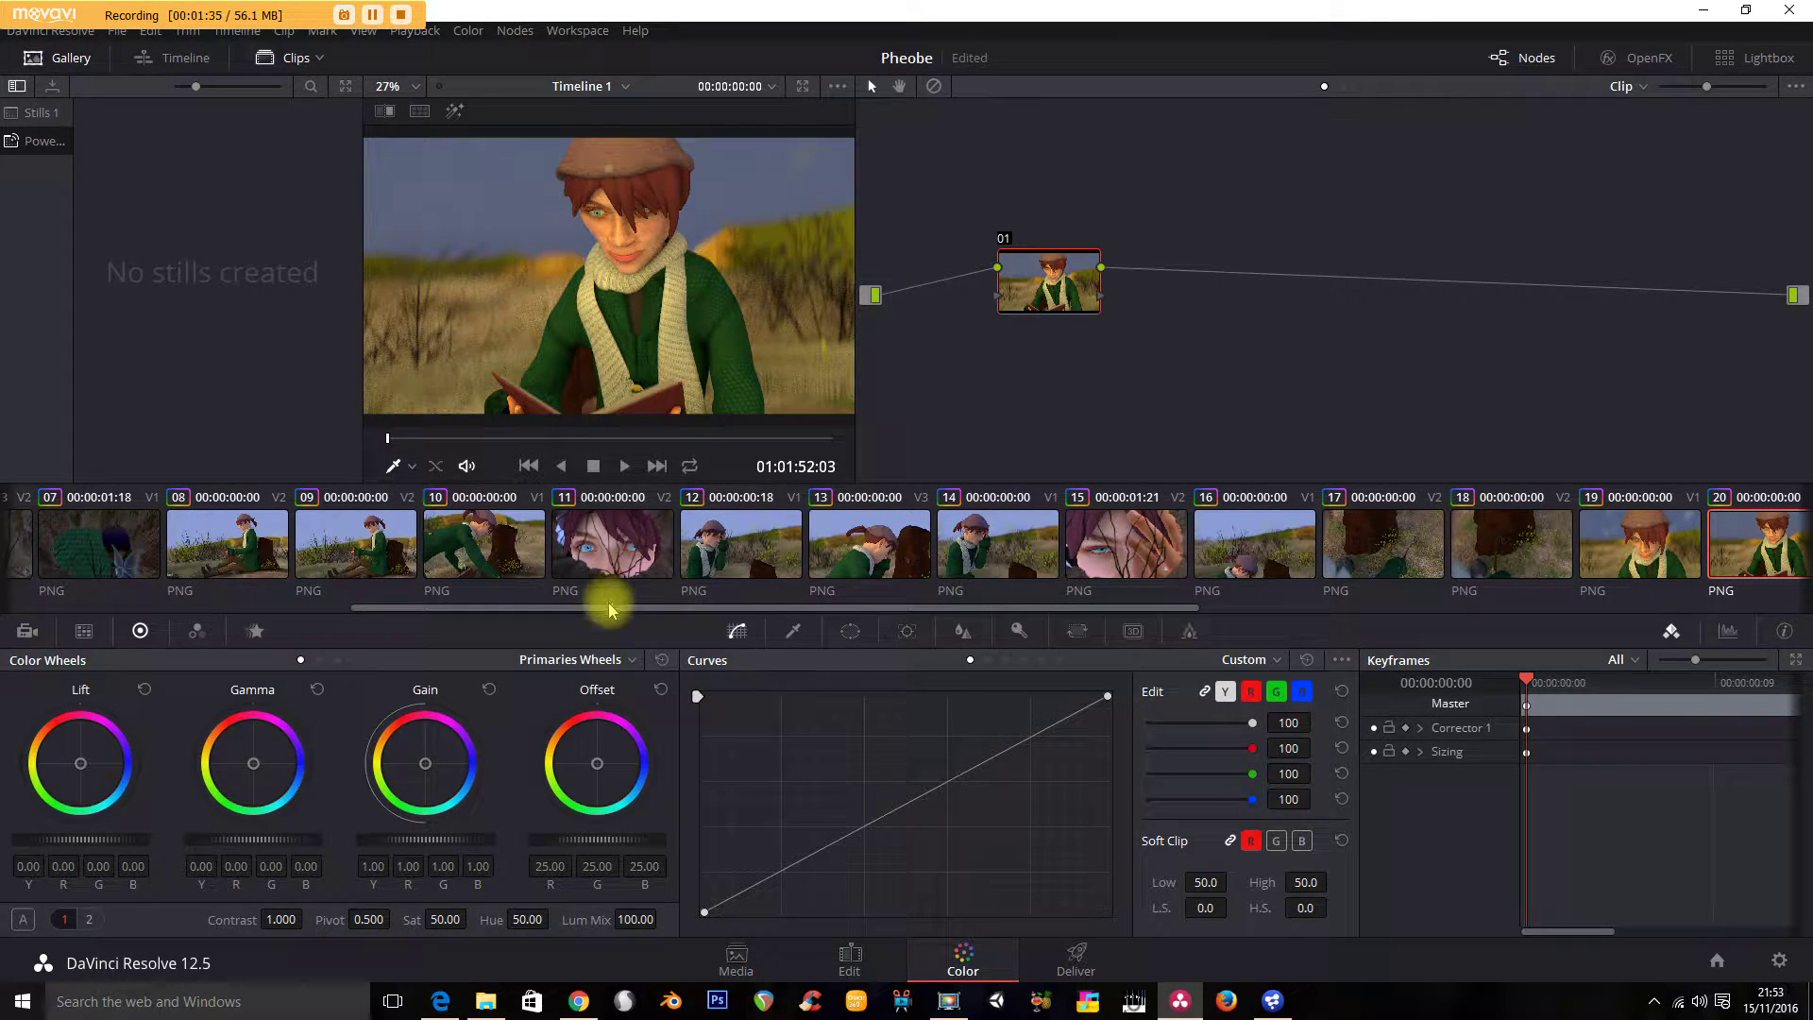
left_click(609, 552)
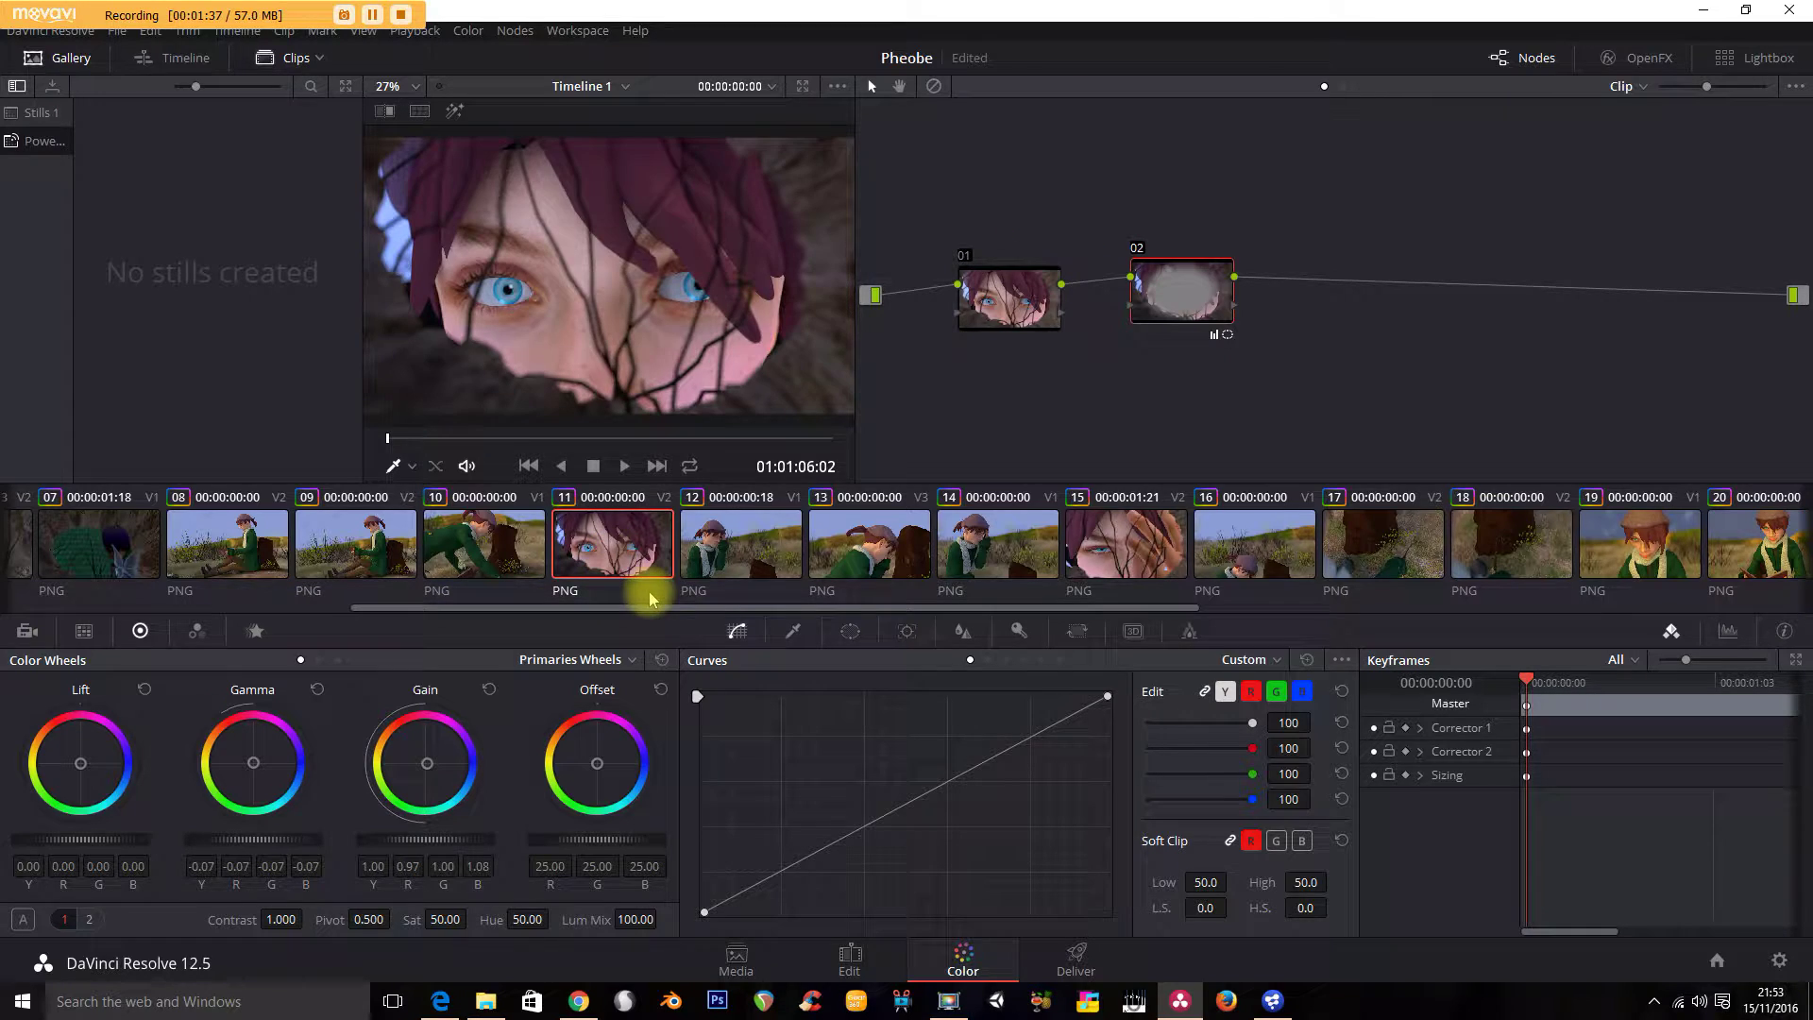
left_click_drag(645, 615, 700, 610)
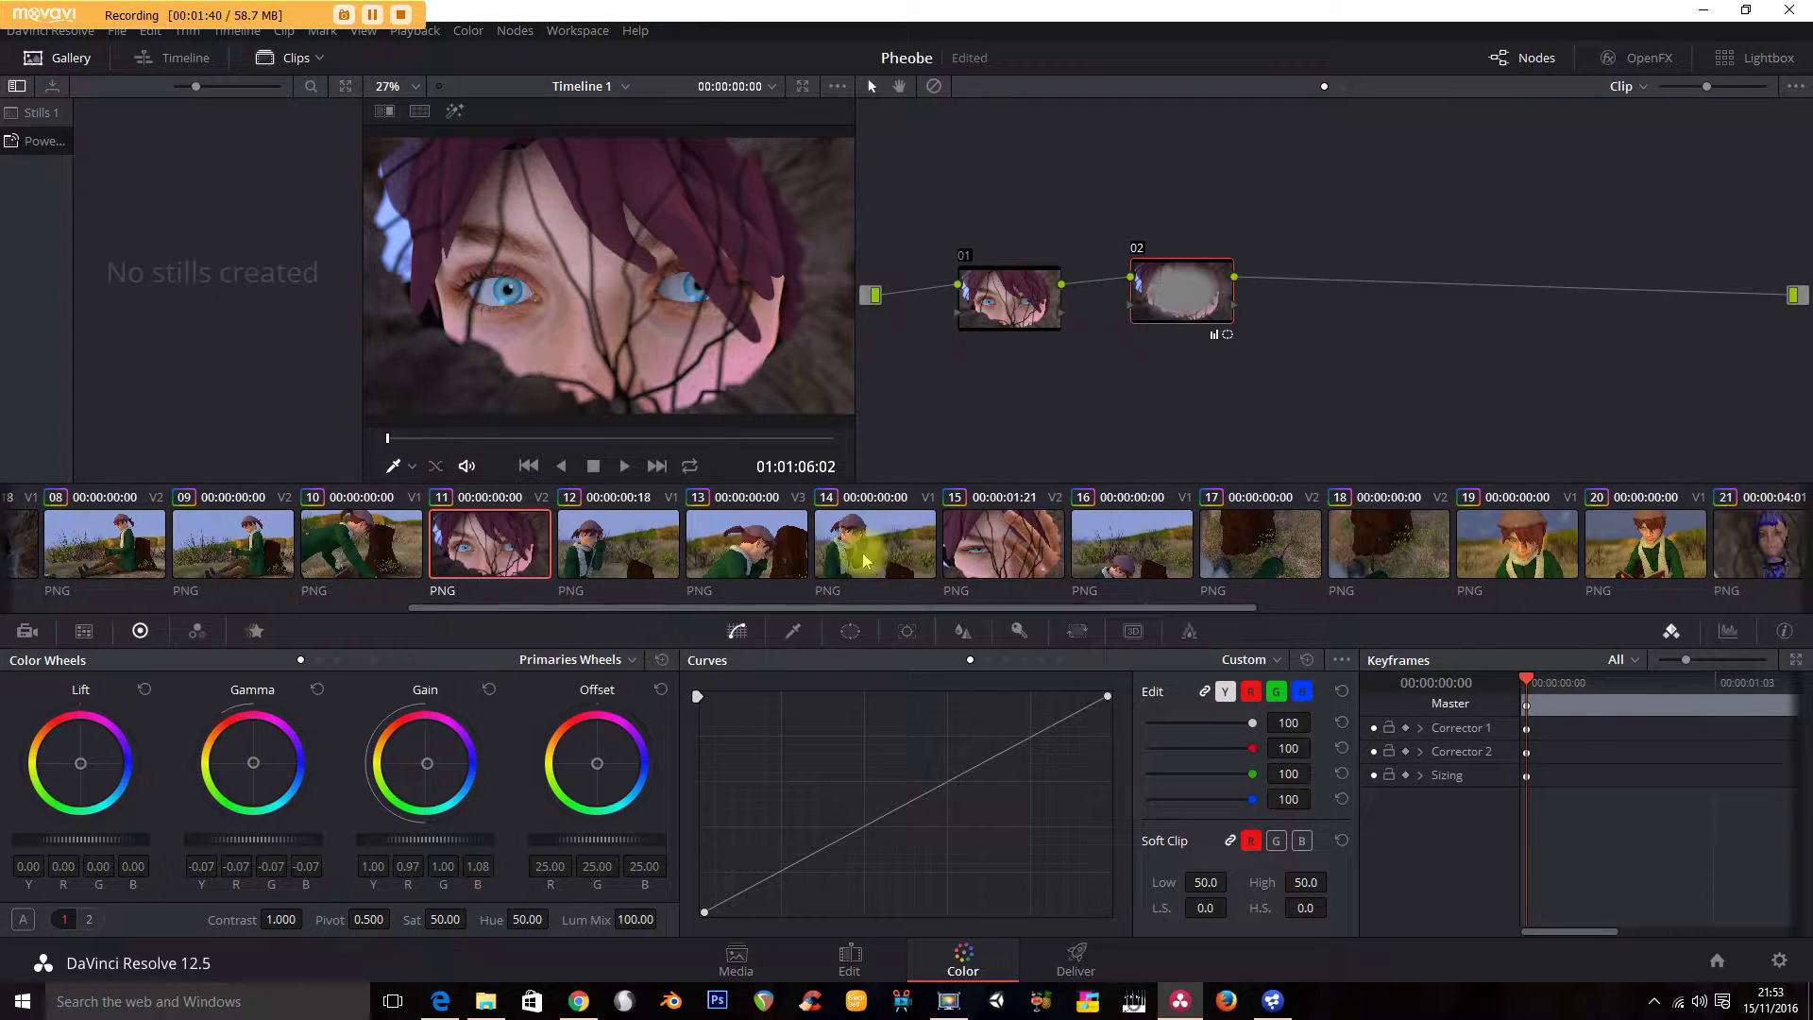
left_click(986, 539)
left_click_drag(1074, 315, 1060, 291)
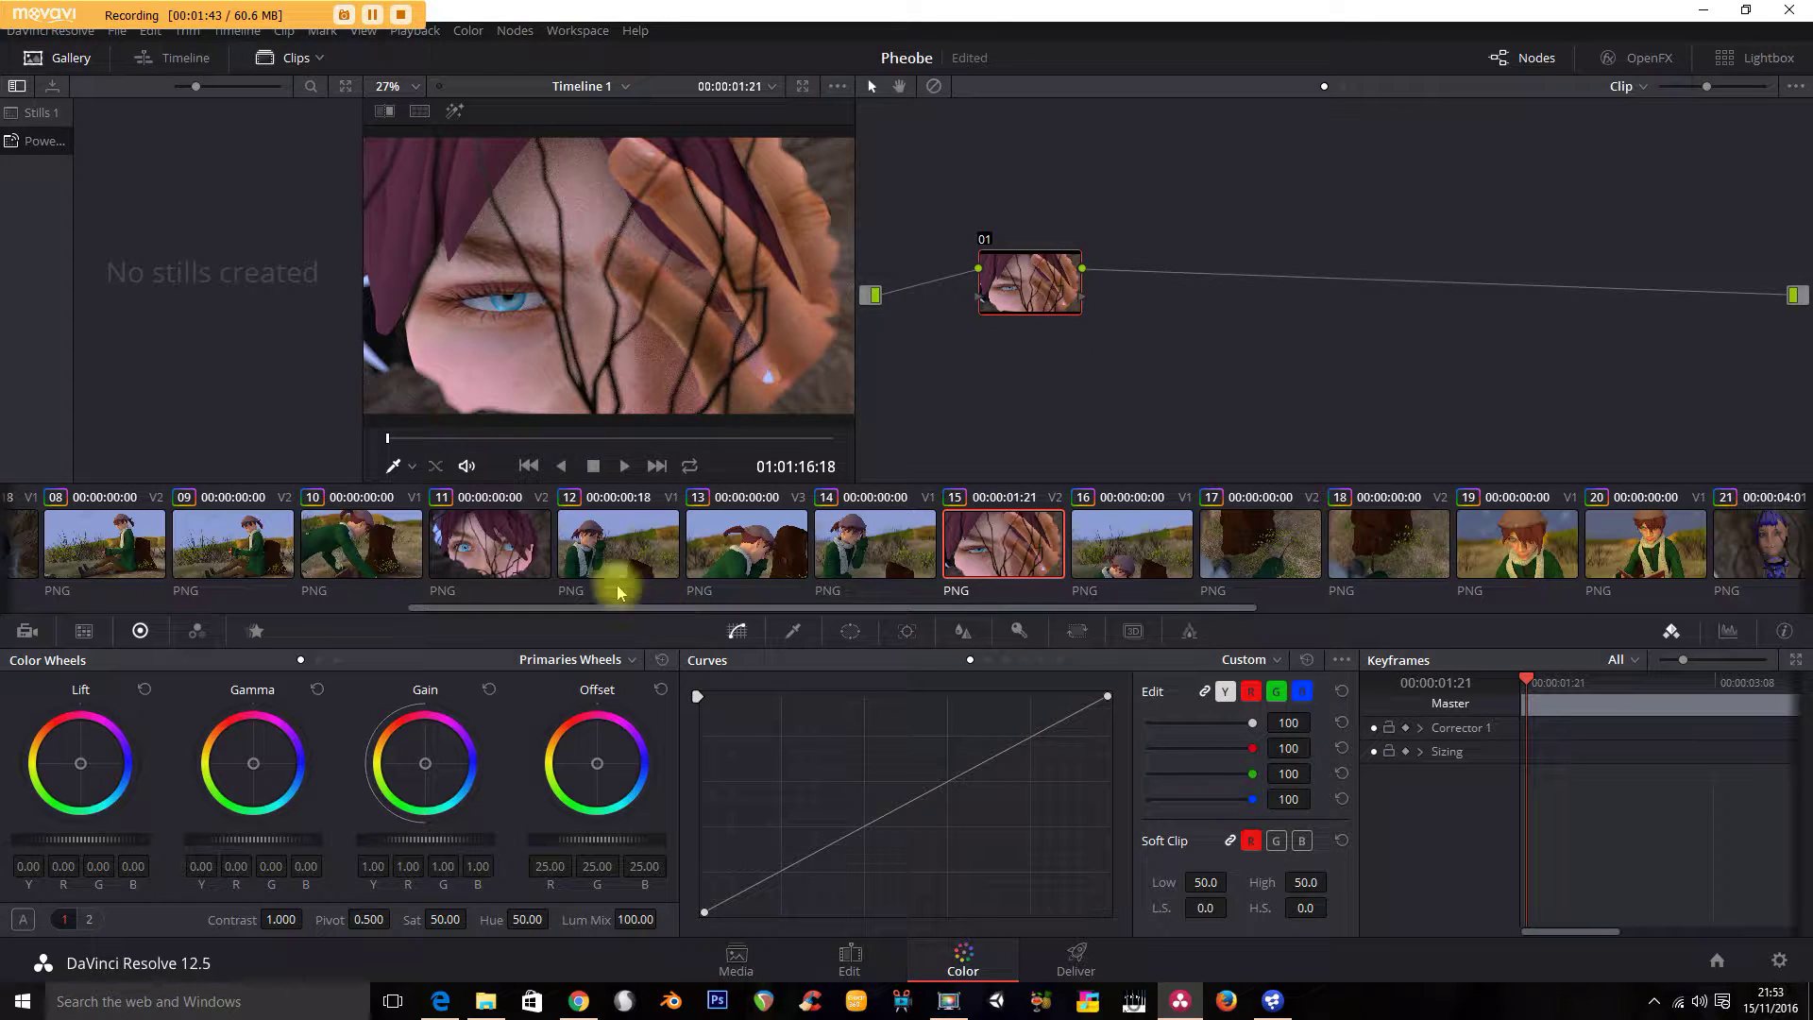
left_click(532, 540)
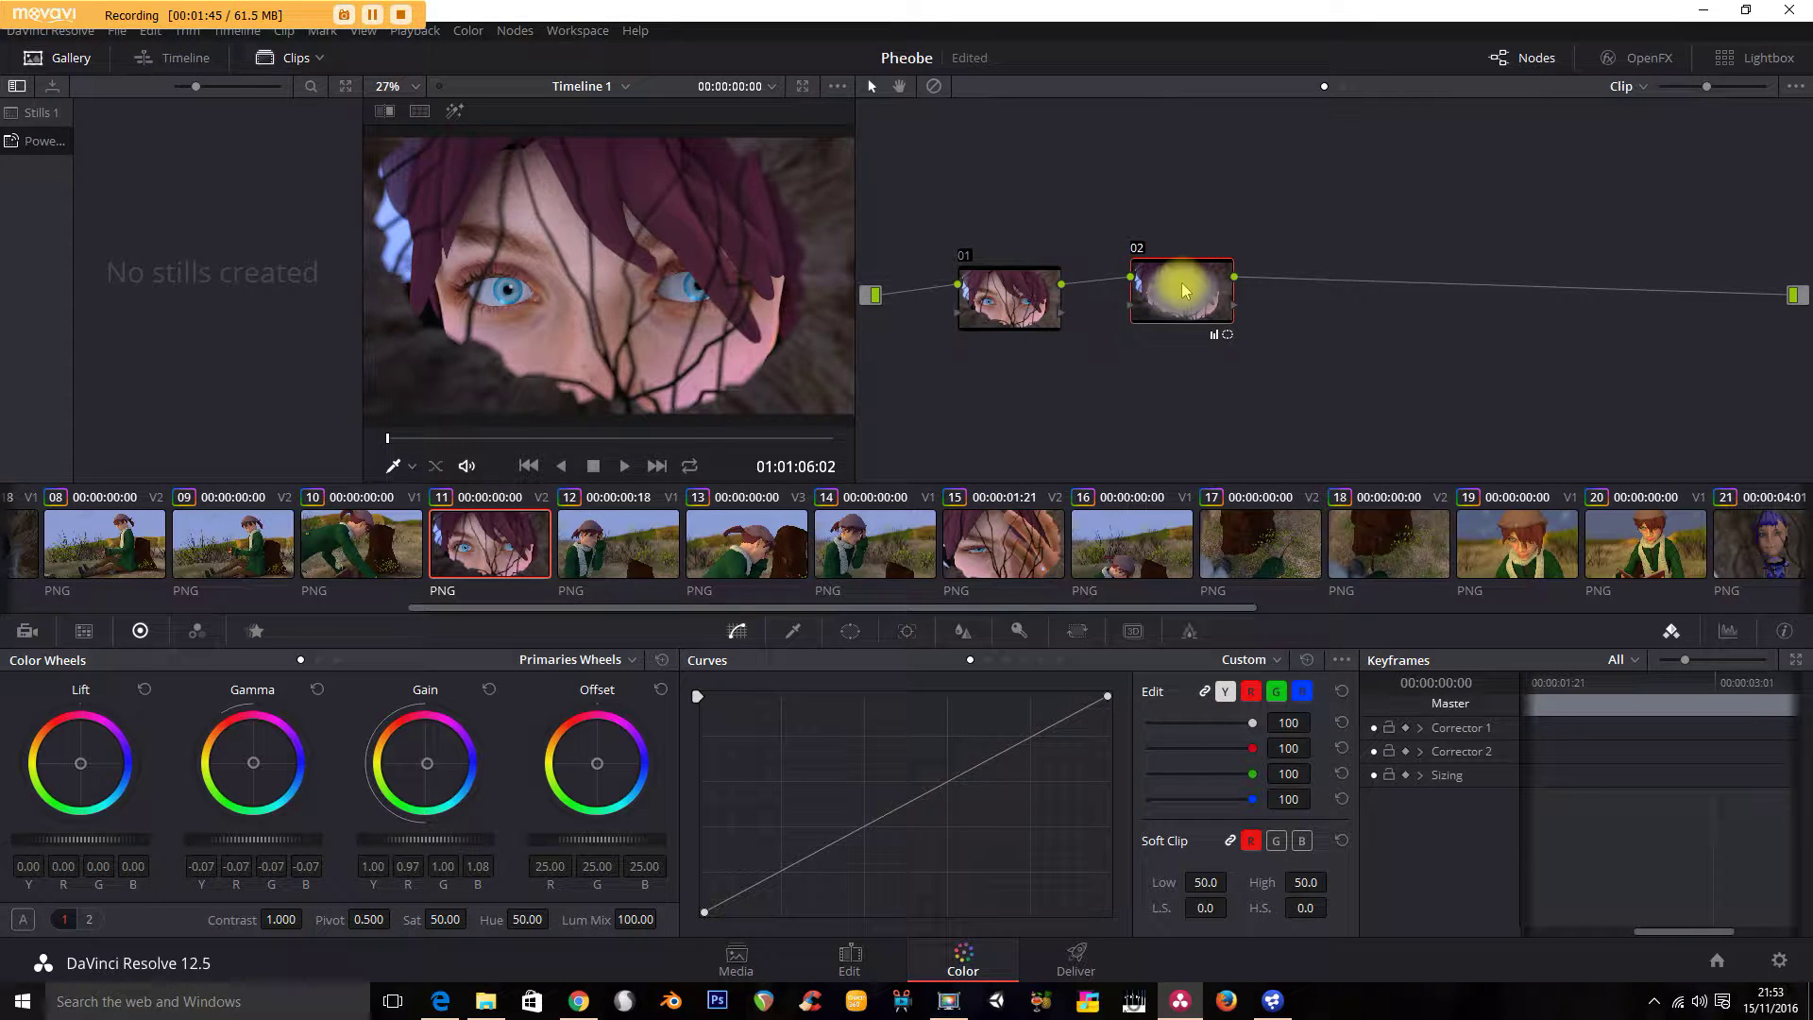
left_click(853, 631)
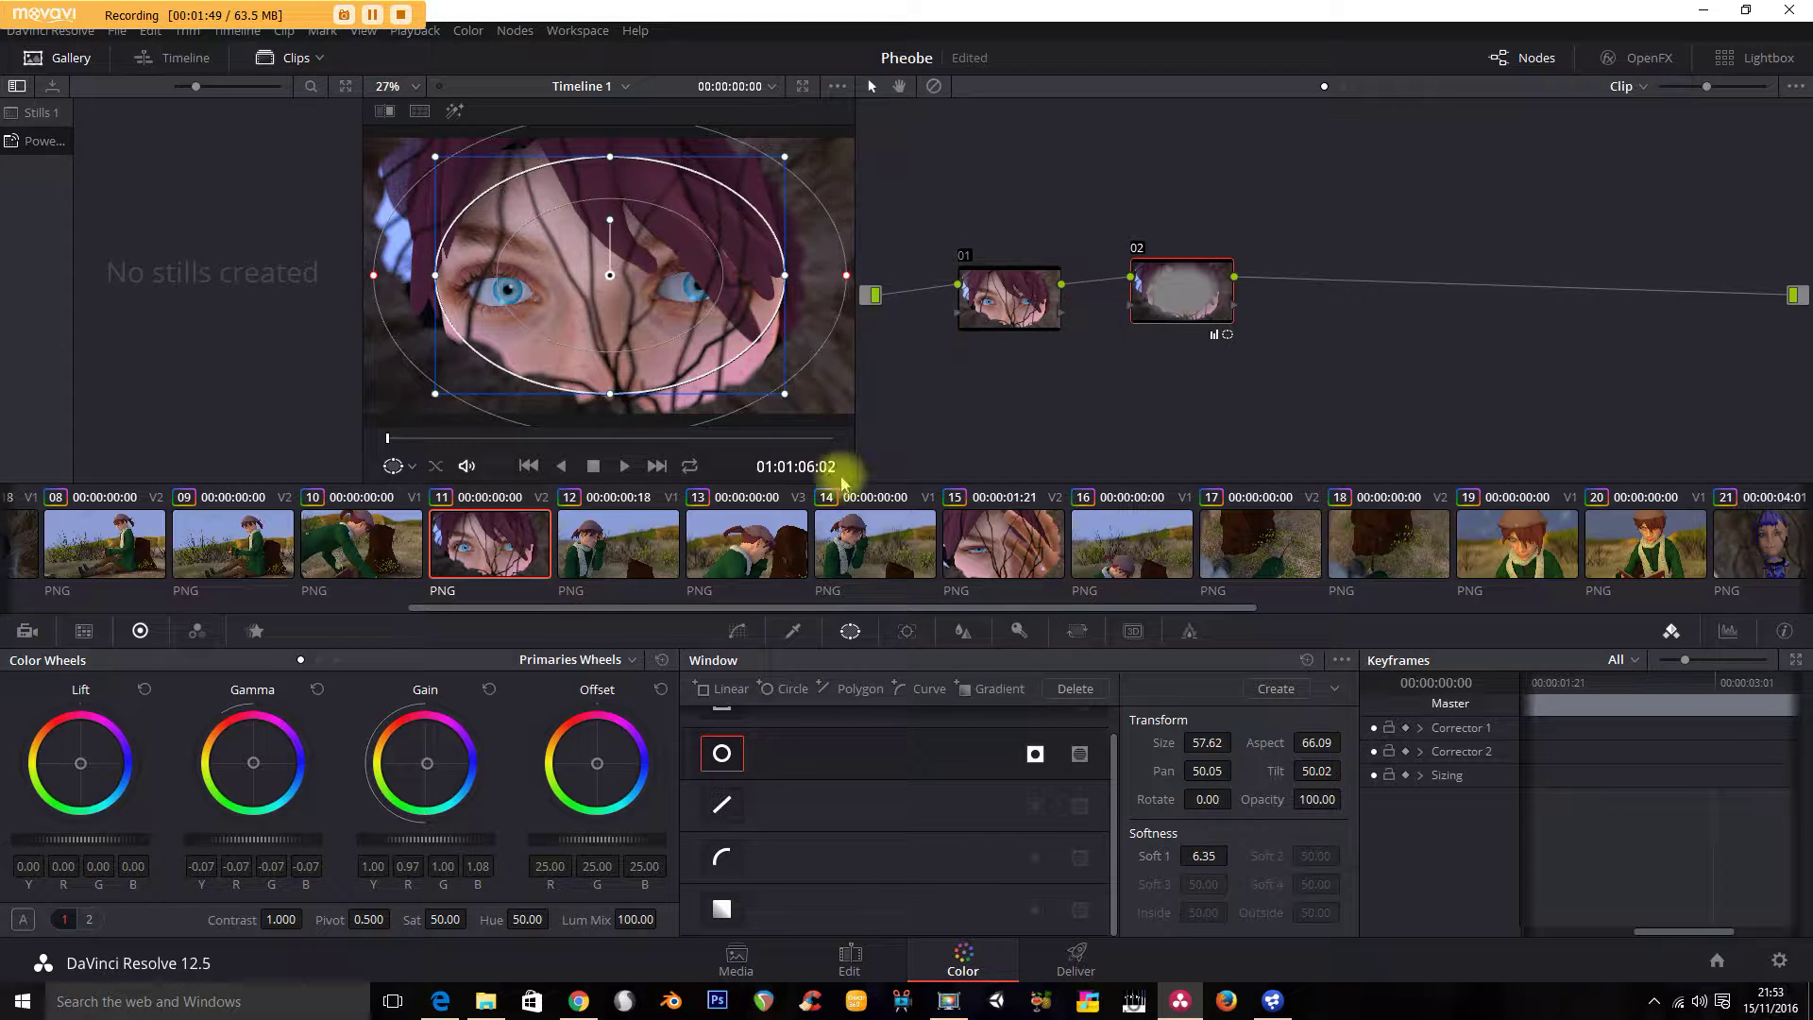
Add a serial node after node 02 on clip 11 and switch its color wheels to Log mode.
left_click(503, 31)
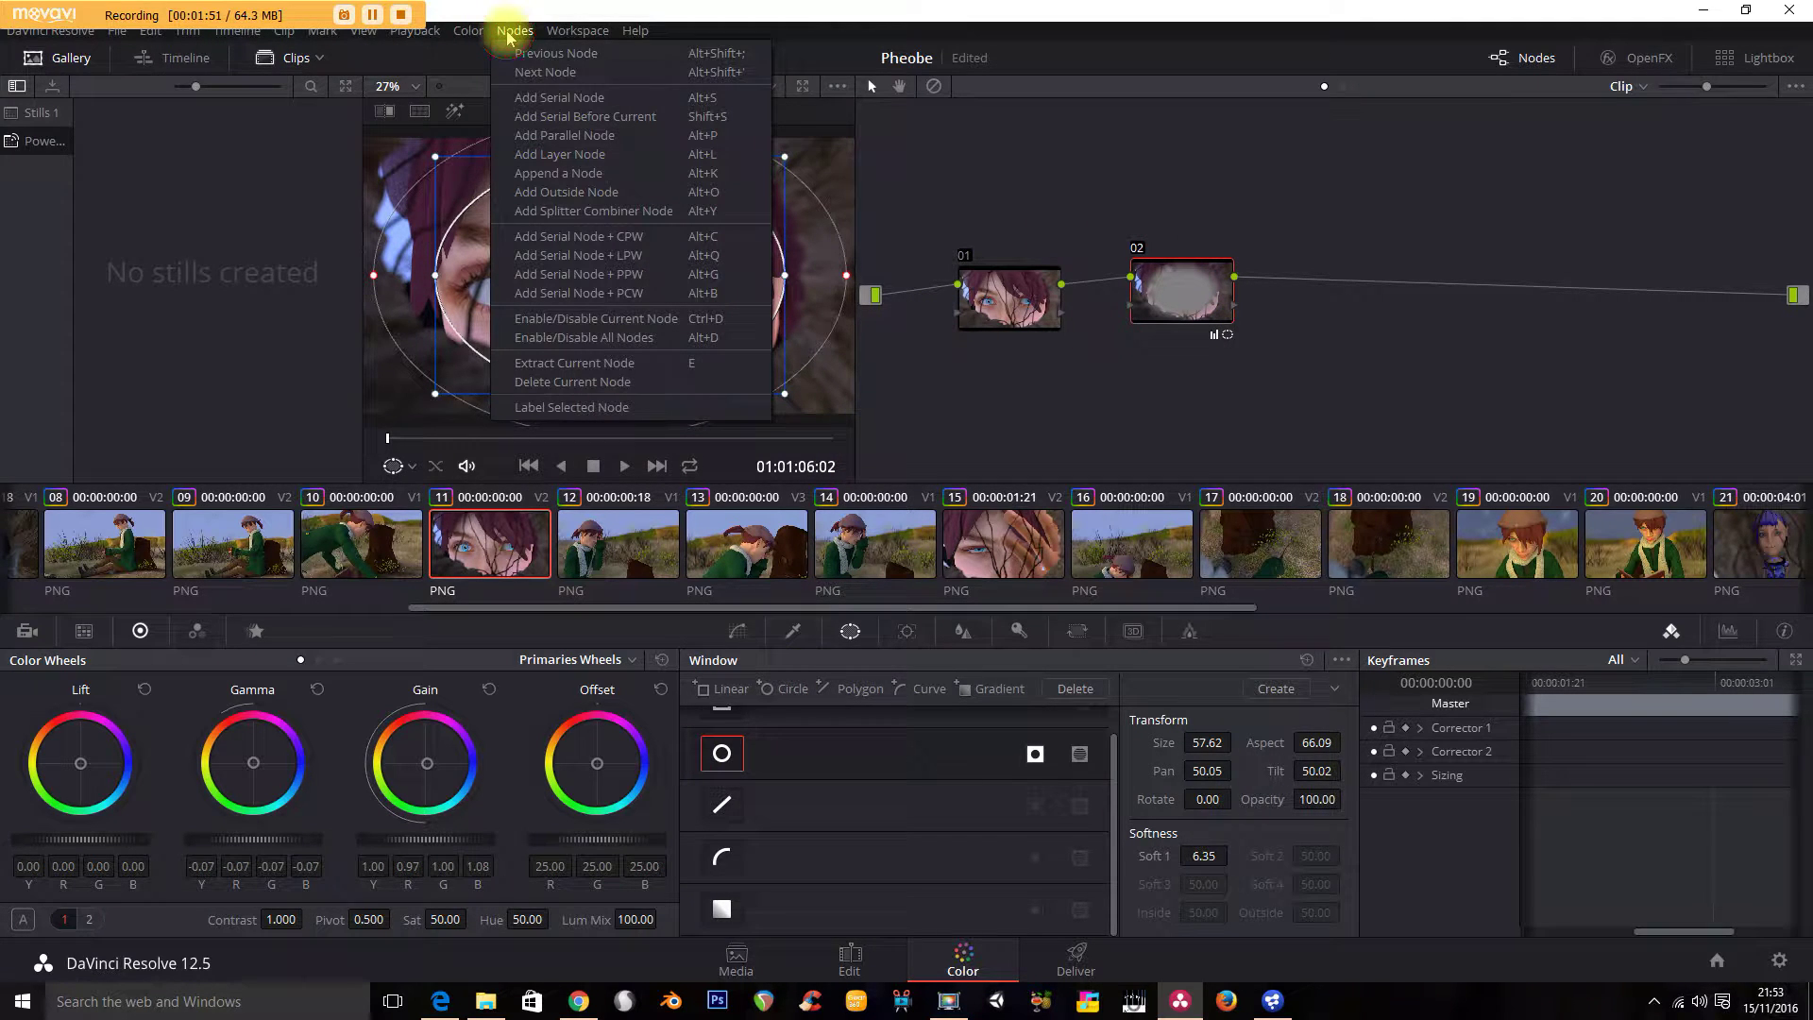
left_click(649, 100)
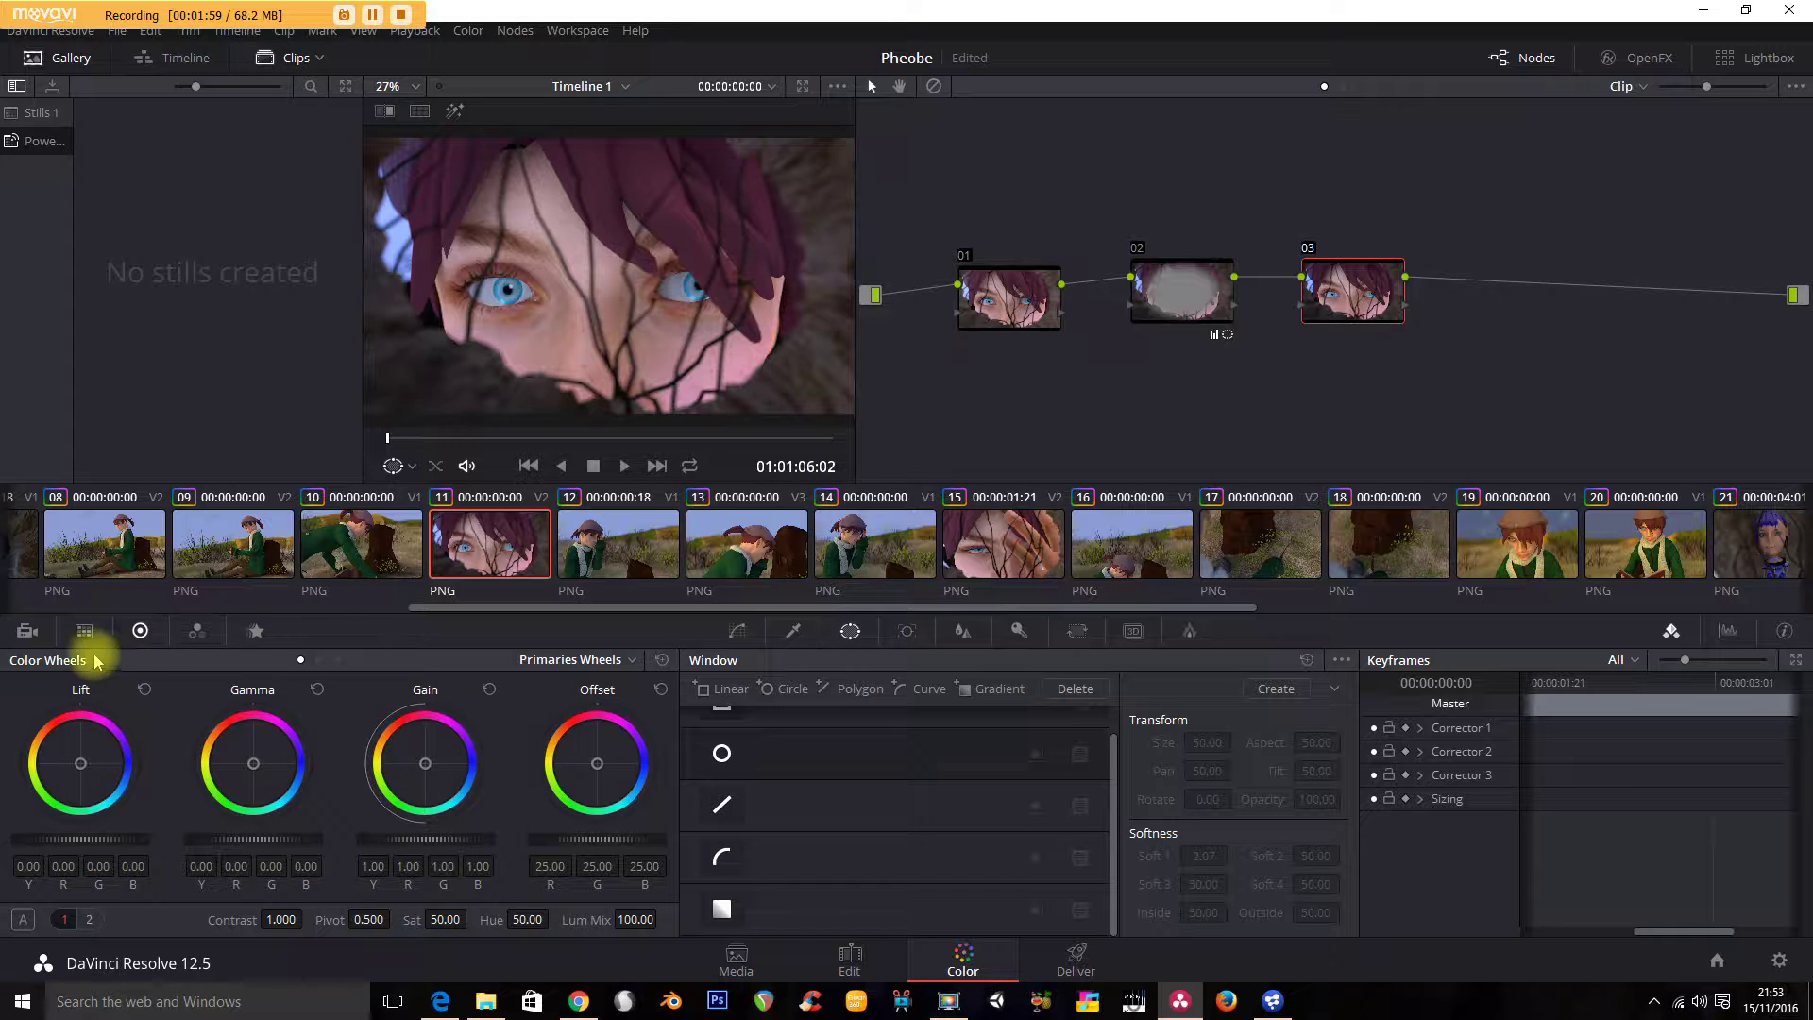
left_click(737, 631)
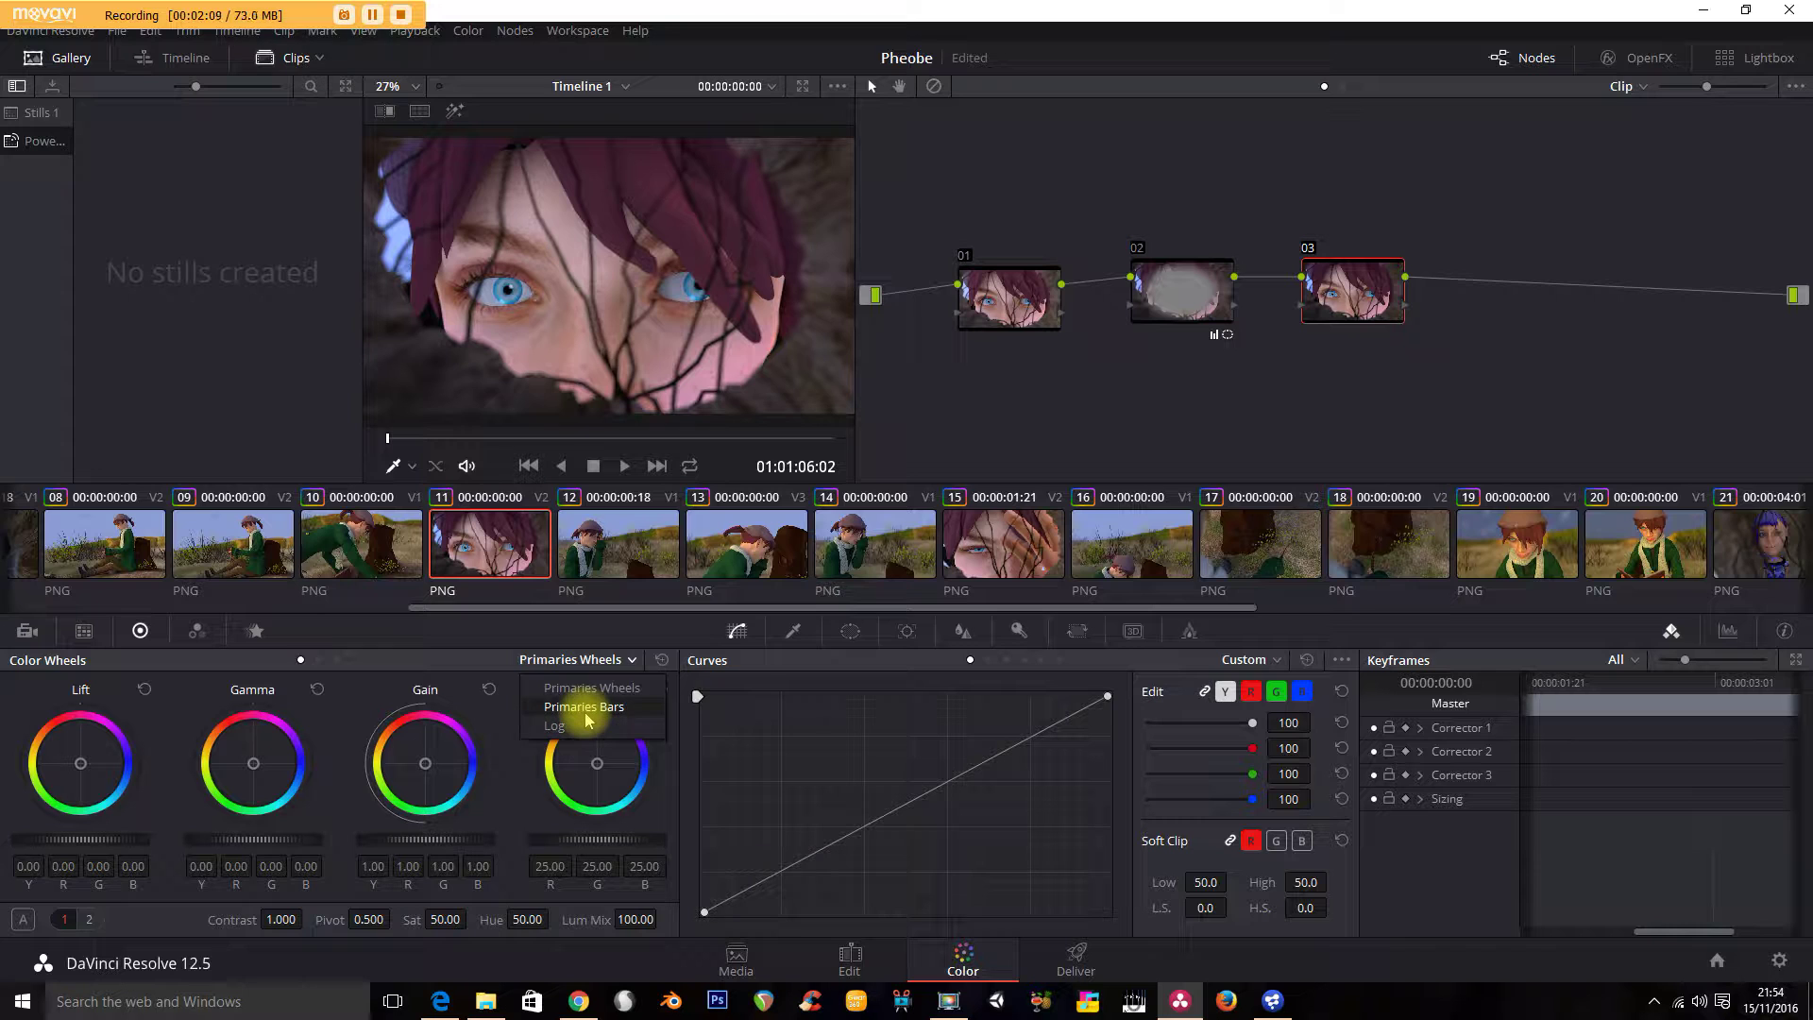
left_click(585, 723)
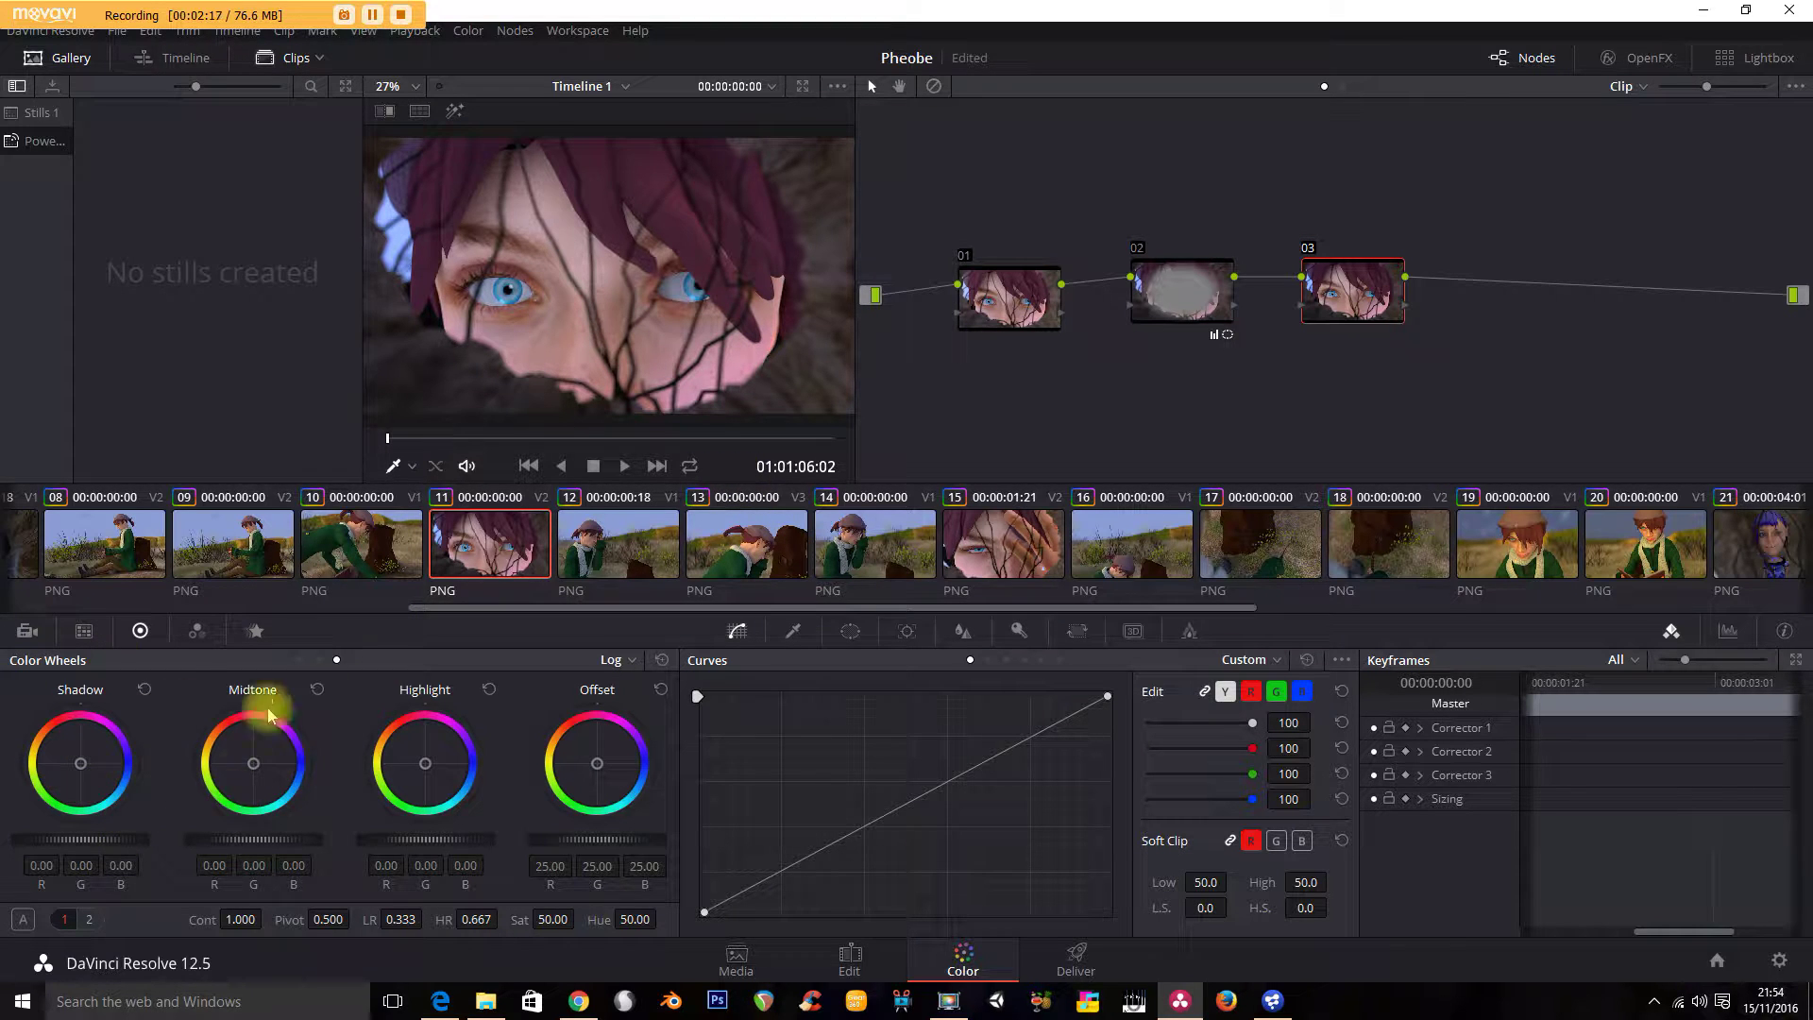
Shape an S-curve on node 03 and tint it blue with RGB midtones -0.05, 0.01, 0.07 and highlights -0.14, 0.01, 0.25.
left_click_drag(933, 793, 838, 858)
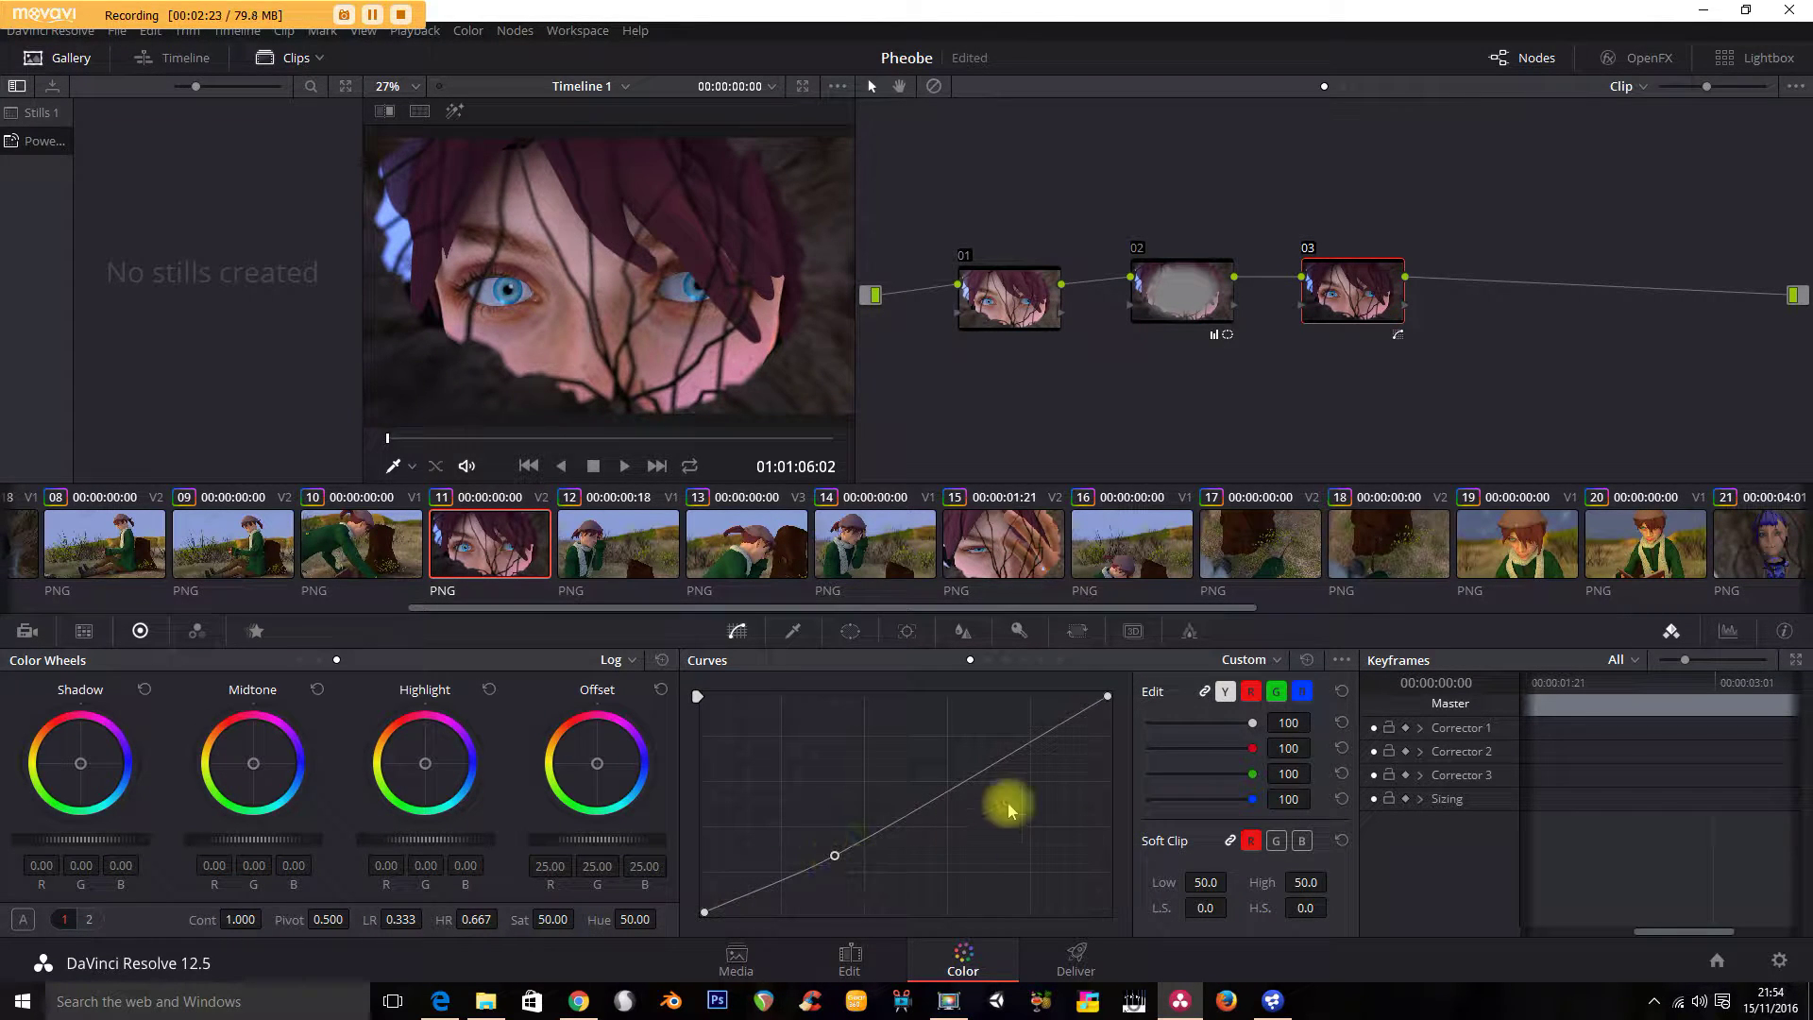
mouse_move(976, 768)
left_mouse_down()
mouse_move(946, 740)
mouse_move(982, 737)
left_mouse_up()
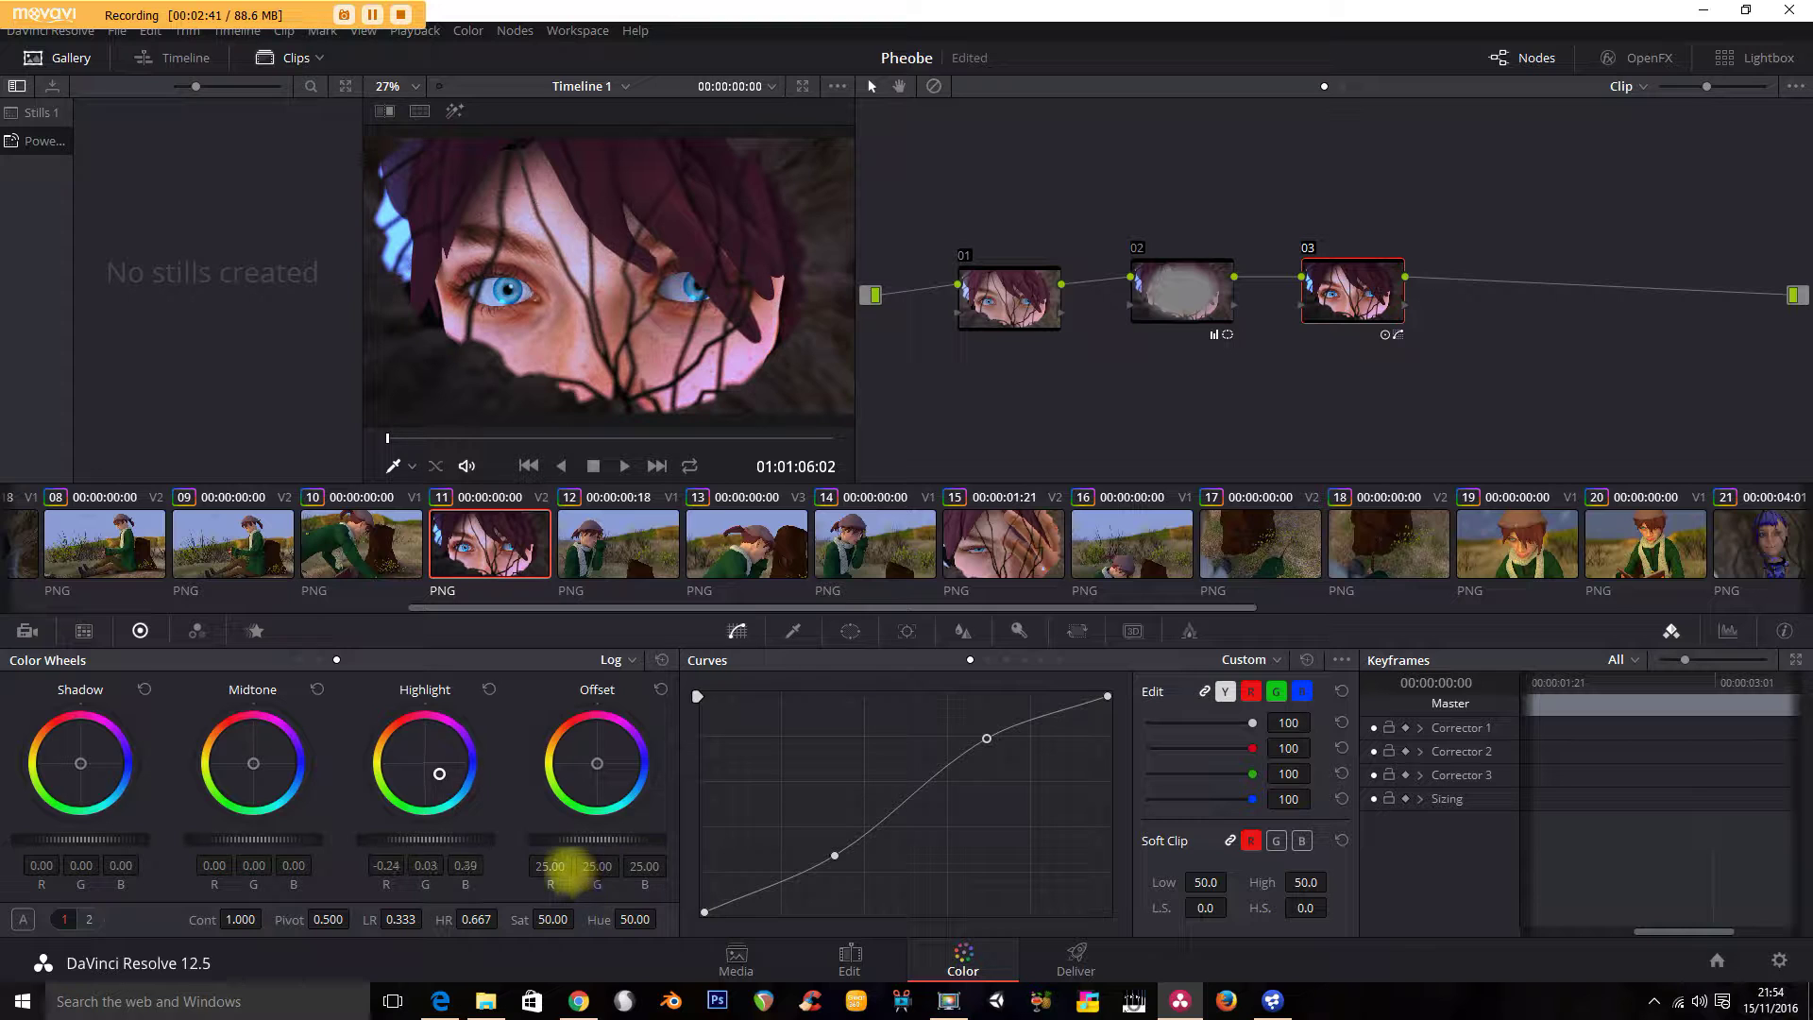
left_click_drag(529, 831, 519, 824)
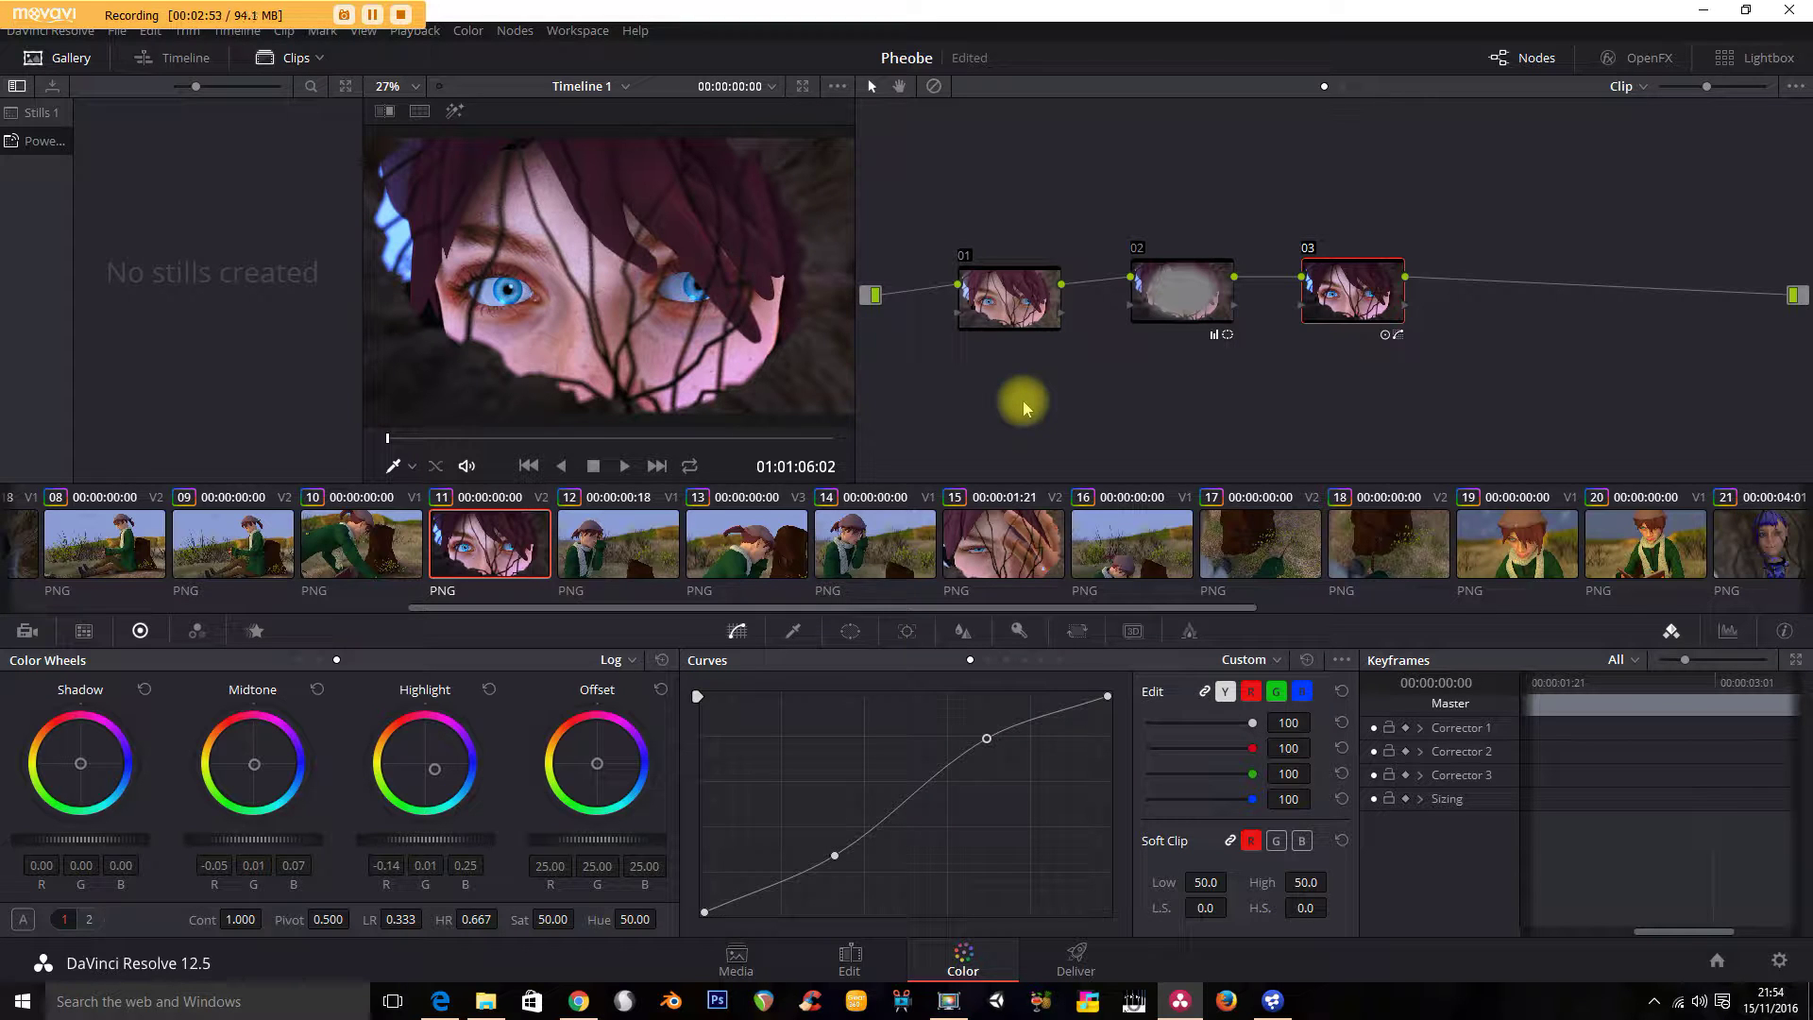
Rearrange clip 11's three nodes in the graph, leaving a wider gap before node 03.
mouse_move(983, 304)
left_mouse_down()
mouse_move(984, 286)
mouse_move(1011, 298)
left_mouse_up()
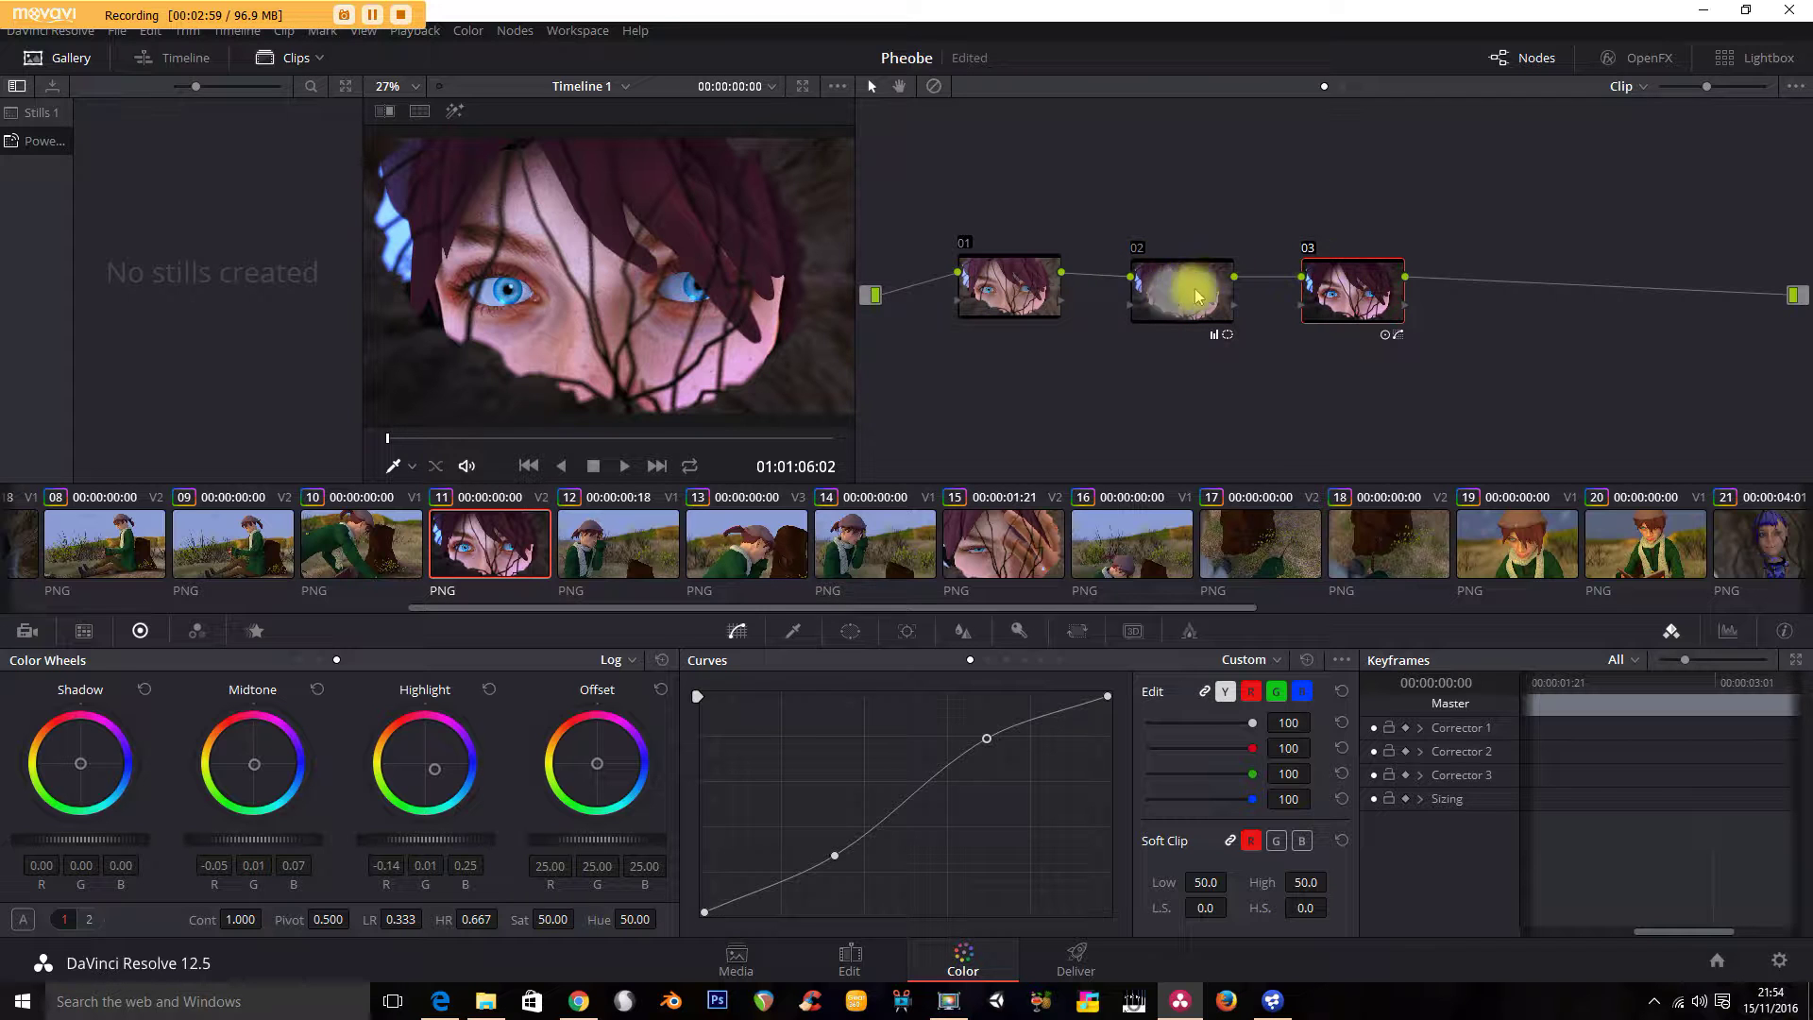
left_click(1007, 274)
right_click(1007, 274)
right_click(1181, 269)
mouse_move(1333, 328)
left_mouse_down()
mouse_move(1335, 300)
mouse_move(1340, 322)
left_mouse_up()
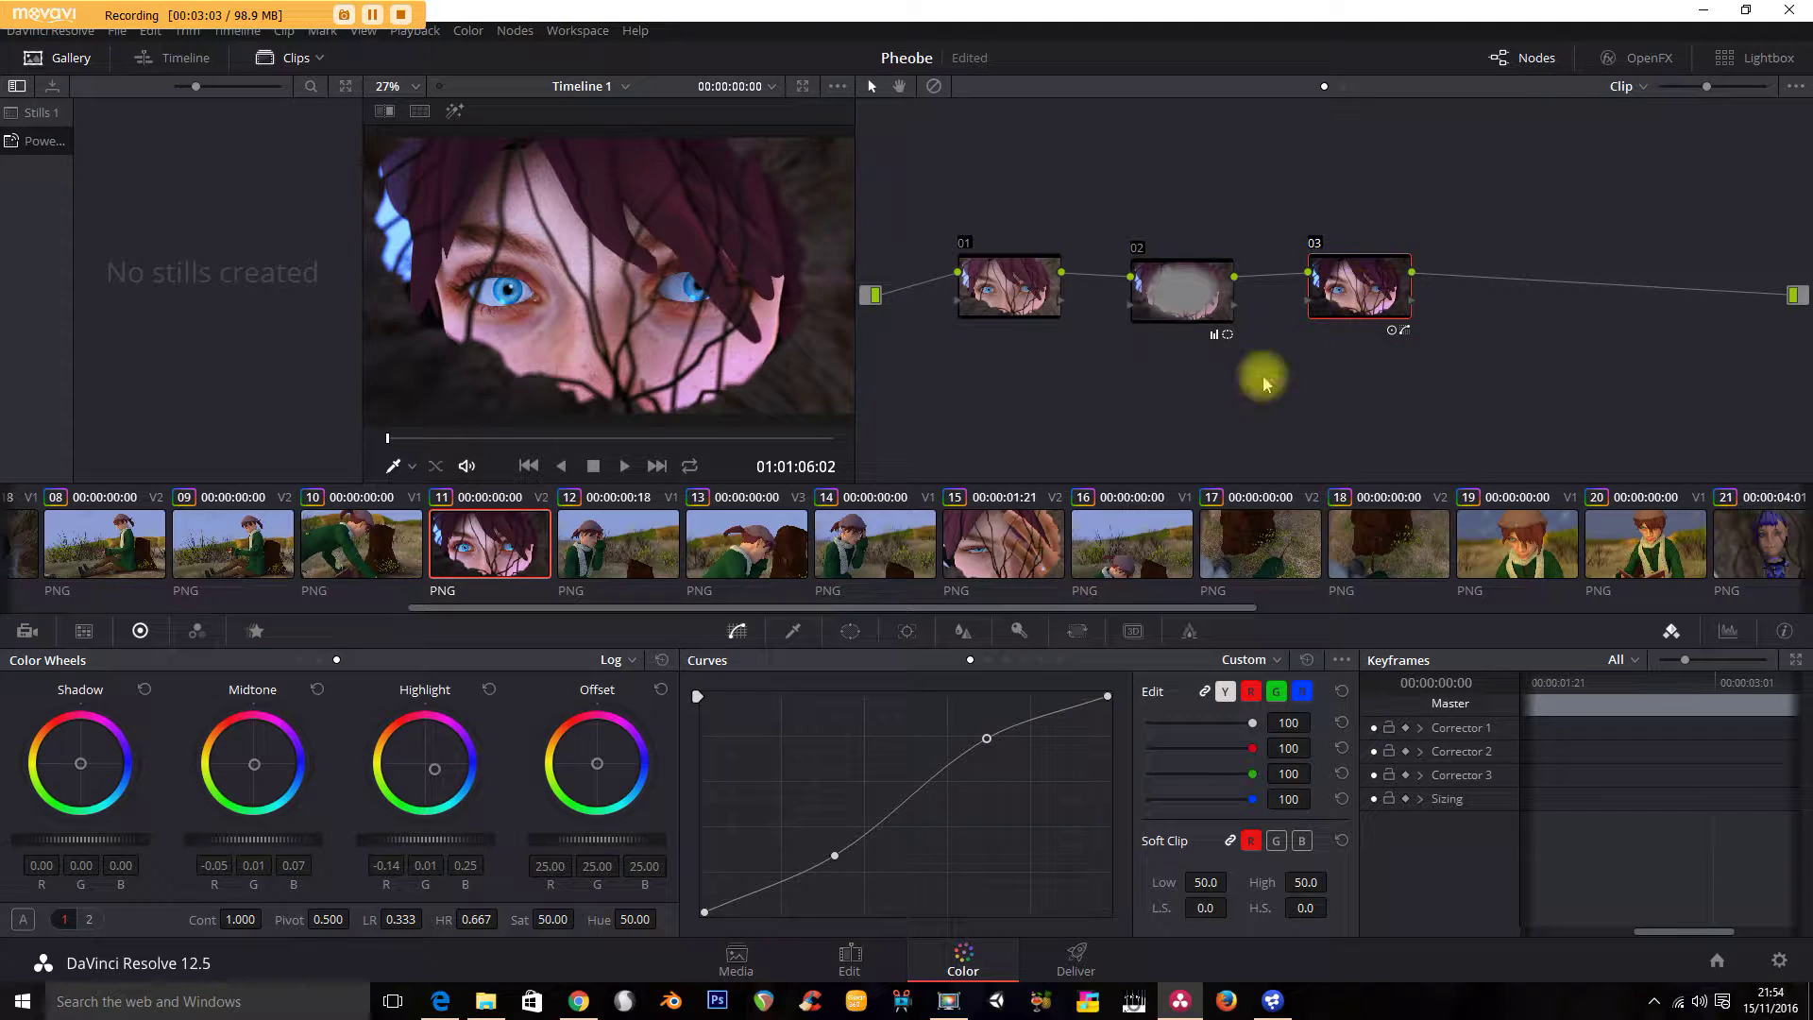
left_click_drag(1185, 306, 1166, 296)
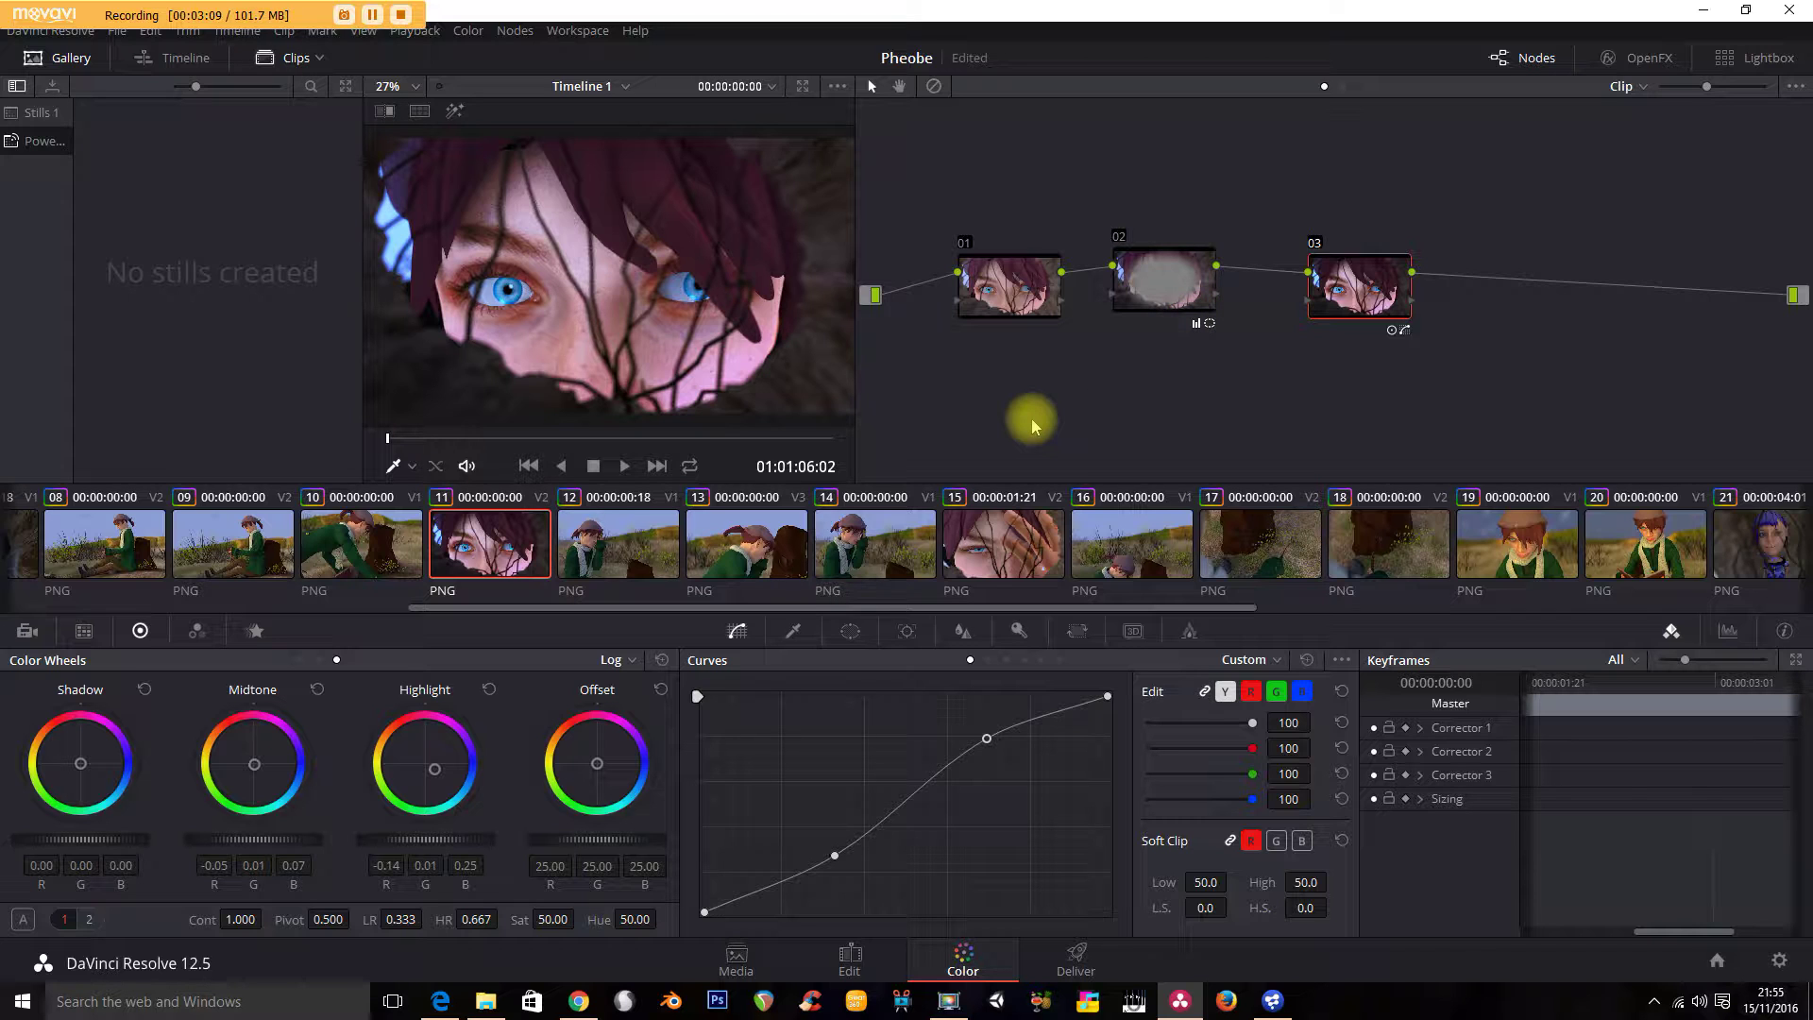
left_click_drag(1020, 286, 1011, 271)
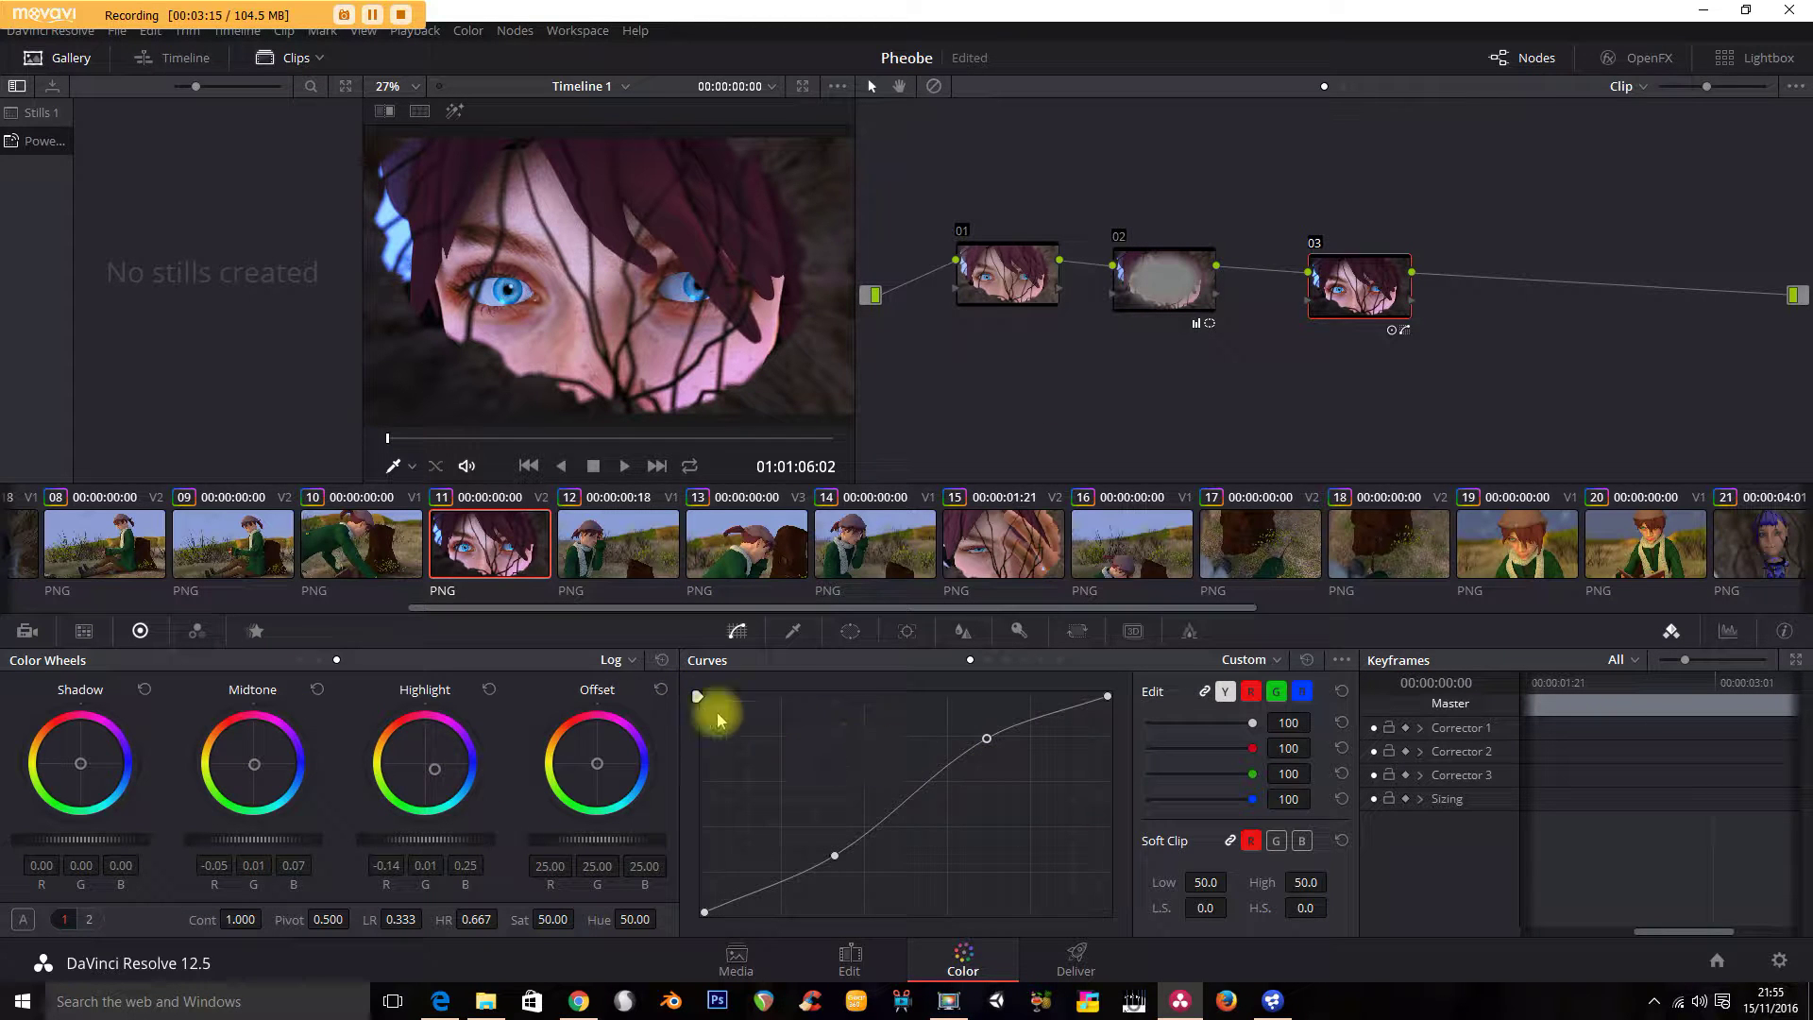
Compare clip 15 with clip 11 in the viewer, and check the viewer's options for grabbing stills of clip 11.
left_click(954, 545)
left_click(499, 542)
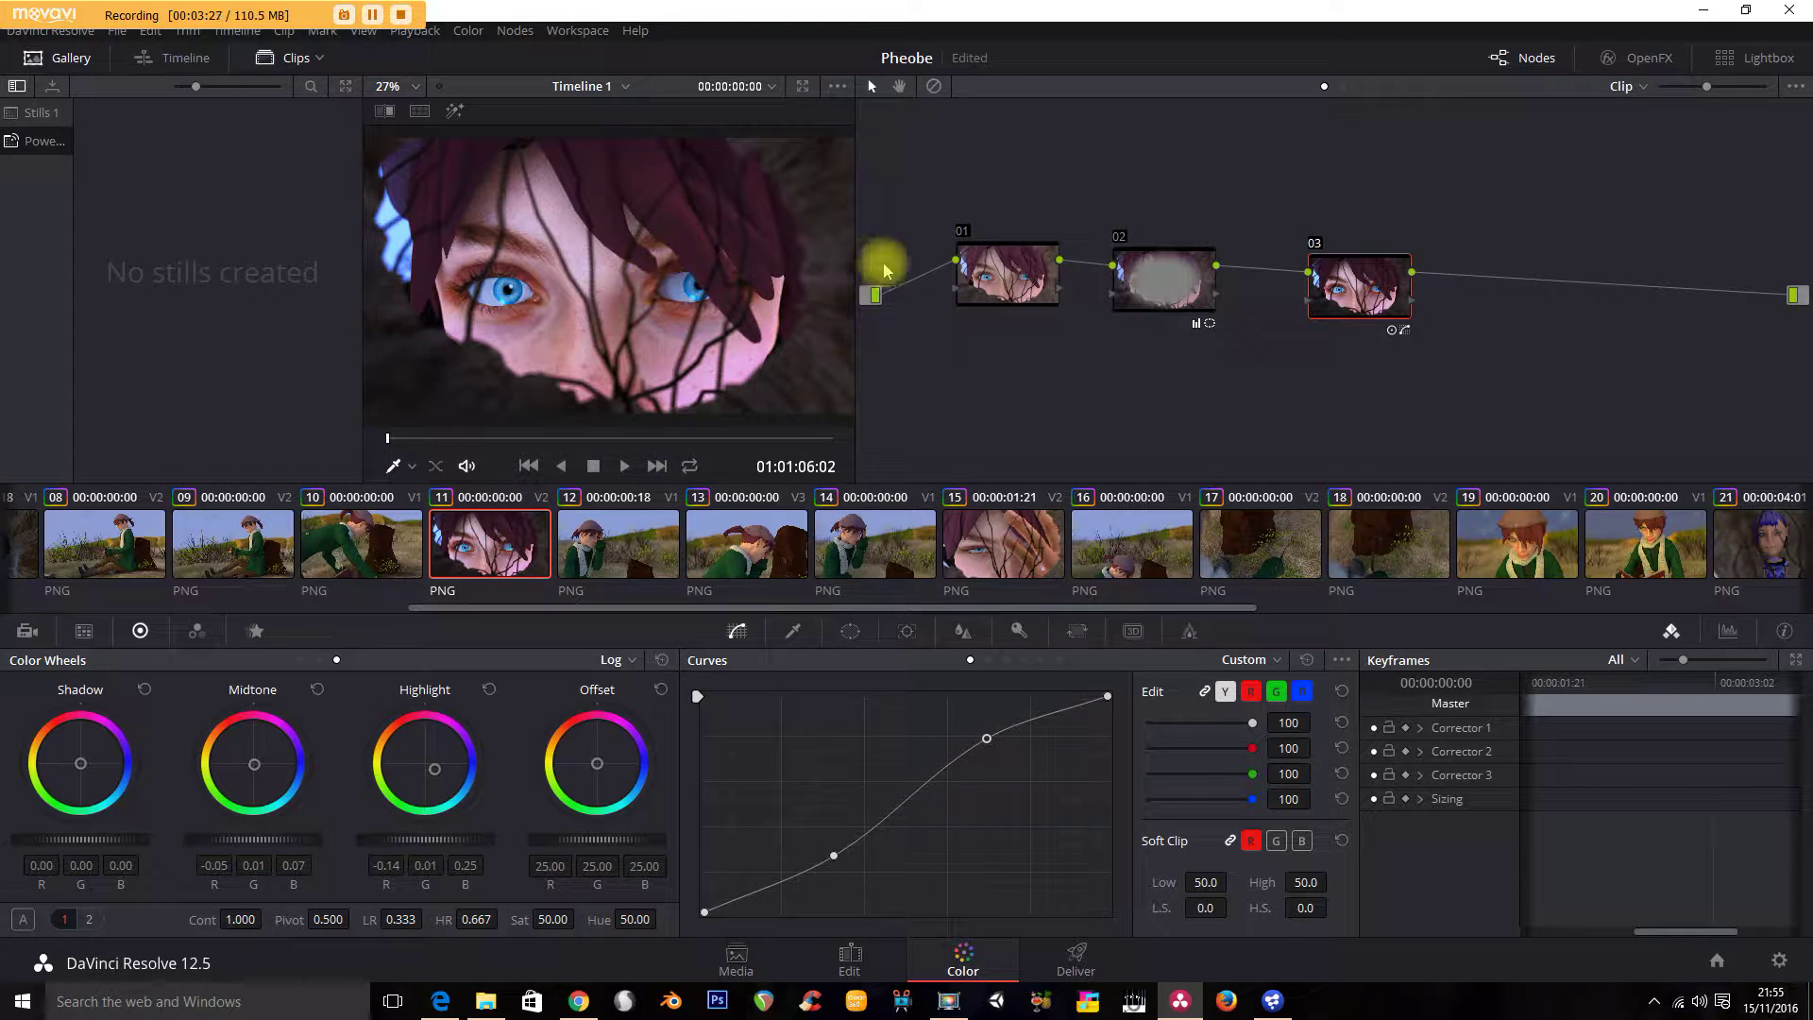
right_click(646, 267)
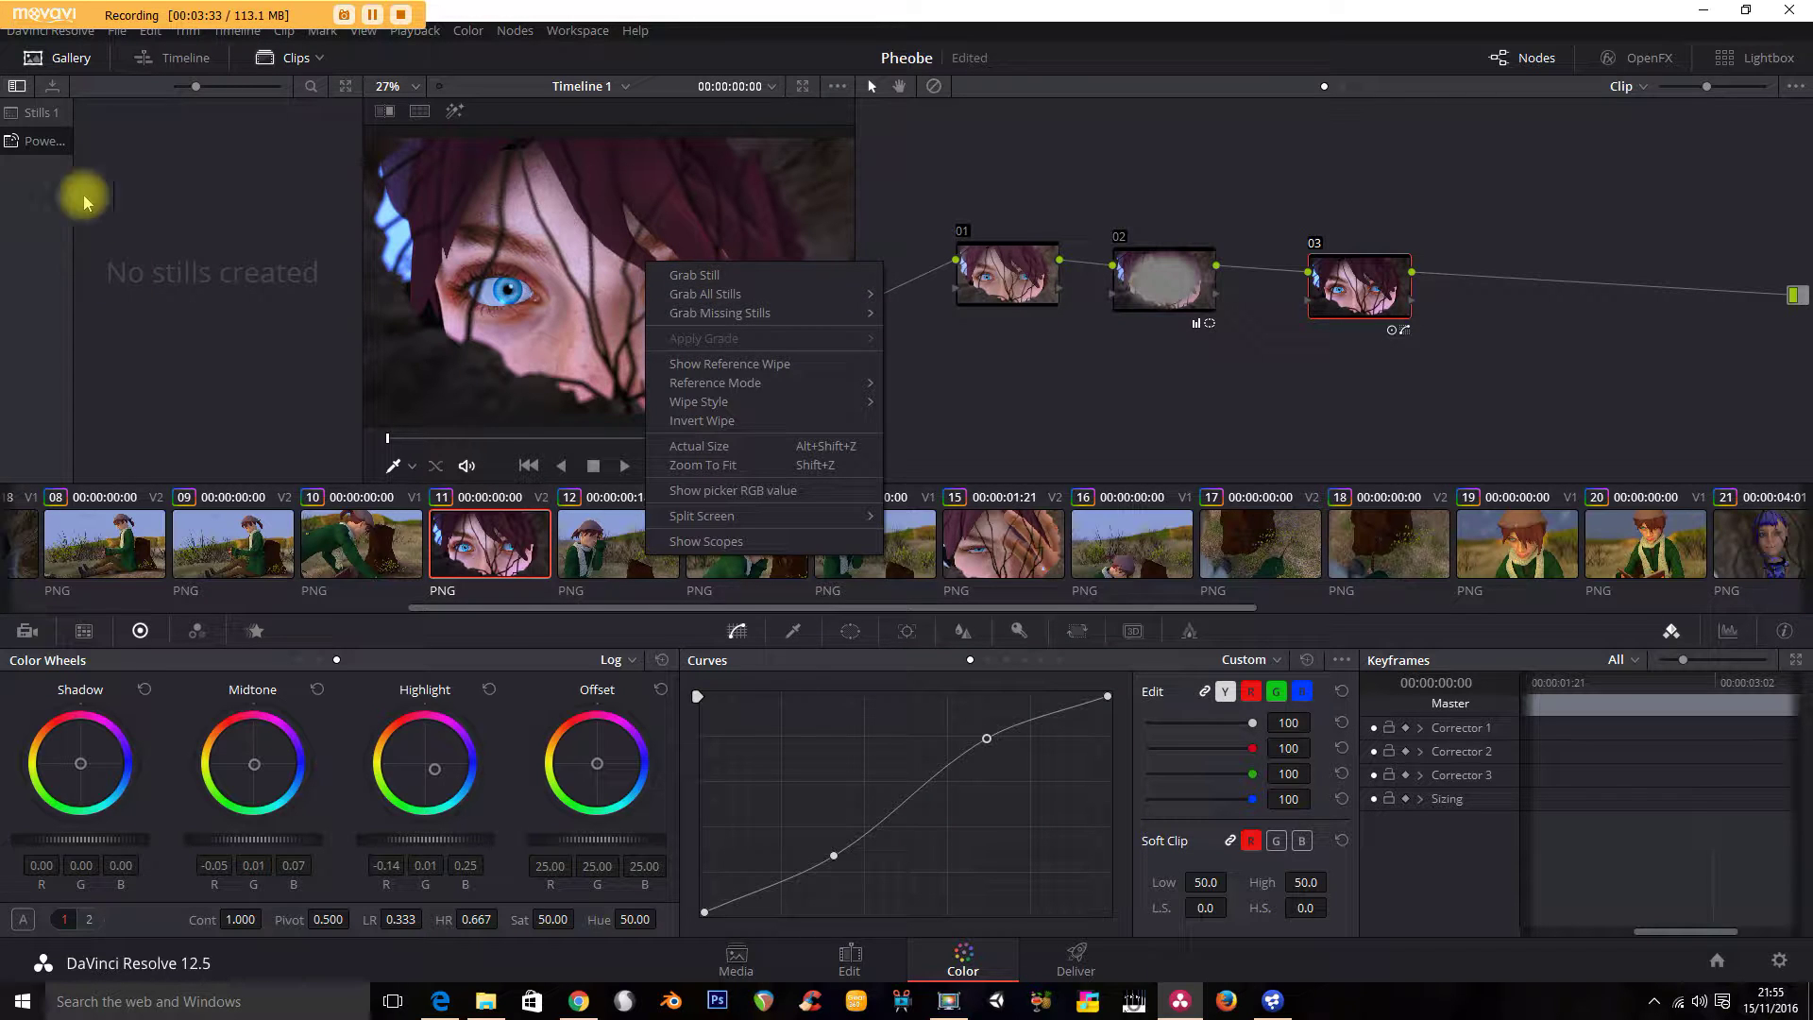
Widen the viewer against the node graph, and hide the gallery, mini timeline and clip thumbnails.
left_click(69, 66)
left_click(64, 59)
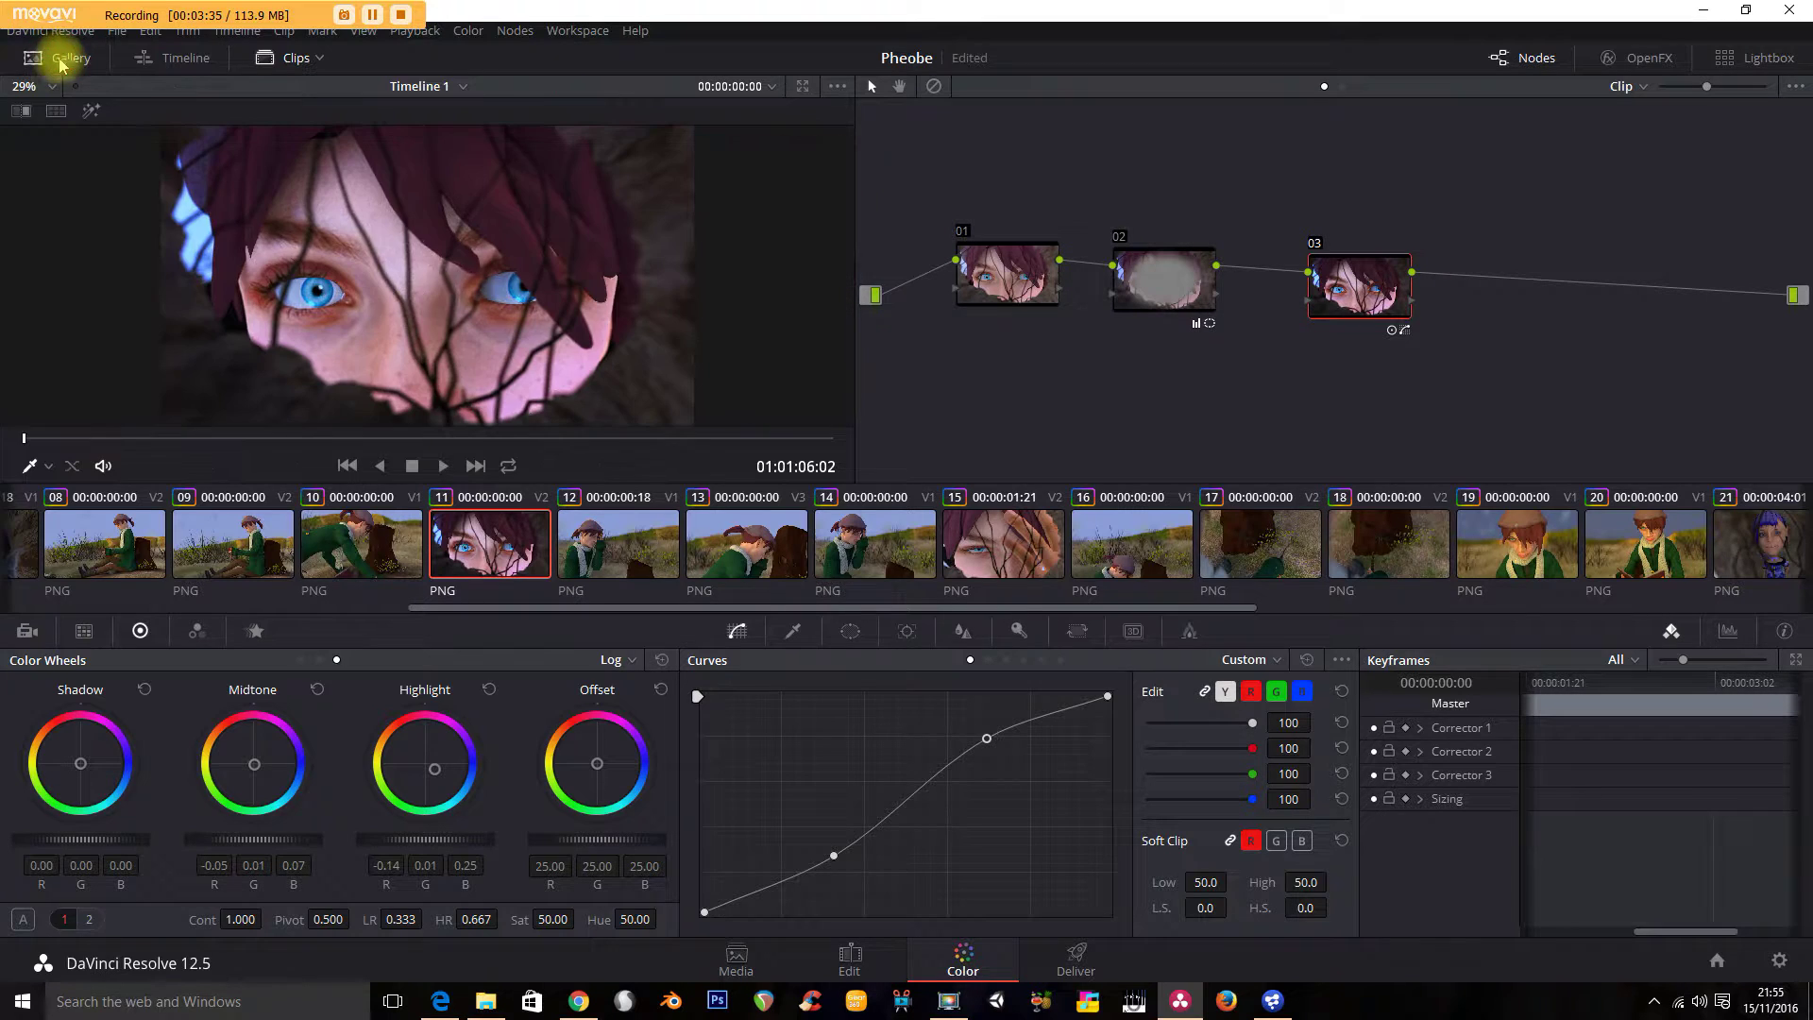
left_click_drag(854, 257, 900, 258)
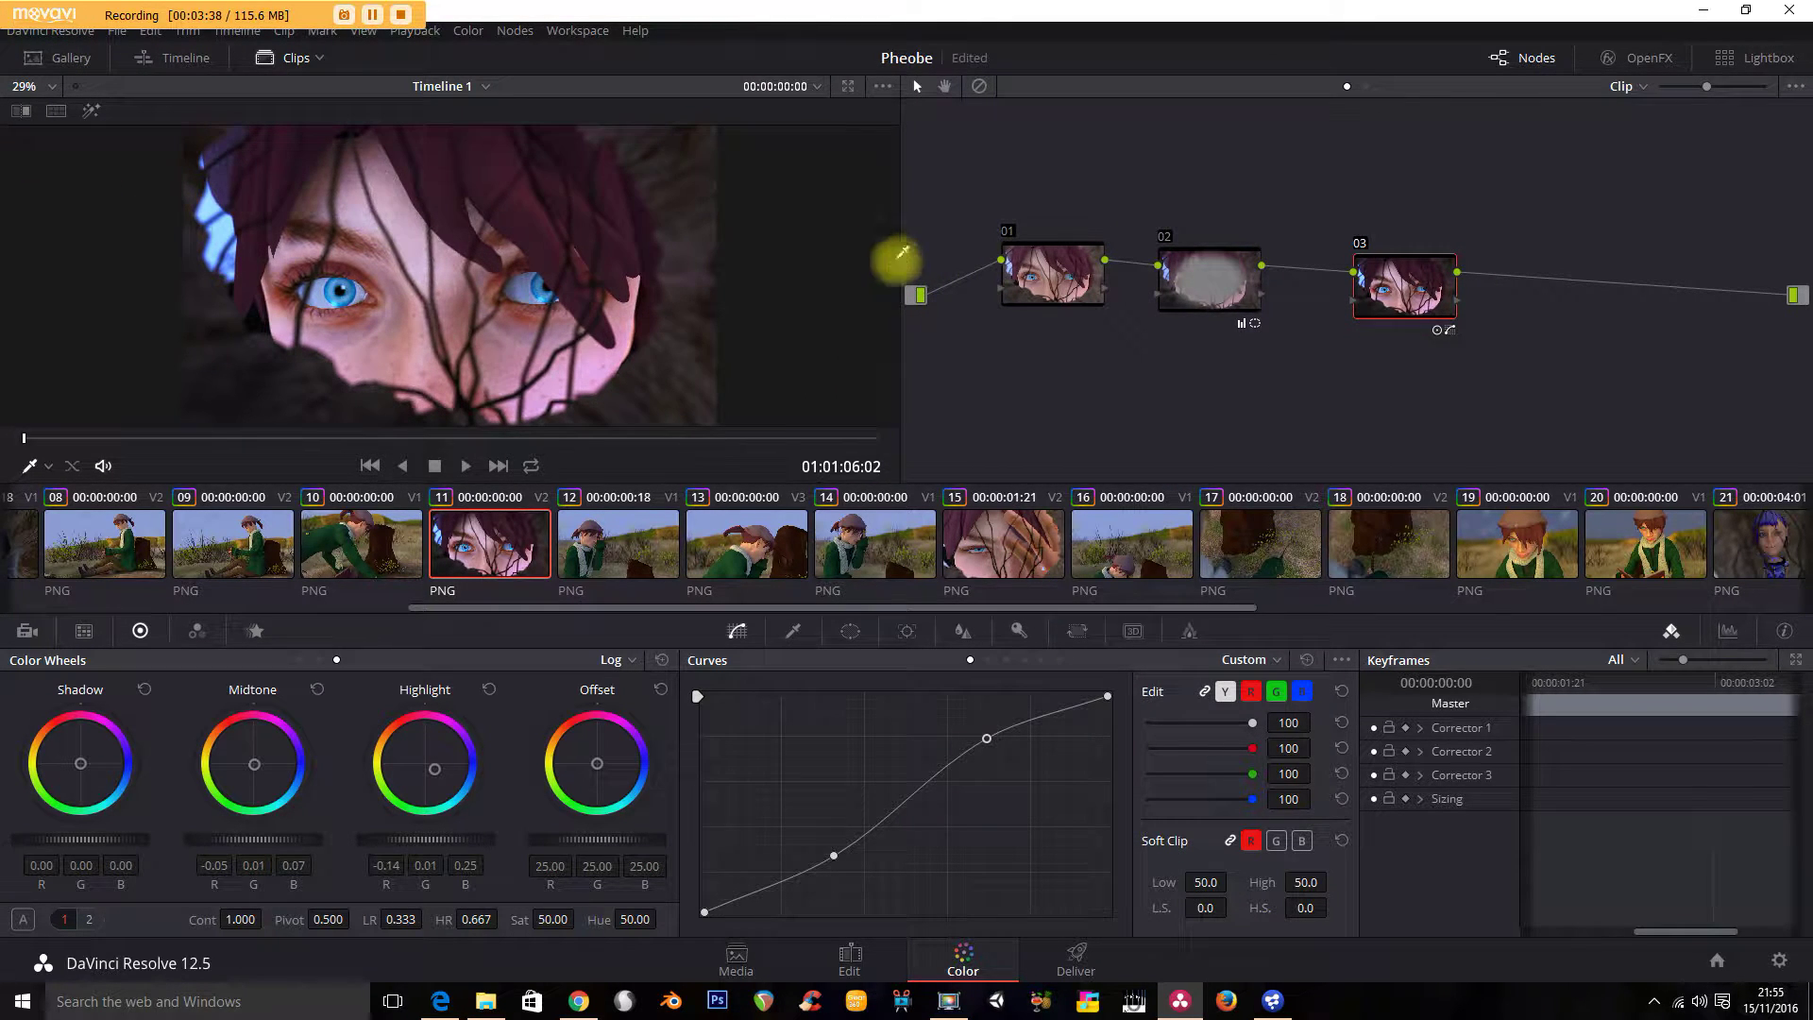
left_click(188, 58)
left_click(186, 58)
left_click(186, 59)
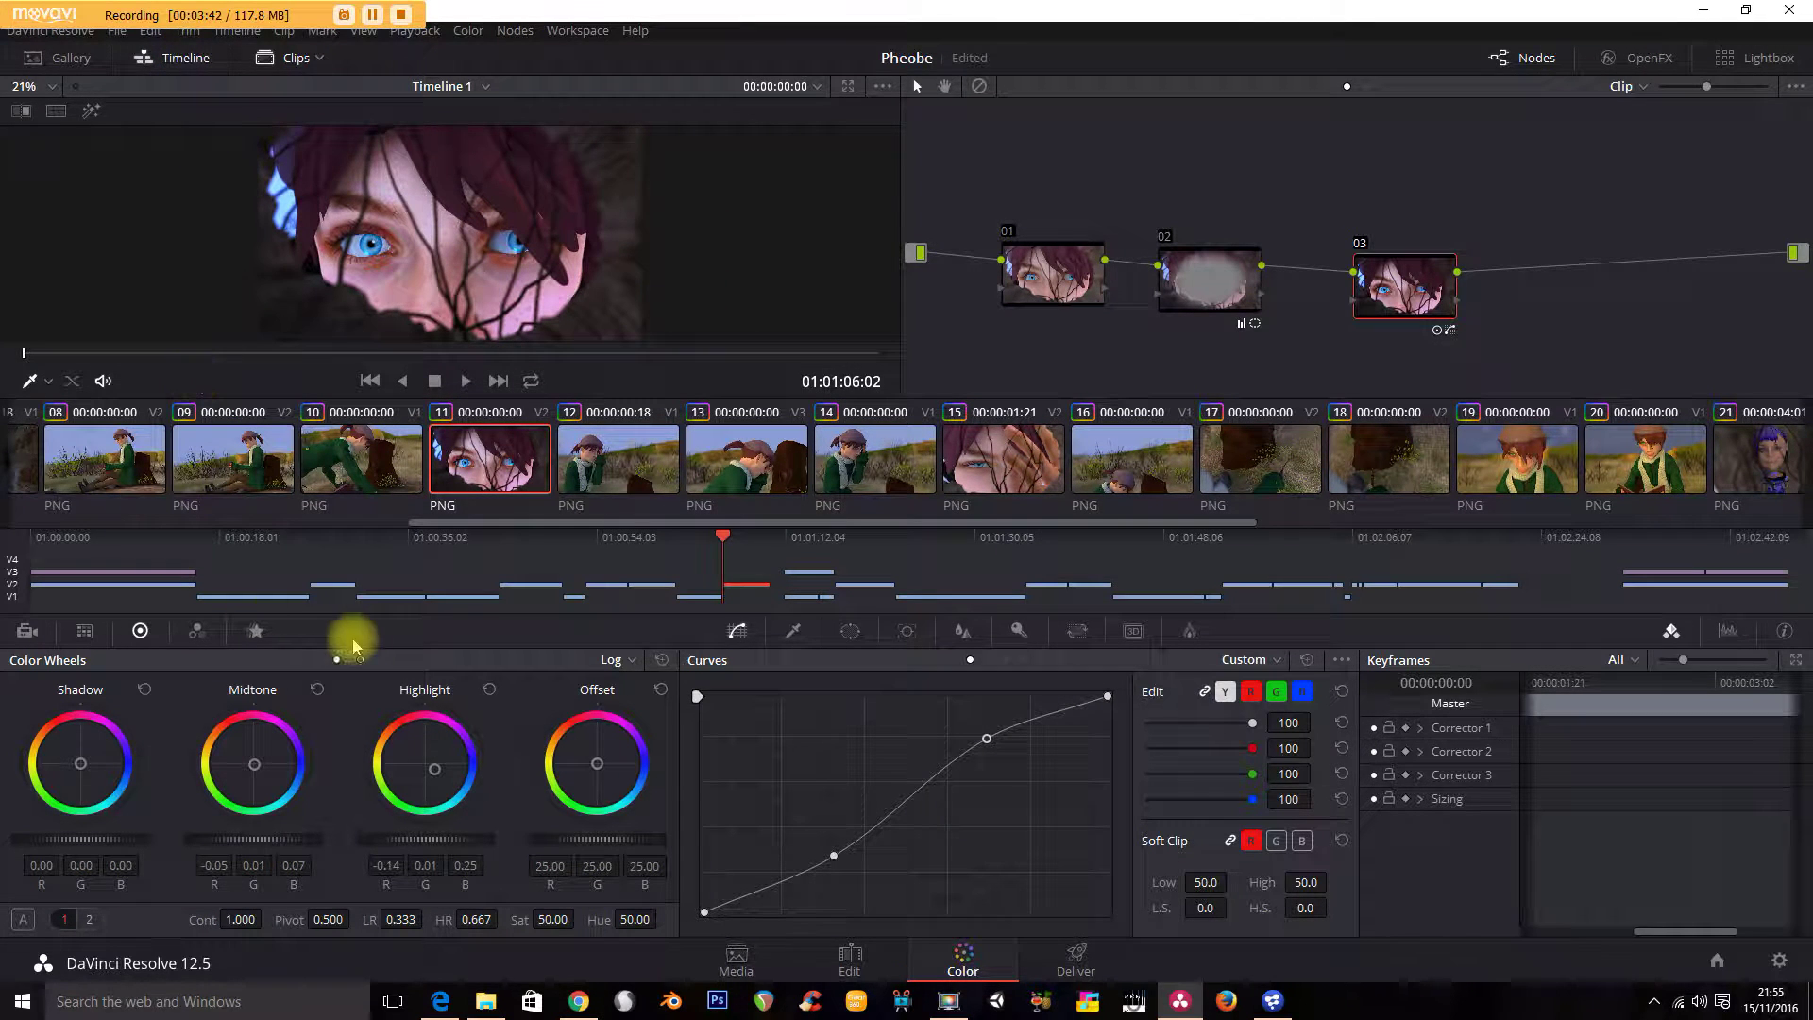
left_click(180, 59)
left_click(303, 68)
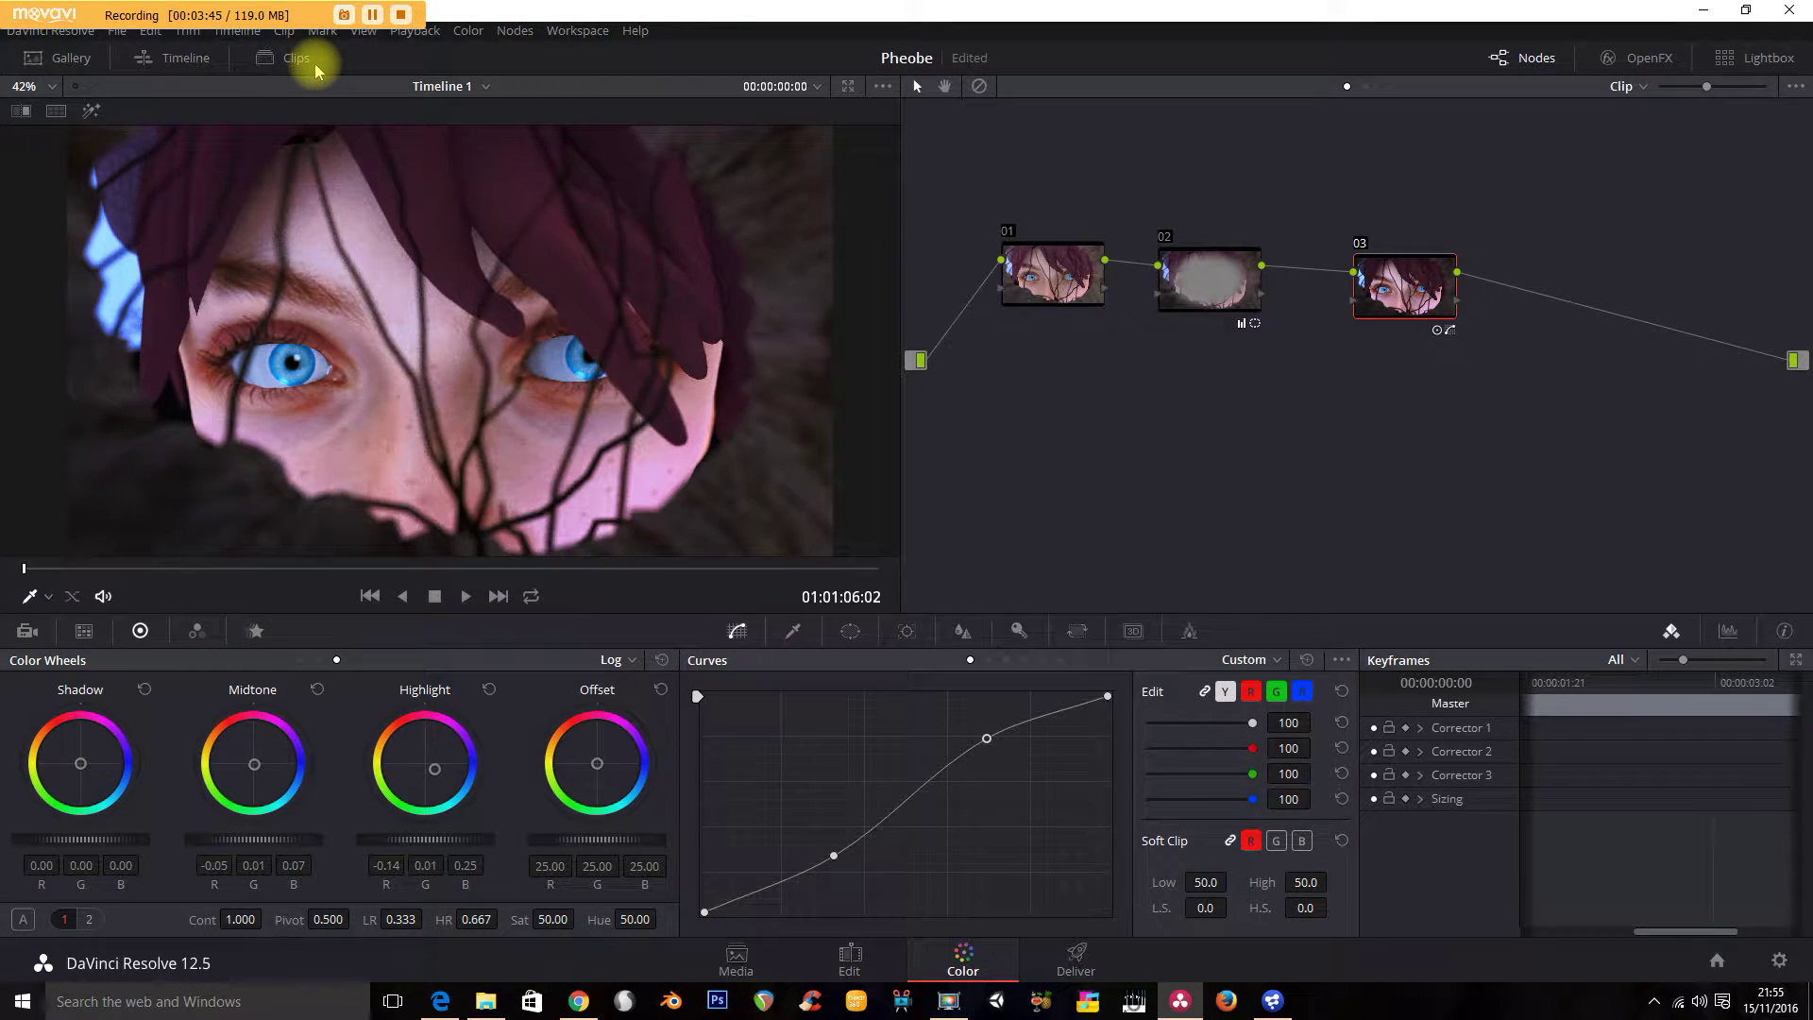
left_click(296, 60)
left_click(296, 60)
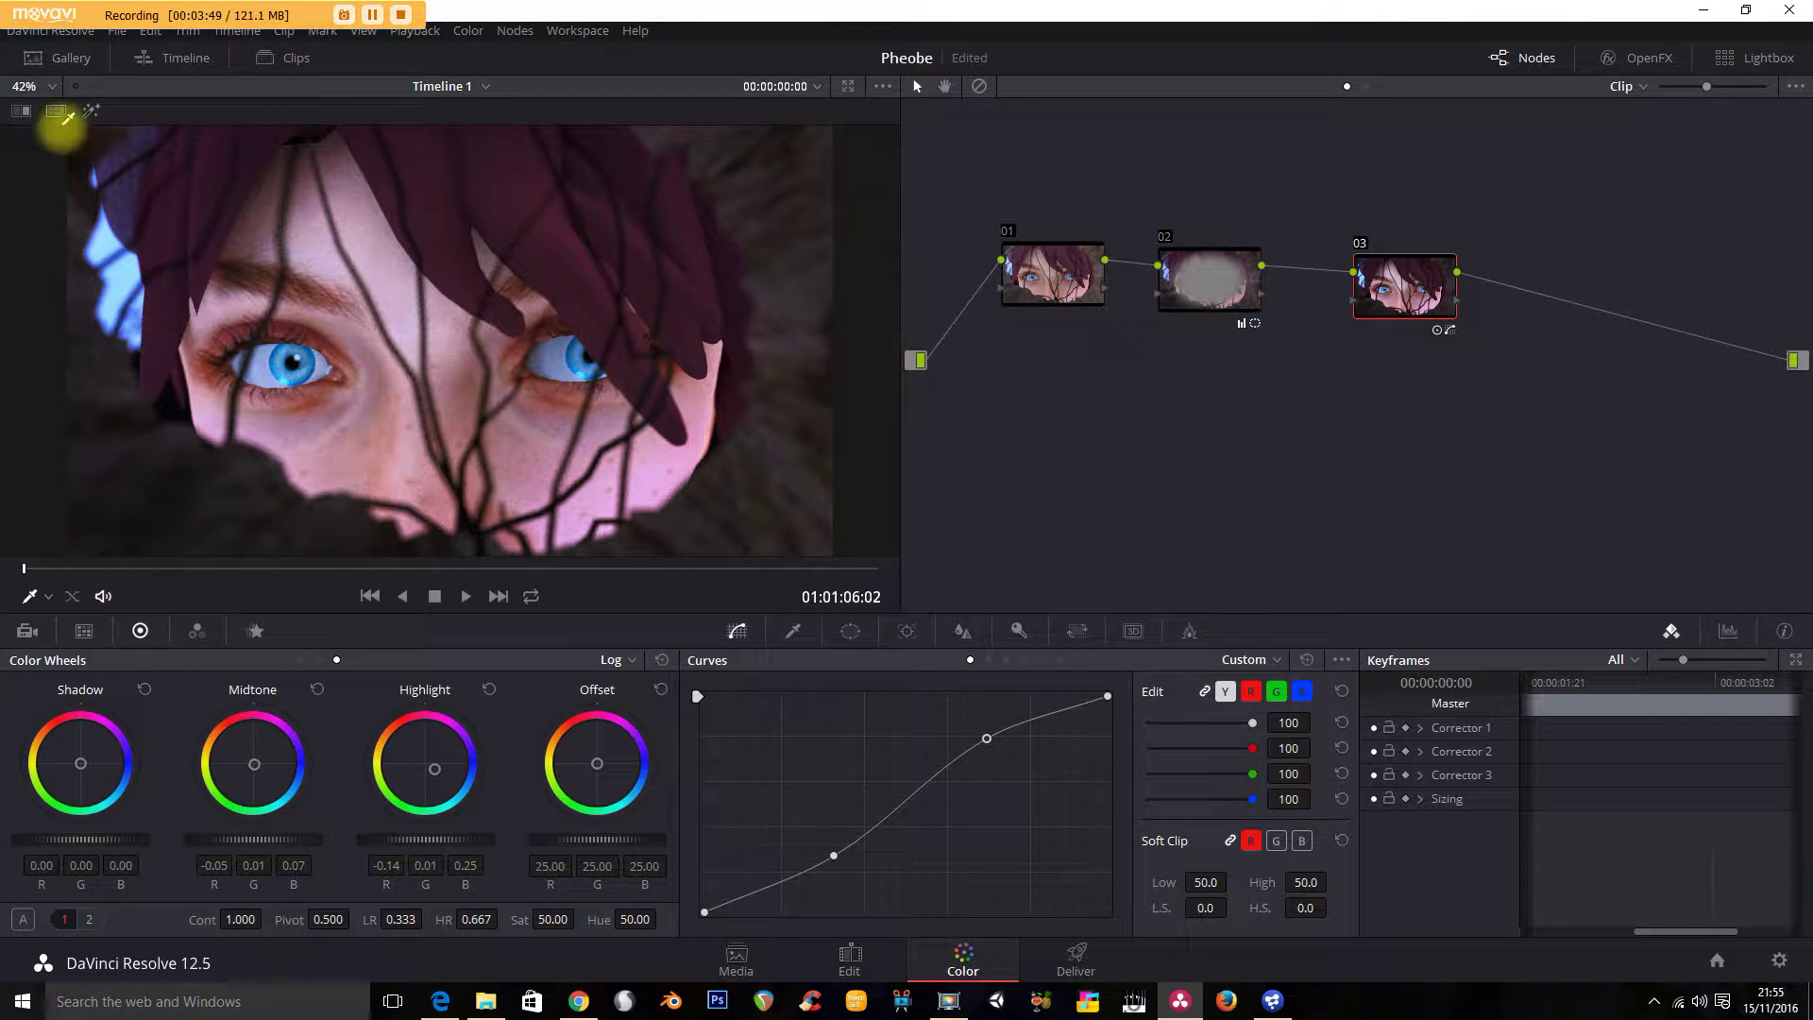
Show the gallery and the mini timeline, and select the PowerGrade 1 album with its list widened to show the full name.
left_click(58, 58)
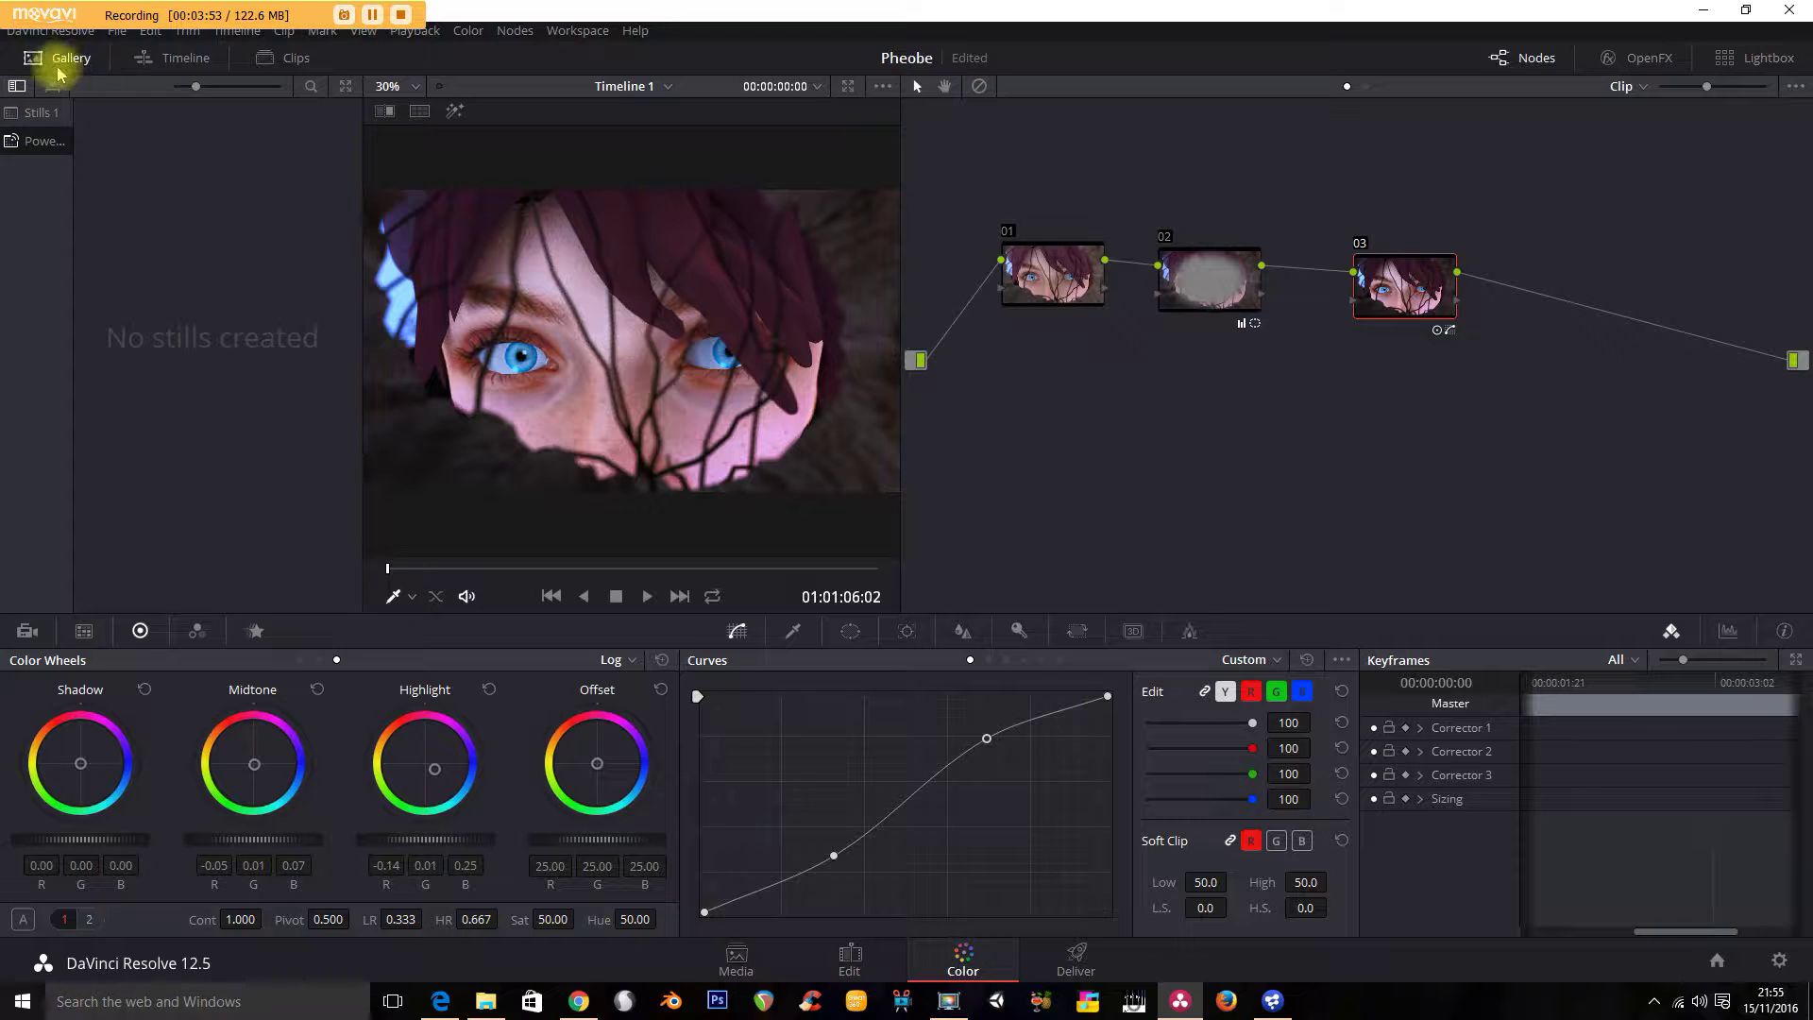
left_click(186, 57)
left_click(37, 115)
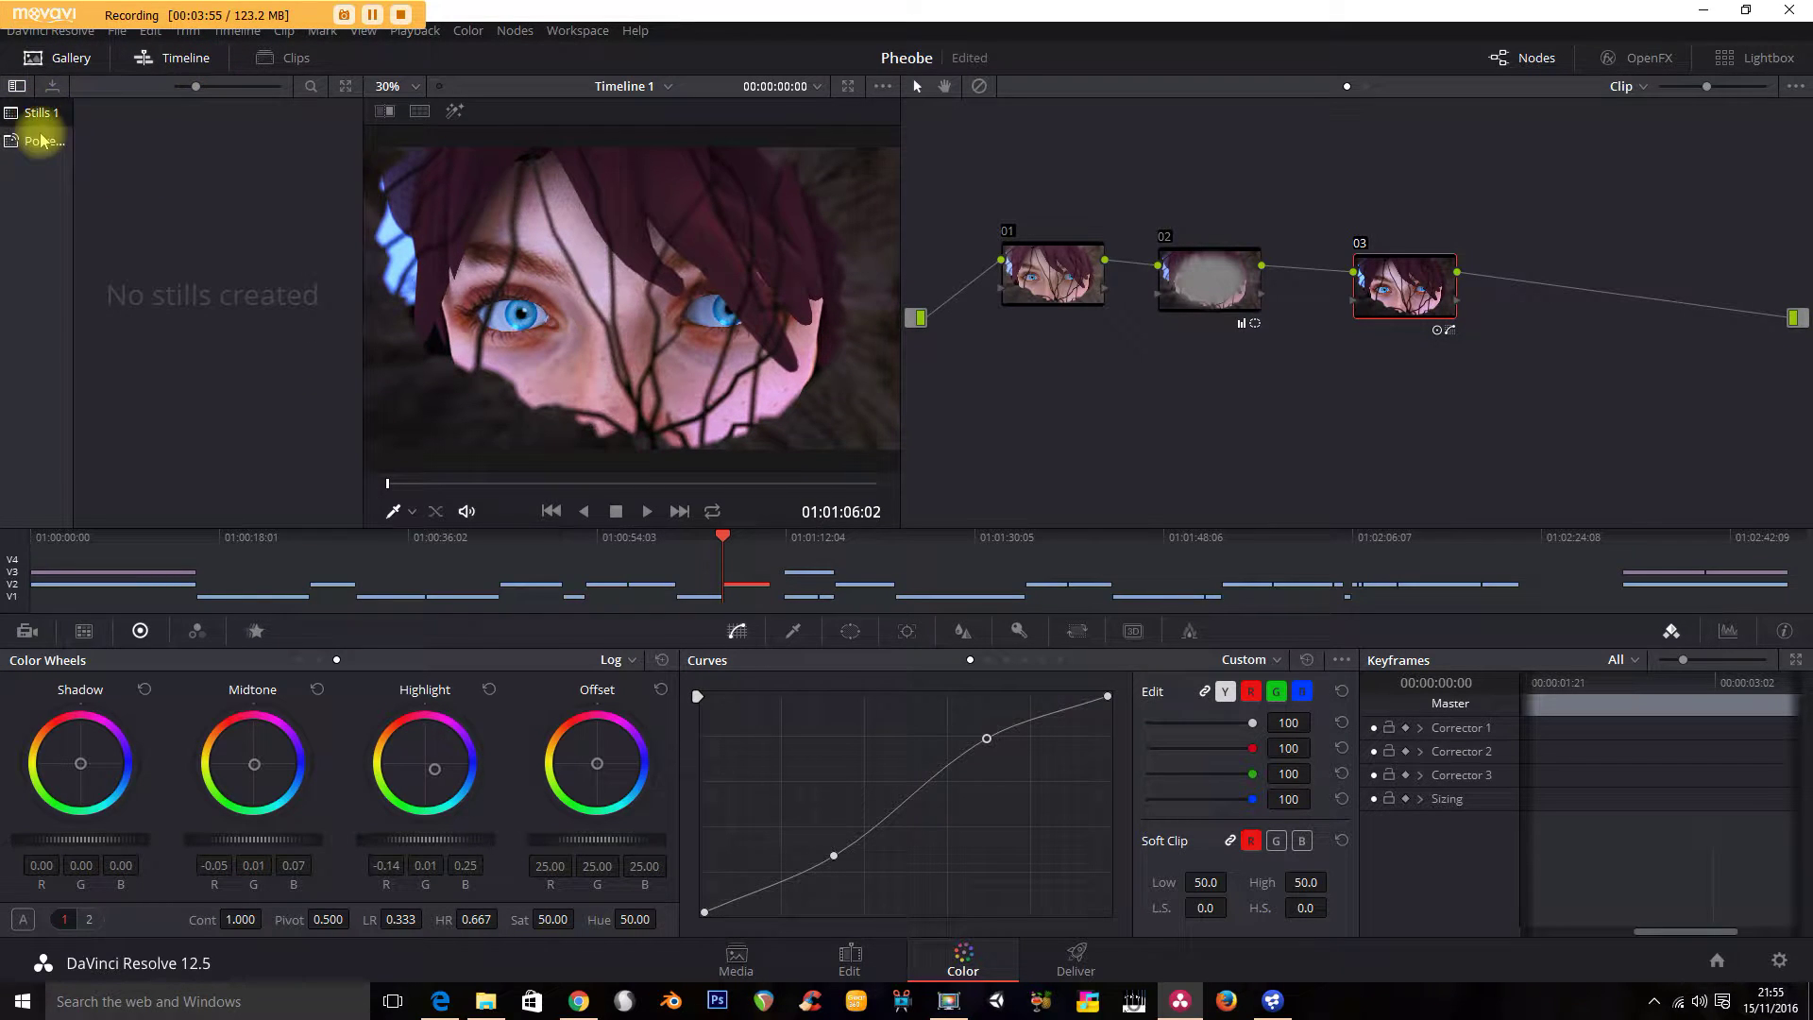
left_click(34, 140)
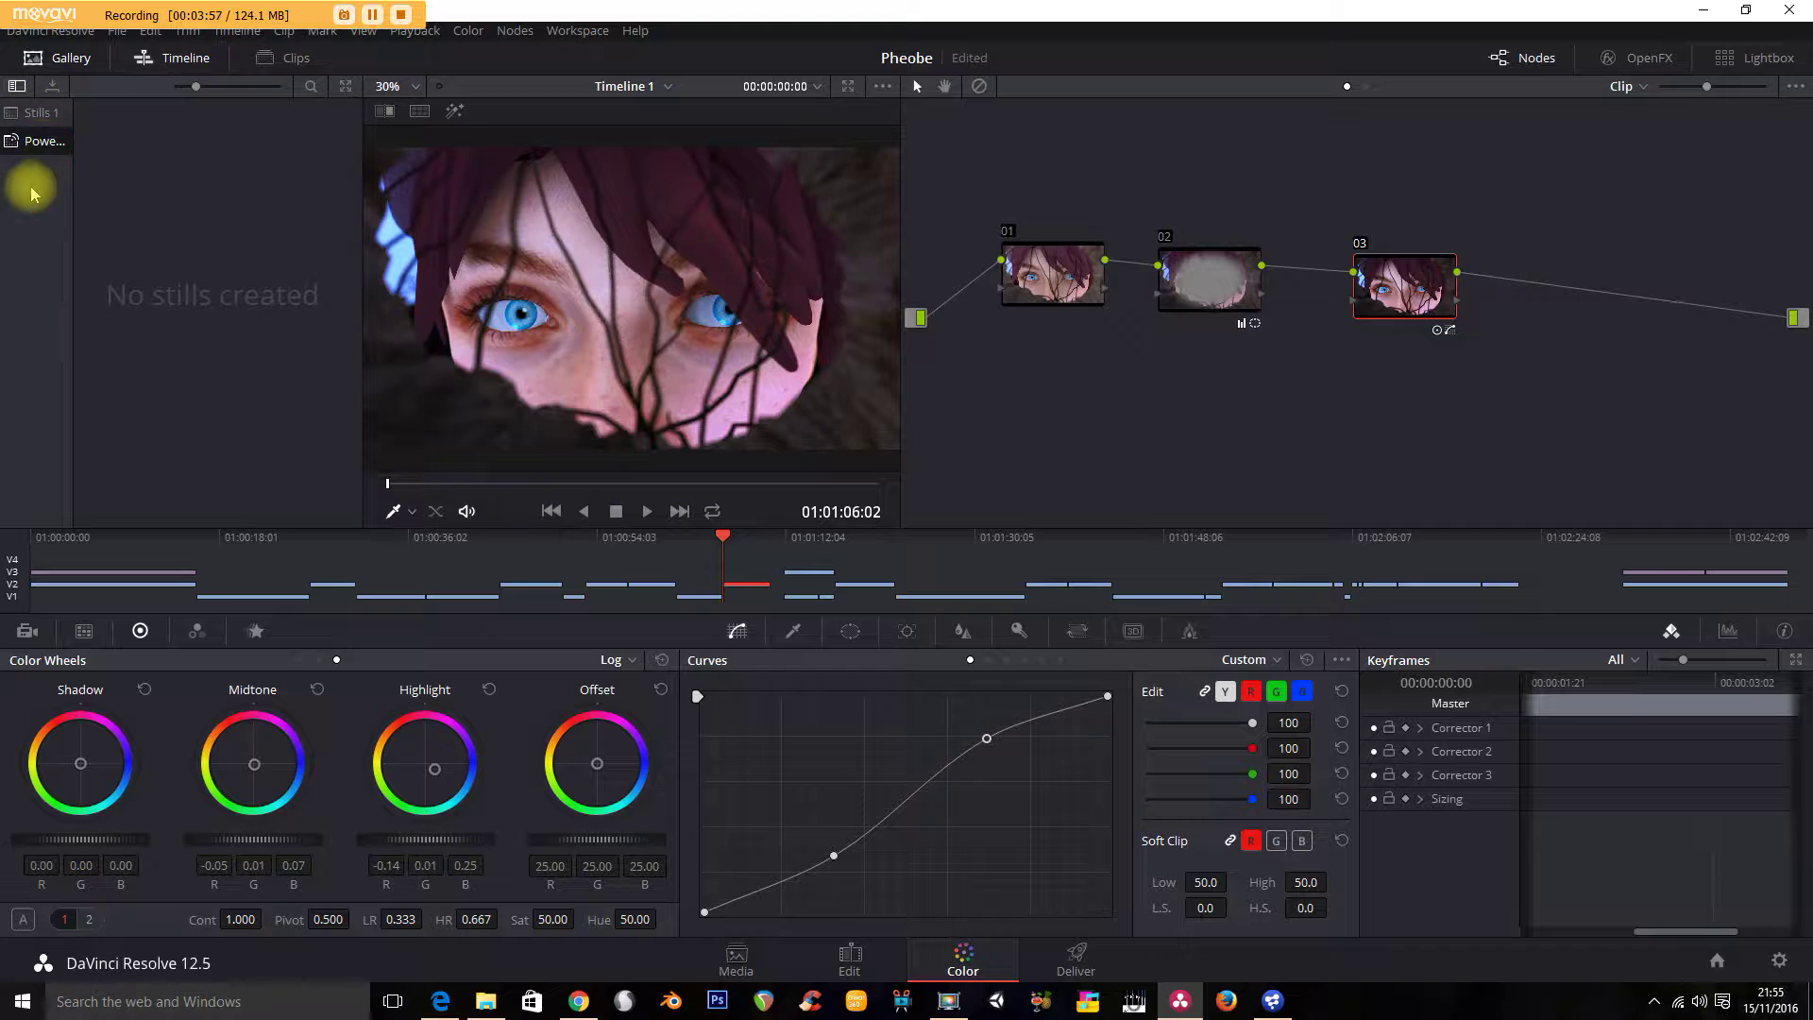
right_click(41, 195)
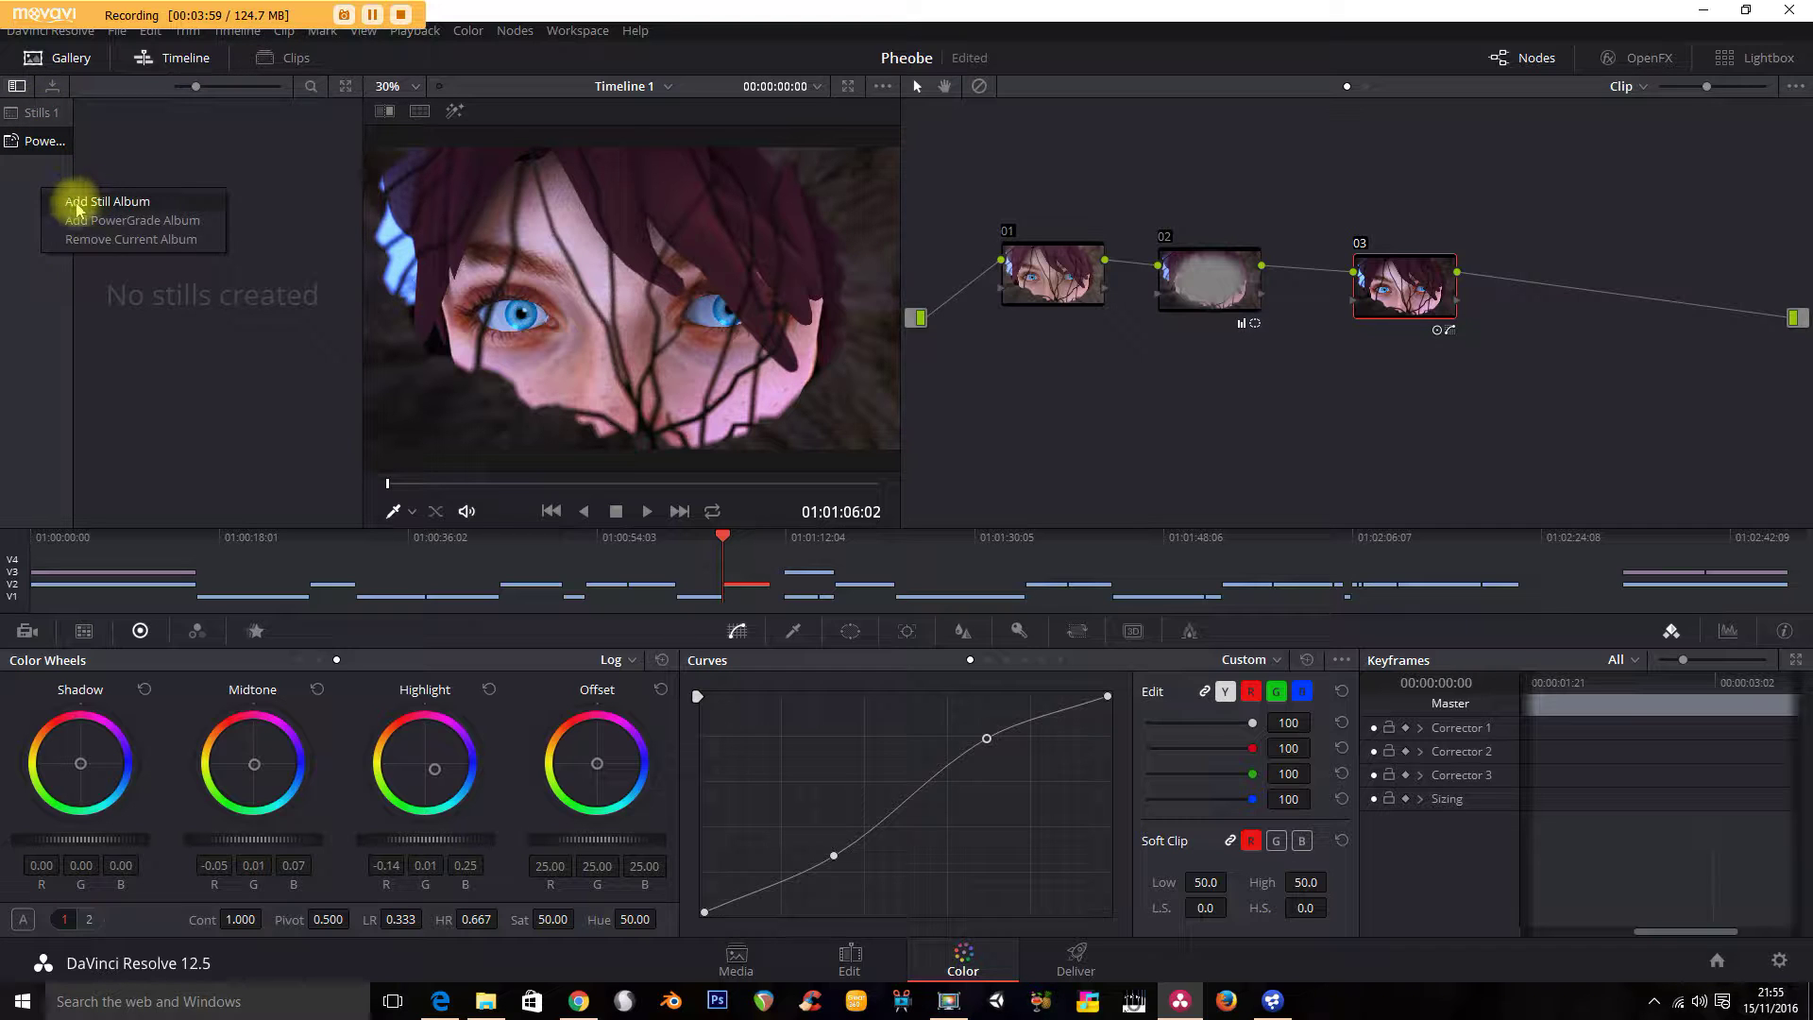
left_click(40, 142)
left_click_drag(72, 158, 135, 164)
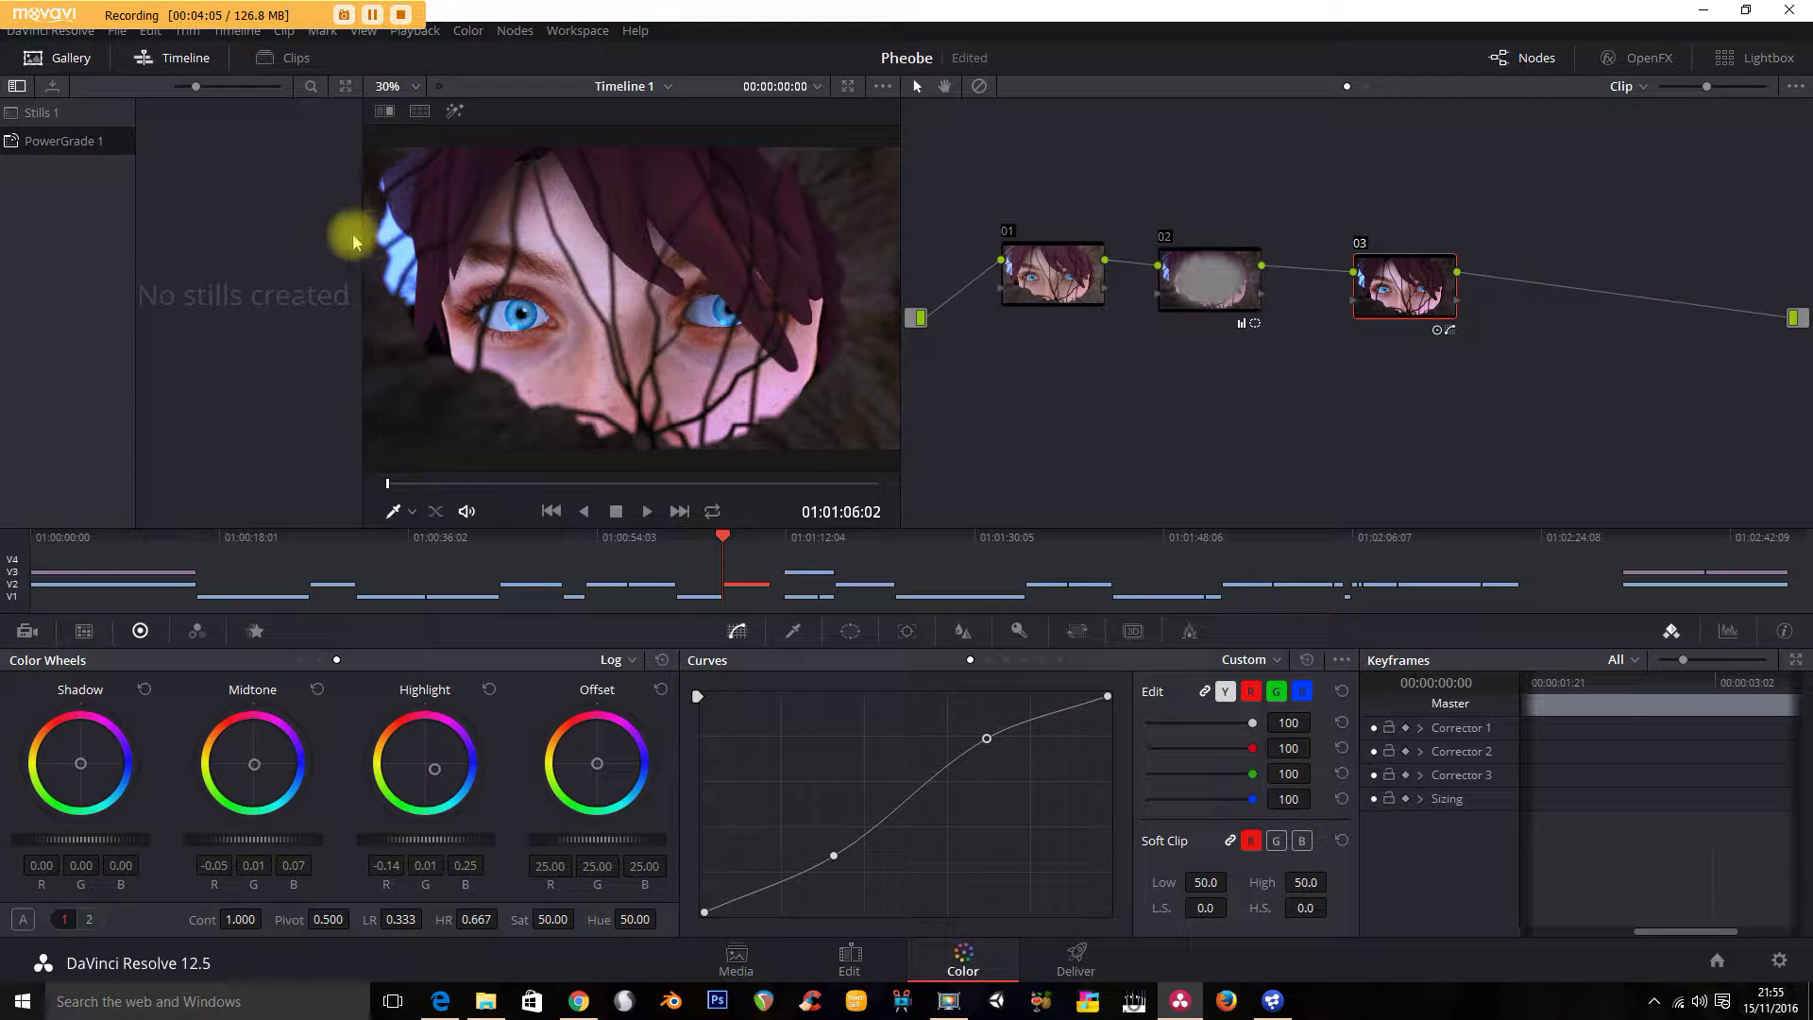
Grab a still of the graded clip 11 into the PowerGrade 1 album and label it CU Grade1.
right_click(664, 273)
left_click(693, 293)
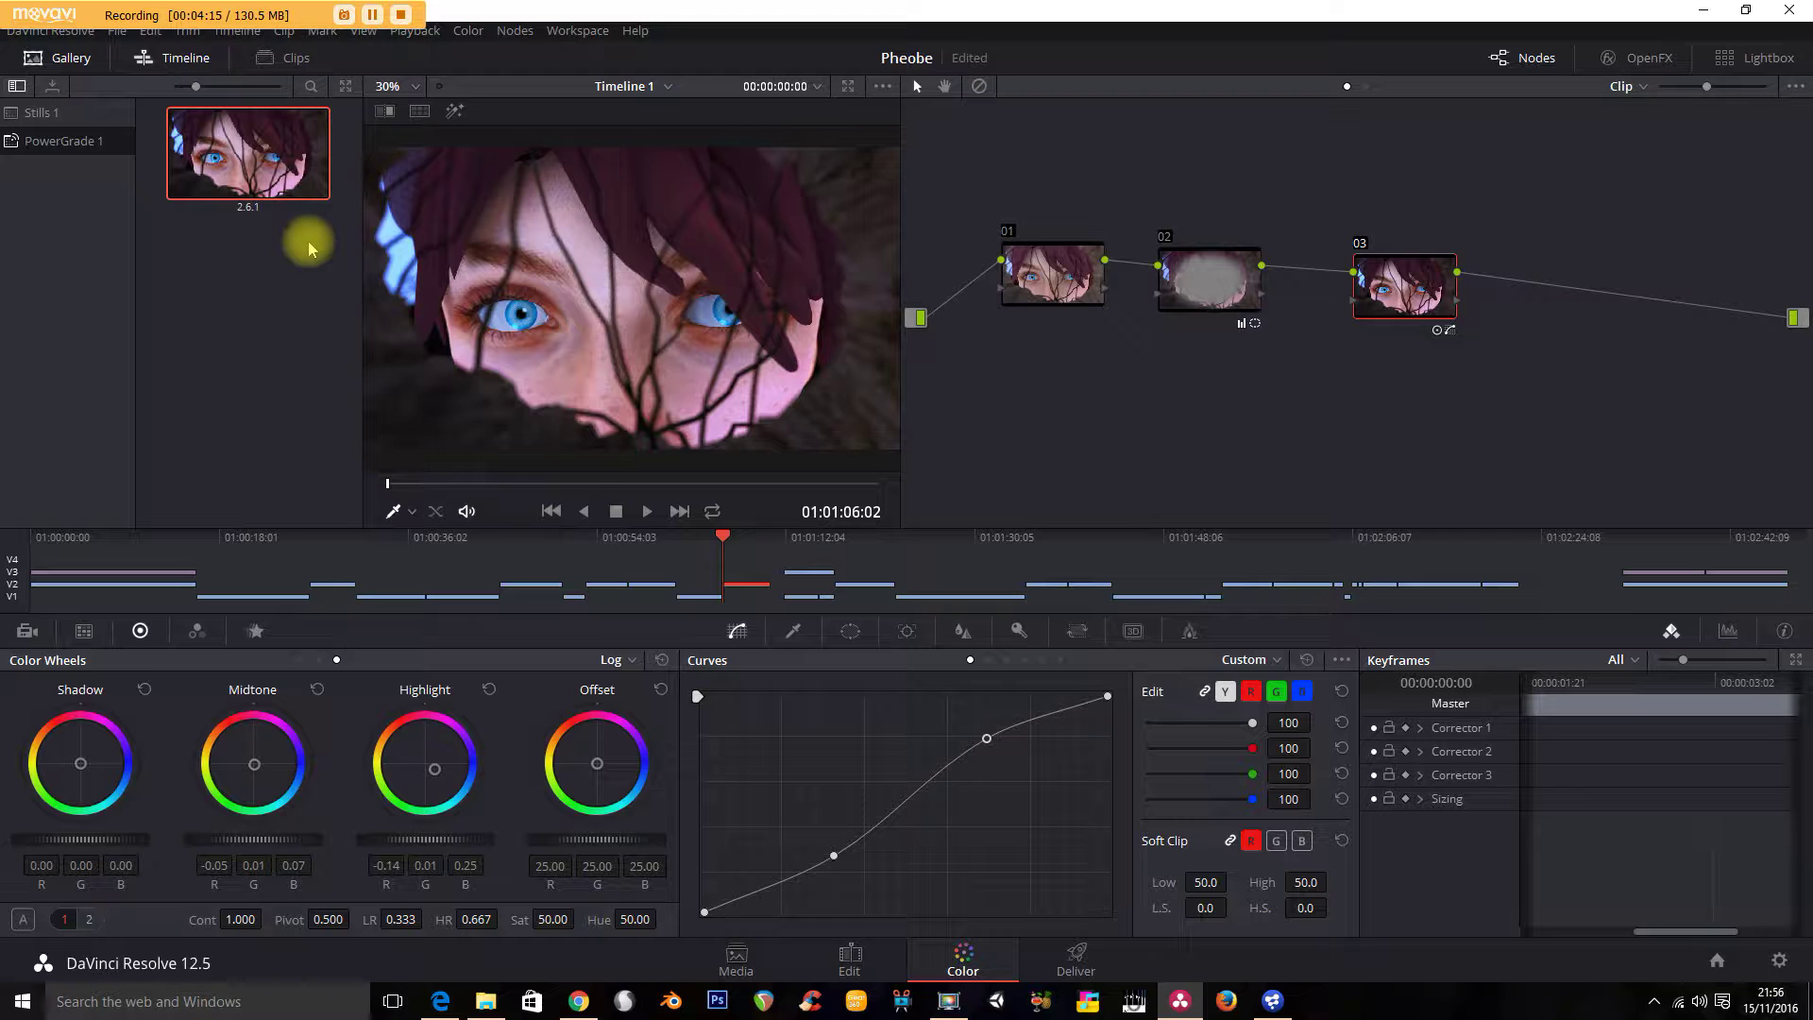
type("Grade1")
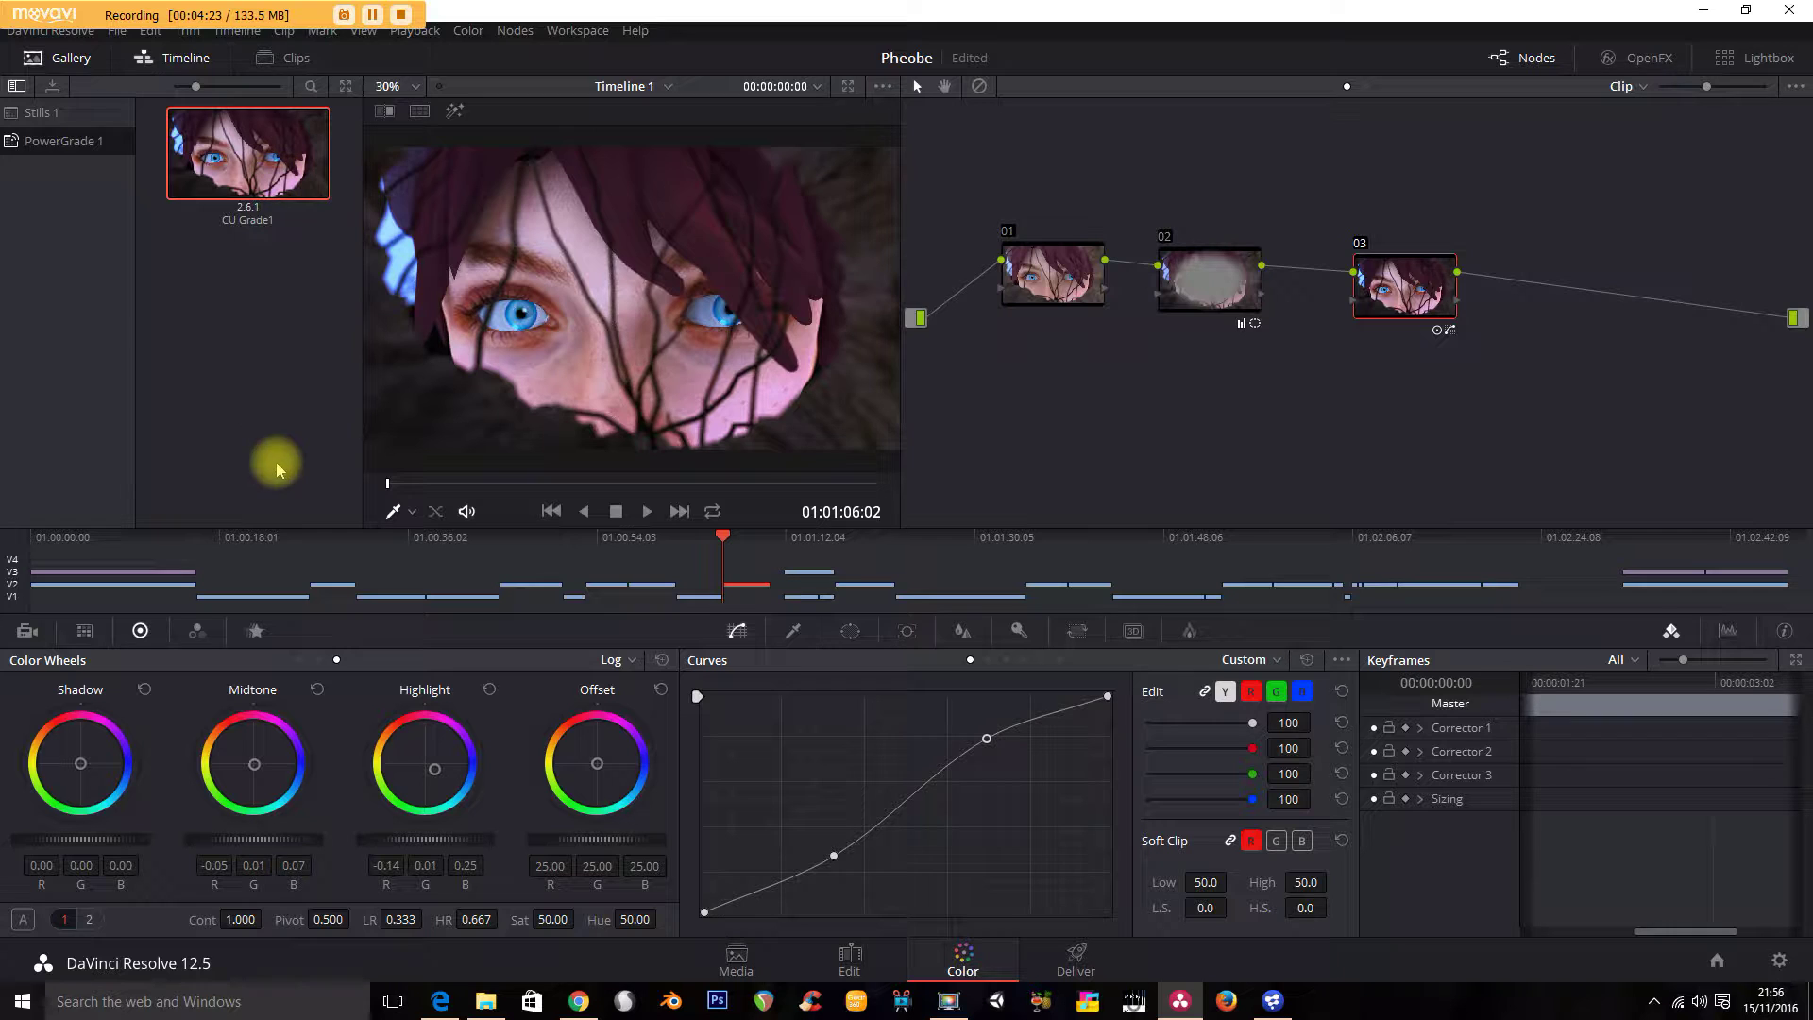
left_click(176, 62)
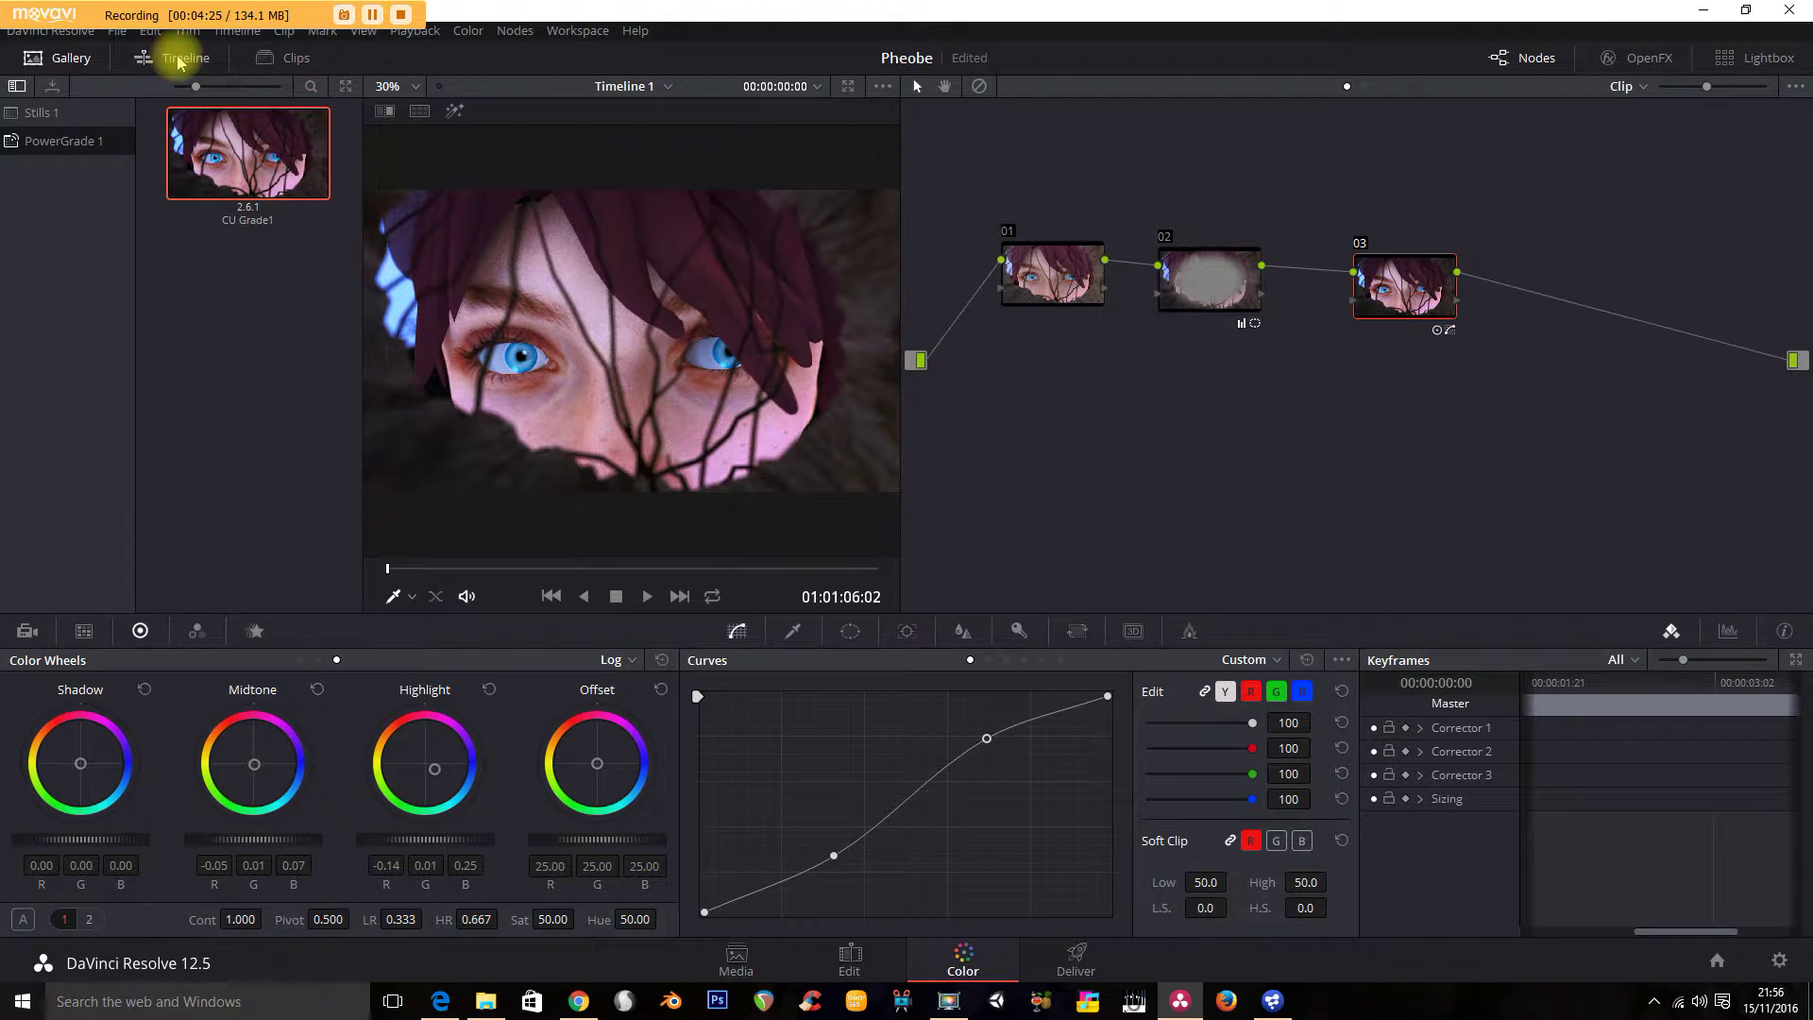
left_click(177, 61)
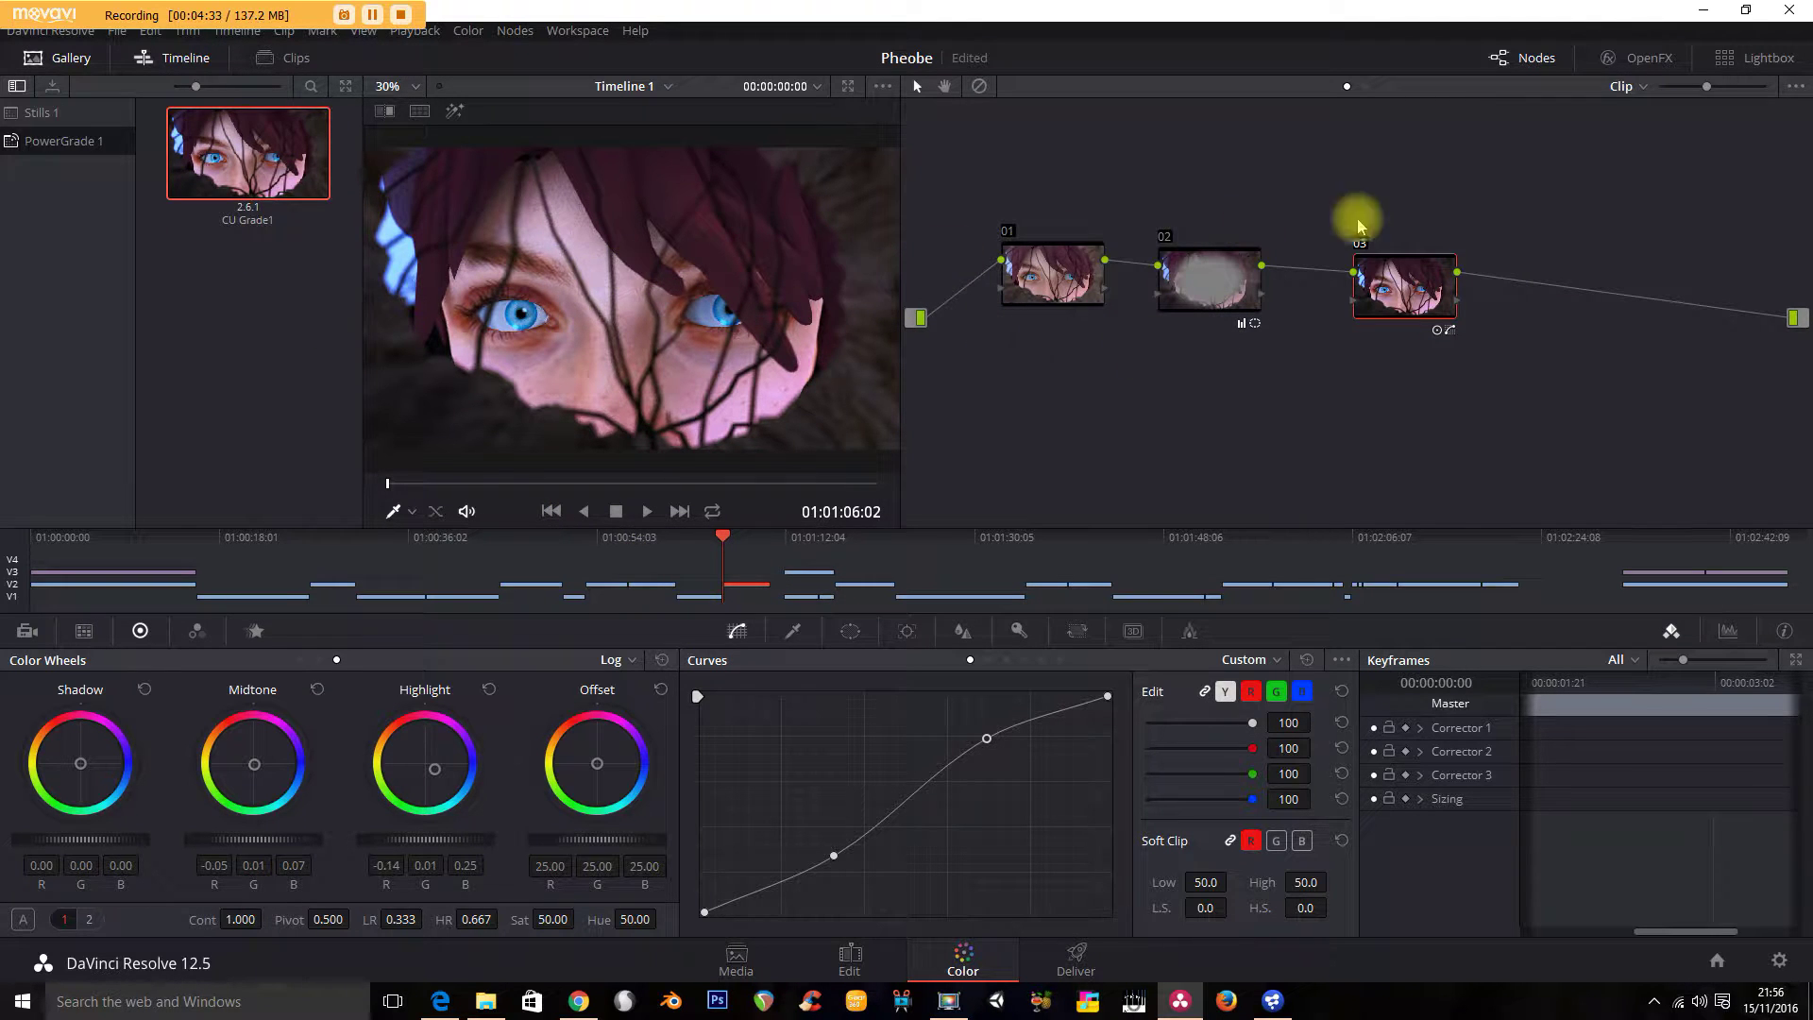
Apply the CU Grade1 still's grade to clip 15, the eye close-up with the hand, at 01:01:17:20, and nudge node 01 down.
left_click(800, 544)
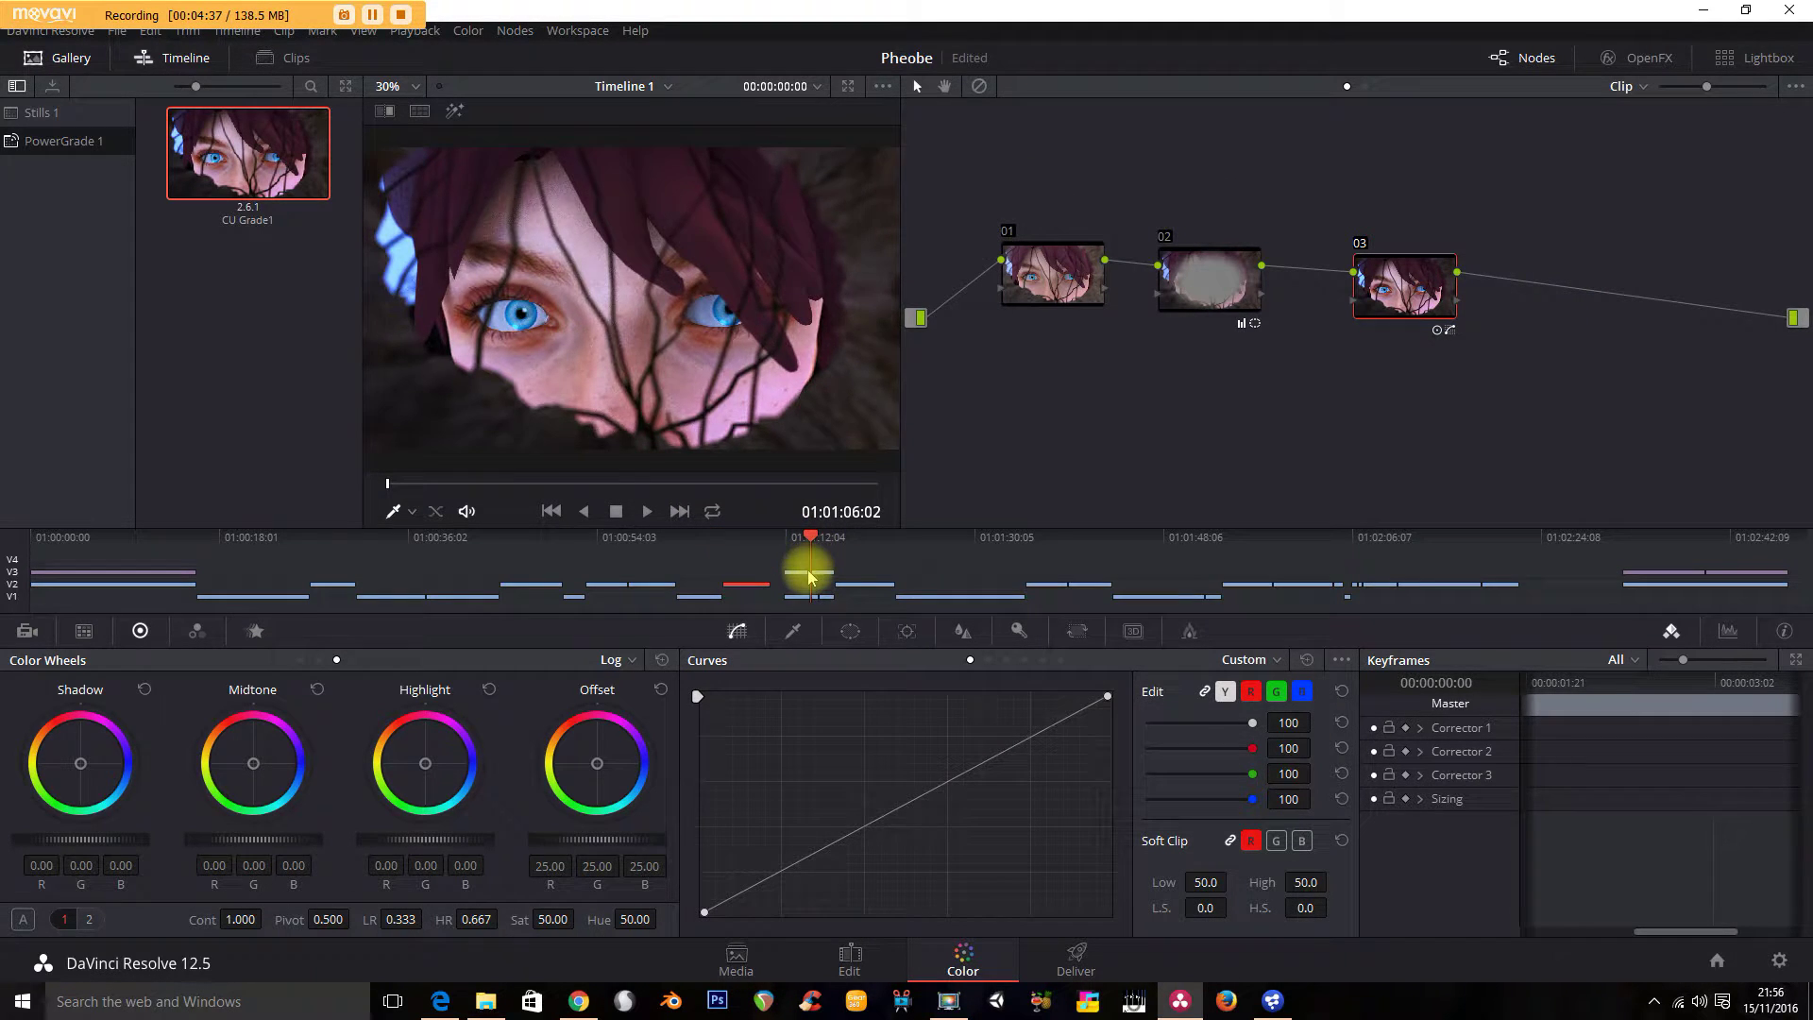
left_click(809, 574)
left_click(879, 587)
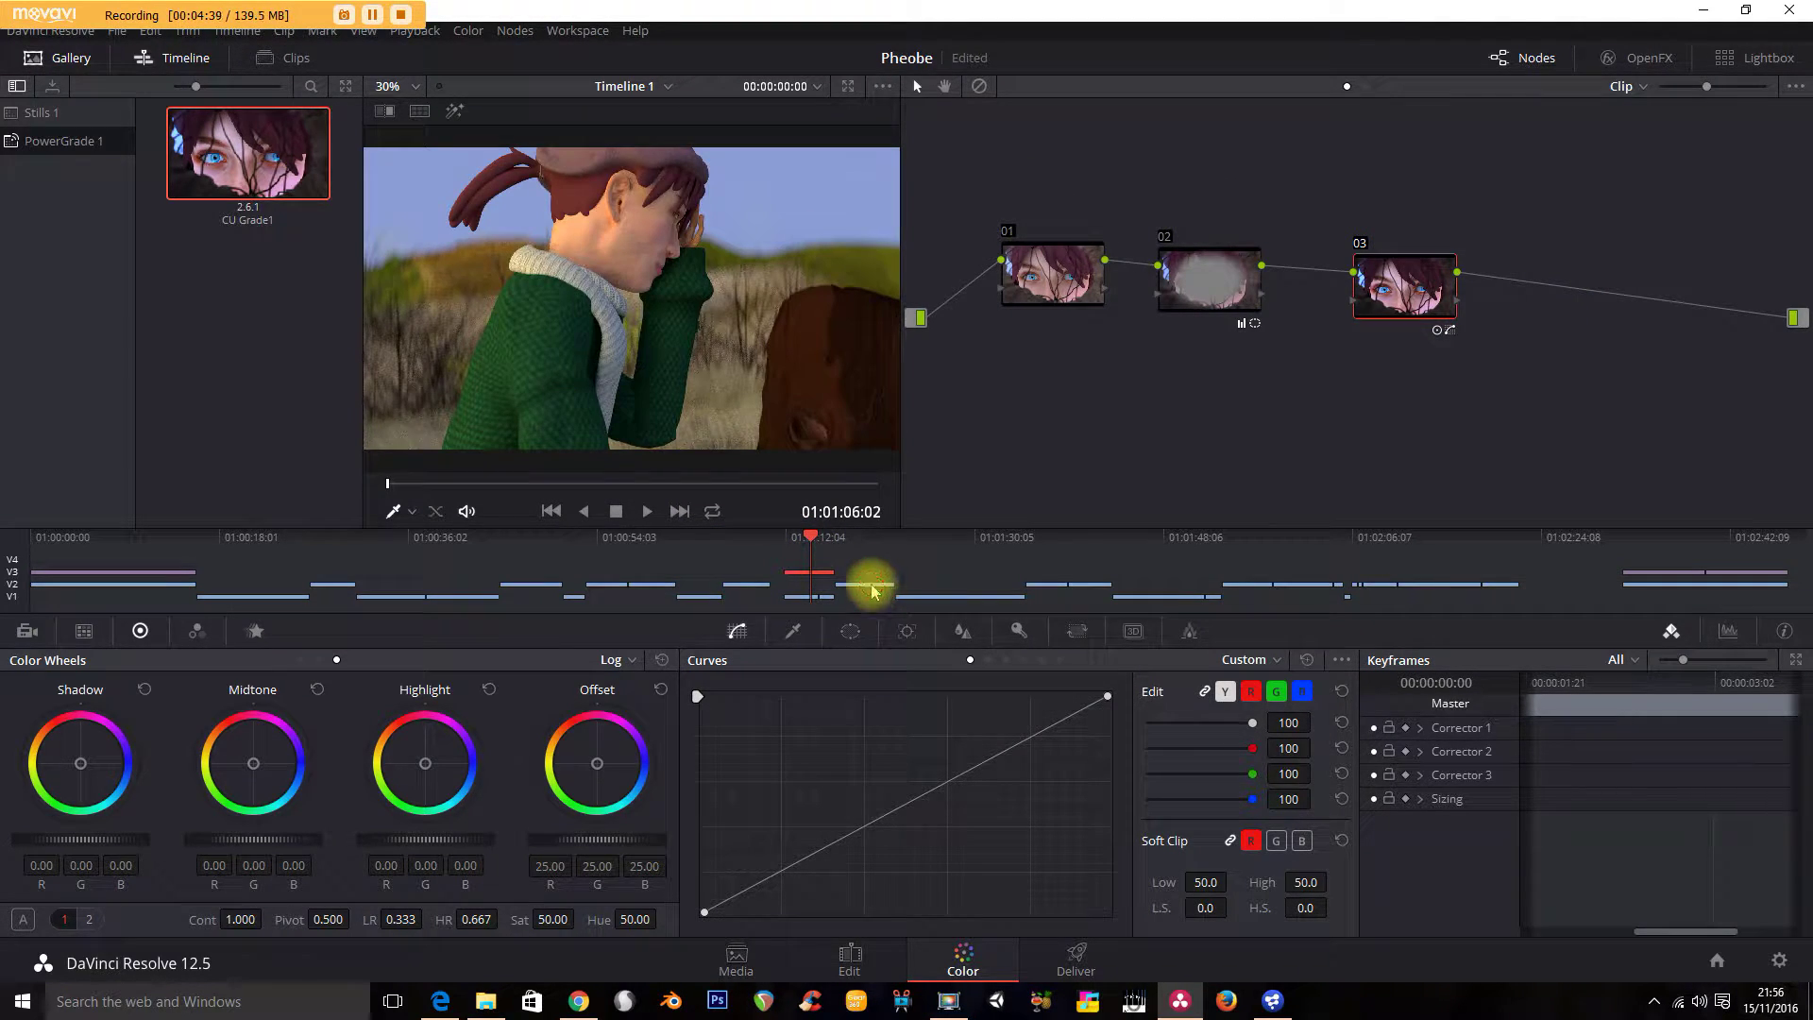
left_click(862, 534)
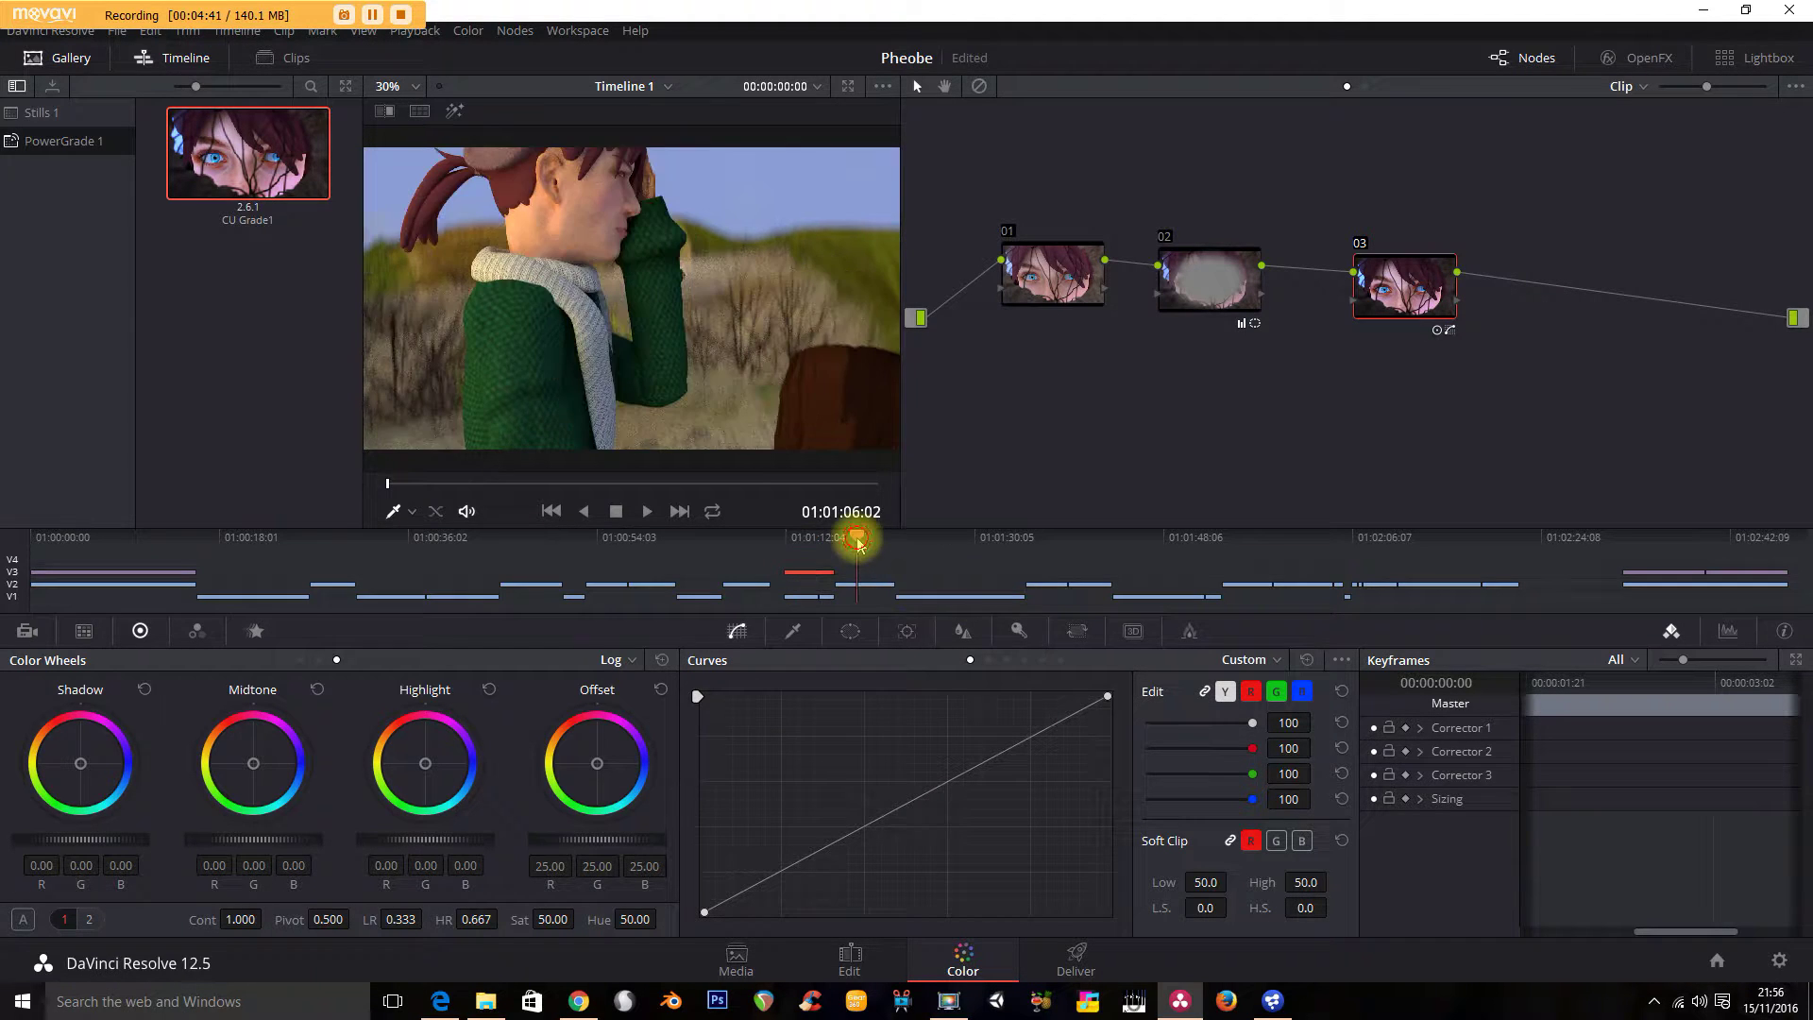
left_click(862, 585)
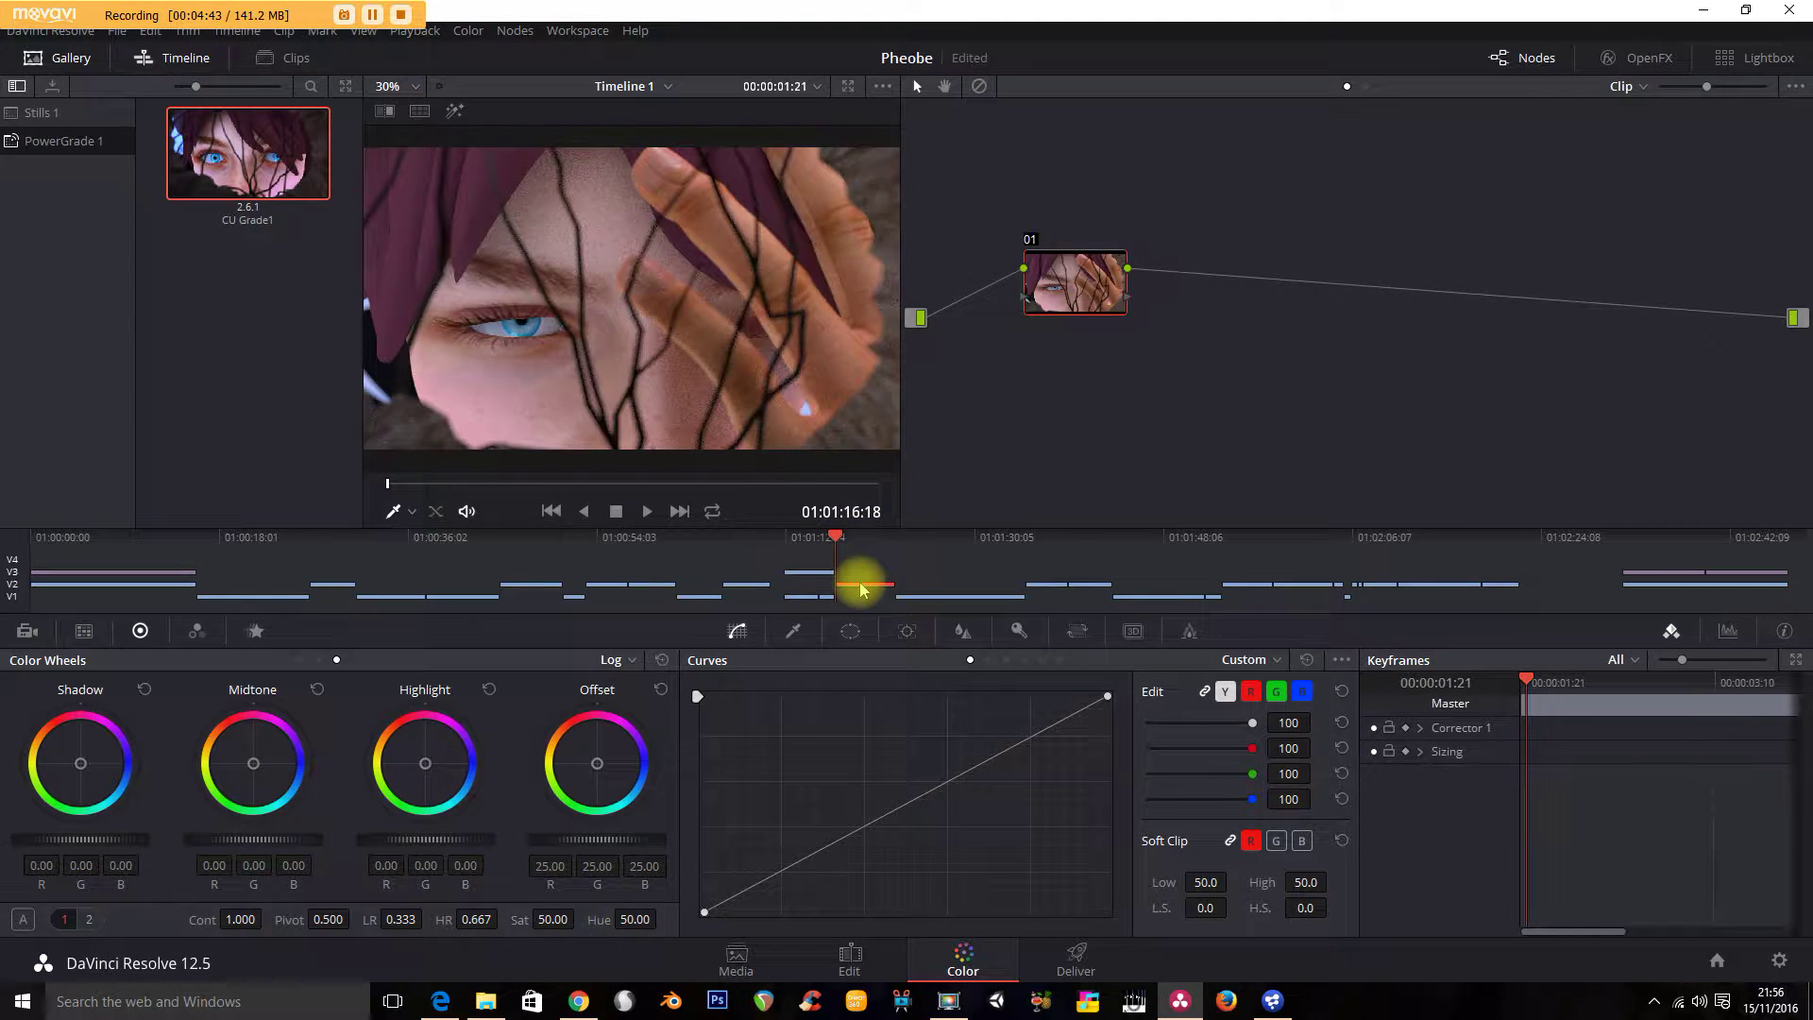
left_click(859, 544)
left_click(847, 538)
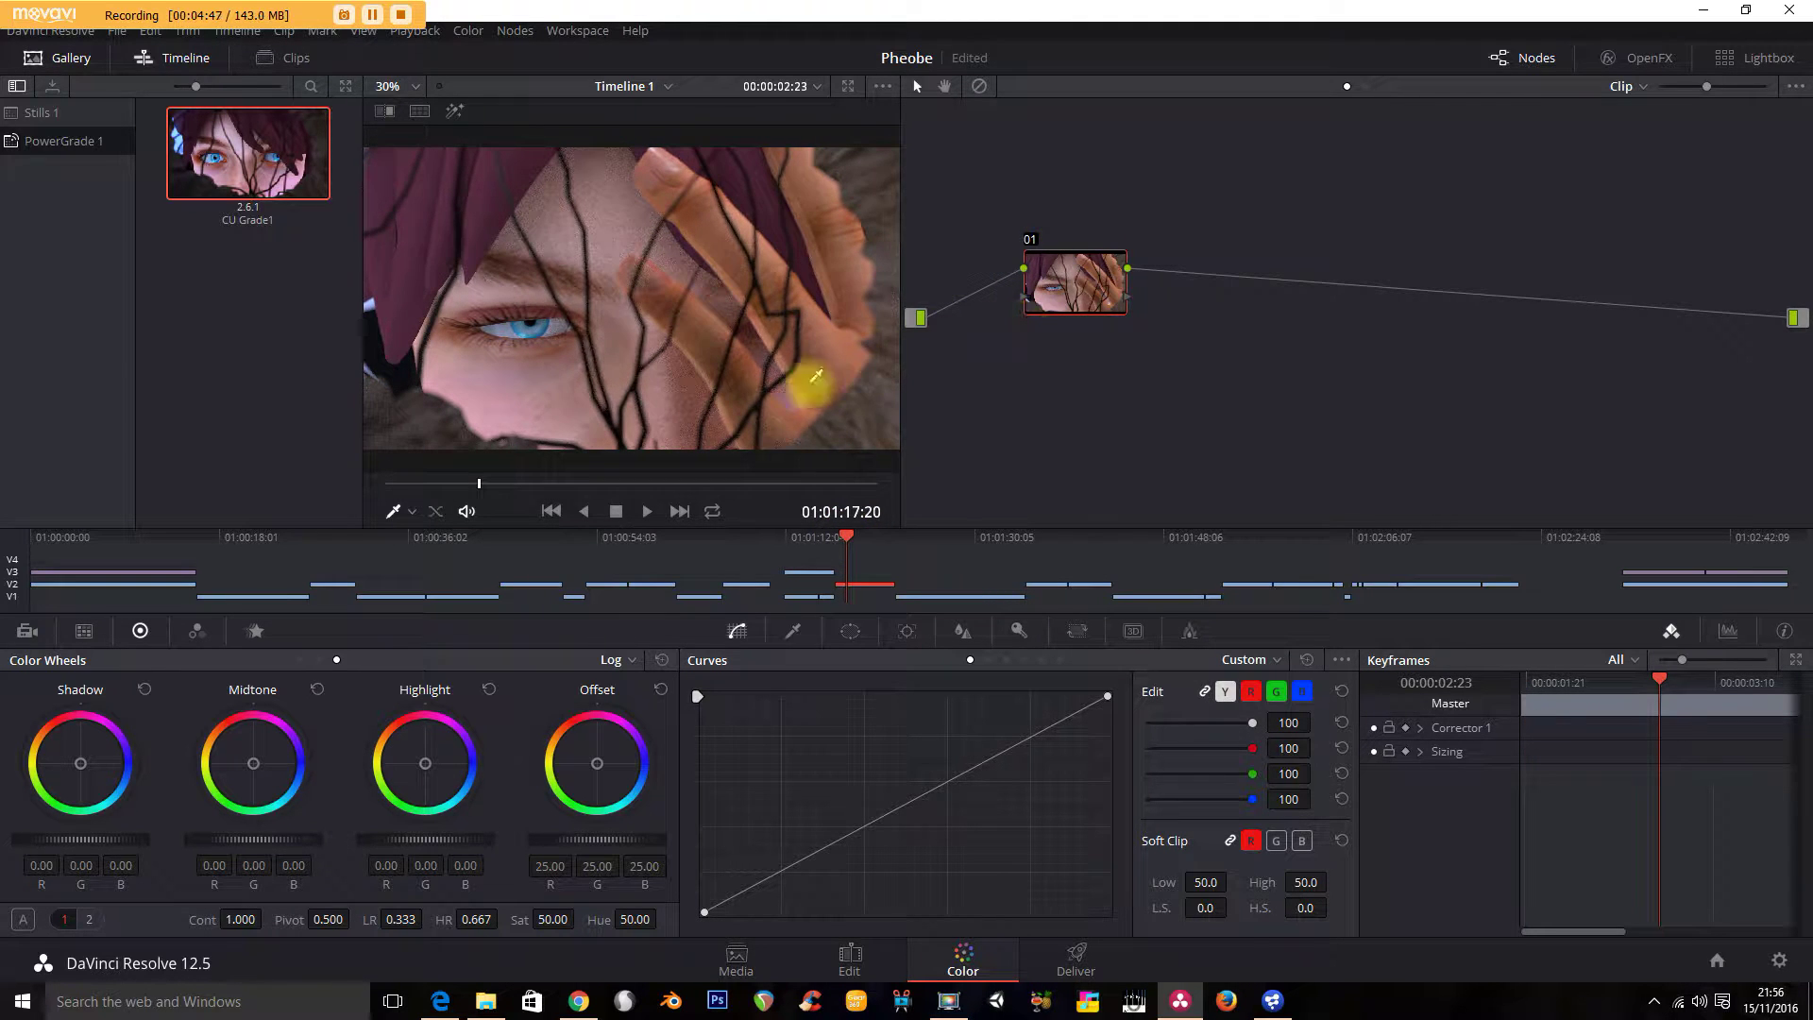
right_click(219, 157)
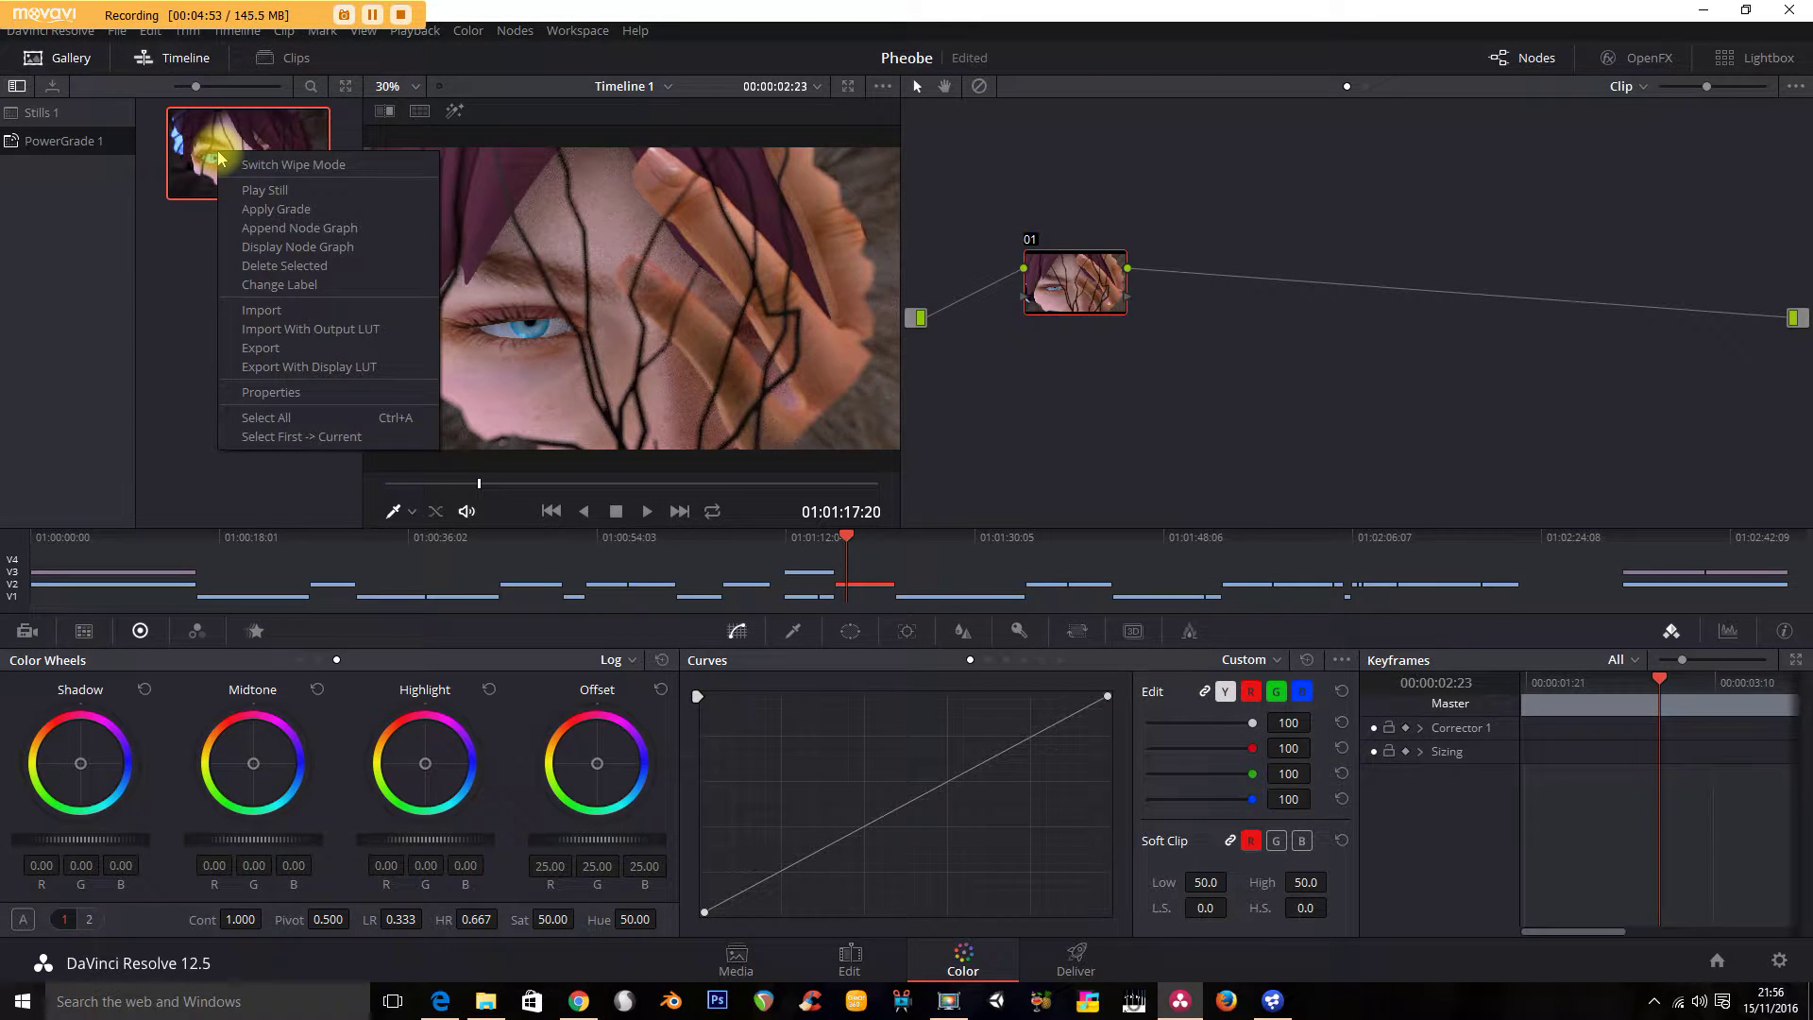
left_click(350, 207)
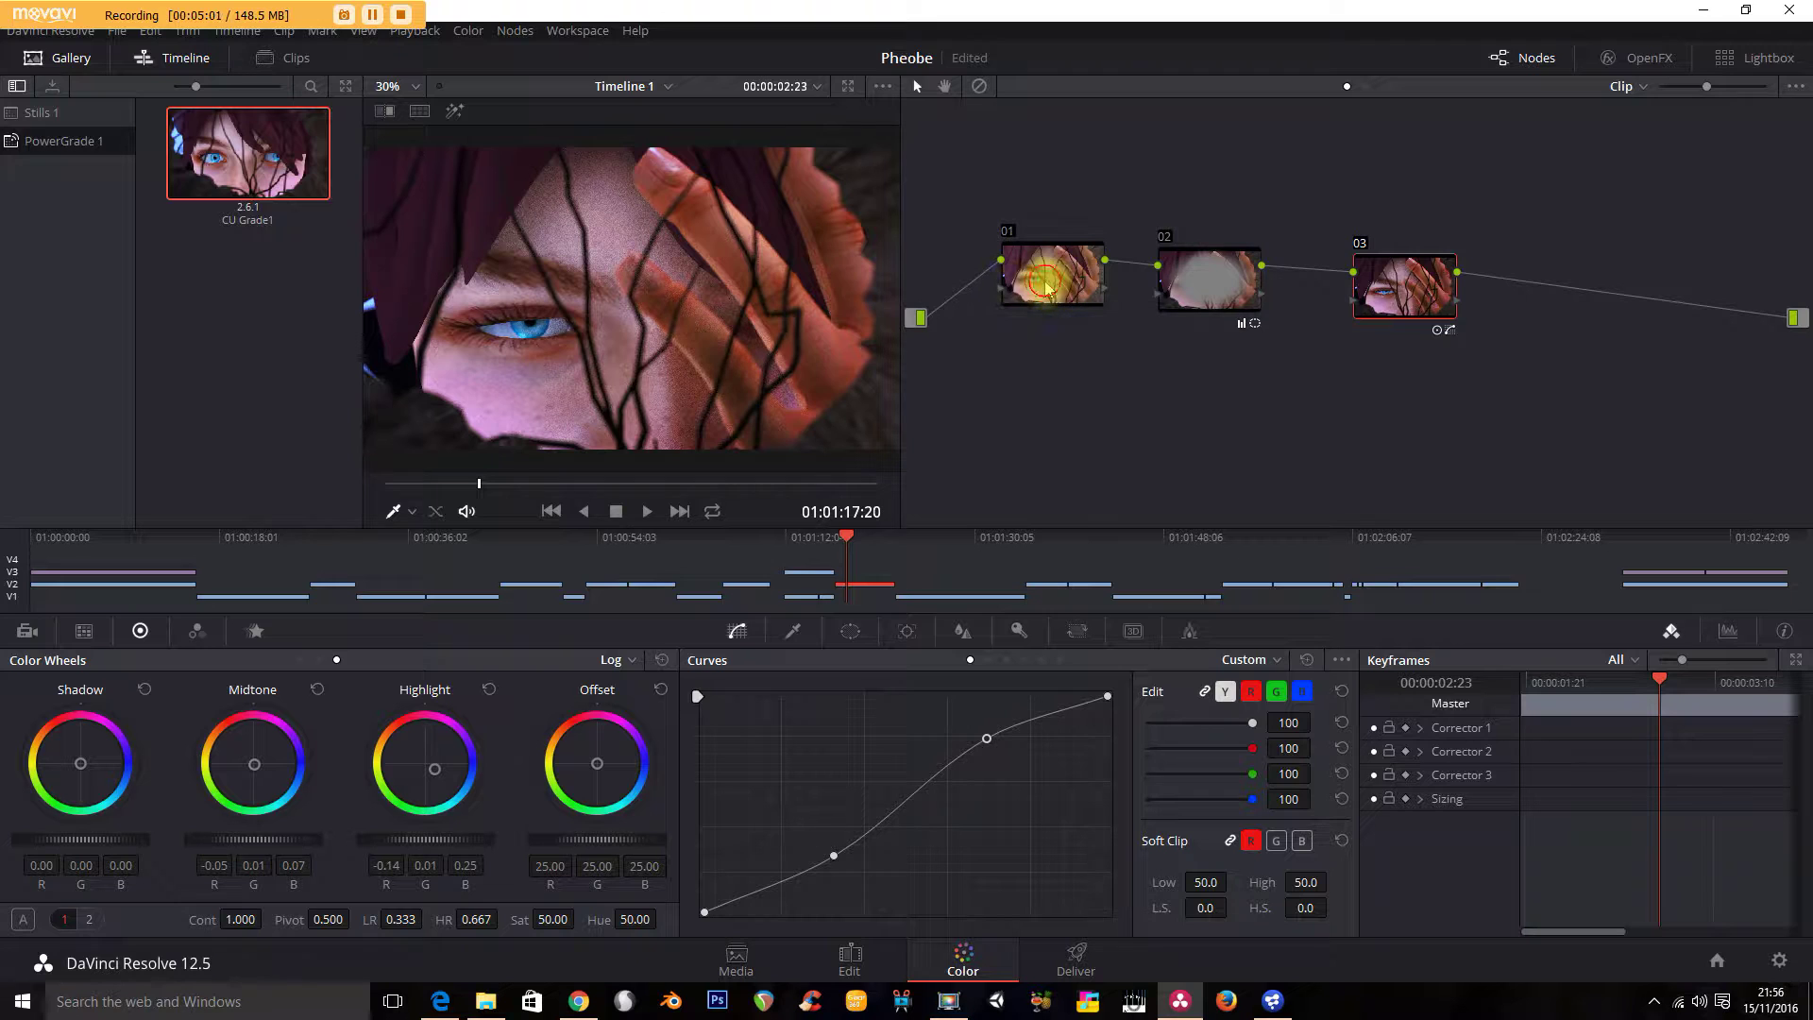
left_click_drag(1012, 292, 1014, 309)
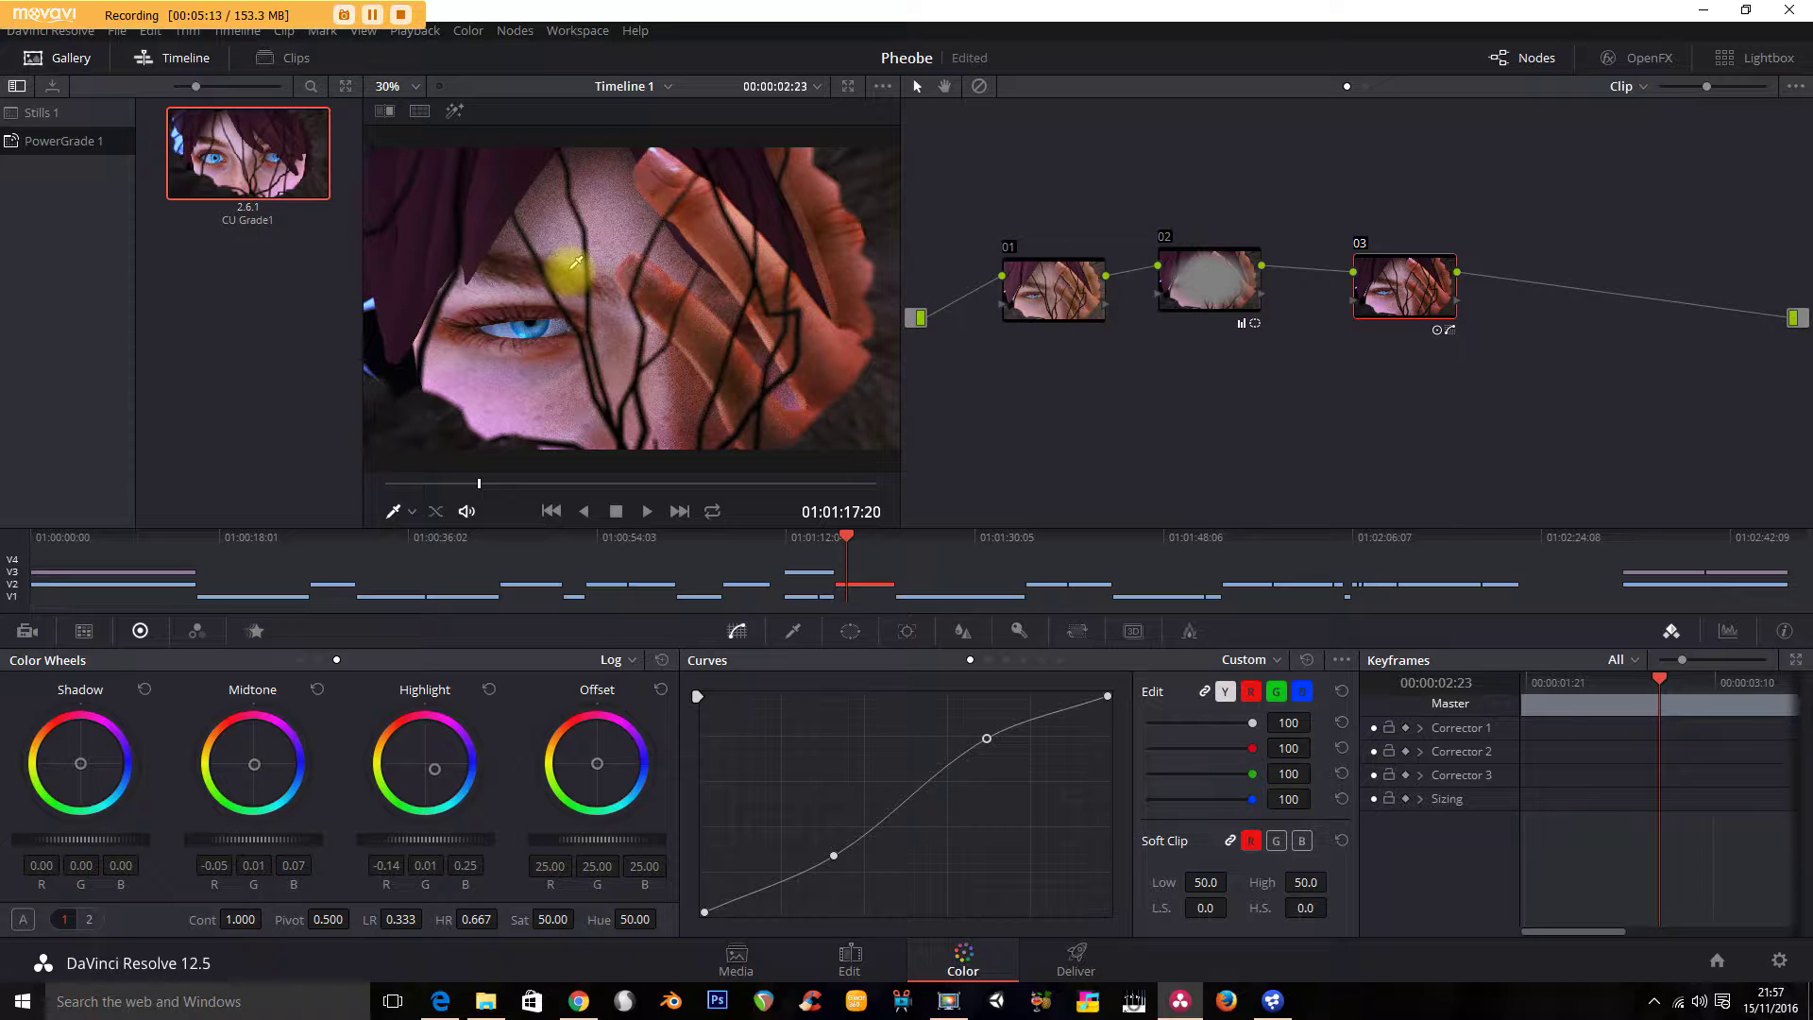
Examine the node graph of the wide shot at 01:01:28:01, and return to clip 15 at 01:01:19:22 to compare.
right_click(257, 163)
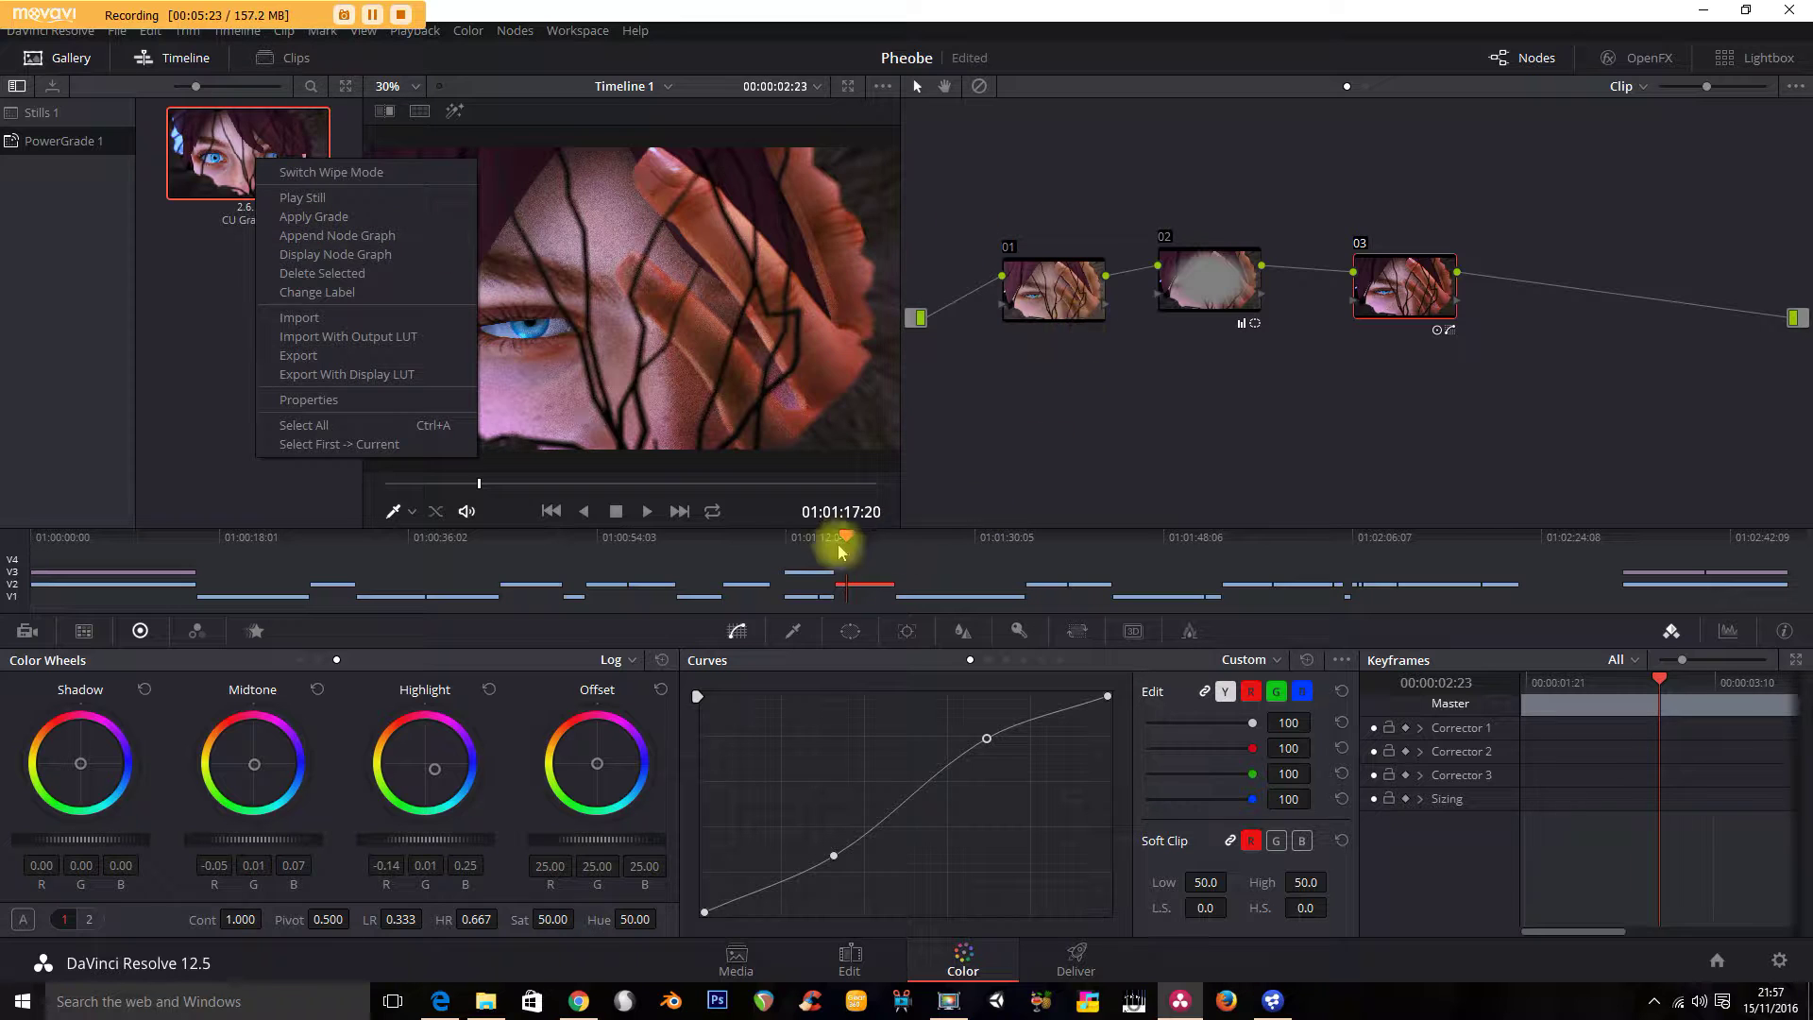
left_click(932, 546)
left_click_drag(931, 540, 951, 593)
left_click(951, 597)
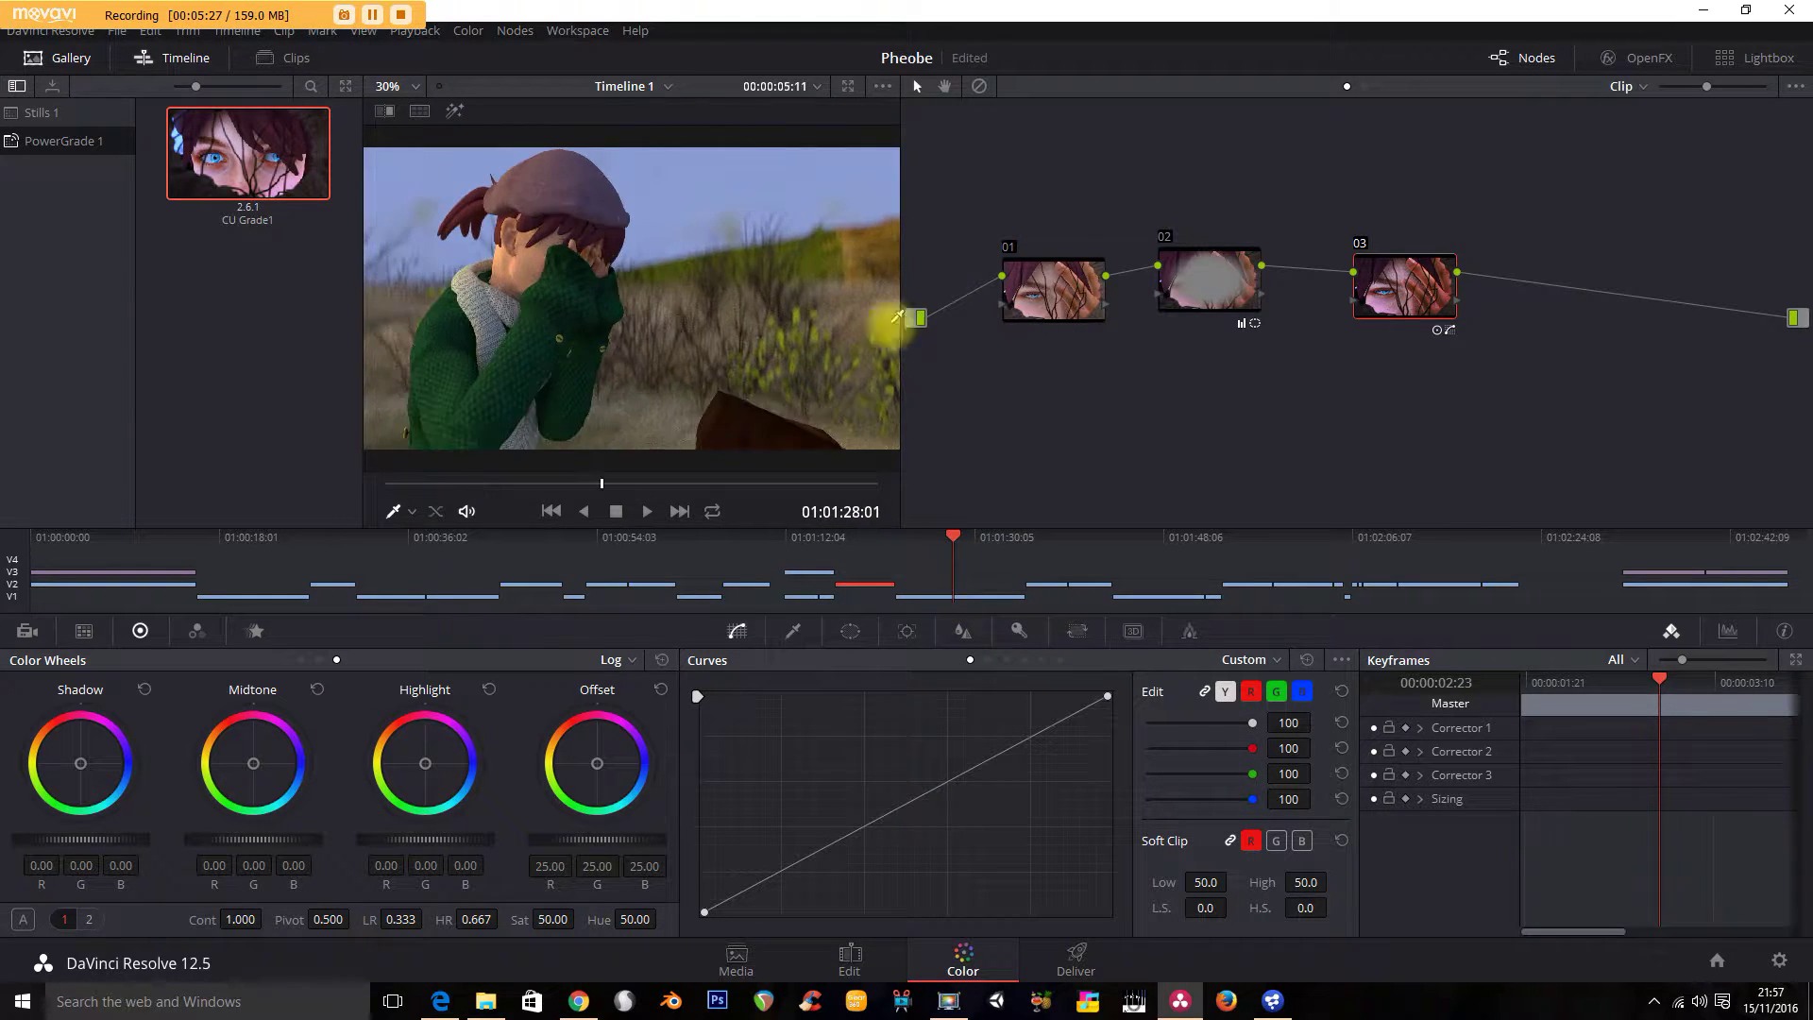
mouse_move(1114, 306)
left_mouse_down()
mouse_move(1068, 293)
mouse_move(1091, 280)
left_mouse_up()
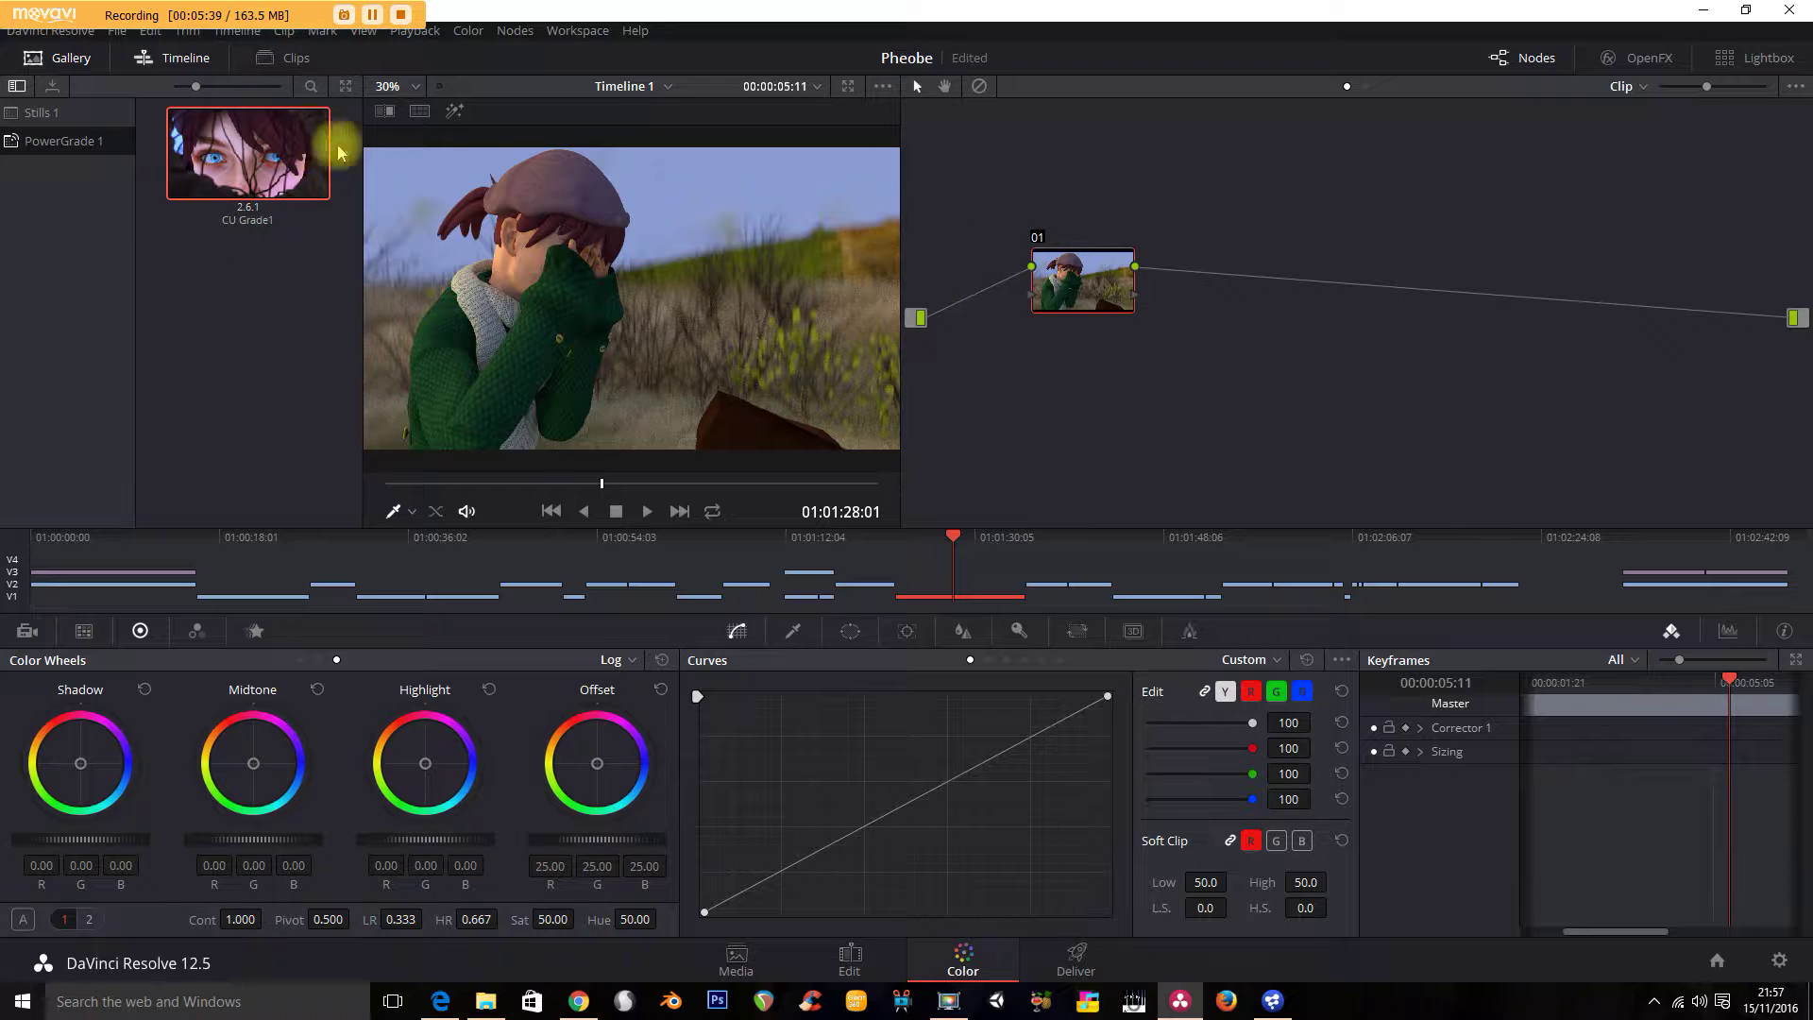
left_click(869, 540)
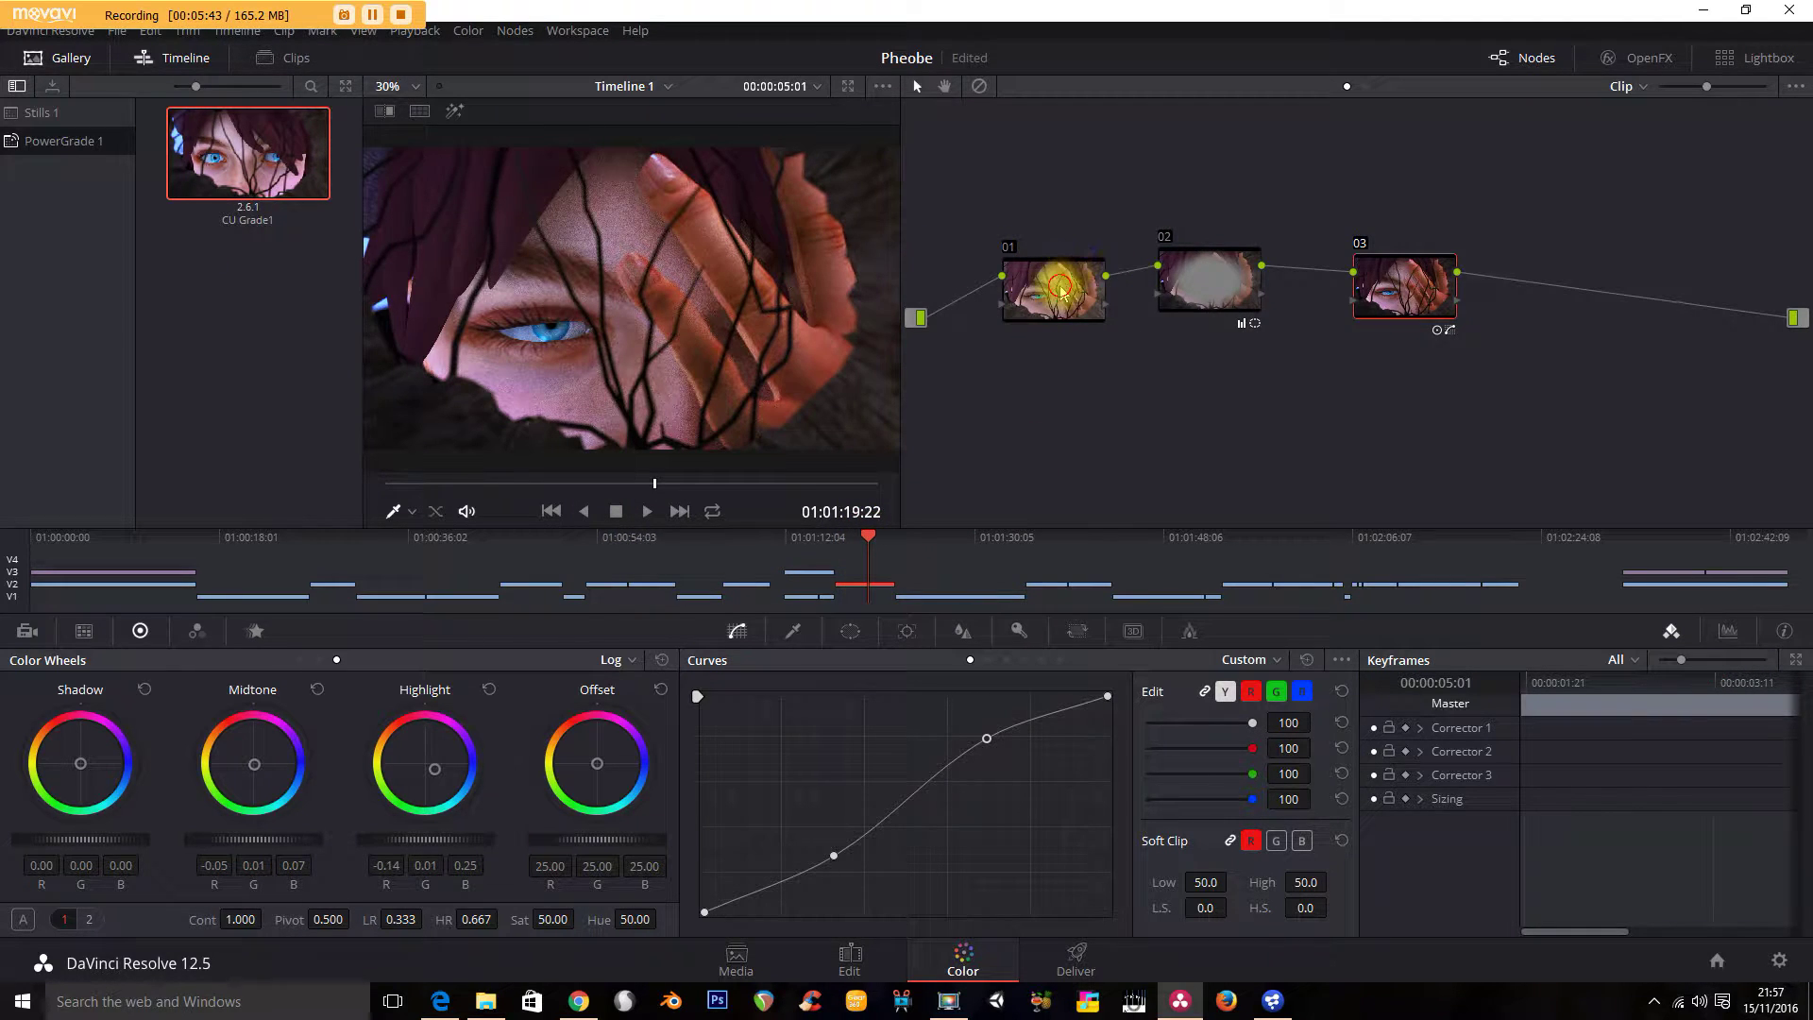
Select nodes 02 and 03 on clip 15, and review the CU Grade1 still's Apply Grade and Append Node Graph options.
left_click_drag(1192, 196, 1530, 359)
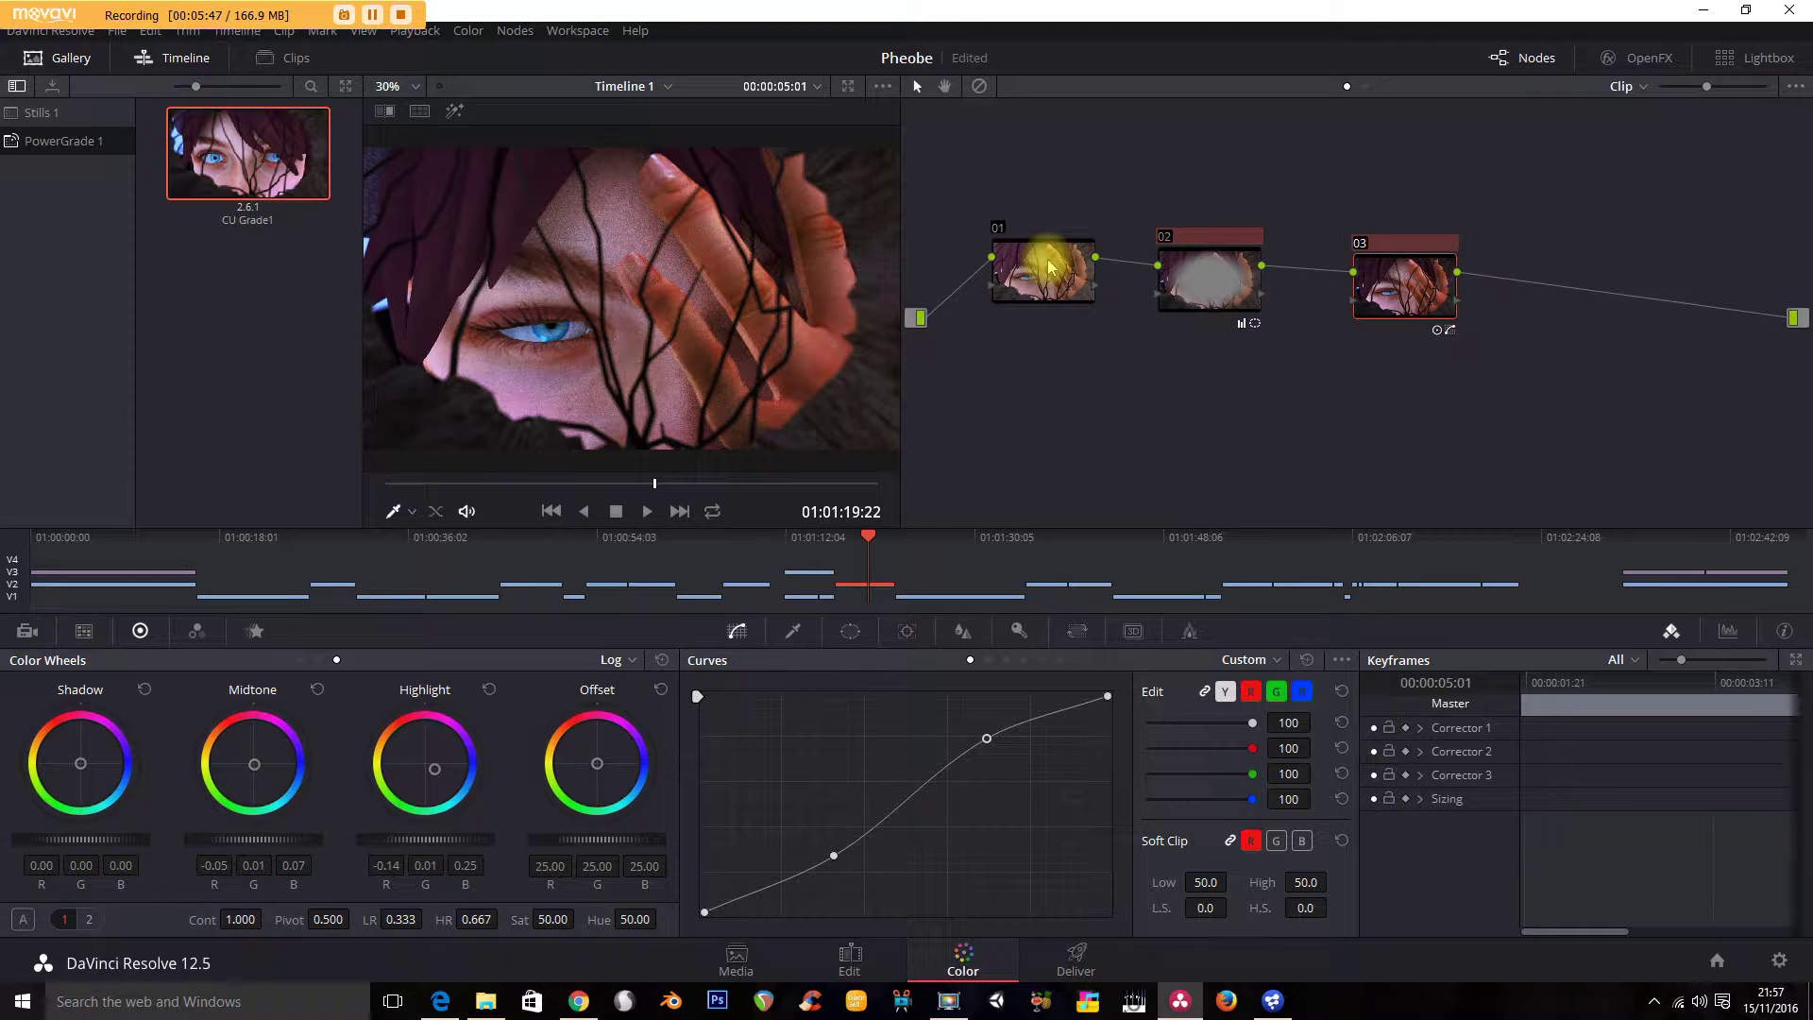
left_click_drag(978, 205, 1103, 369)
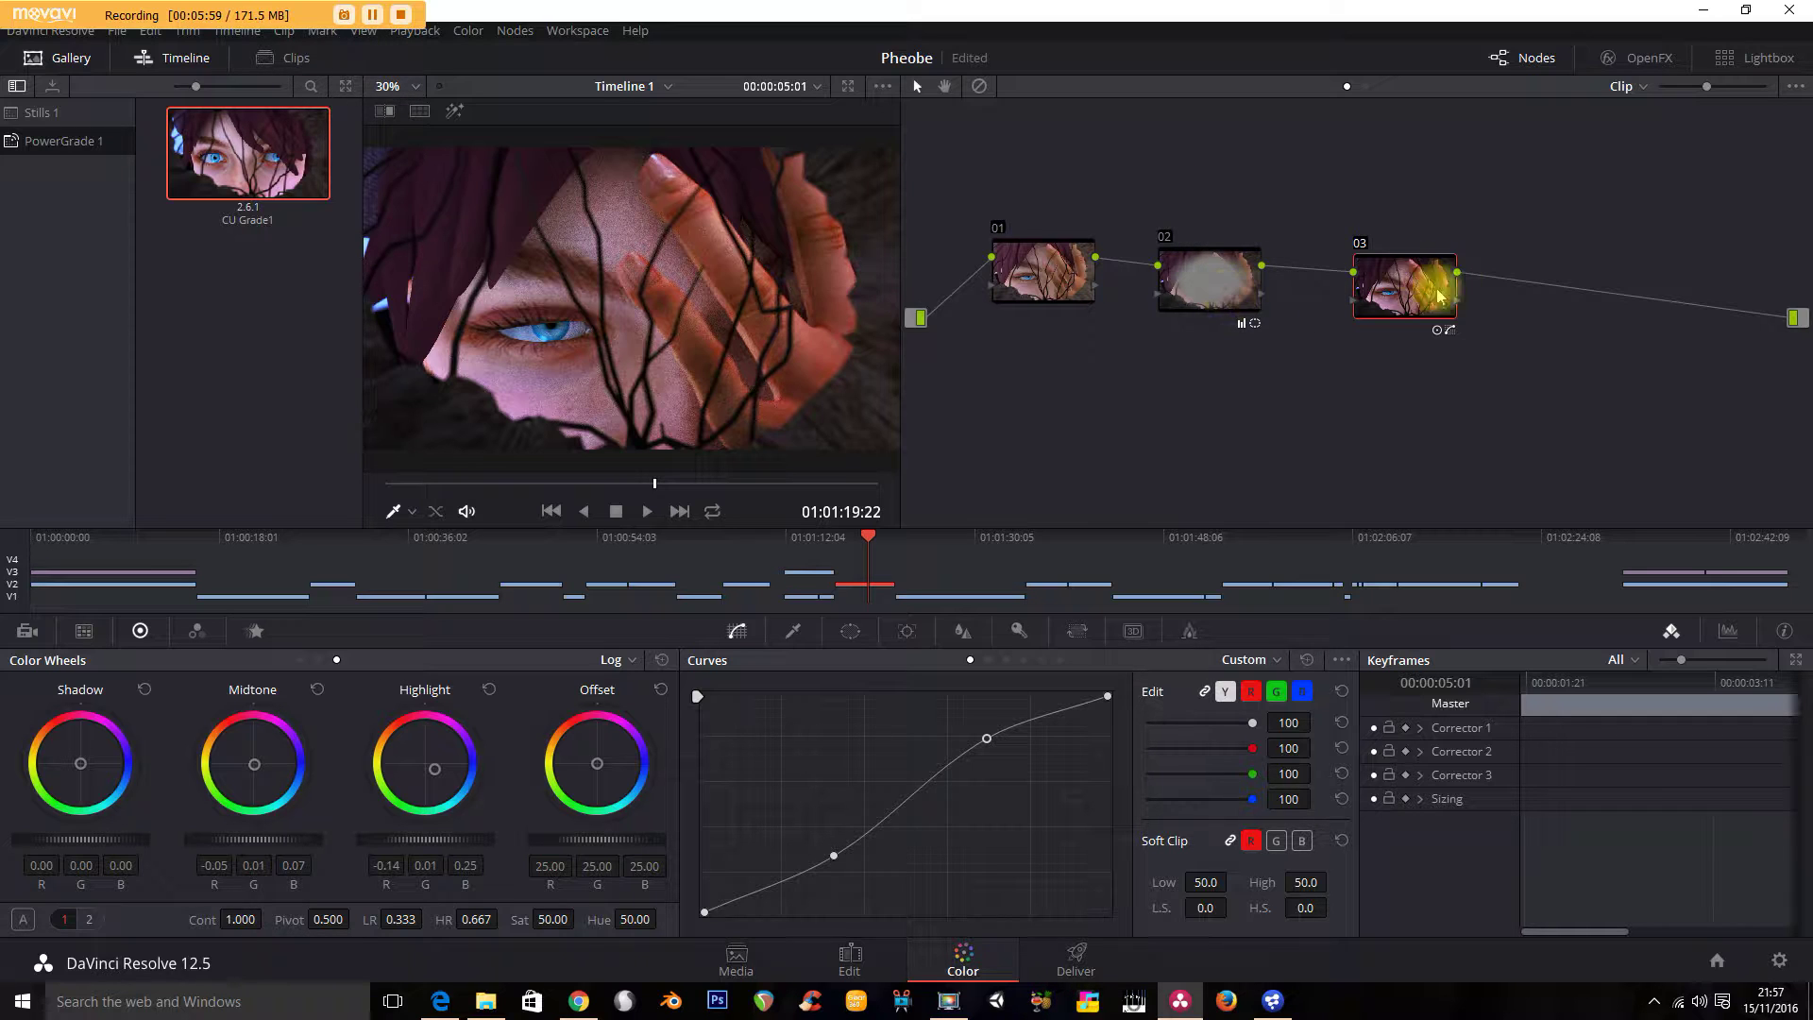
left_click_drag(1170, 211, 1453, 372)
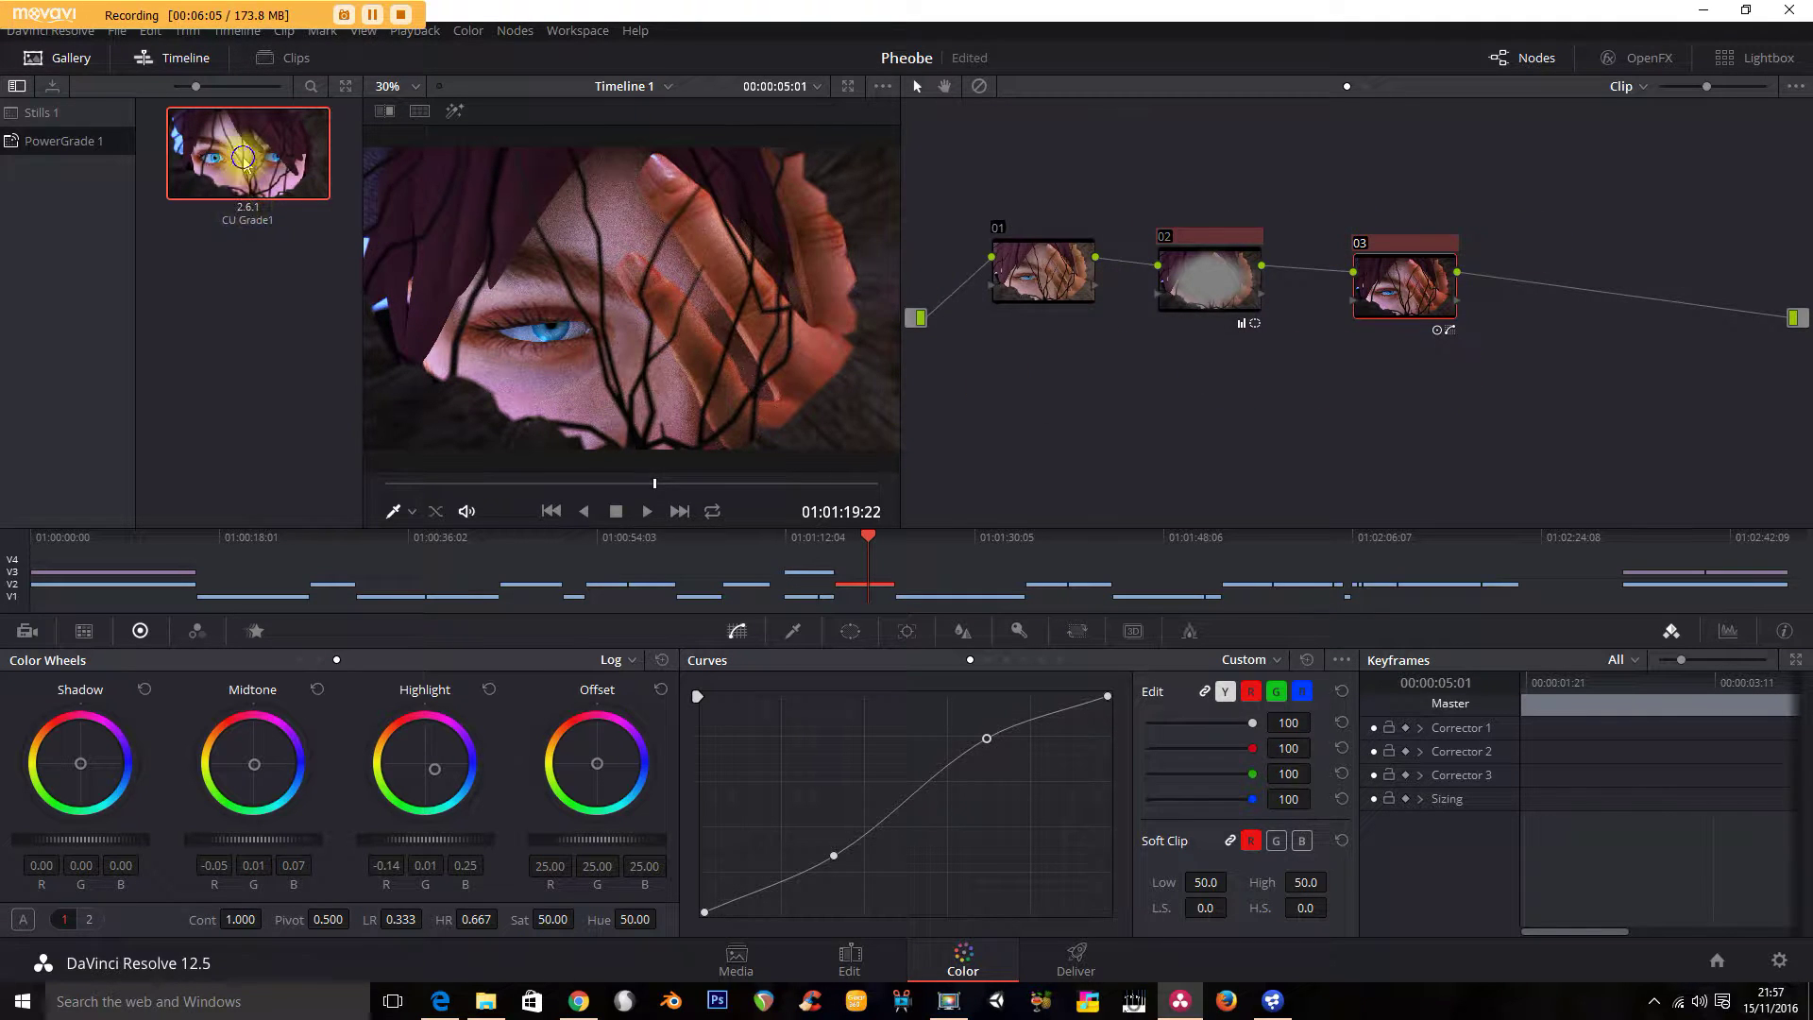
right_click(246, 162)
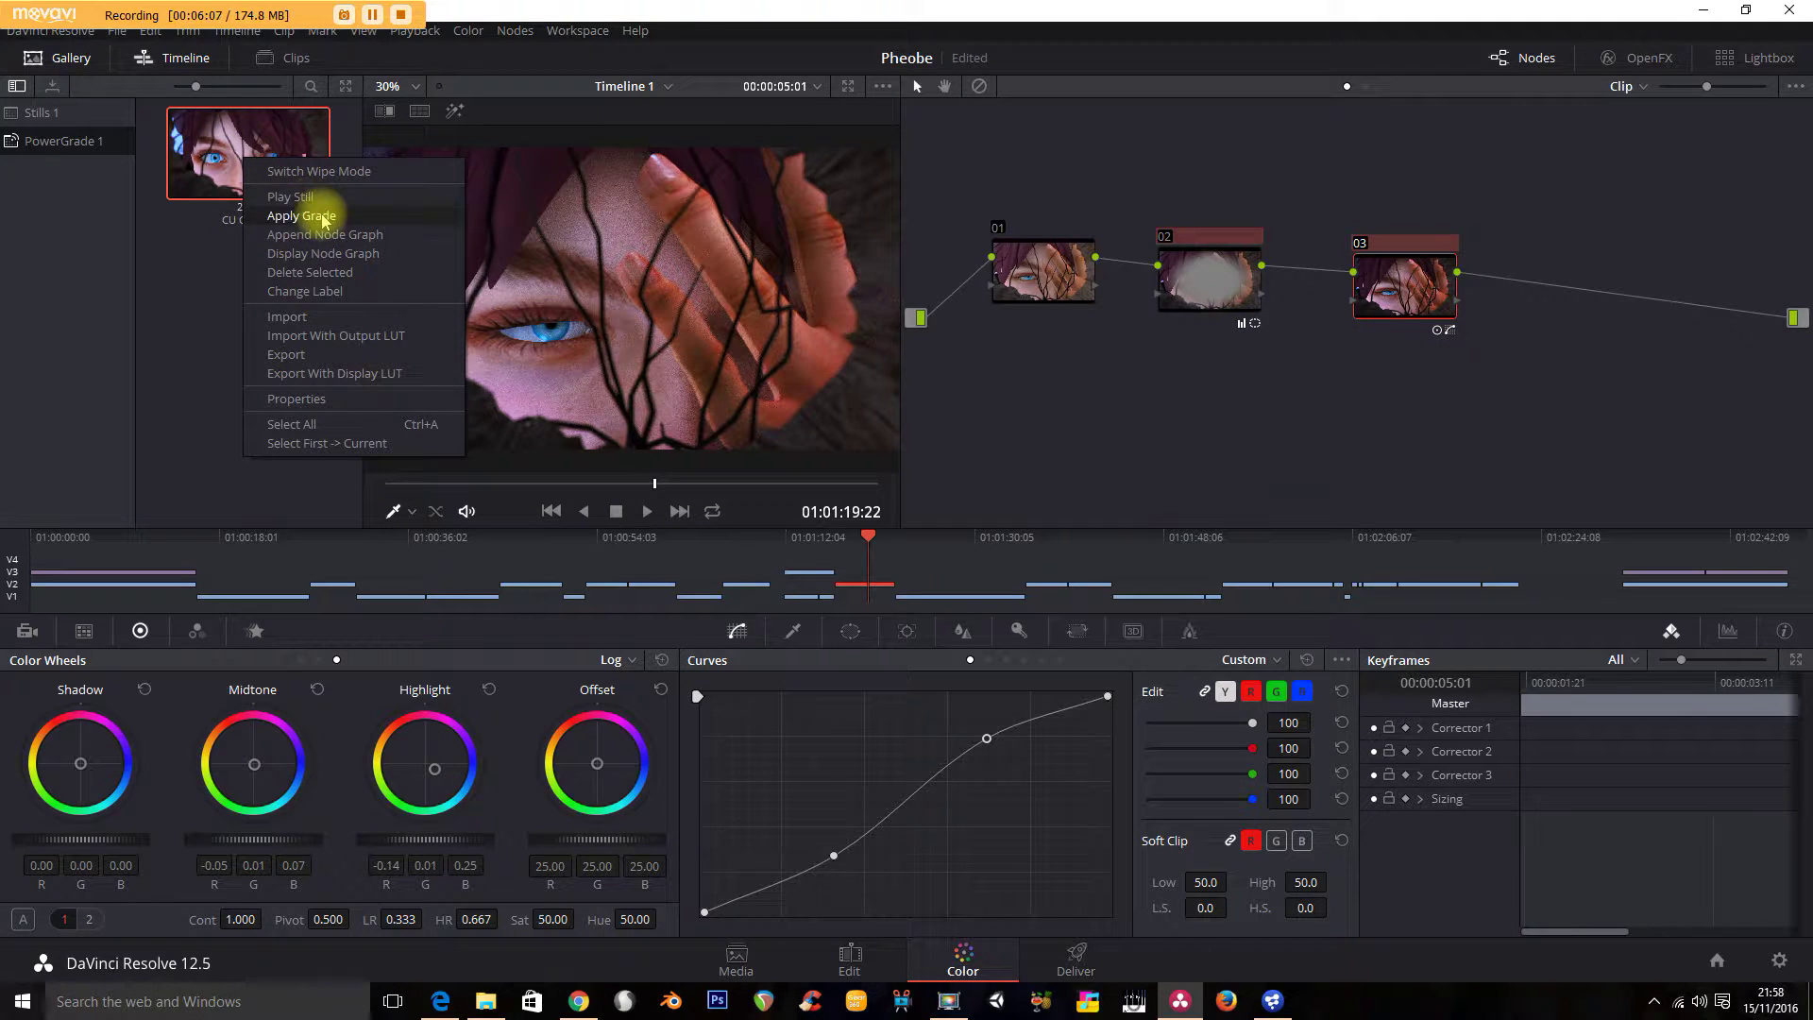
left_click(1170, 351)
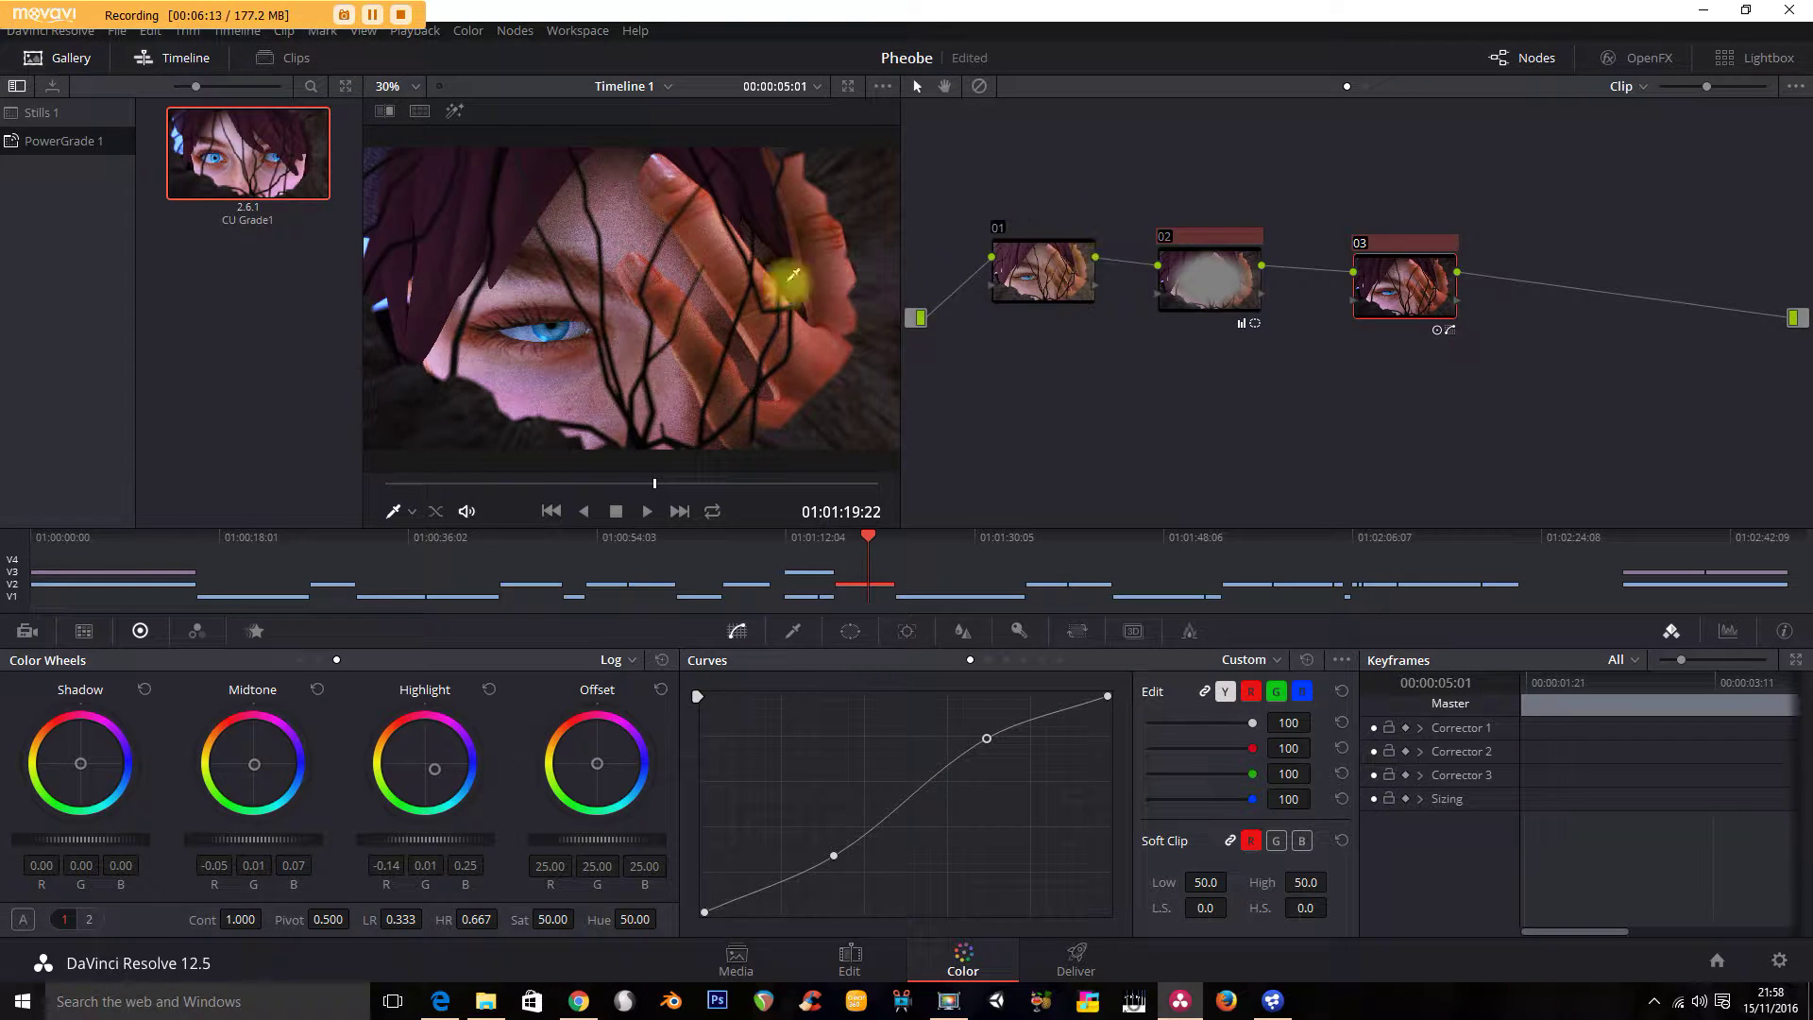
right_click(269, 158)
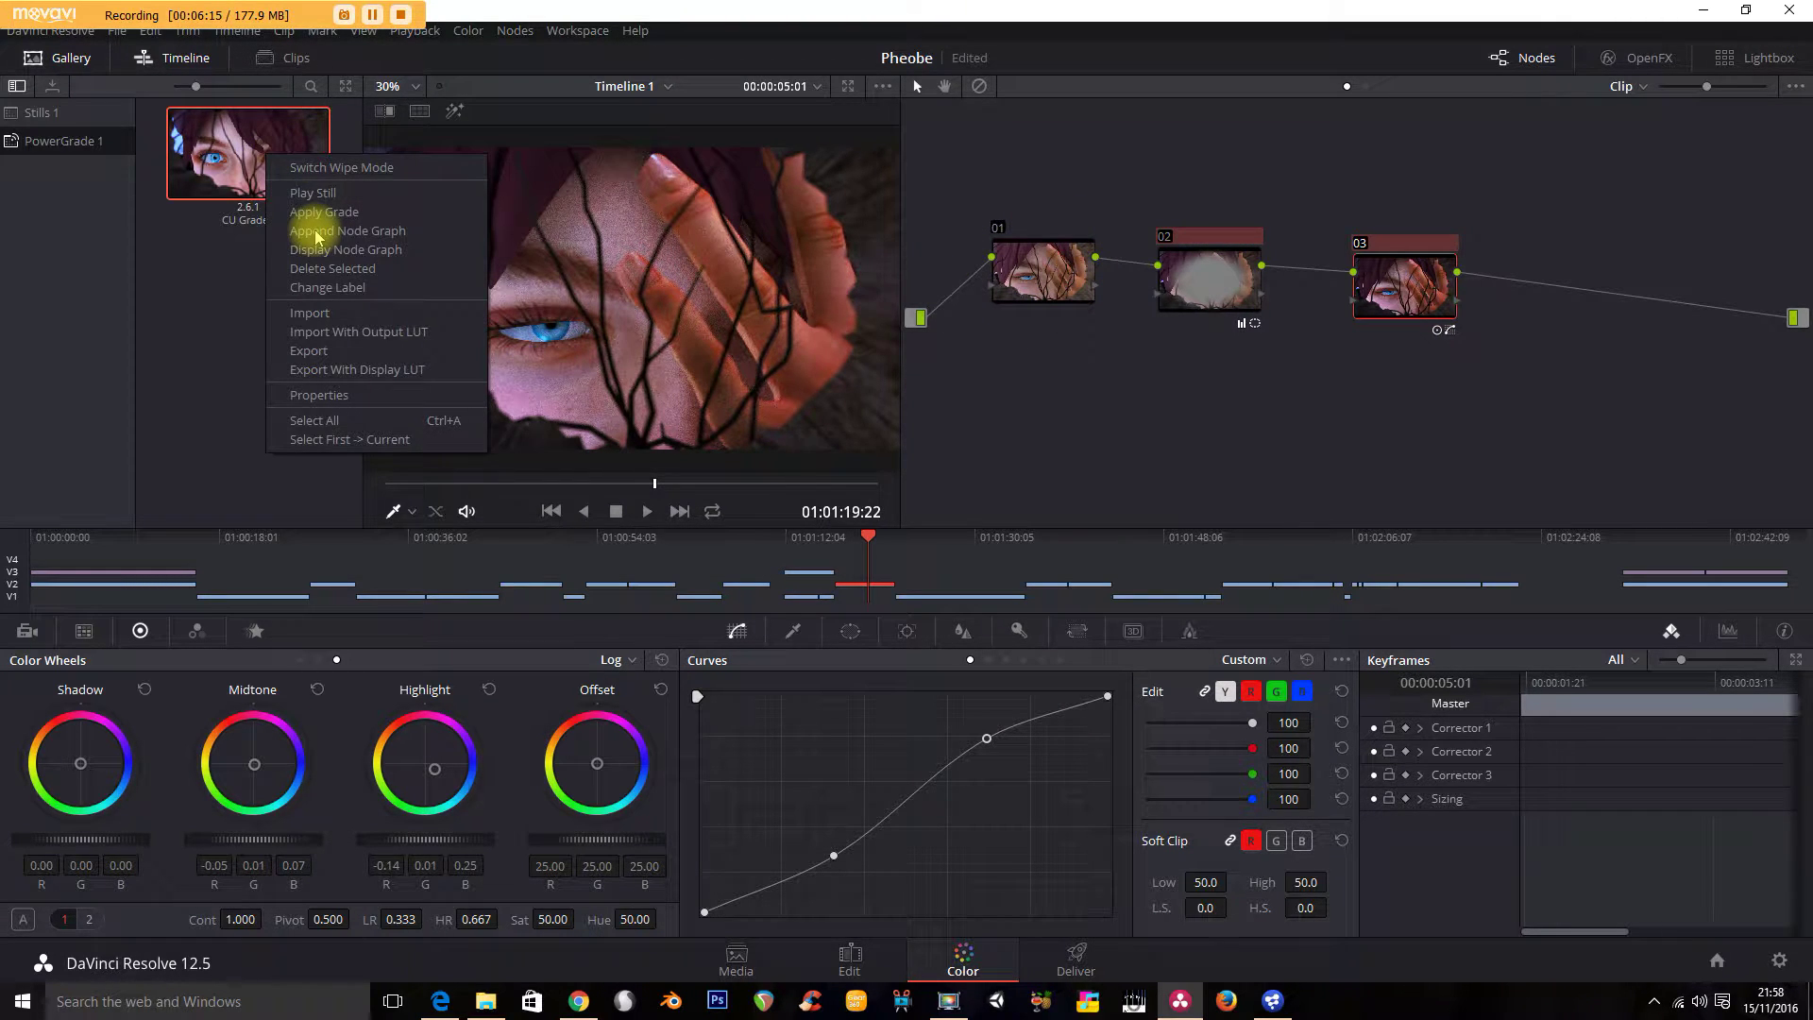
left_click(210, 280)
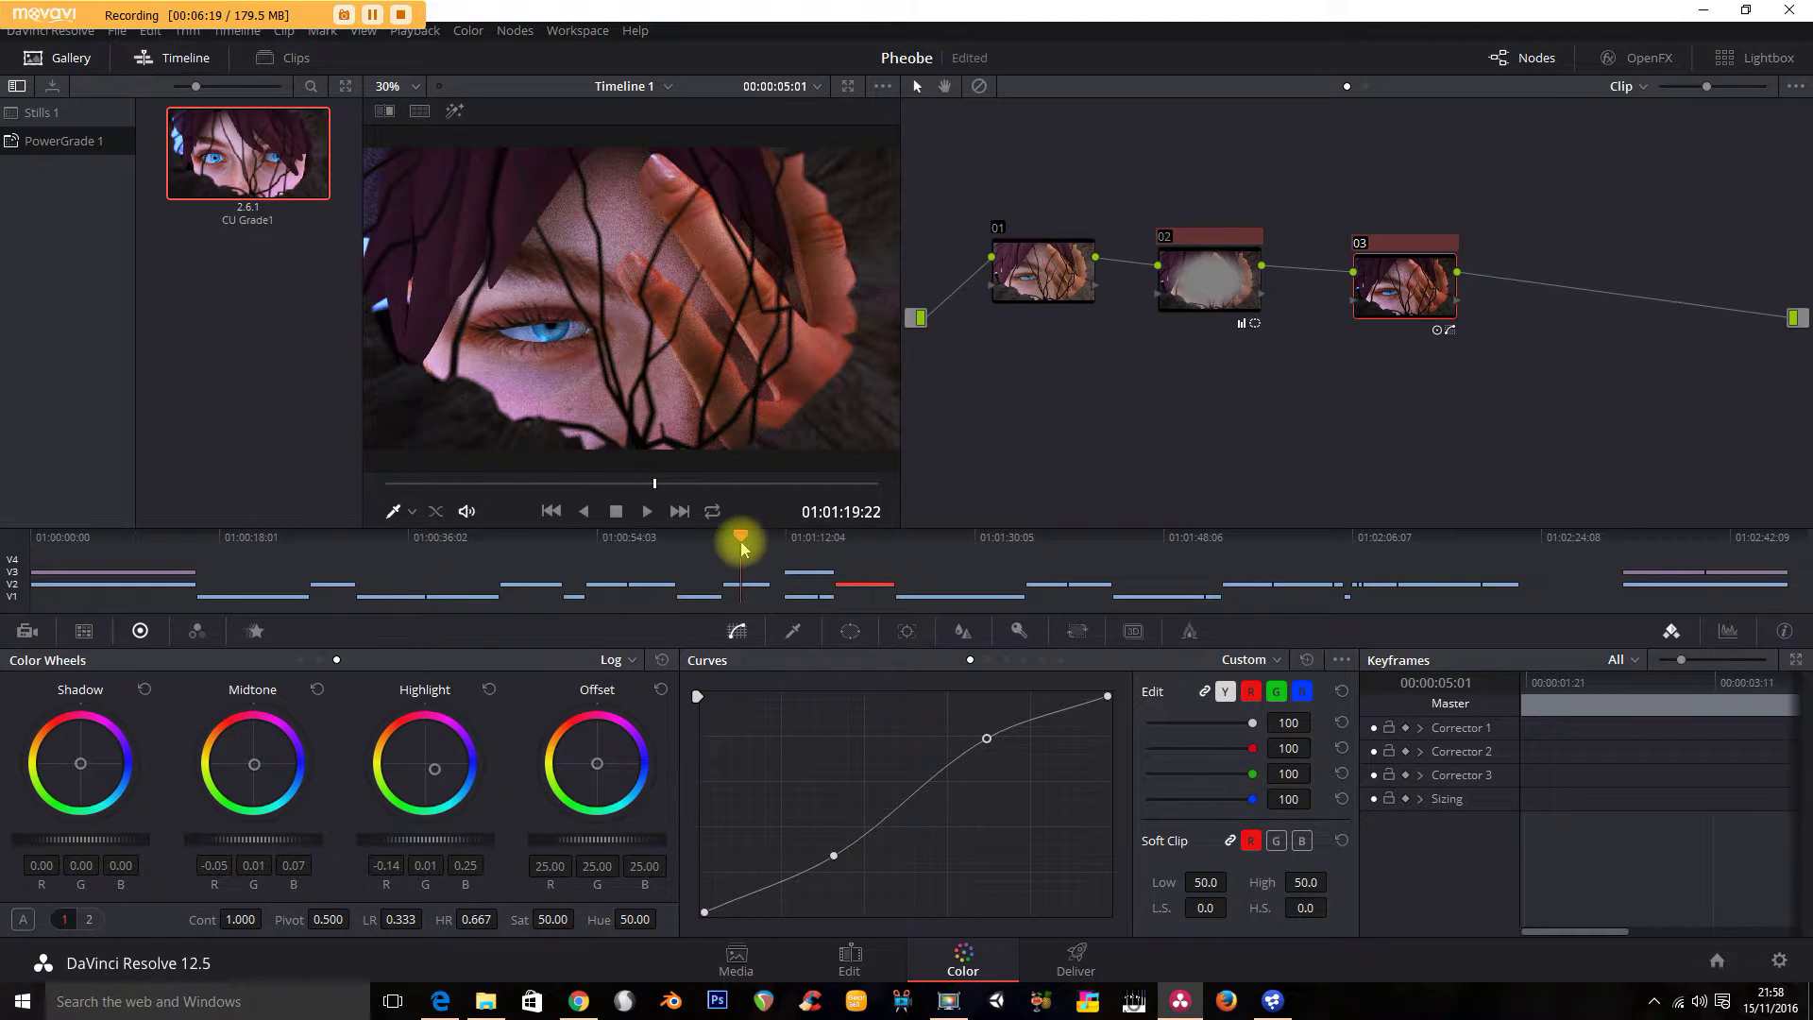
Go to the first frame of clip 03, the hat-and-scarf shot, at 01:00:26:16, and review the tracker types, keeping Cloud Tracker.
left_click(742, 587)
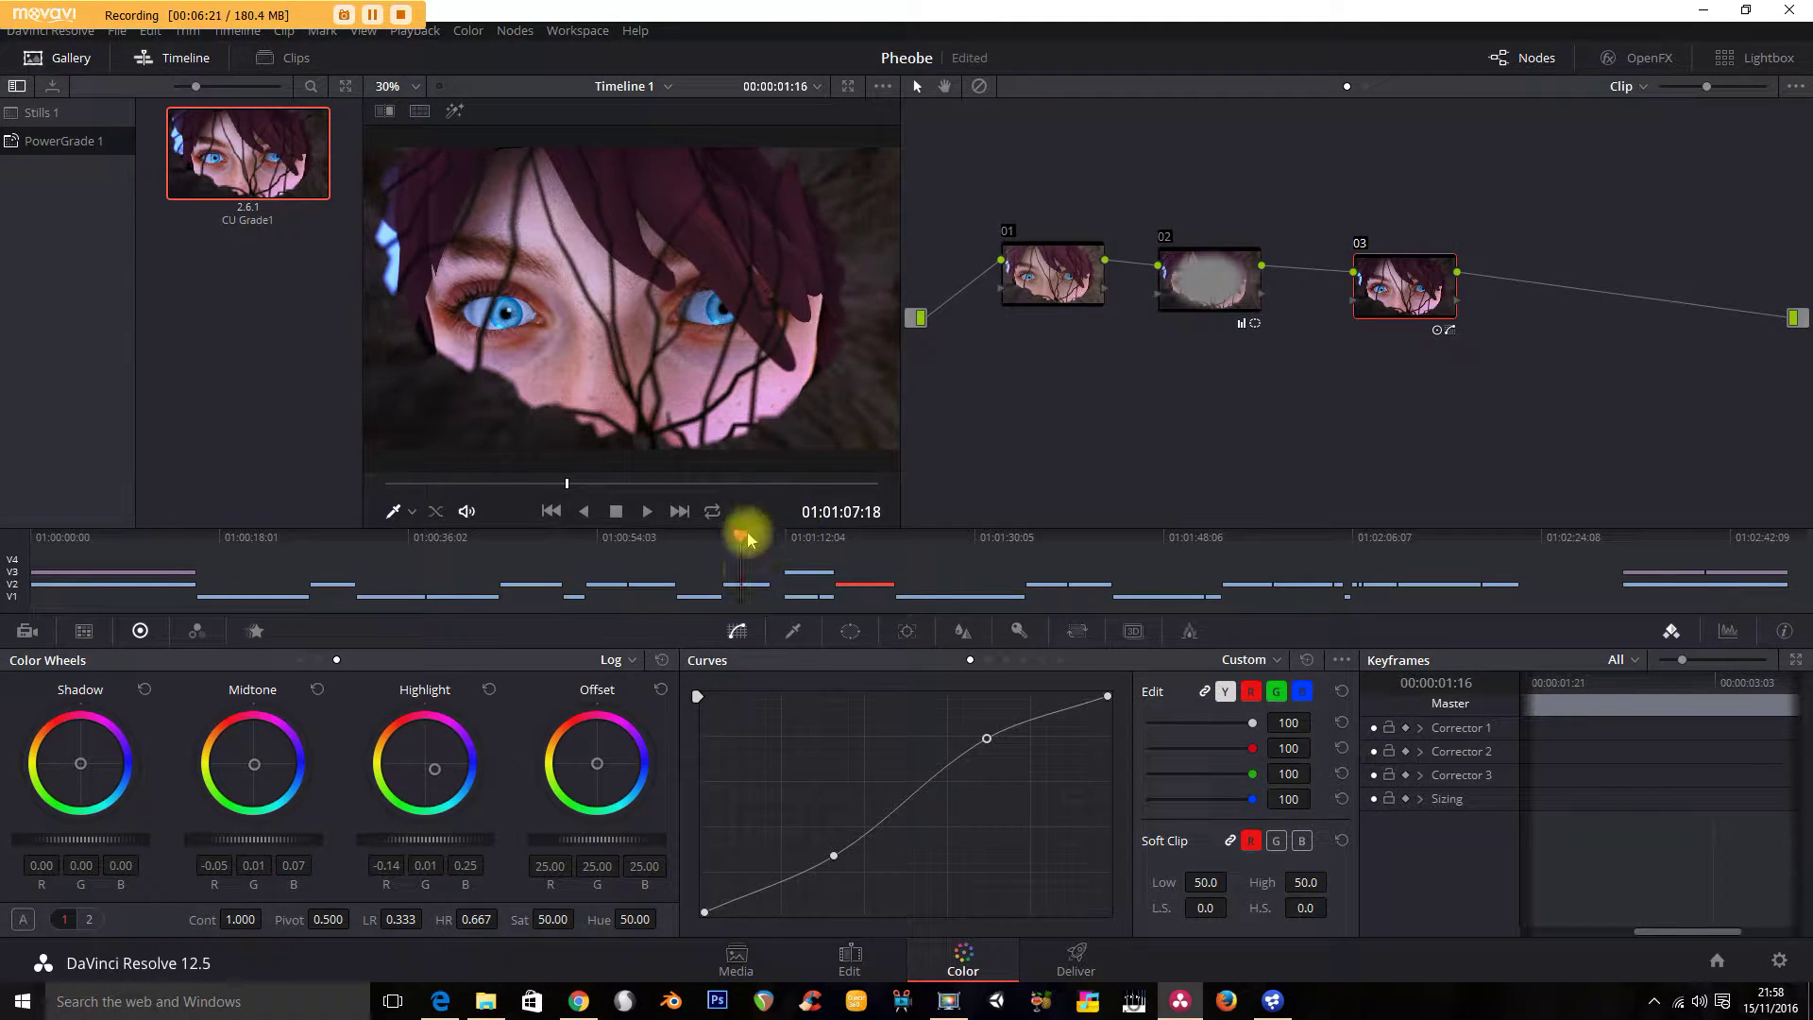
left_click(742, 535)
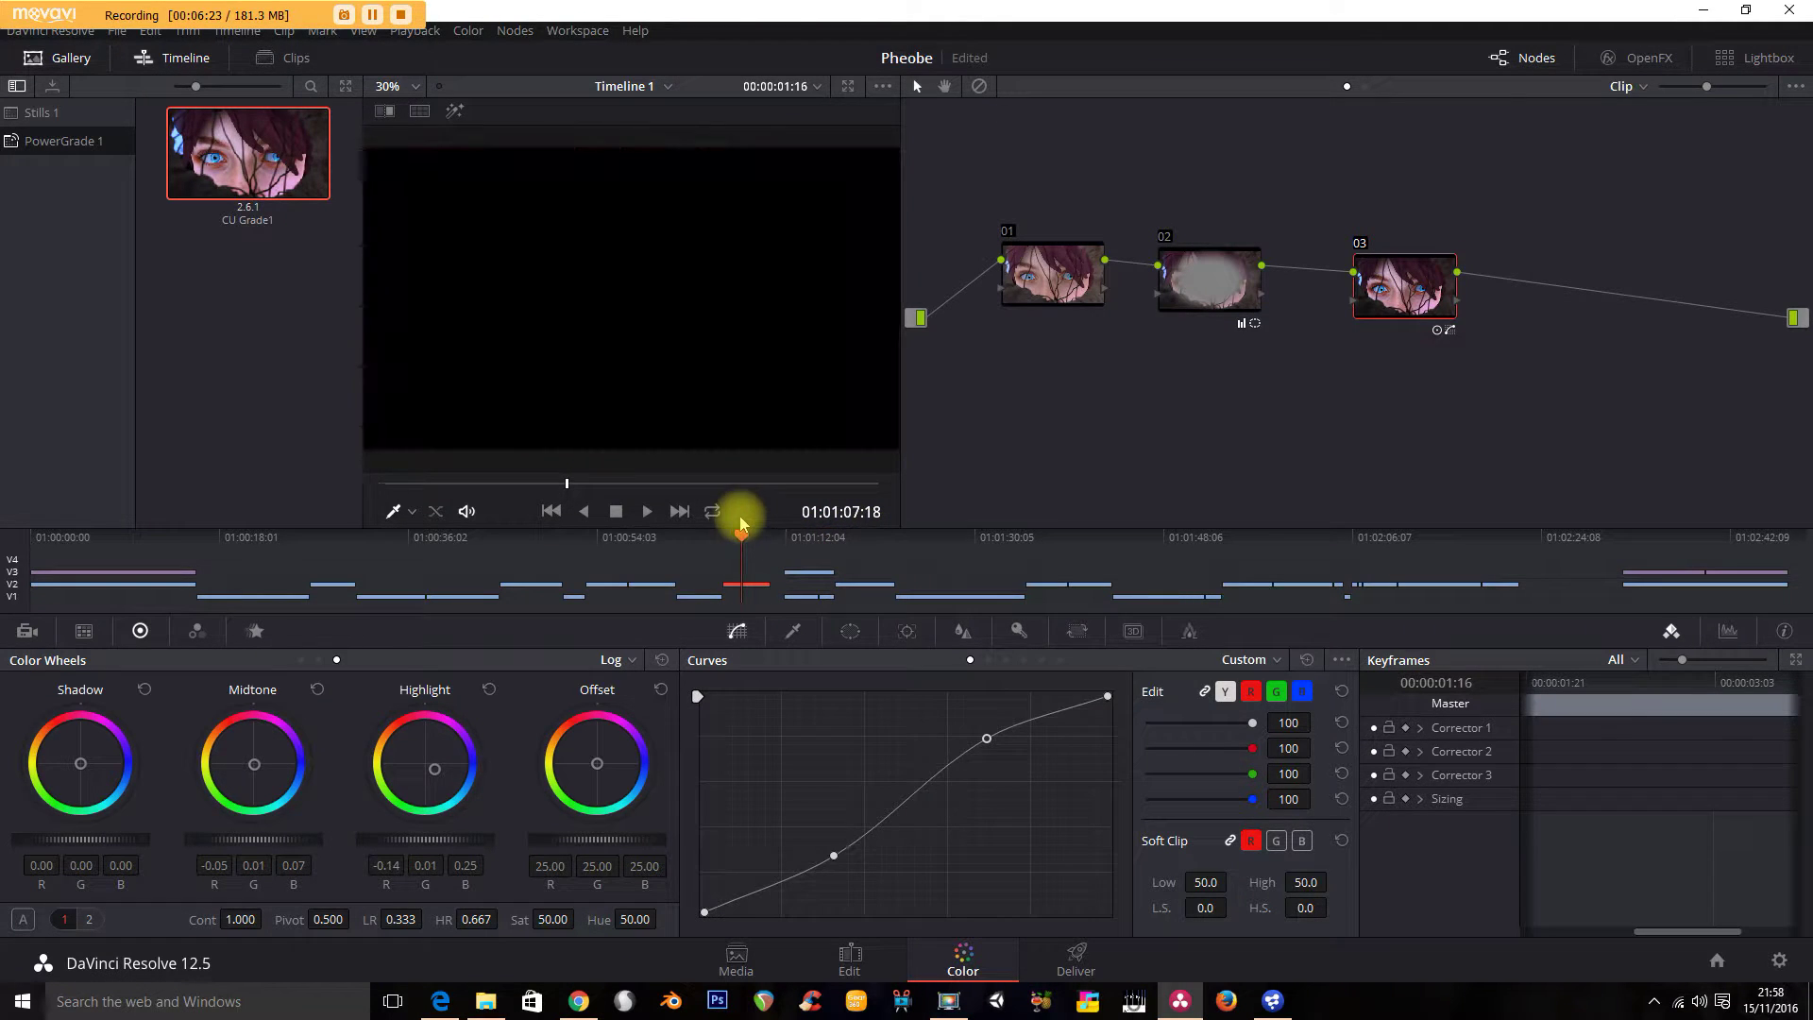
left_click_drag(939, 538, 320, 530)
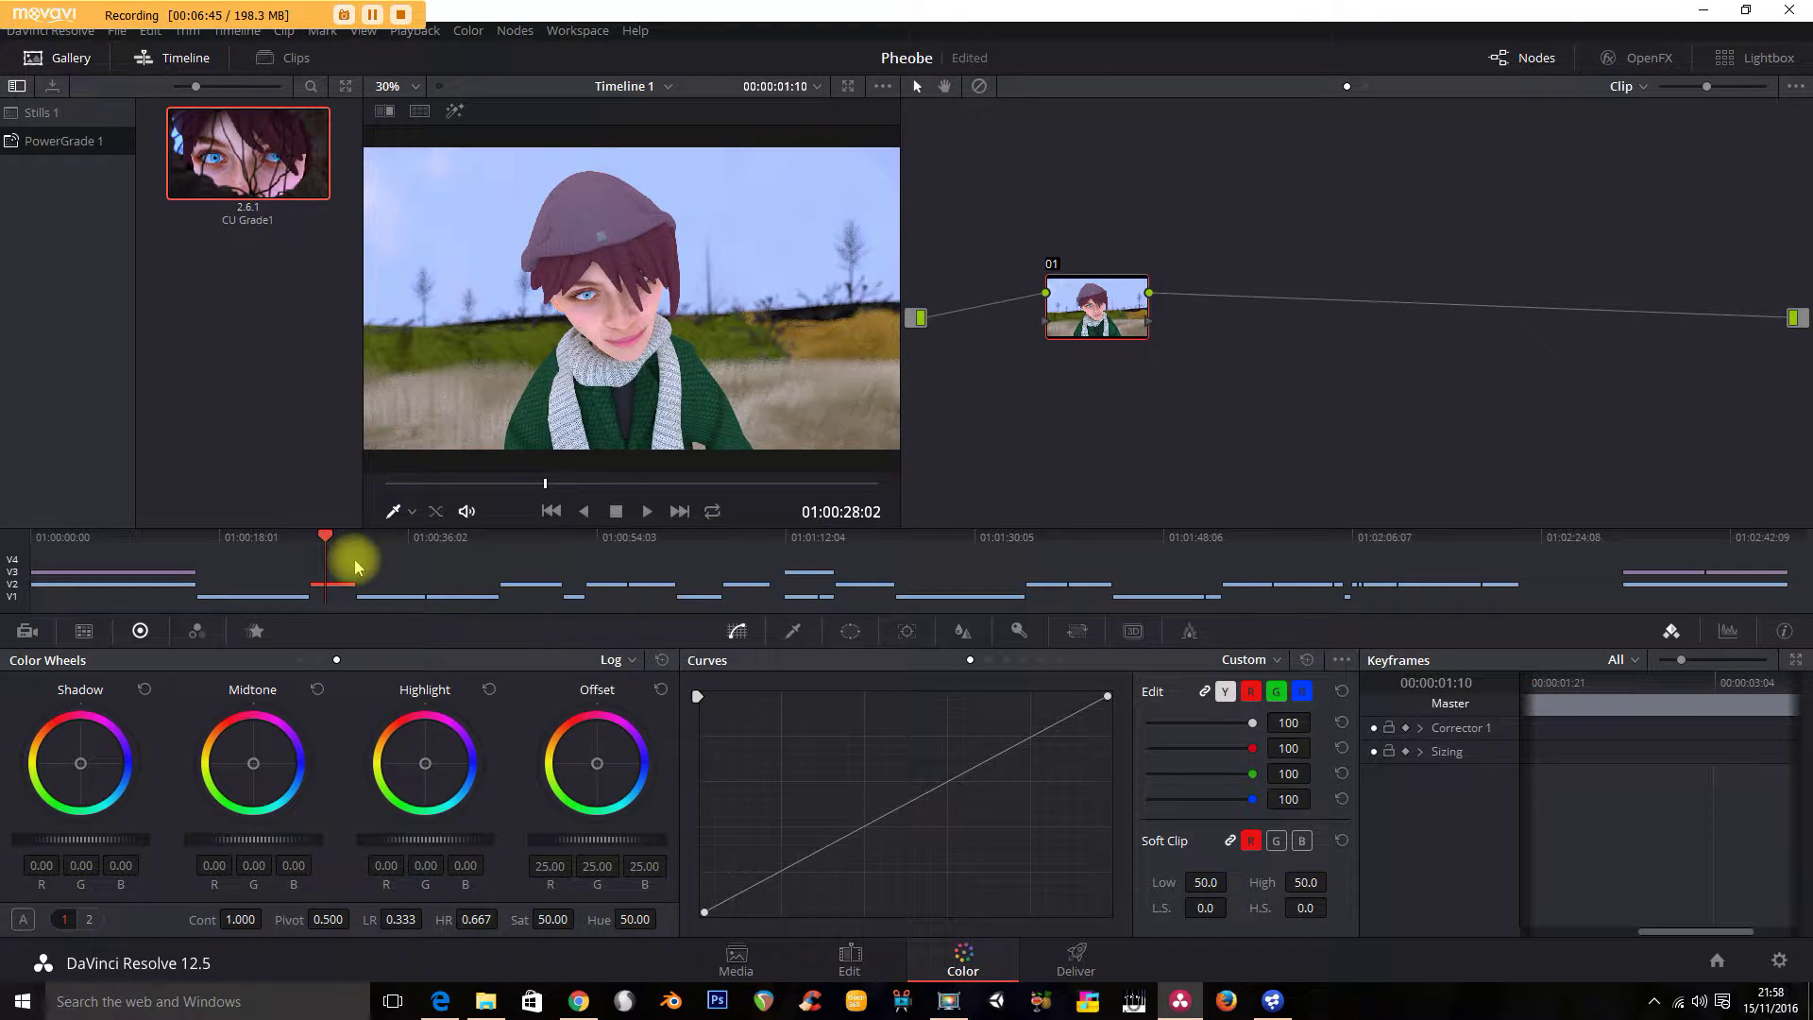
left_click(906, 632)
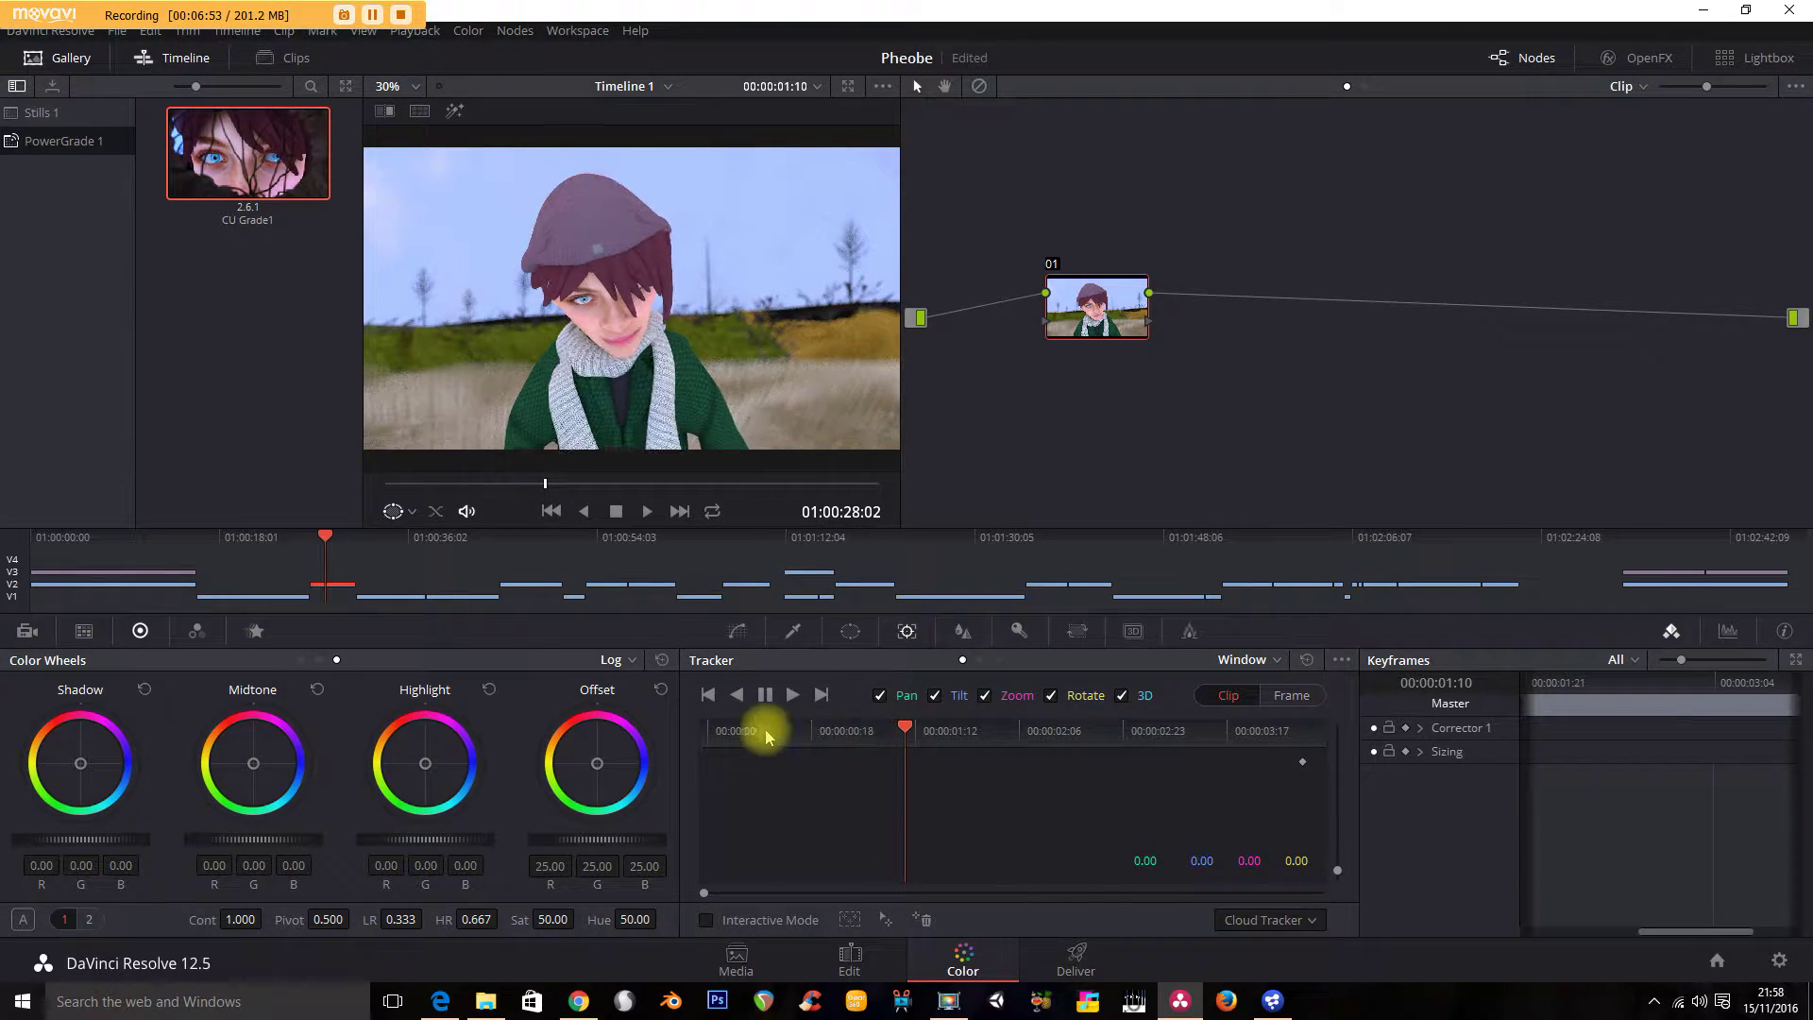
left_click(713, 733)
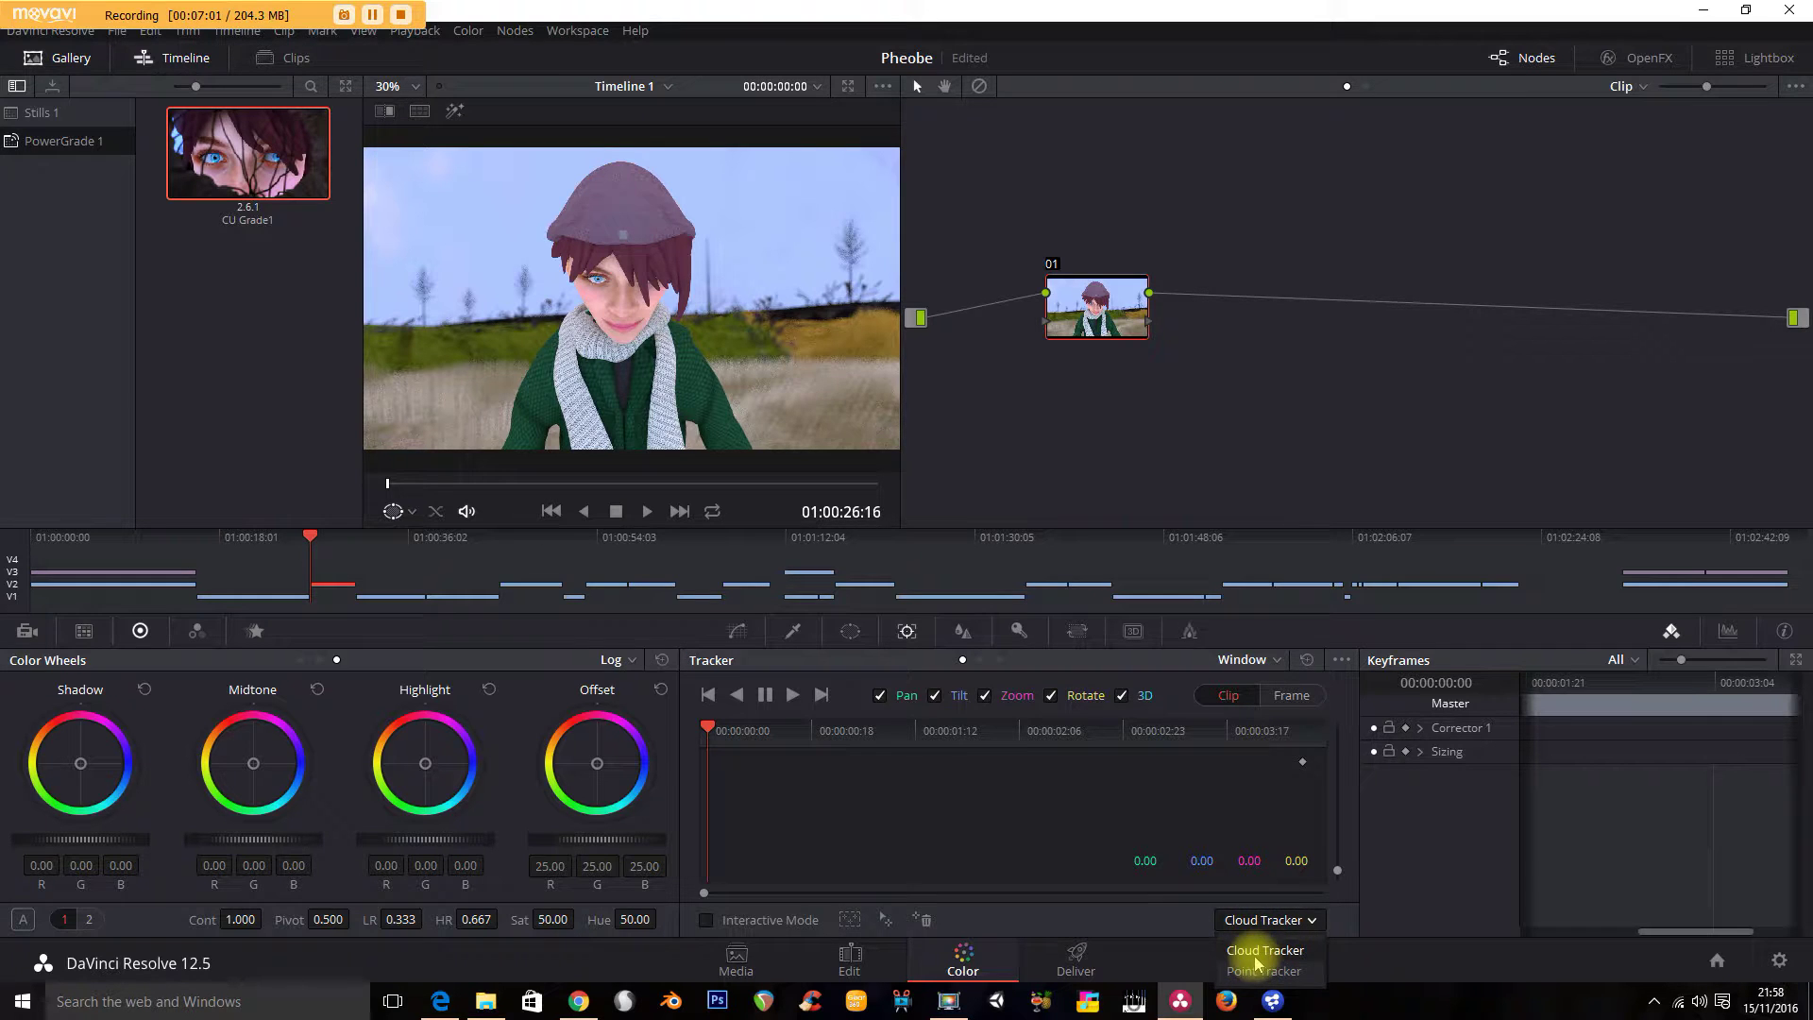
left_click(1265, 950)
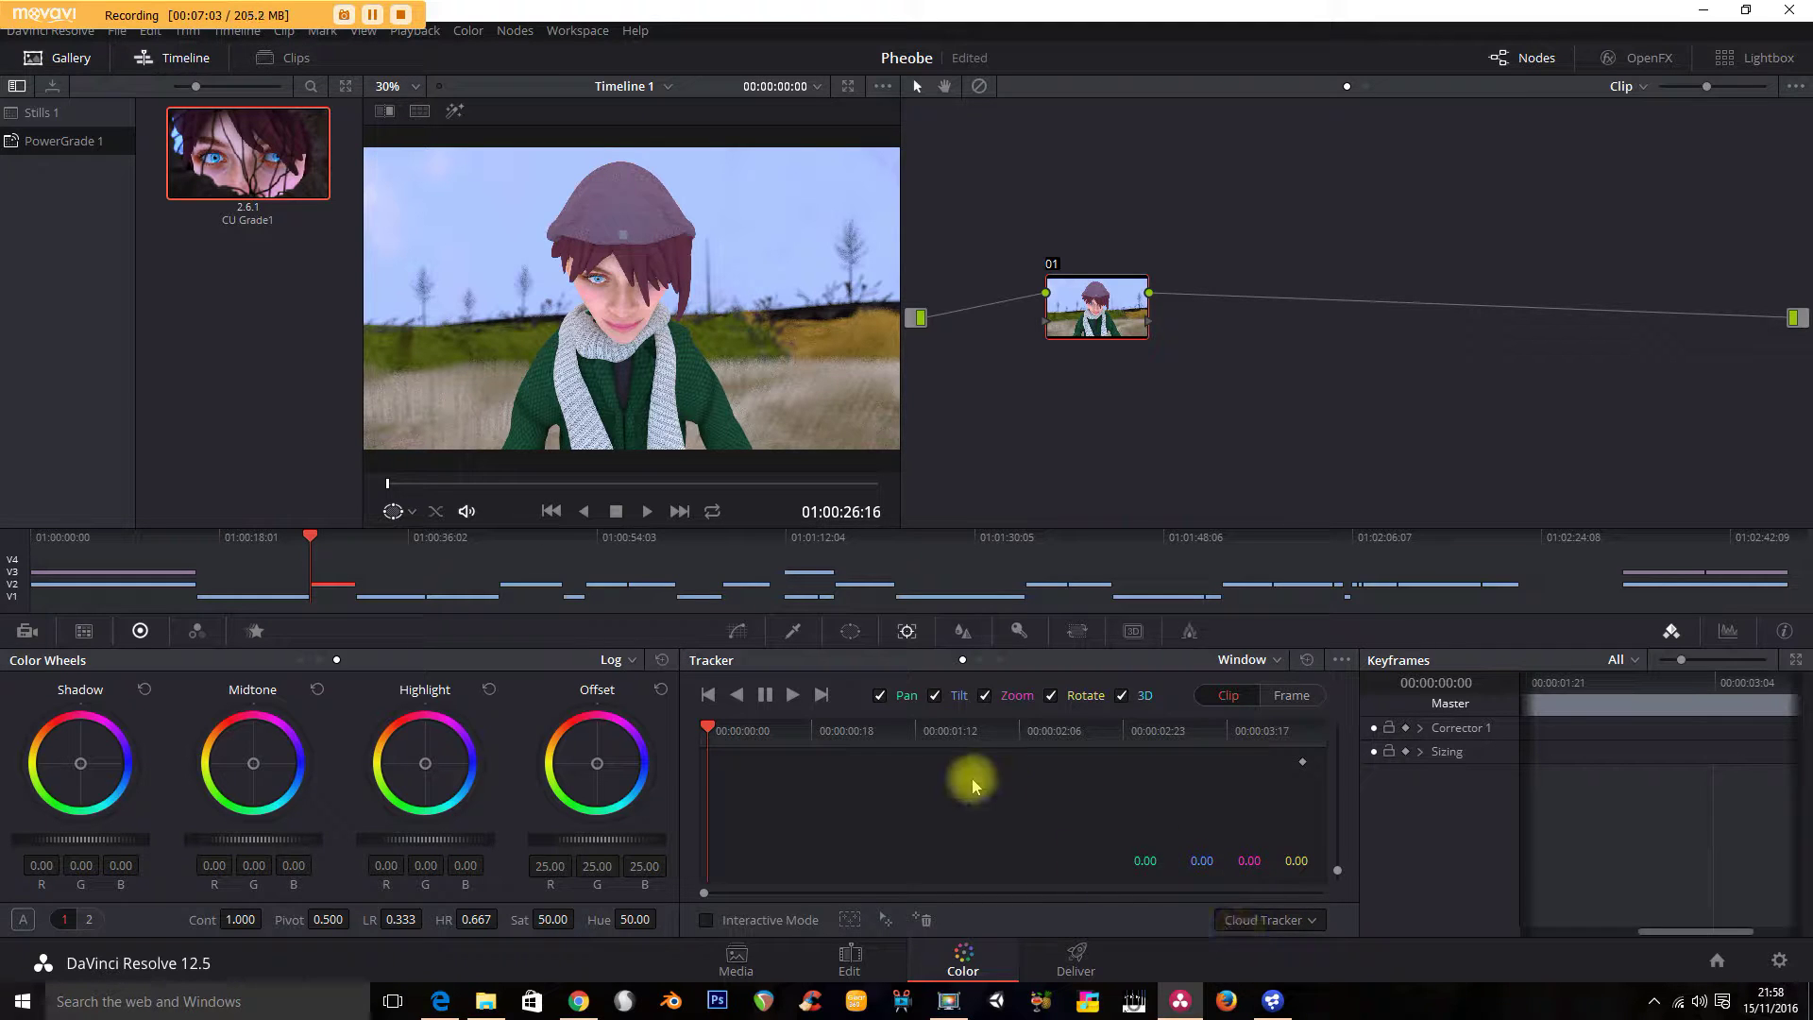
left_click(851, 632)
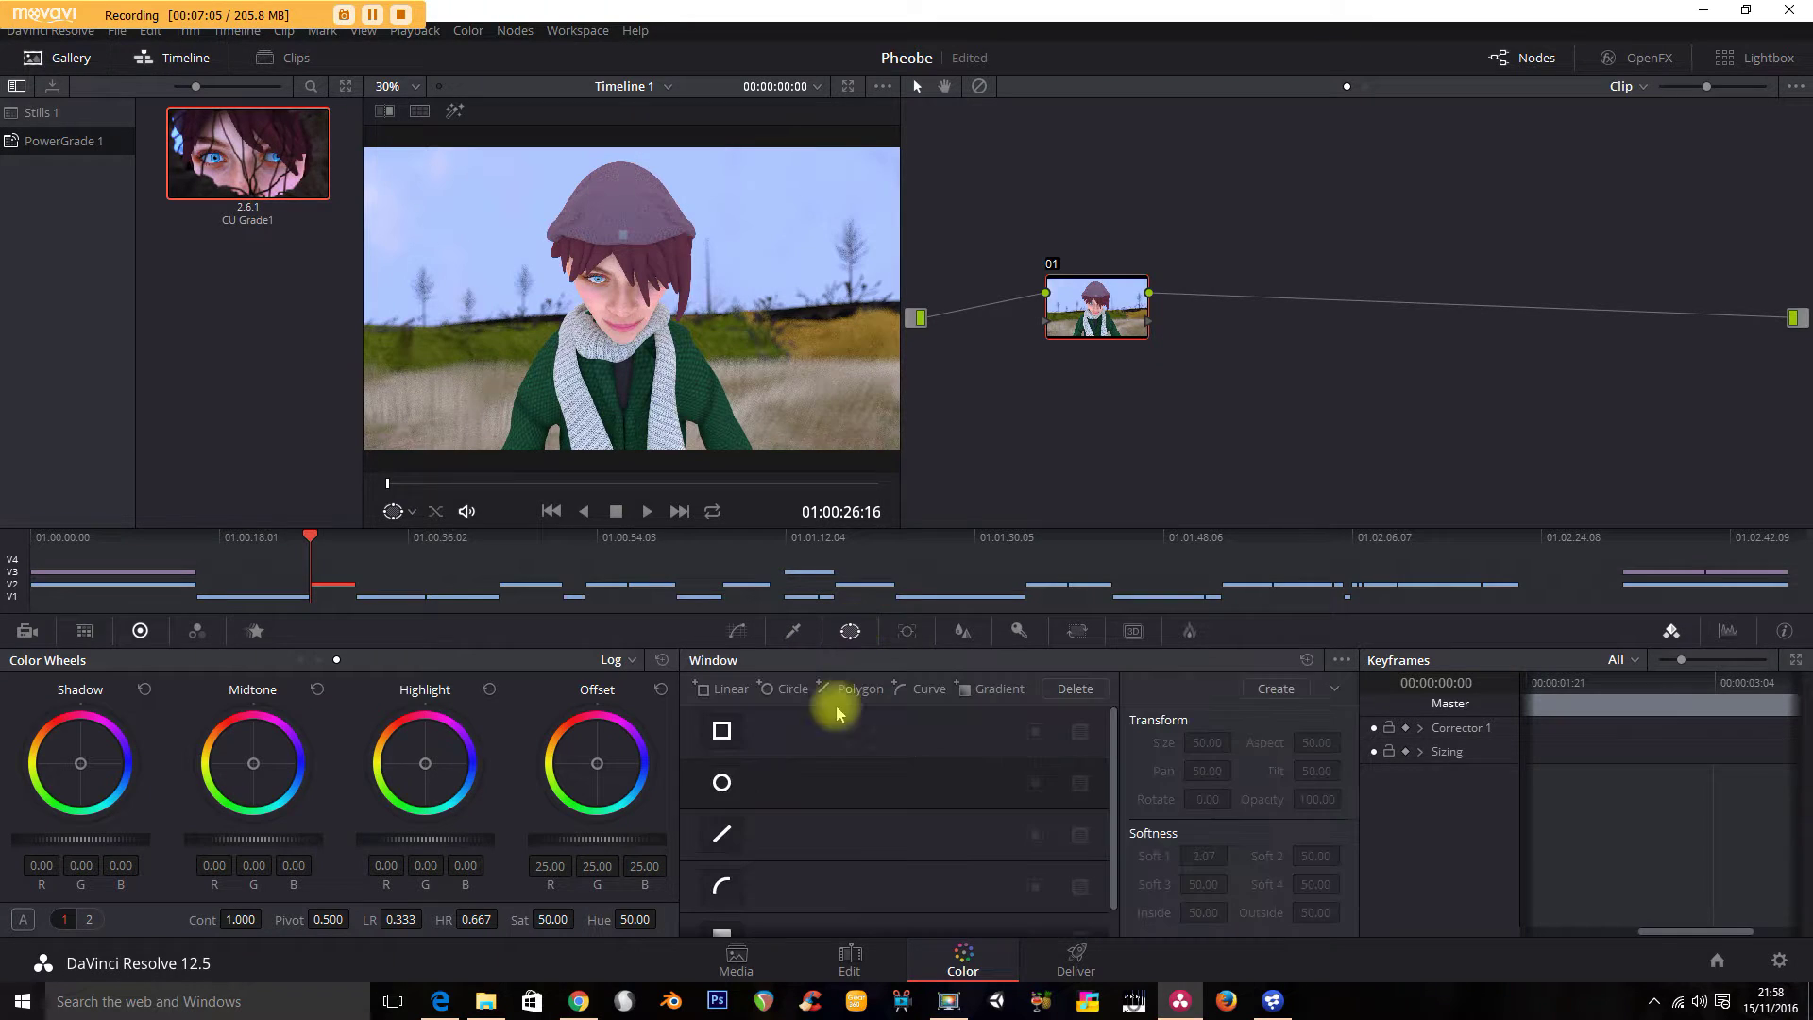
left_click(722, 784)
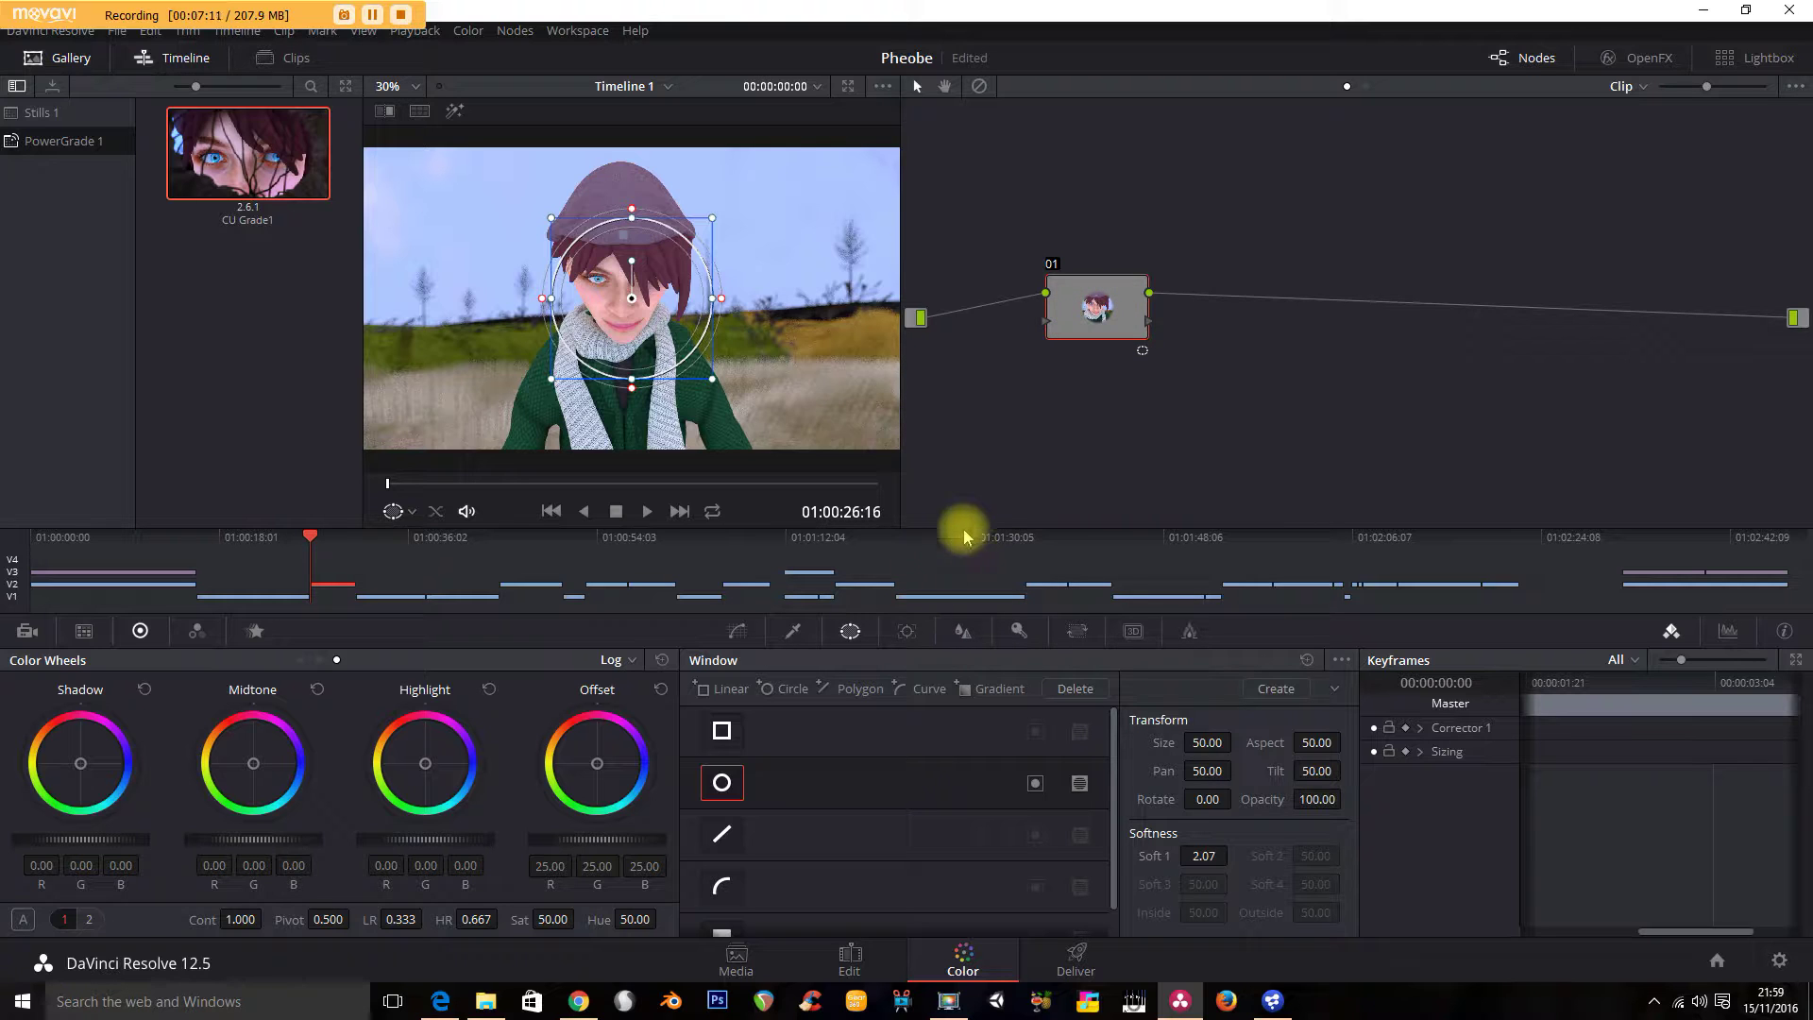
key("ctrl+z")
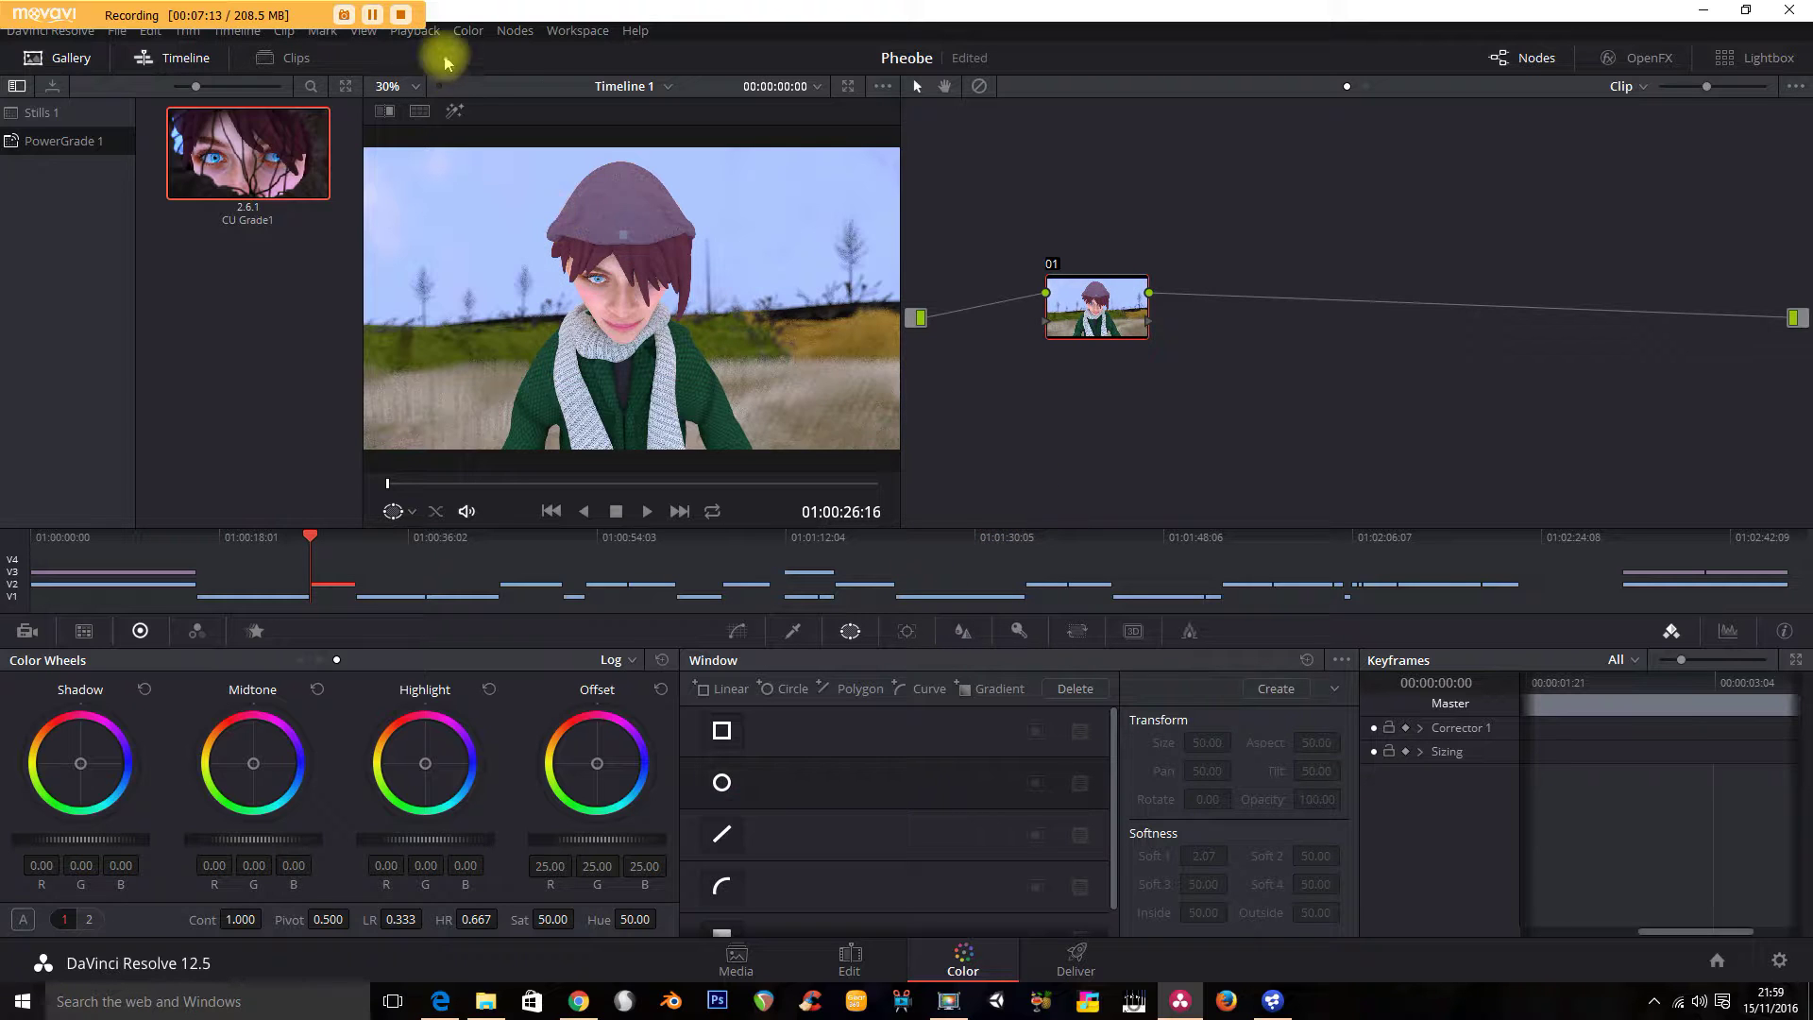
Add serial node 02 with an inverted circle window around the head, about size 52, aspect 45 and softness 10.
left_click(518, 32)
left_click(533, 91)
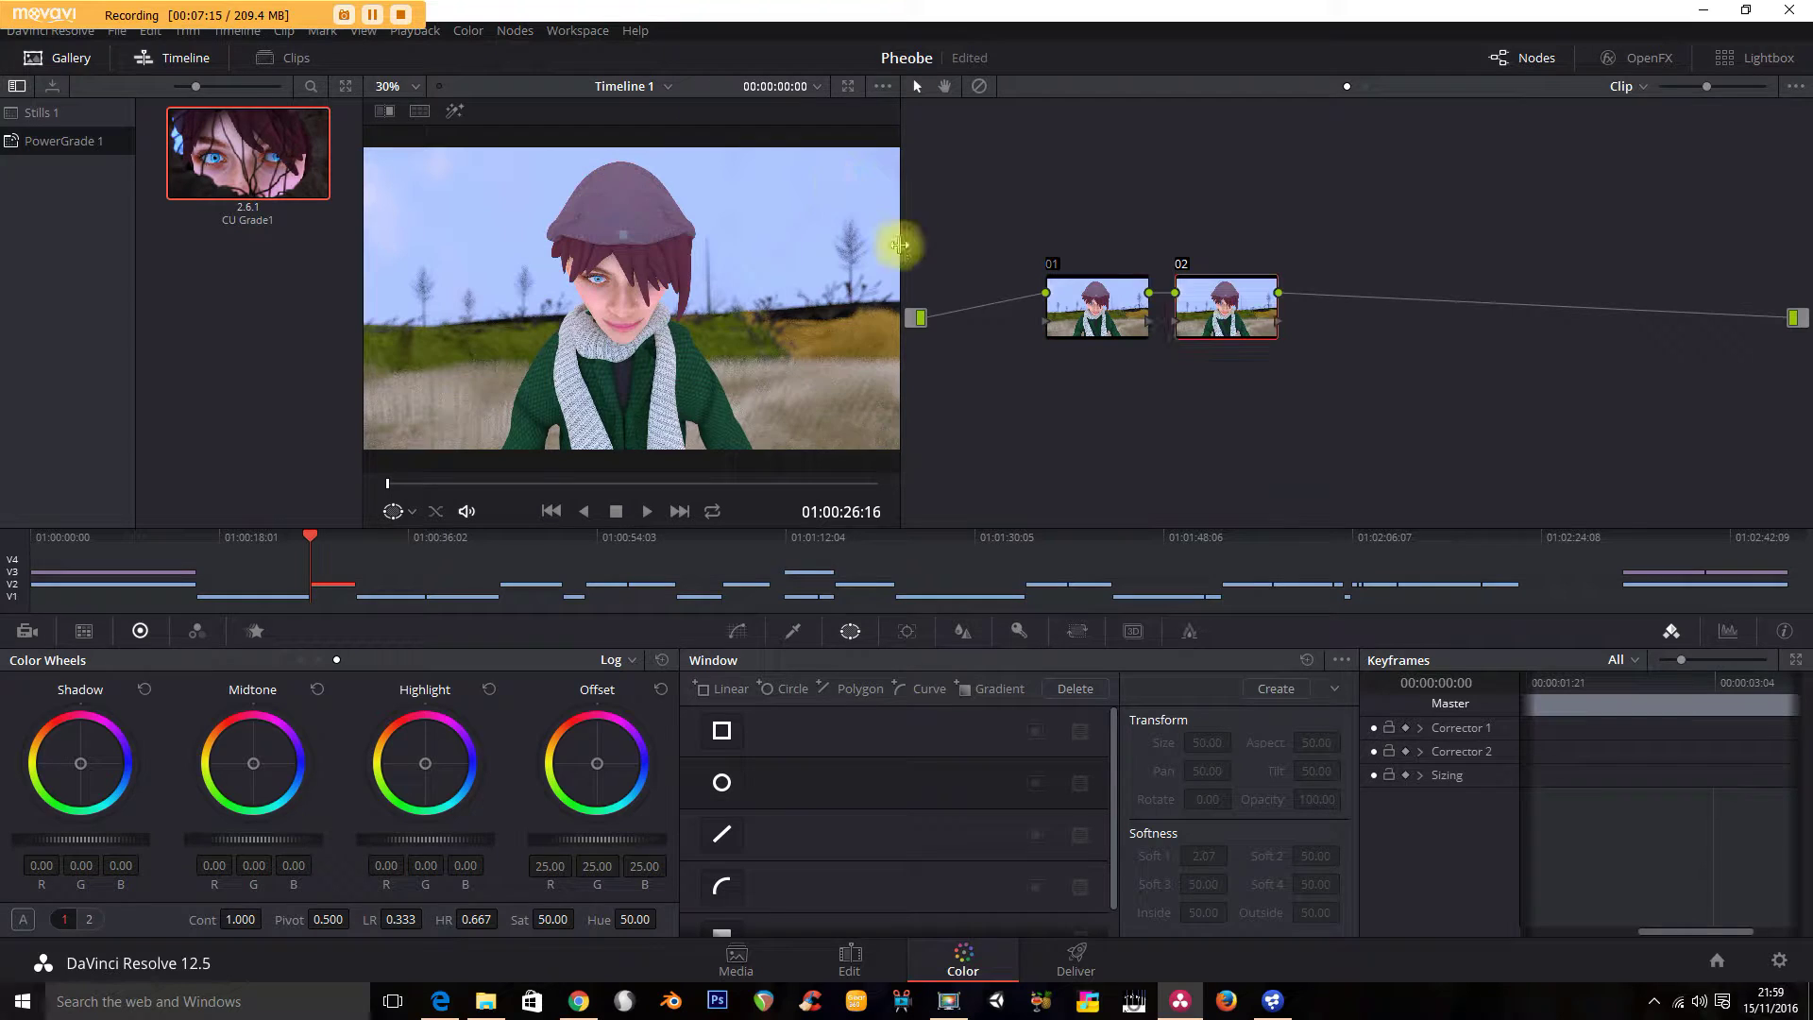
left_click(723, 781)
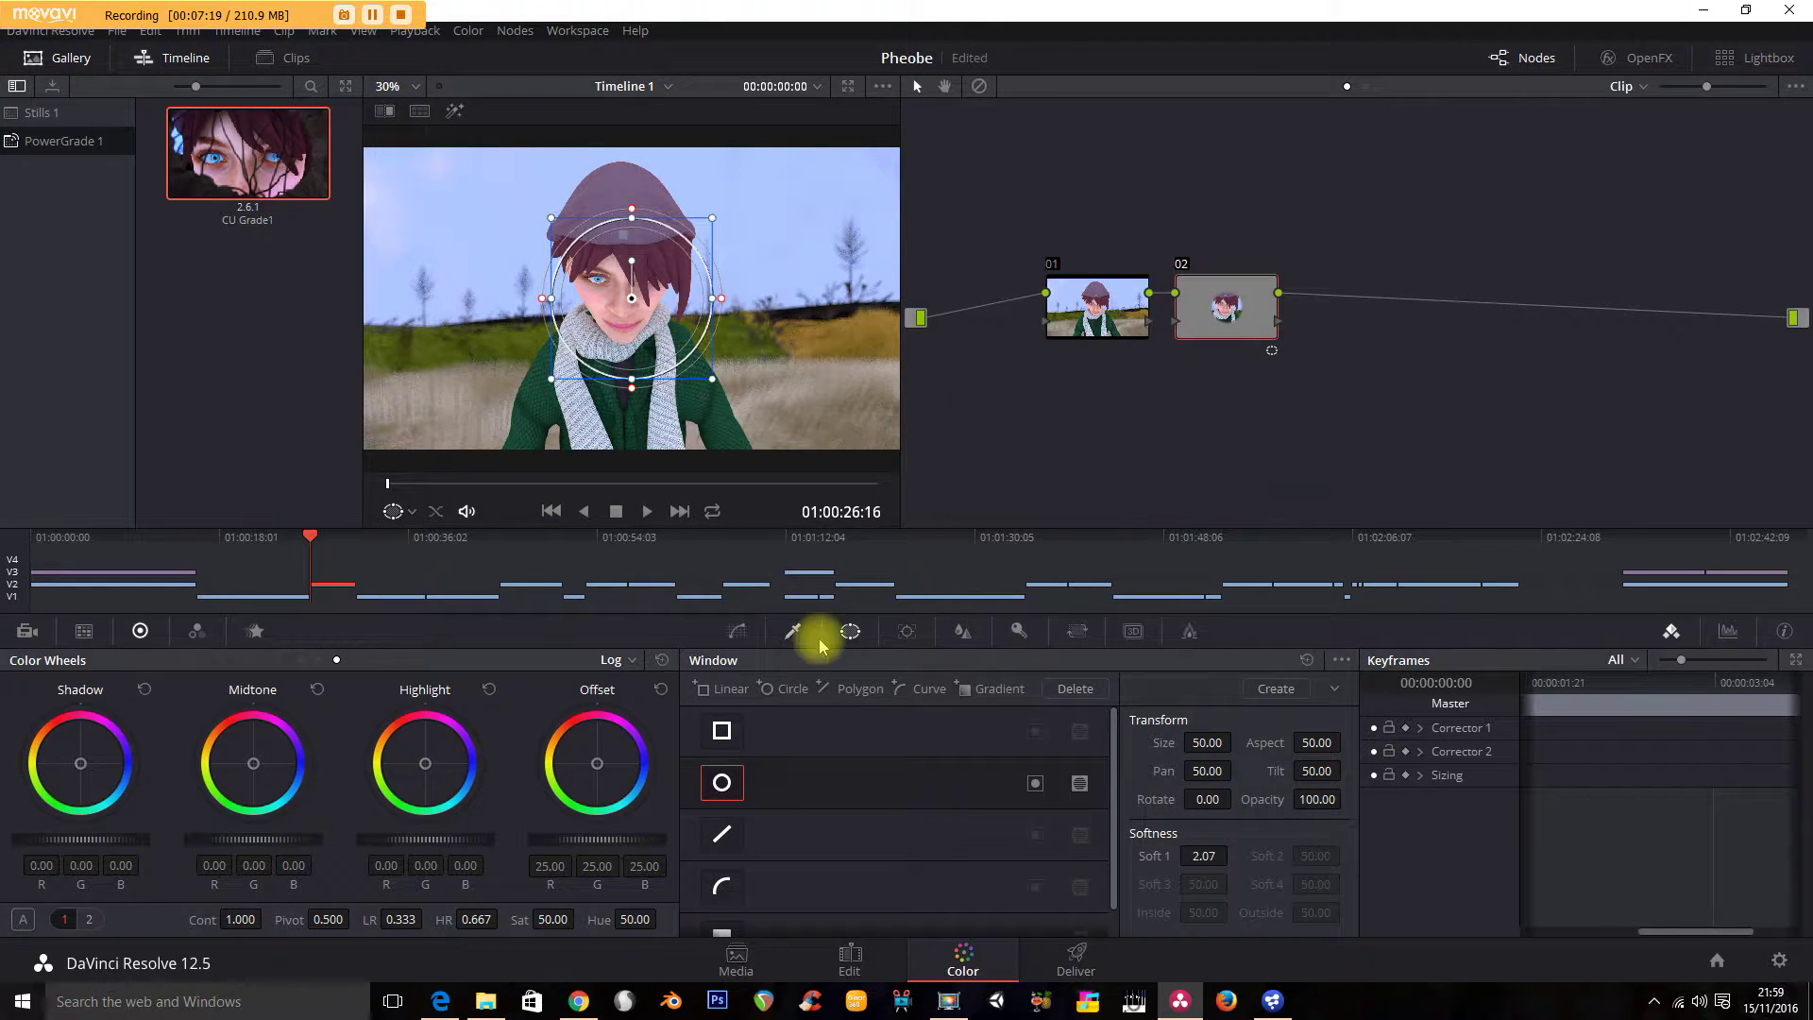
left_click(1035, 789)
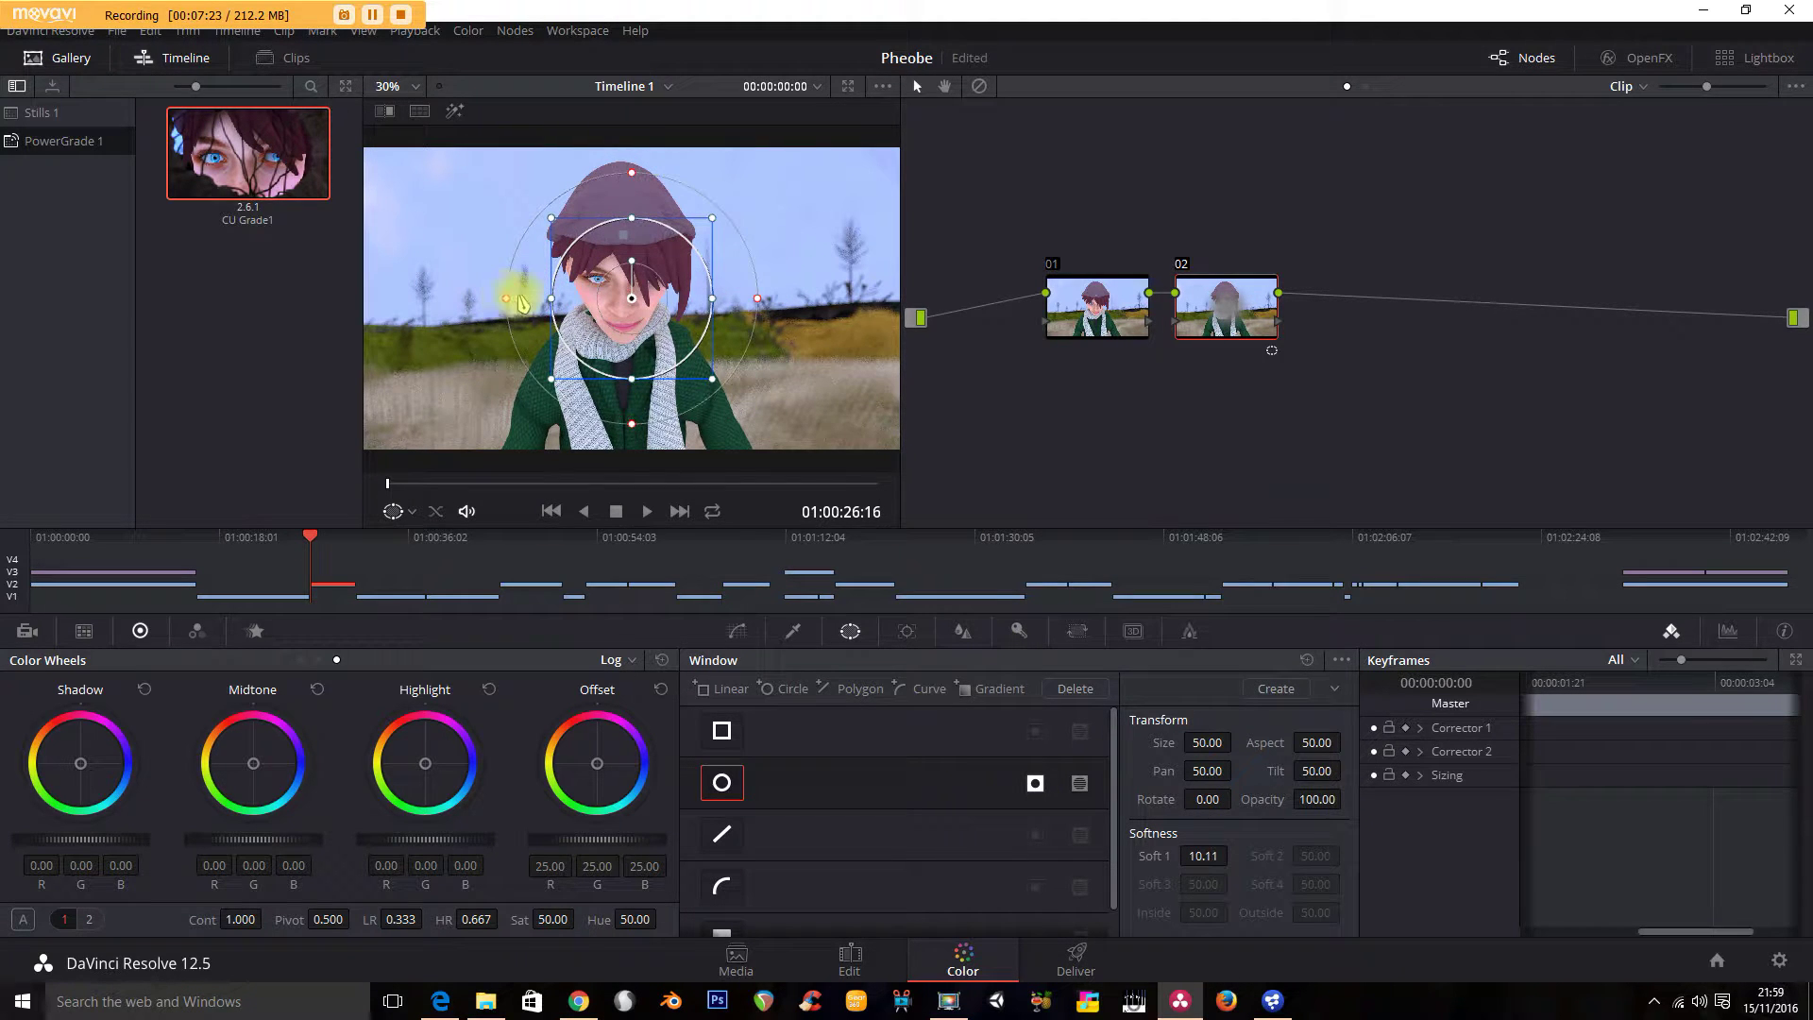
left_click_drag(555, 307, 493, 300)
mouse_move(636, 230)
left_mouse_down()
mouse_move(628, 182)
mouse_move(627, 251)
mouse_move(642, 244)
left_mouse_up()
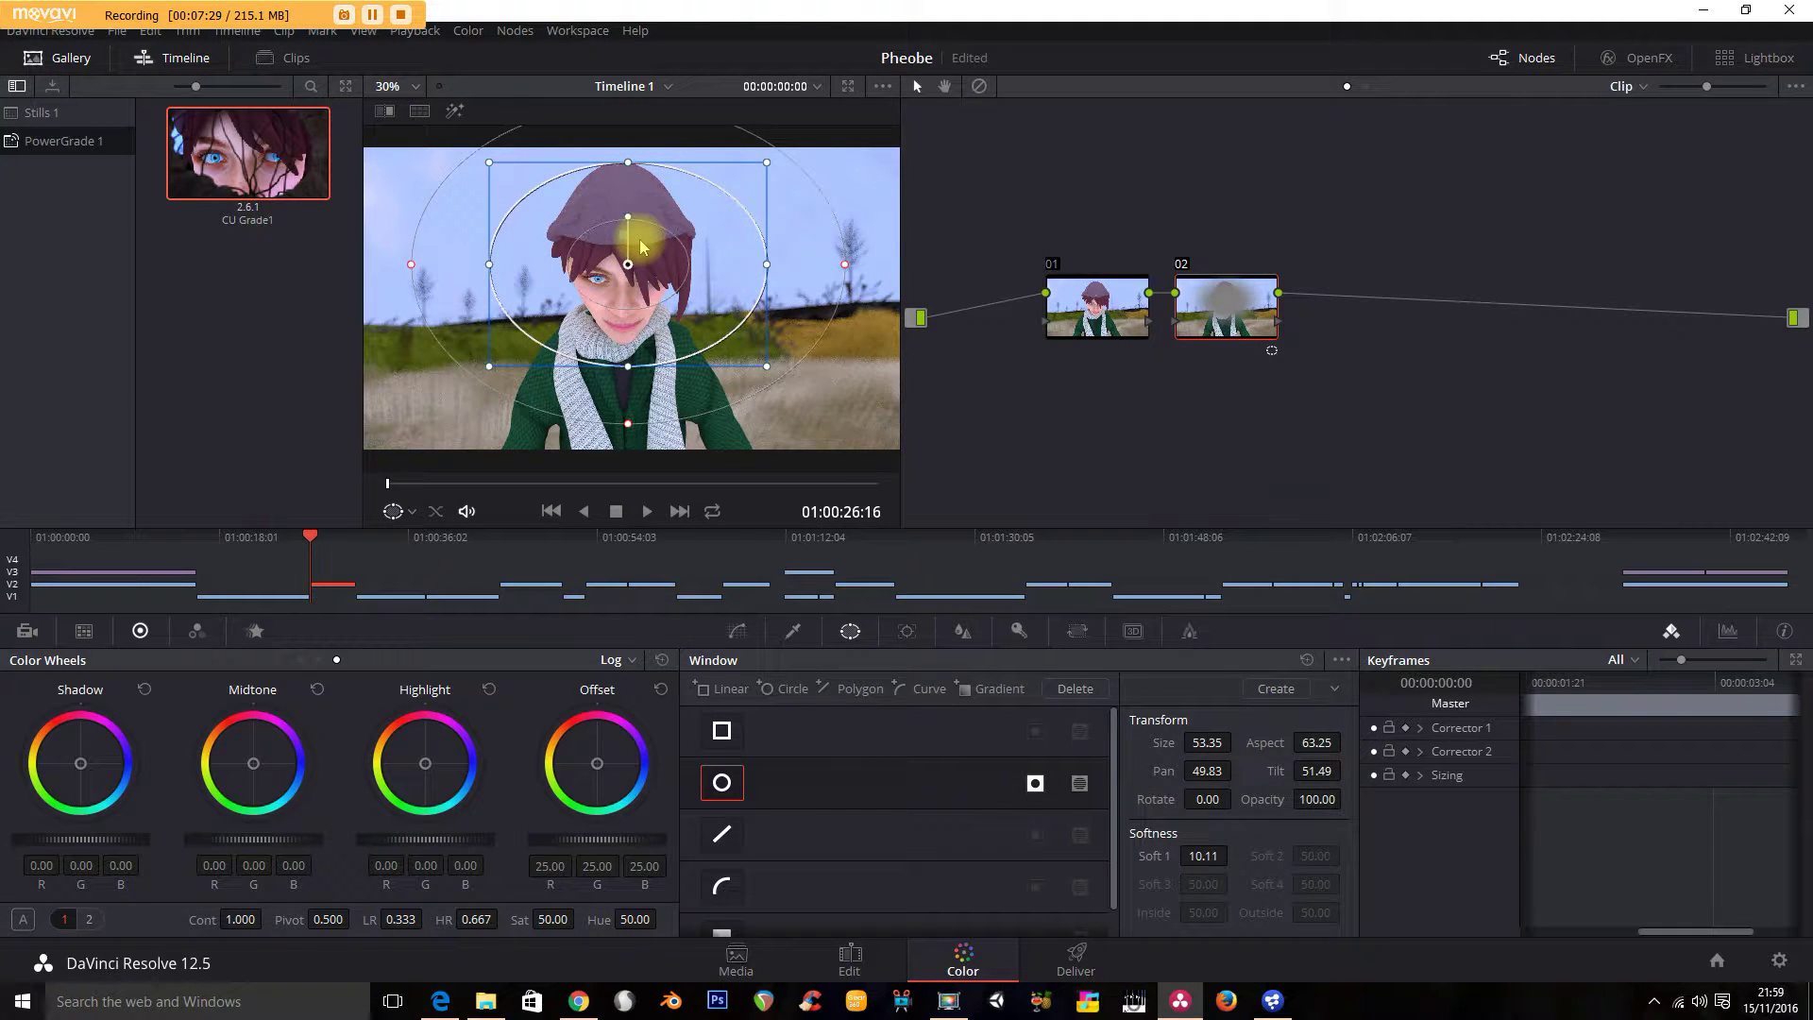
mouse_move(508, 269)
left_mouse_down()
mouse_move(490, 265)
mouse_move(538, 271)
left_mouse_up()
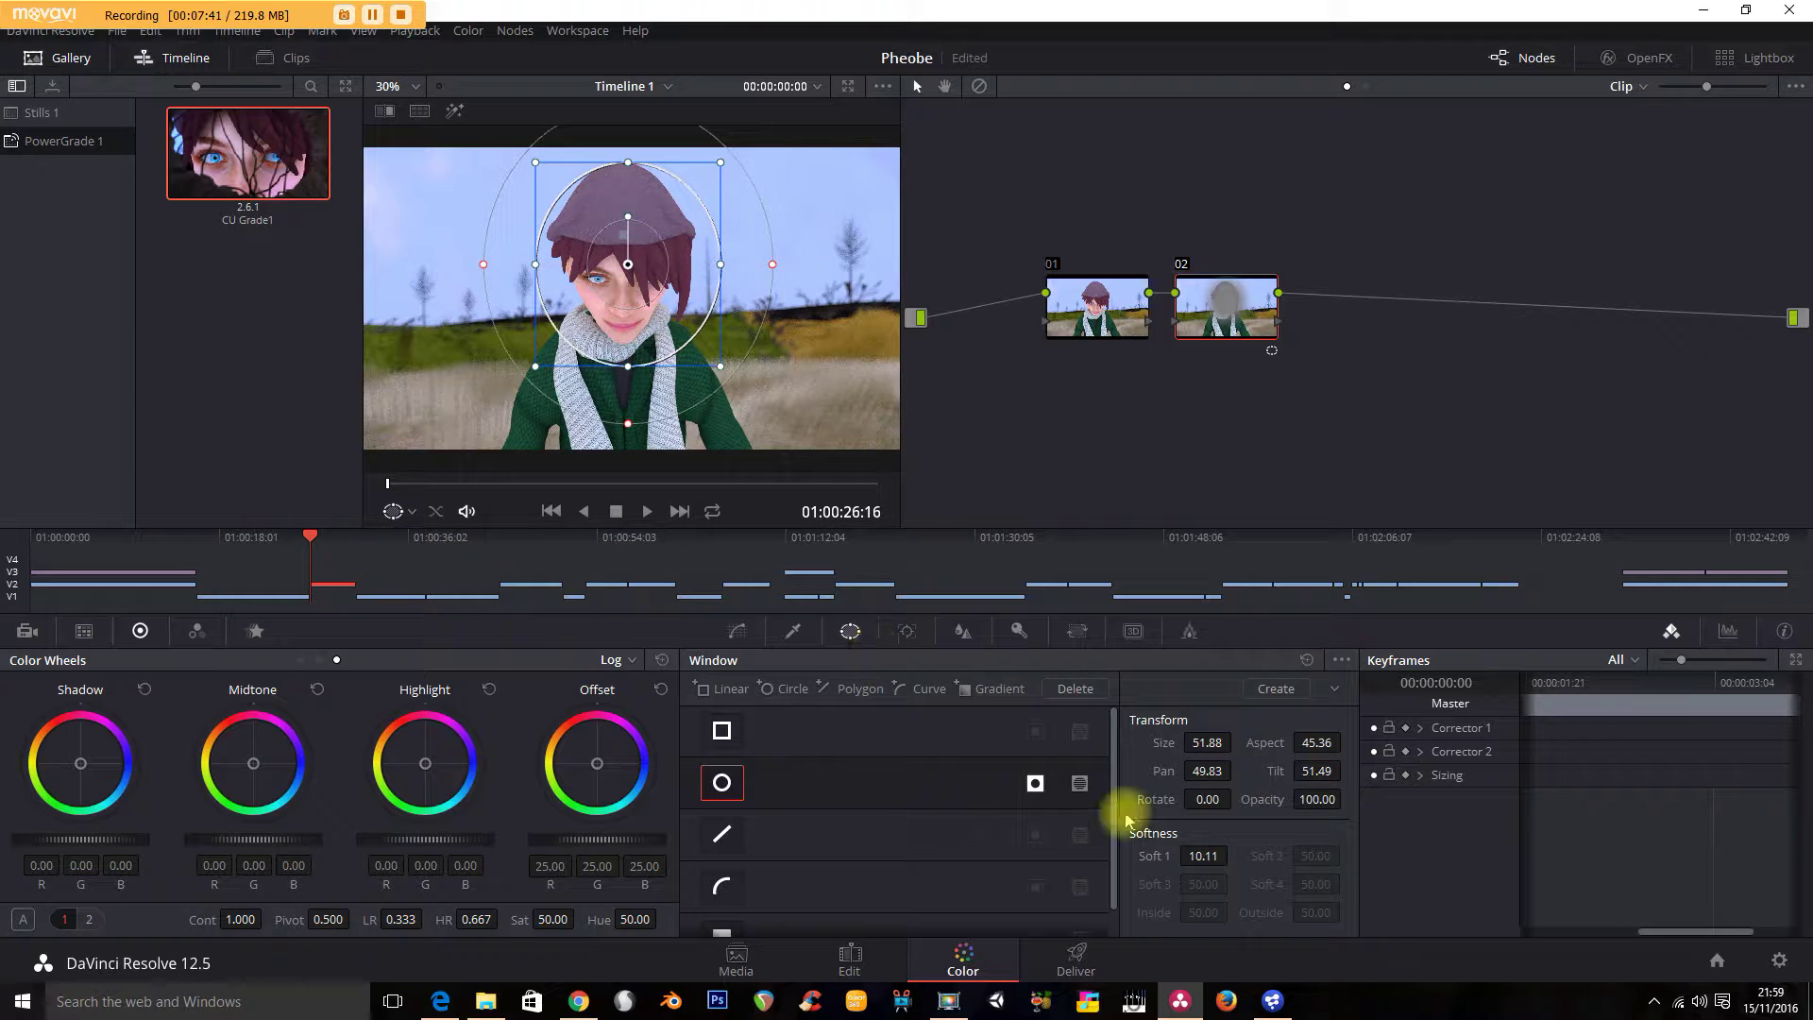
Switch to Point Tracker, place a tracking point on the character's visible eye, and move the circle window off the head into the sky.
left_click(906, 631)
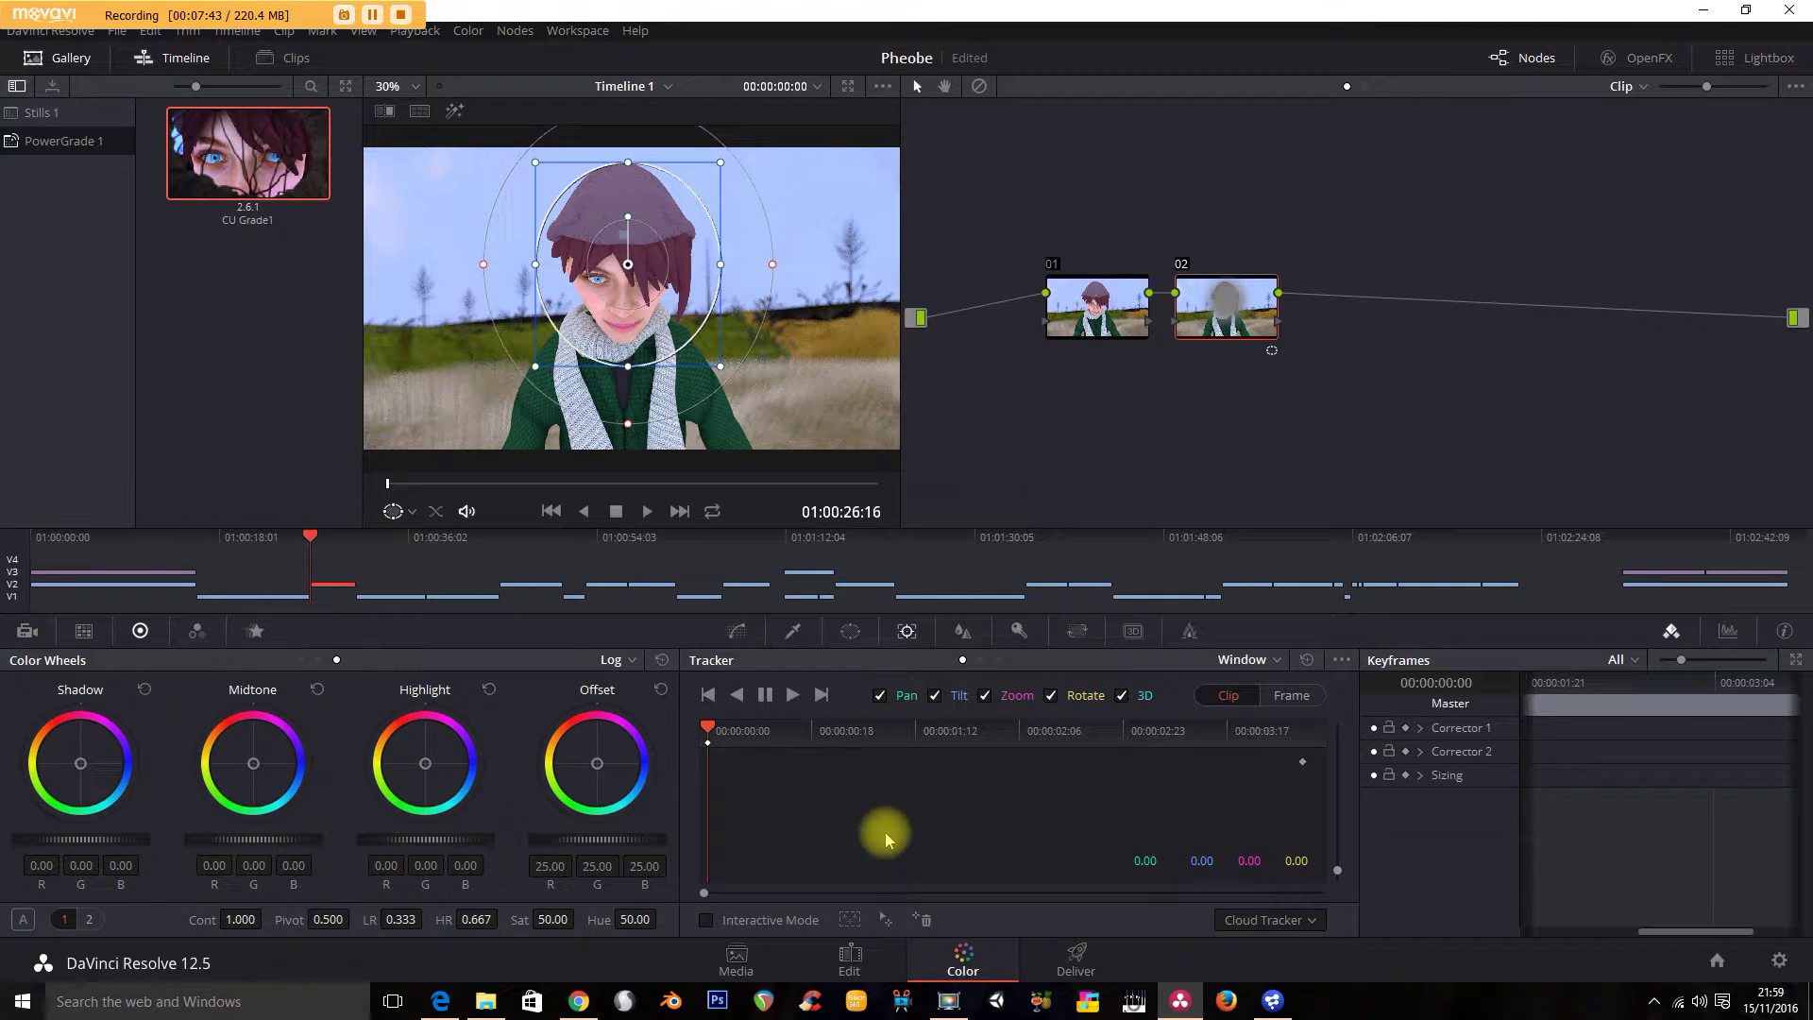
left_click(1258, 970)
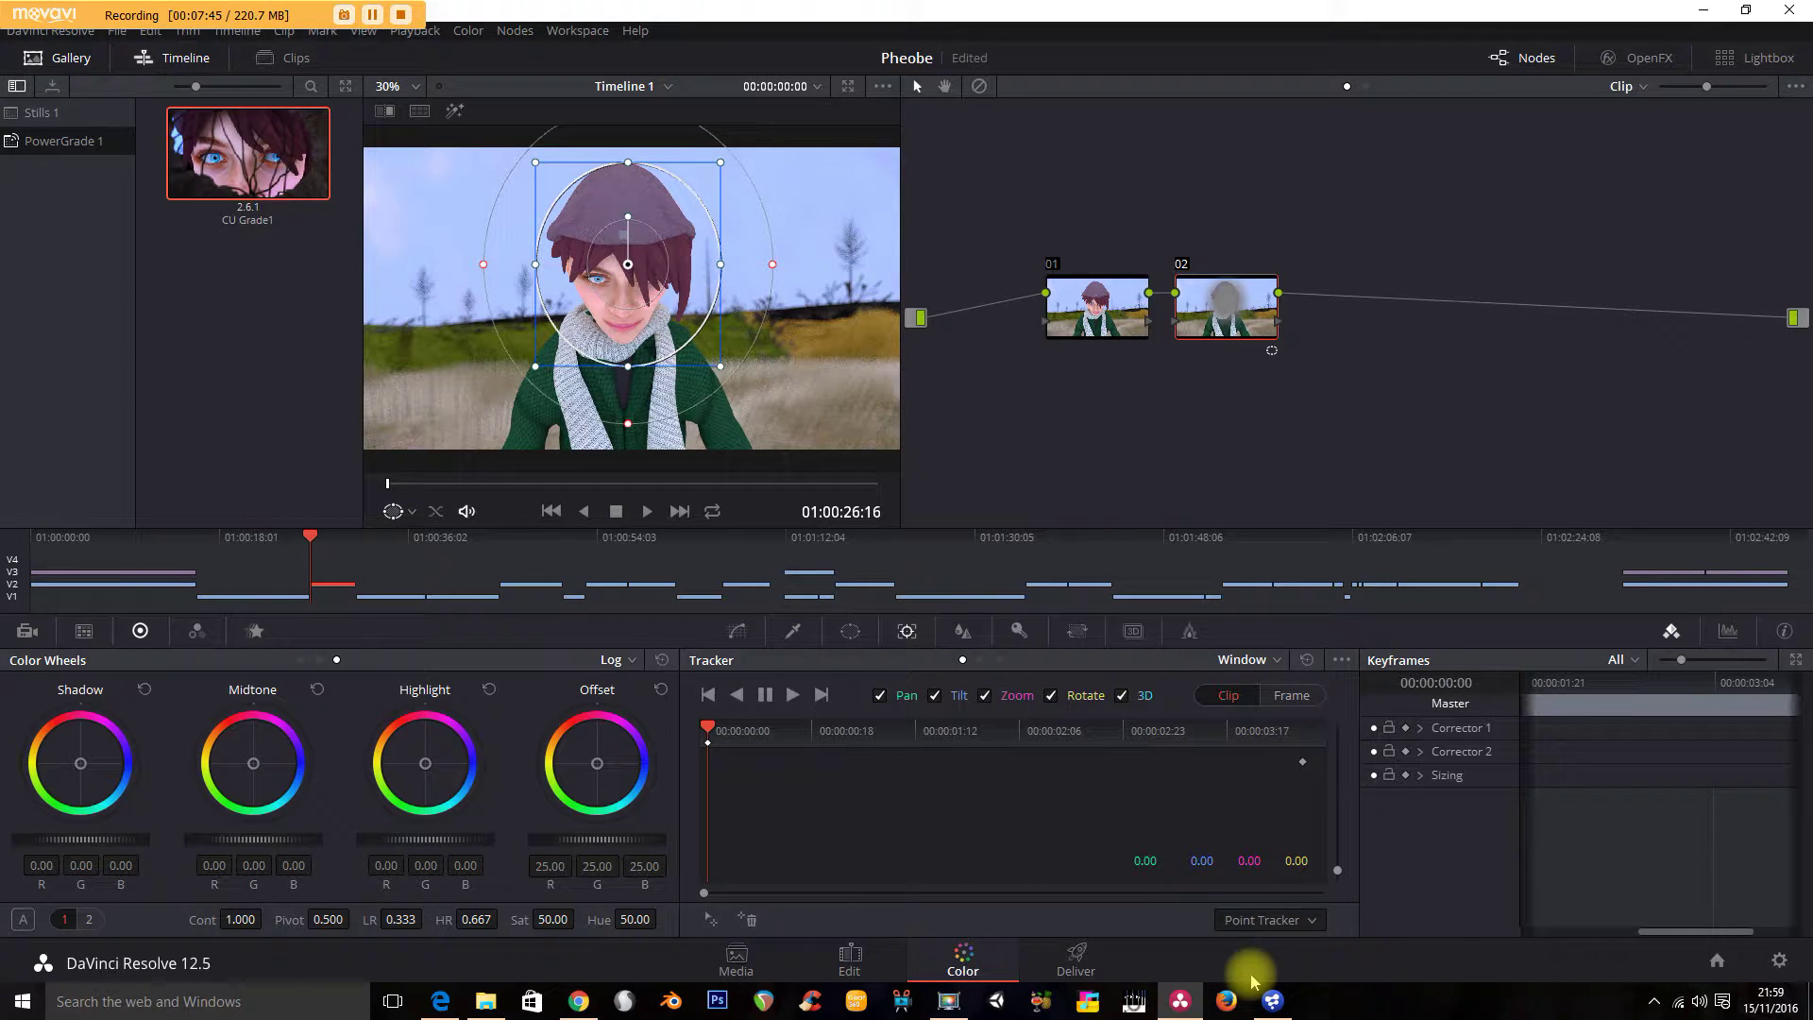
left_click(711, 921)
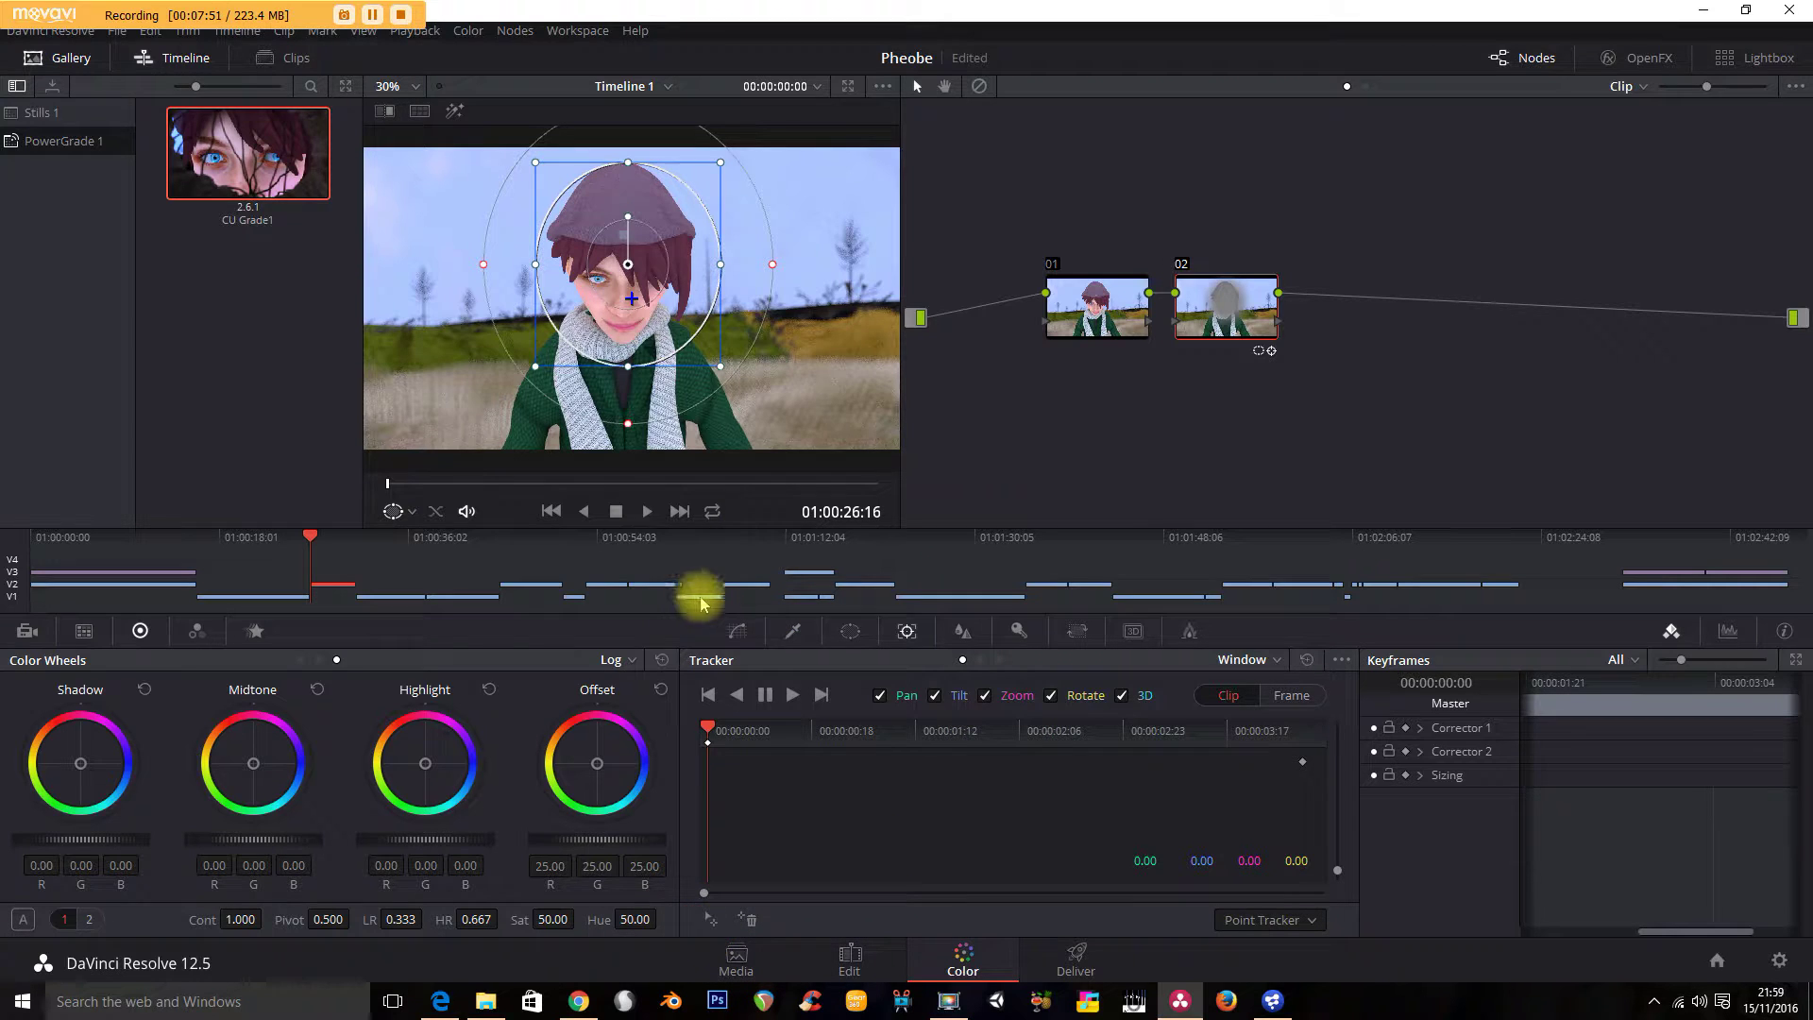
left_click_drag(633, 300, 754, 314)
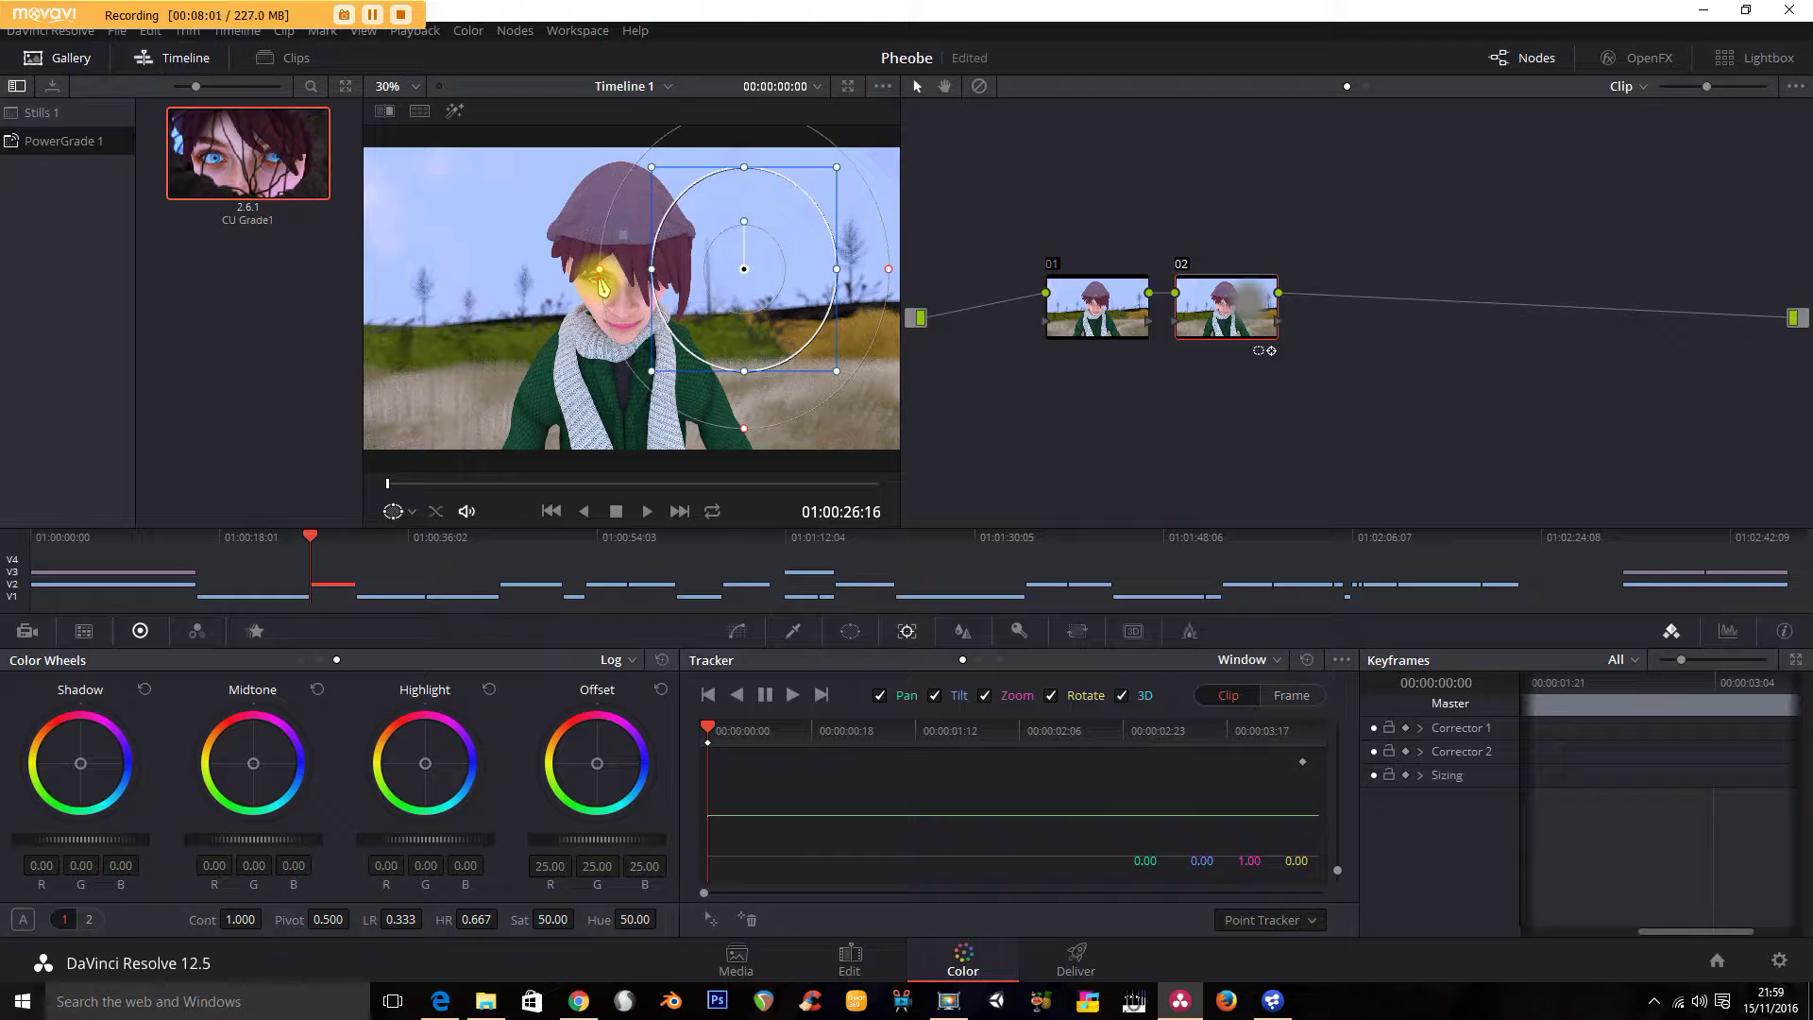
left_click_drag(688, 255, 760, 234)
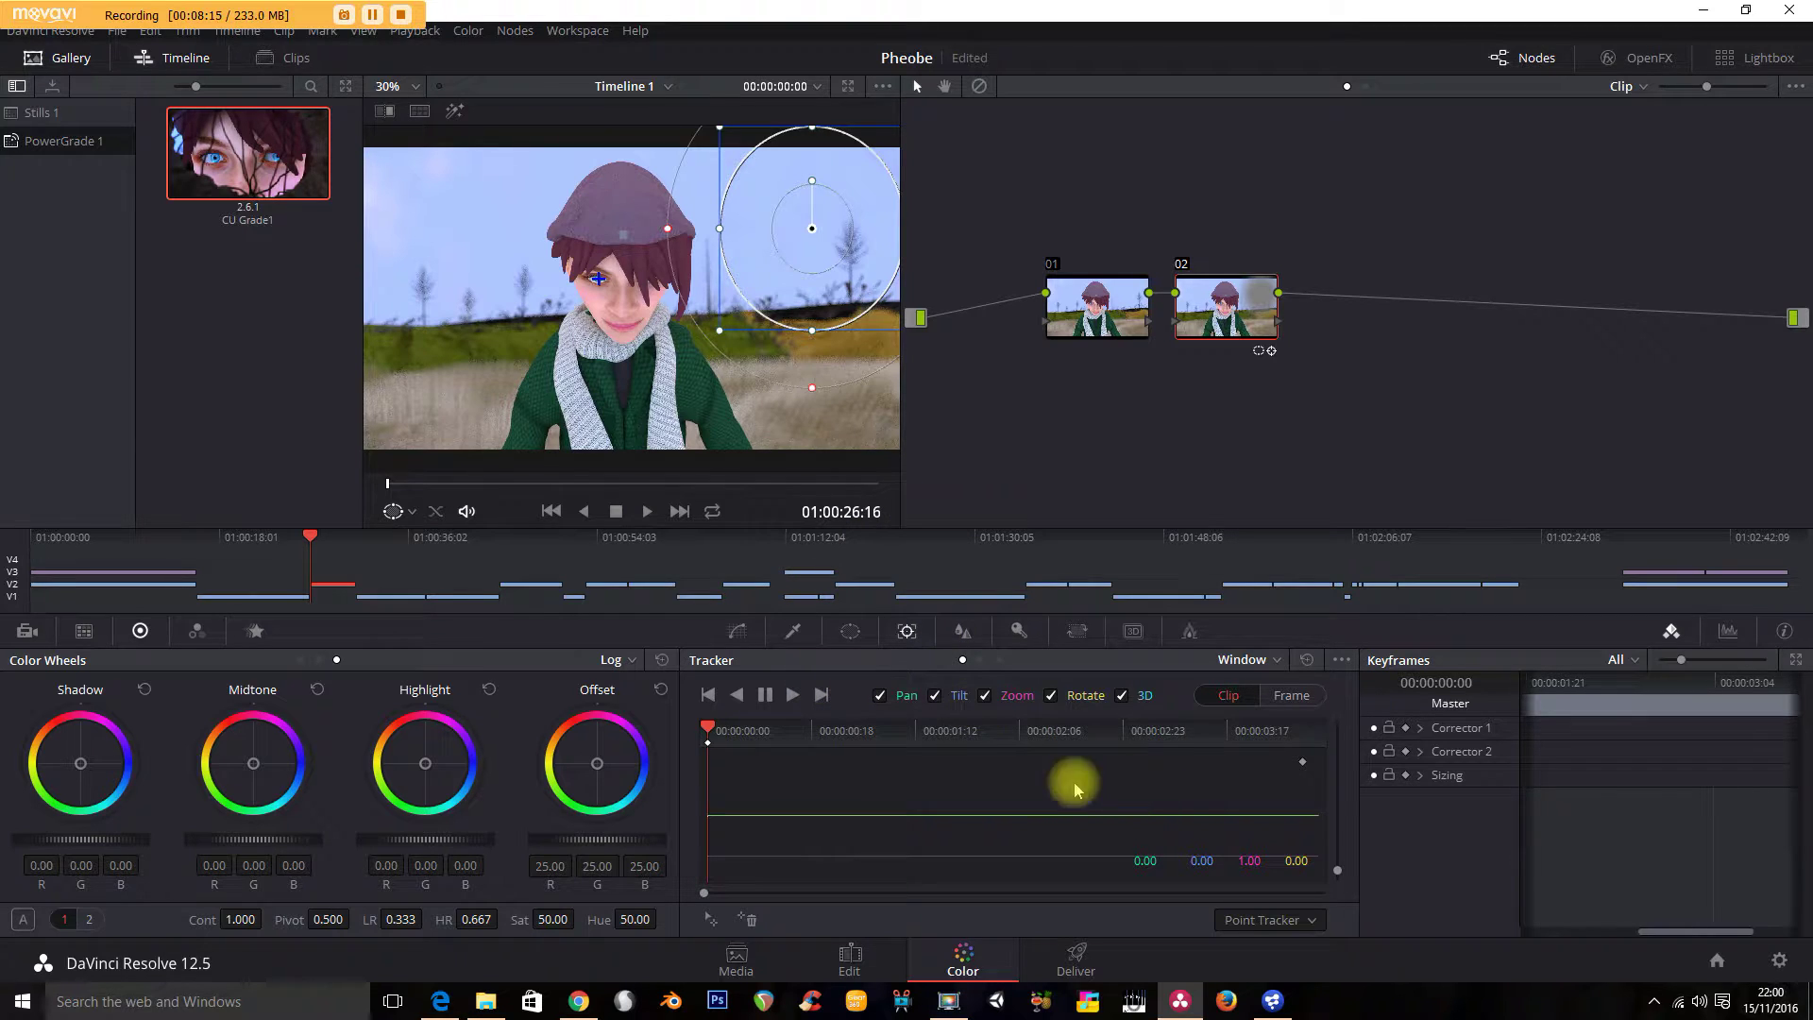
Track the eye point forward through clip 03, check the window's motion along the clip, and return to the first frame.
left_click(793, 696)
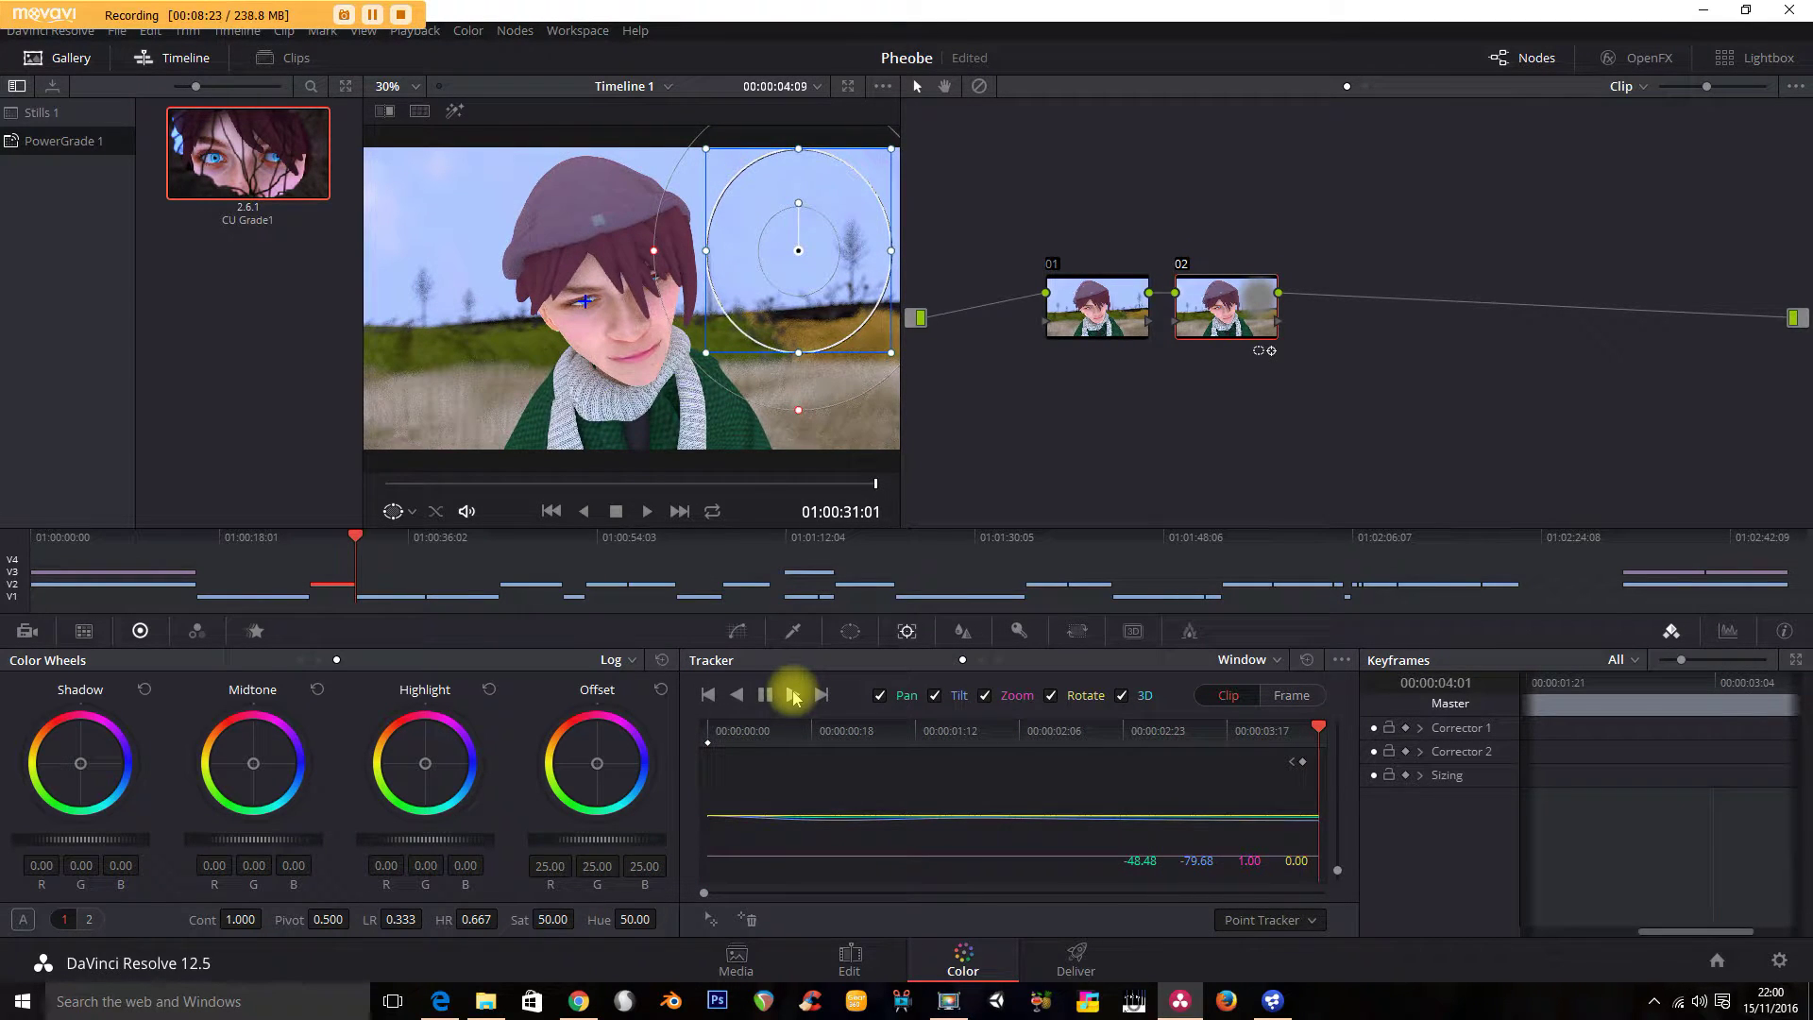
left_click(1305, 730)
left_click(707, 695)
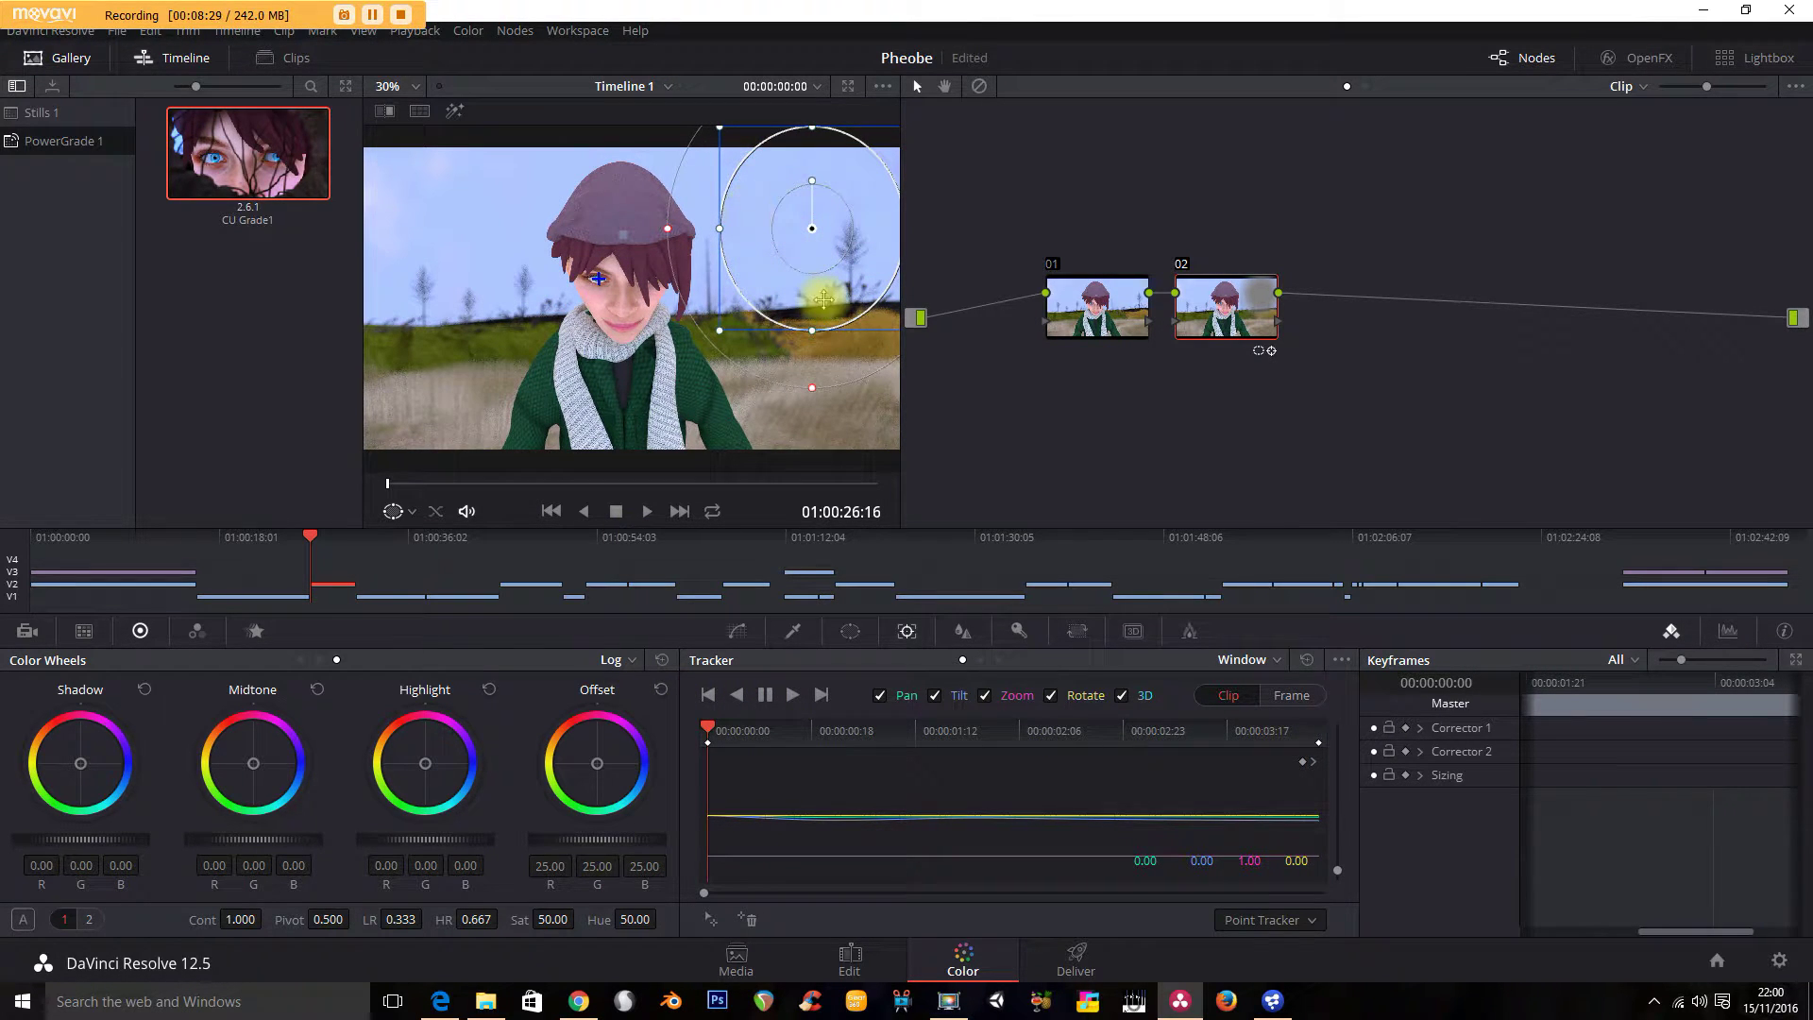
left_click_drag(708, 729, 869, 740)
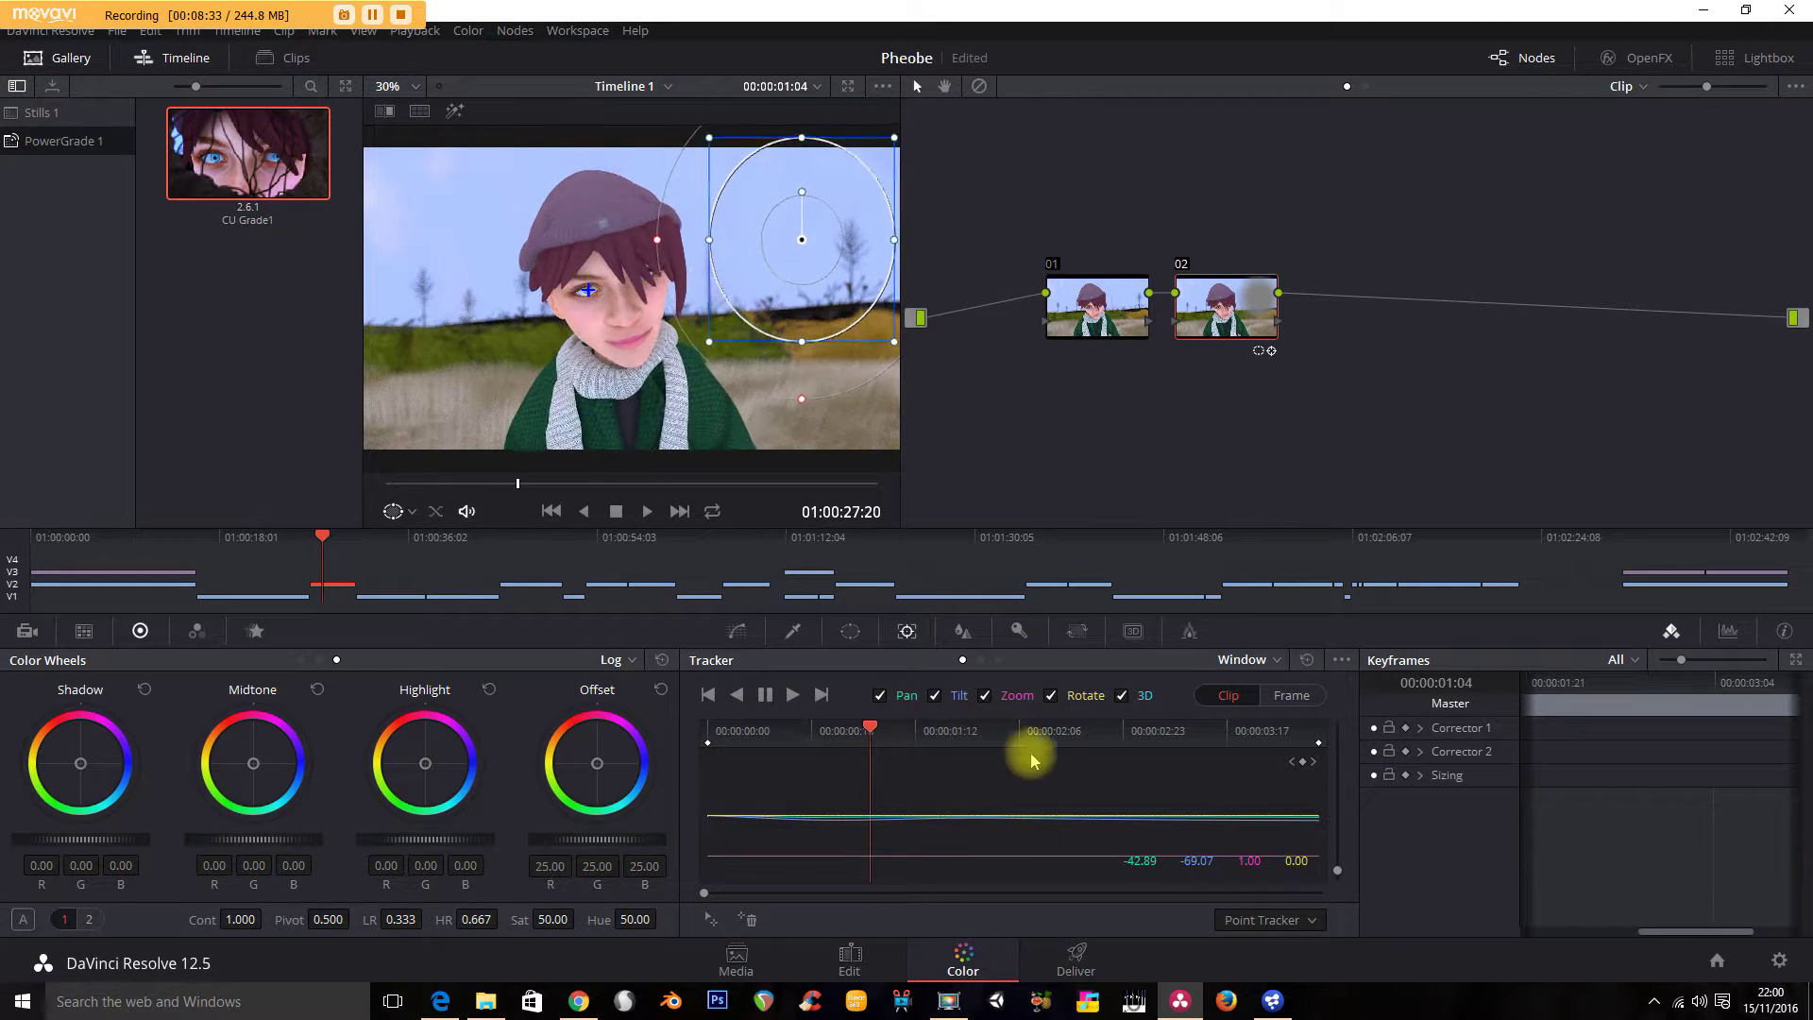
left_click(707, 695)
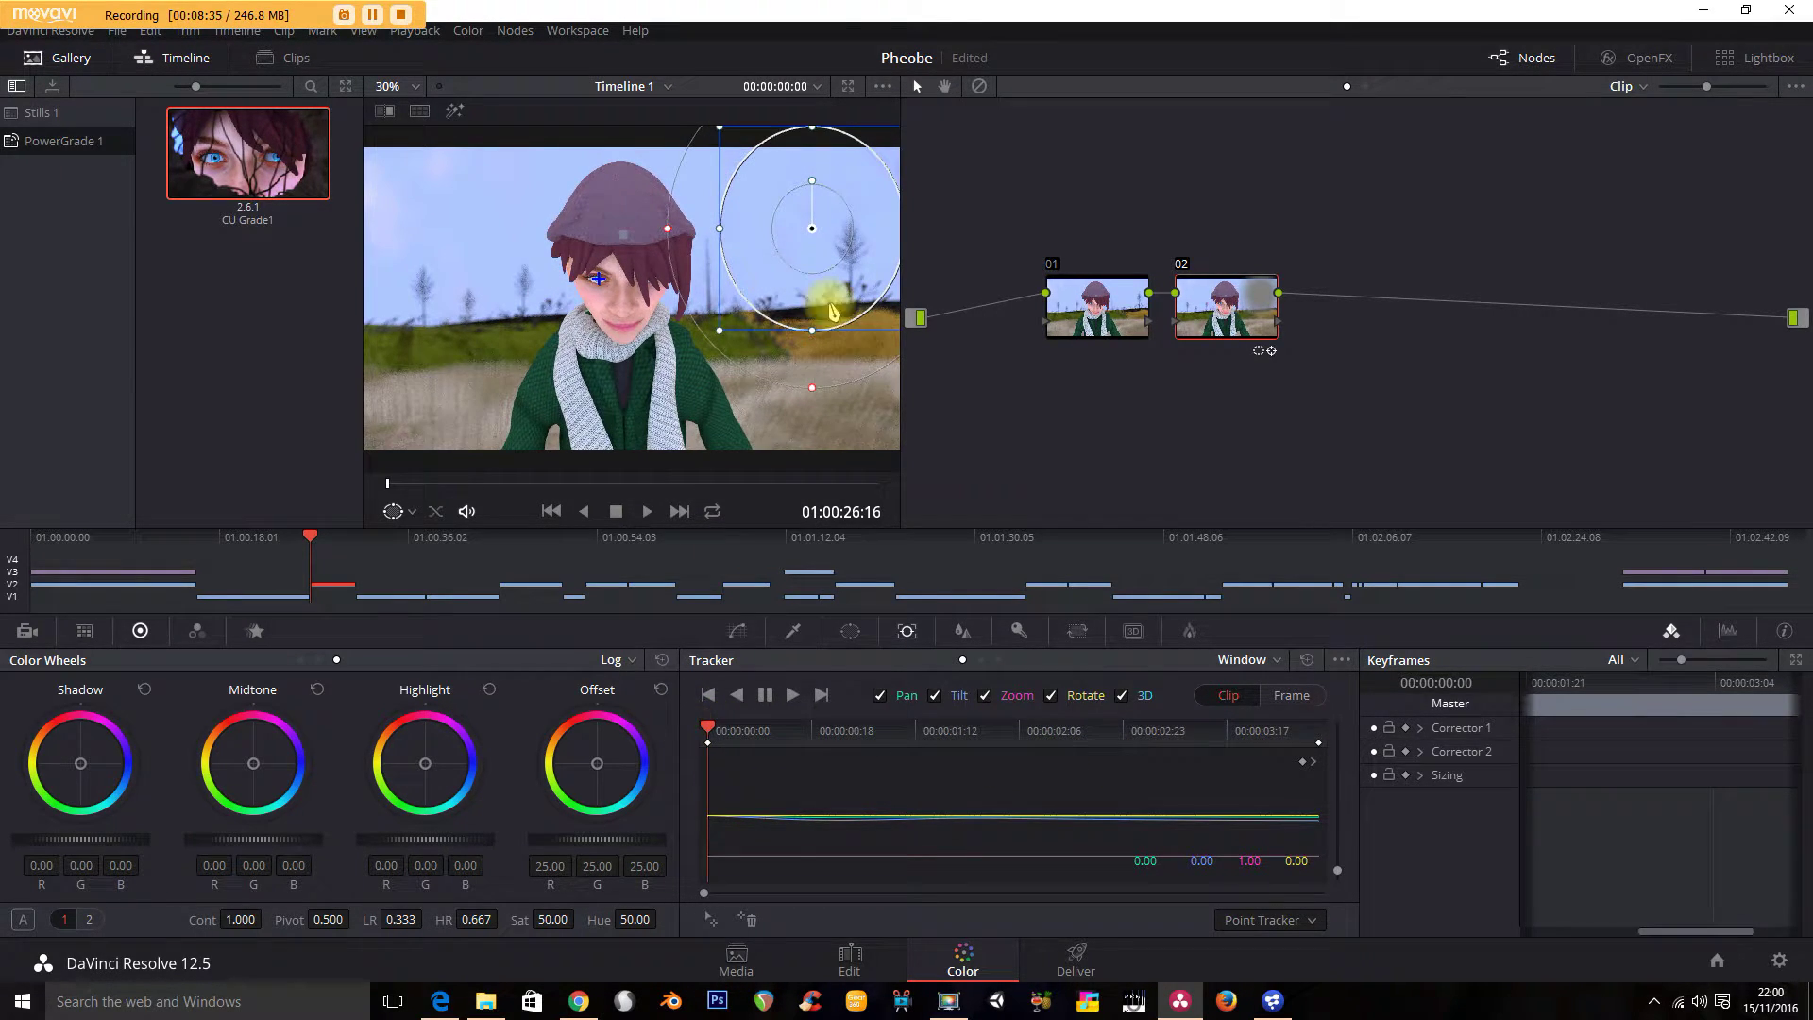
Centre the circle window on the tracked eye, shrink it to a small circle around it, and check that it follows.
left_click_drag(815, 256, 457, 299)
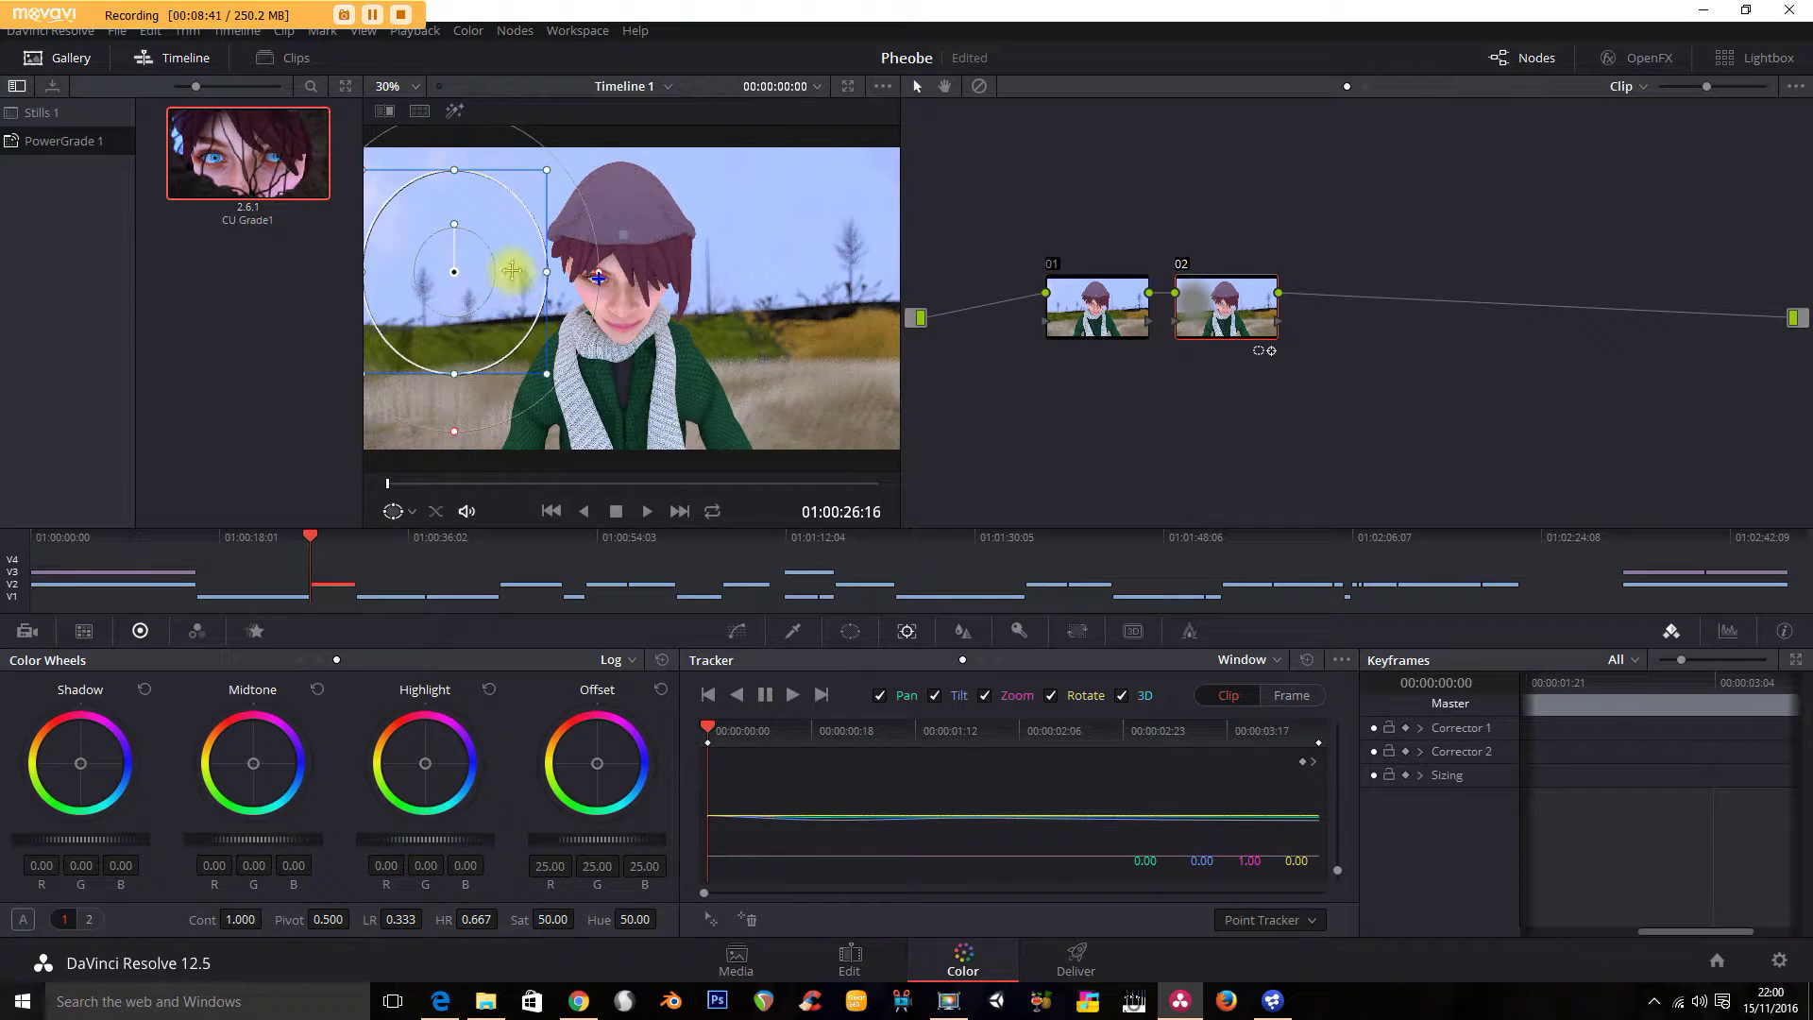
left_click_drag(510, 272, 621, 290)
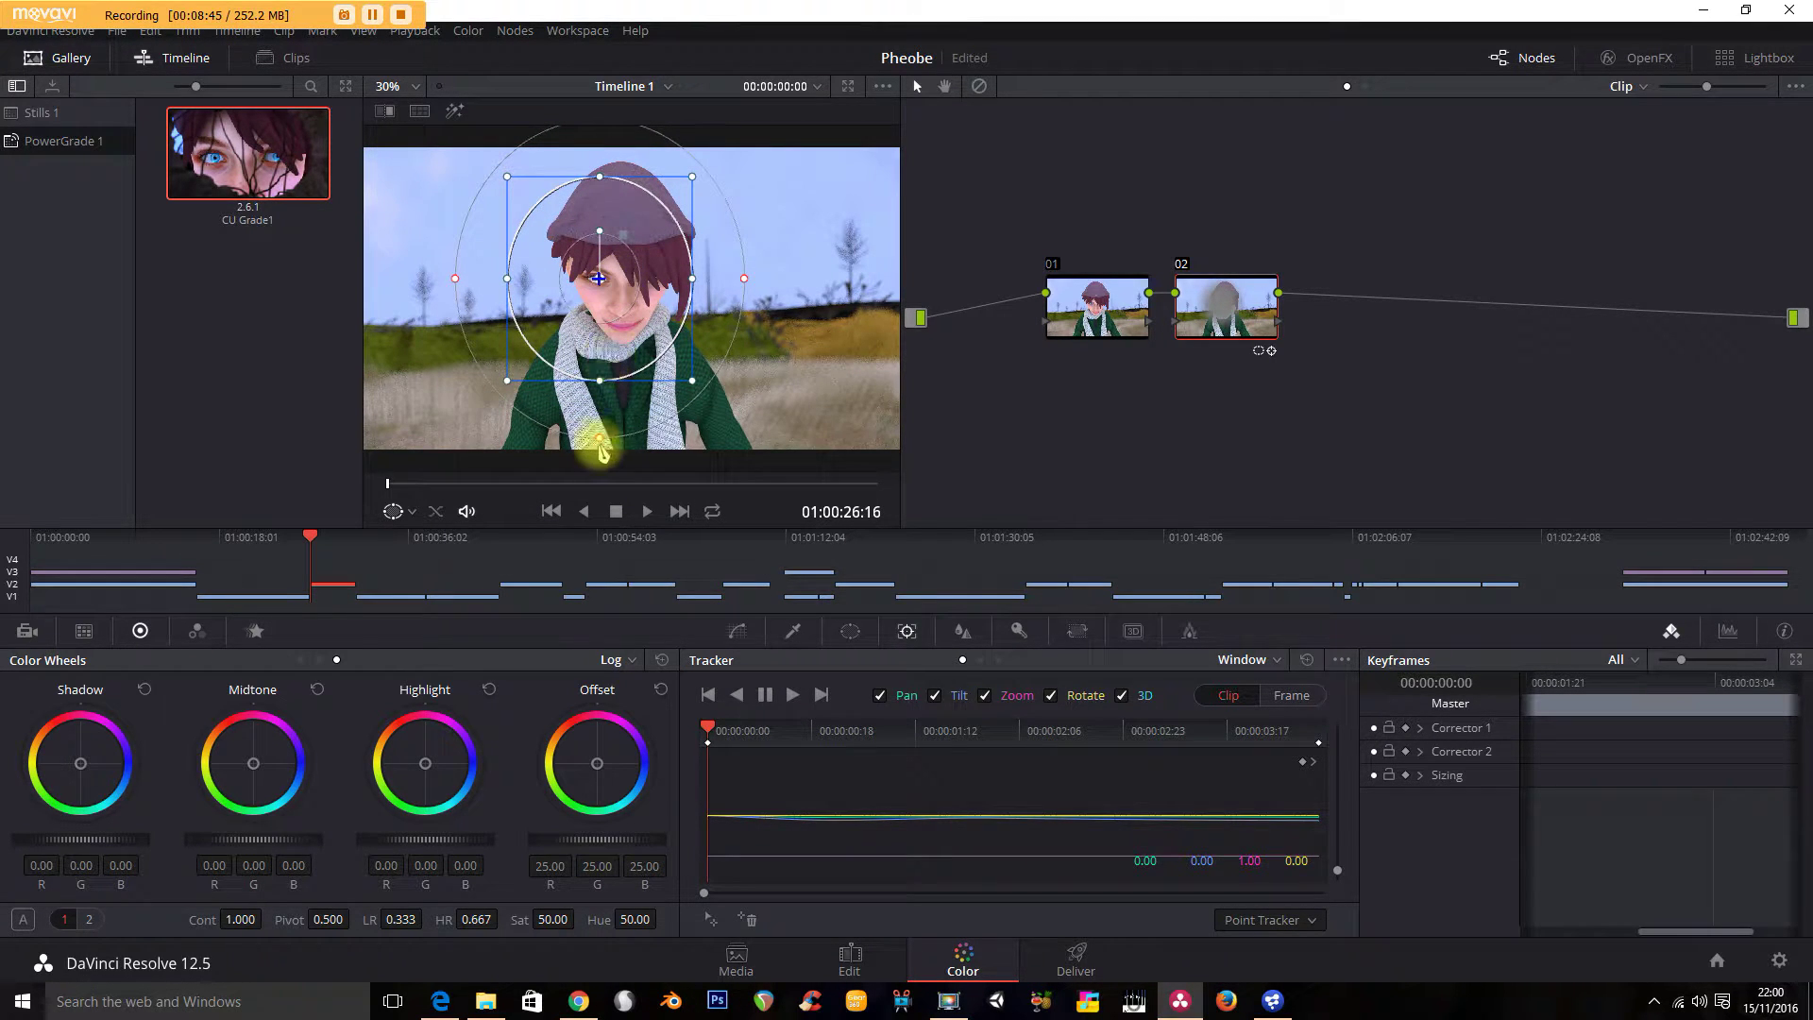
left_click_drag(692, 383, 635, 311)
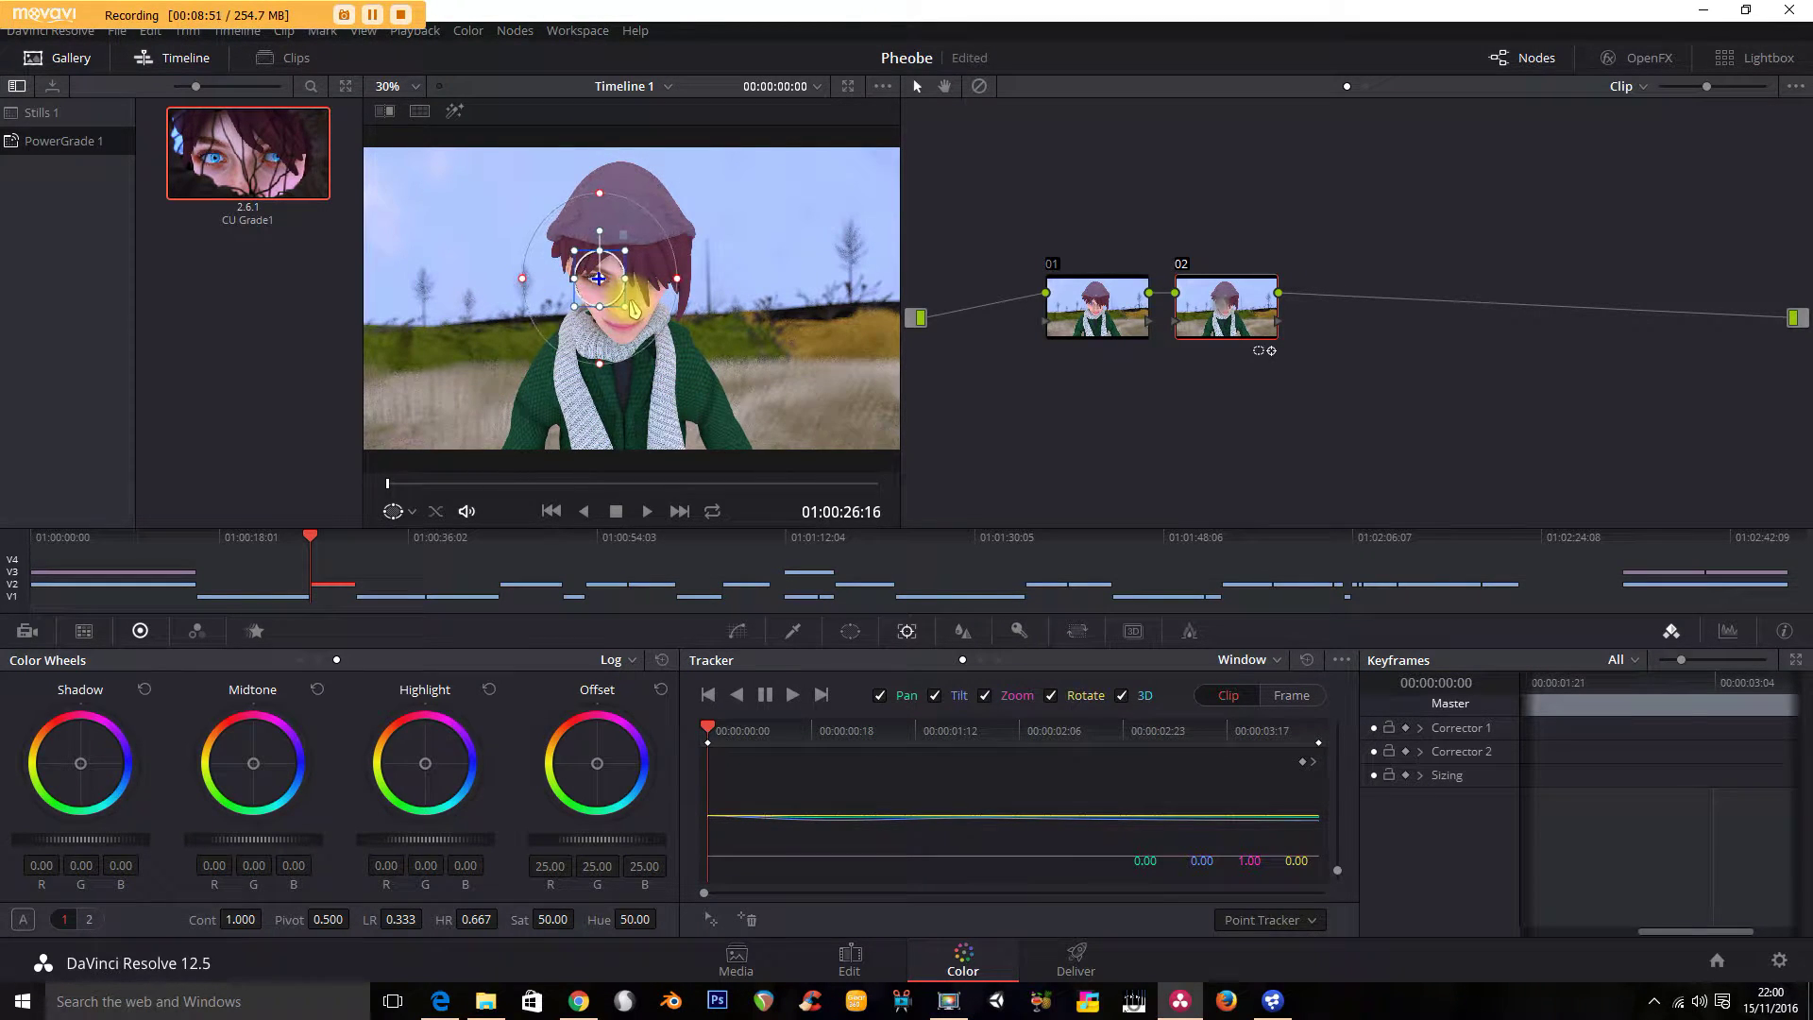
left_click_drag(768, 733, 623, 725)
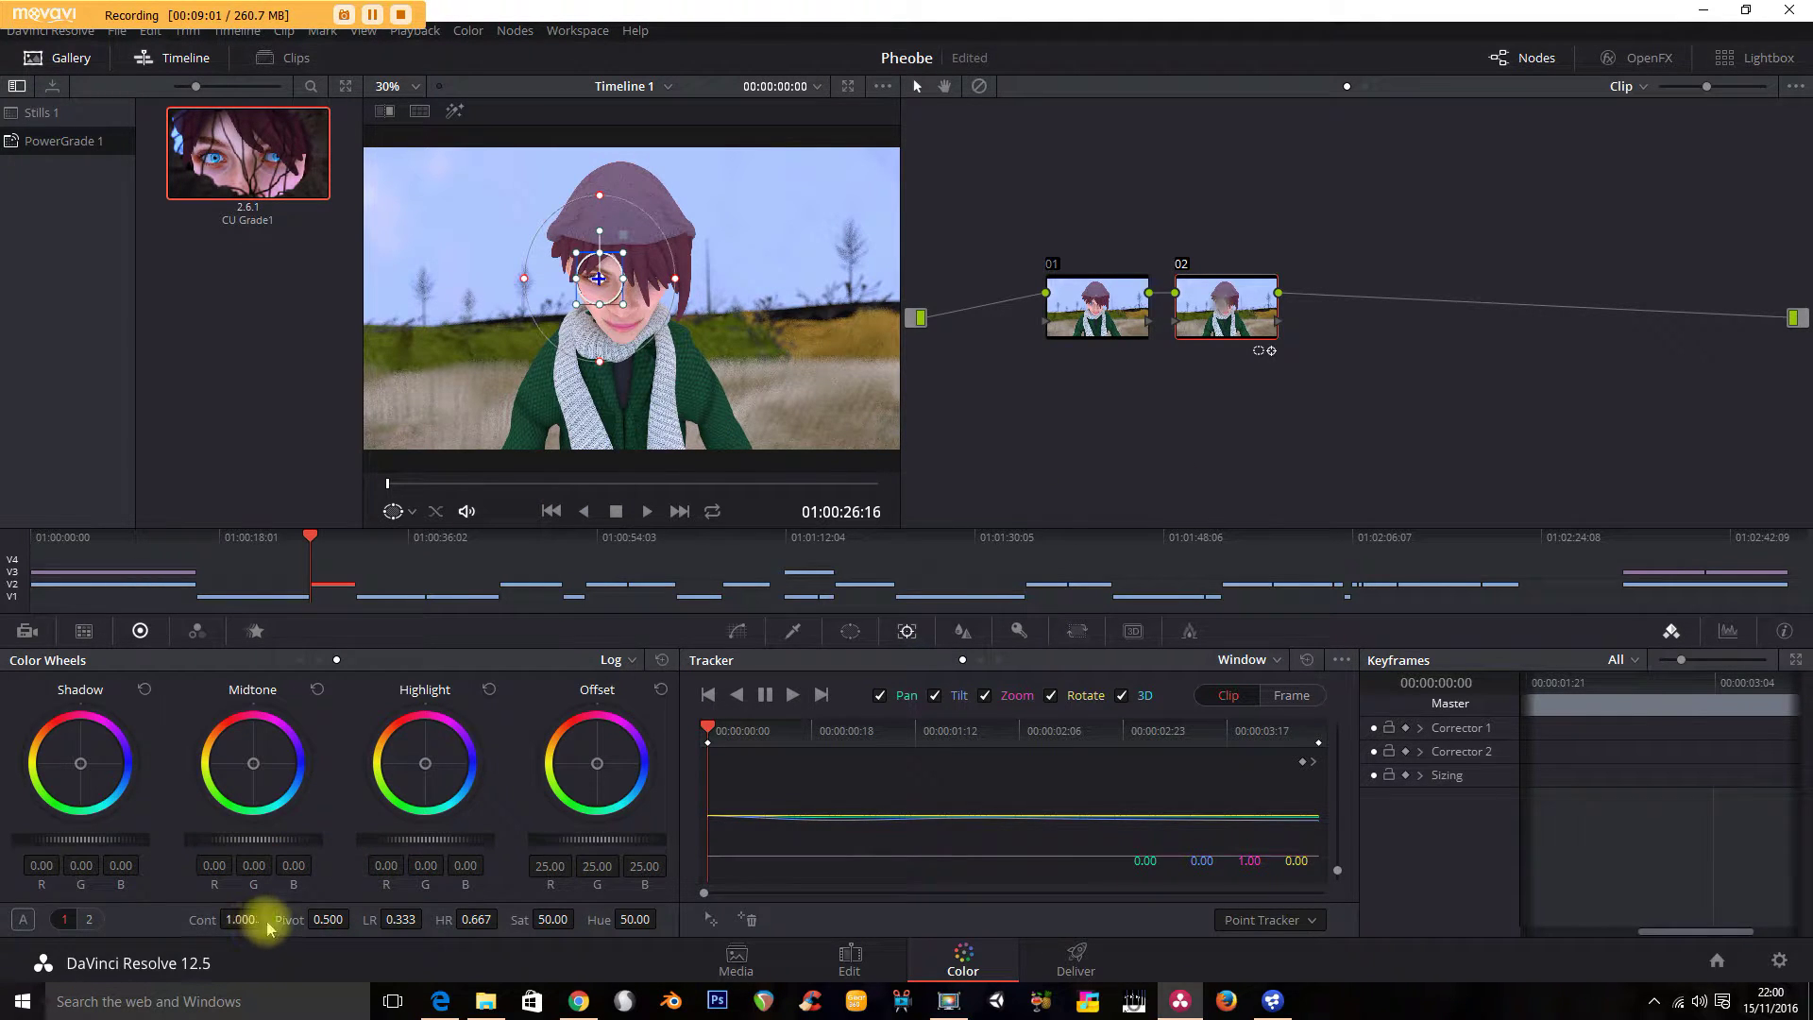
Lower node 02's Offset to 7.40, and tint Highlight to 0.10, -0.10, 0.64 and Midtone to 0.04, -0.03, 0.17.
left_click(88, 919)
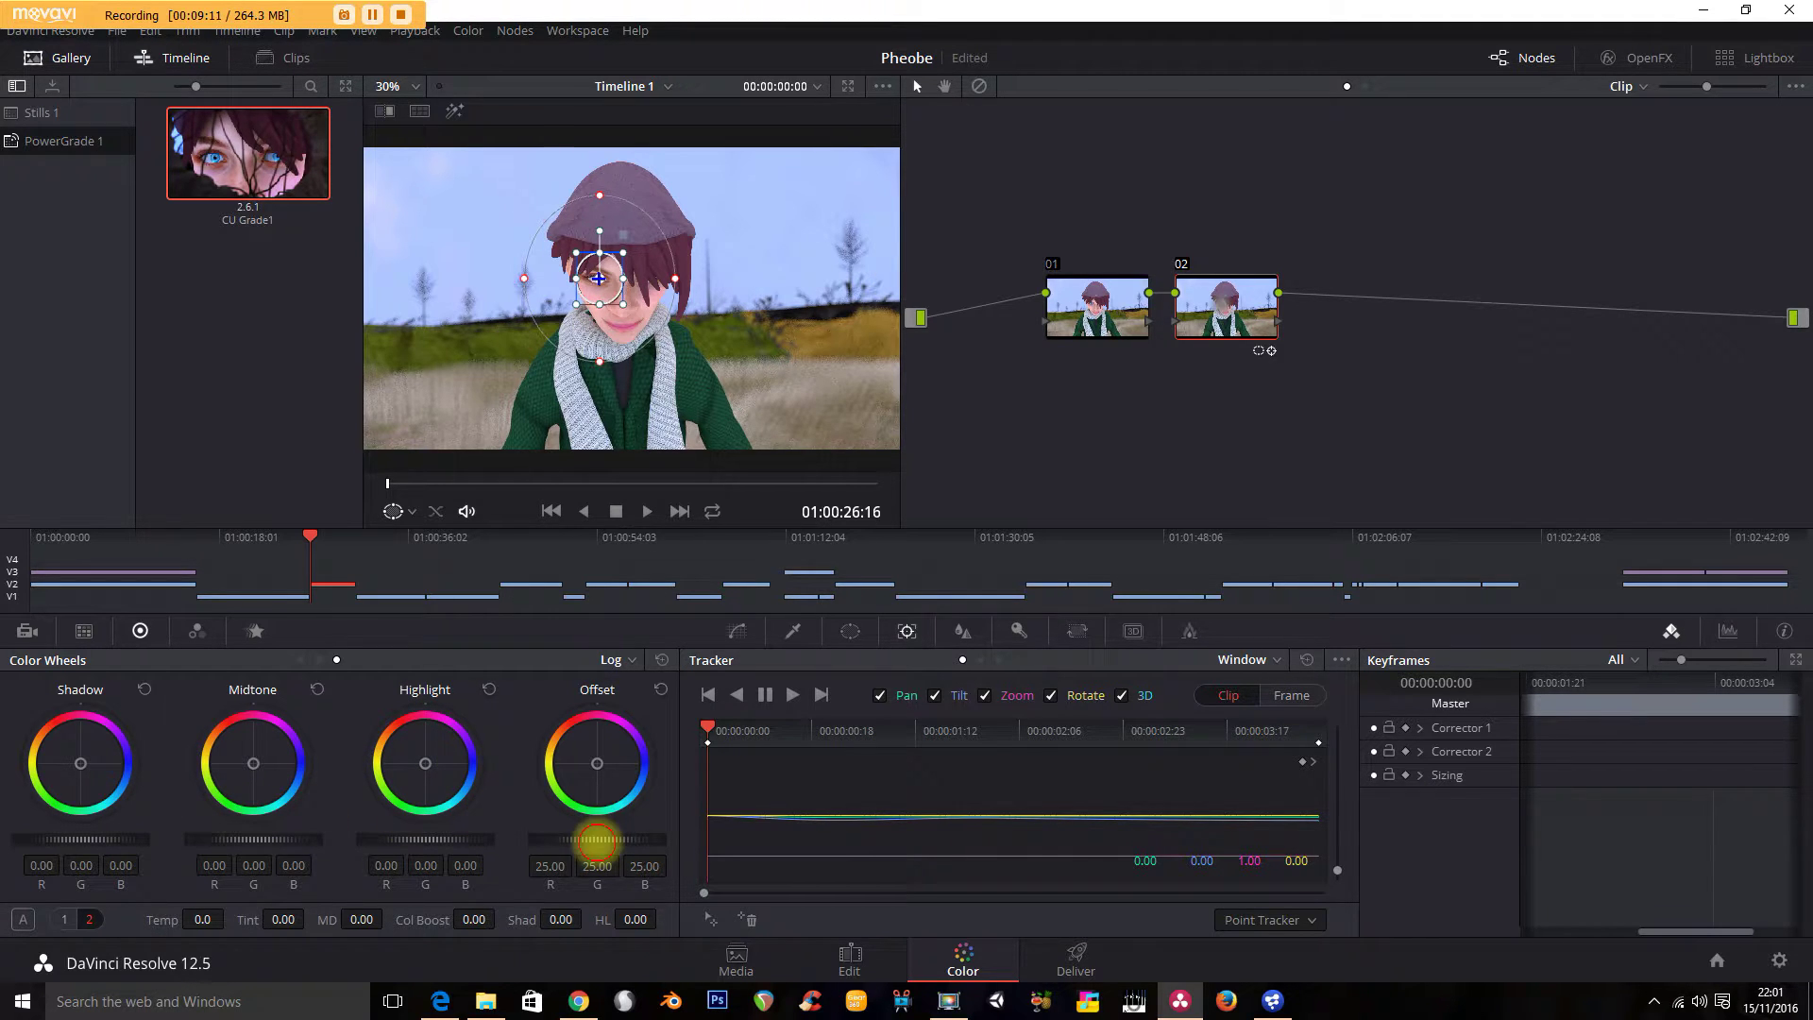
left_click_drag(557, 837, 5, 776)
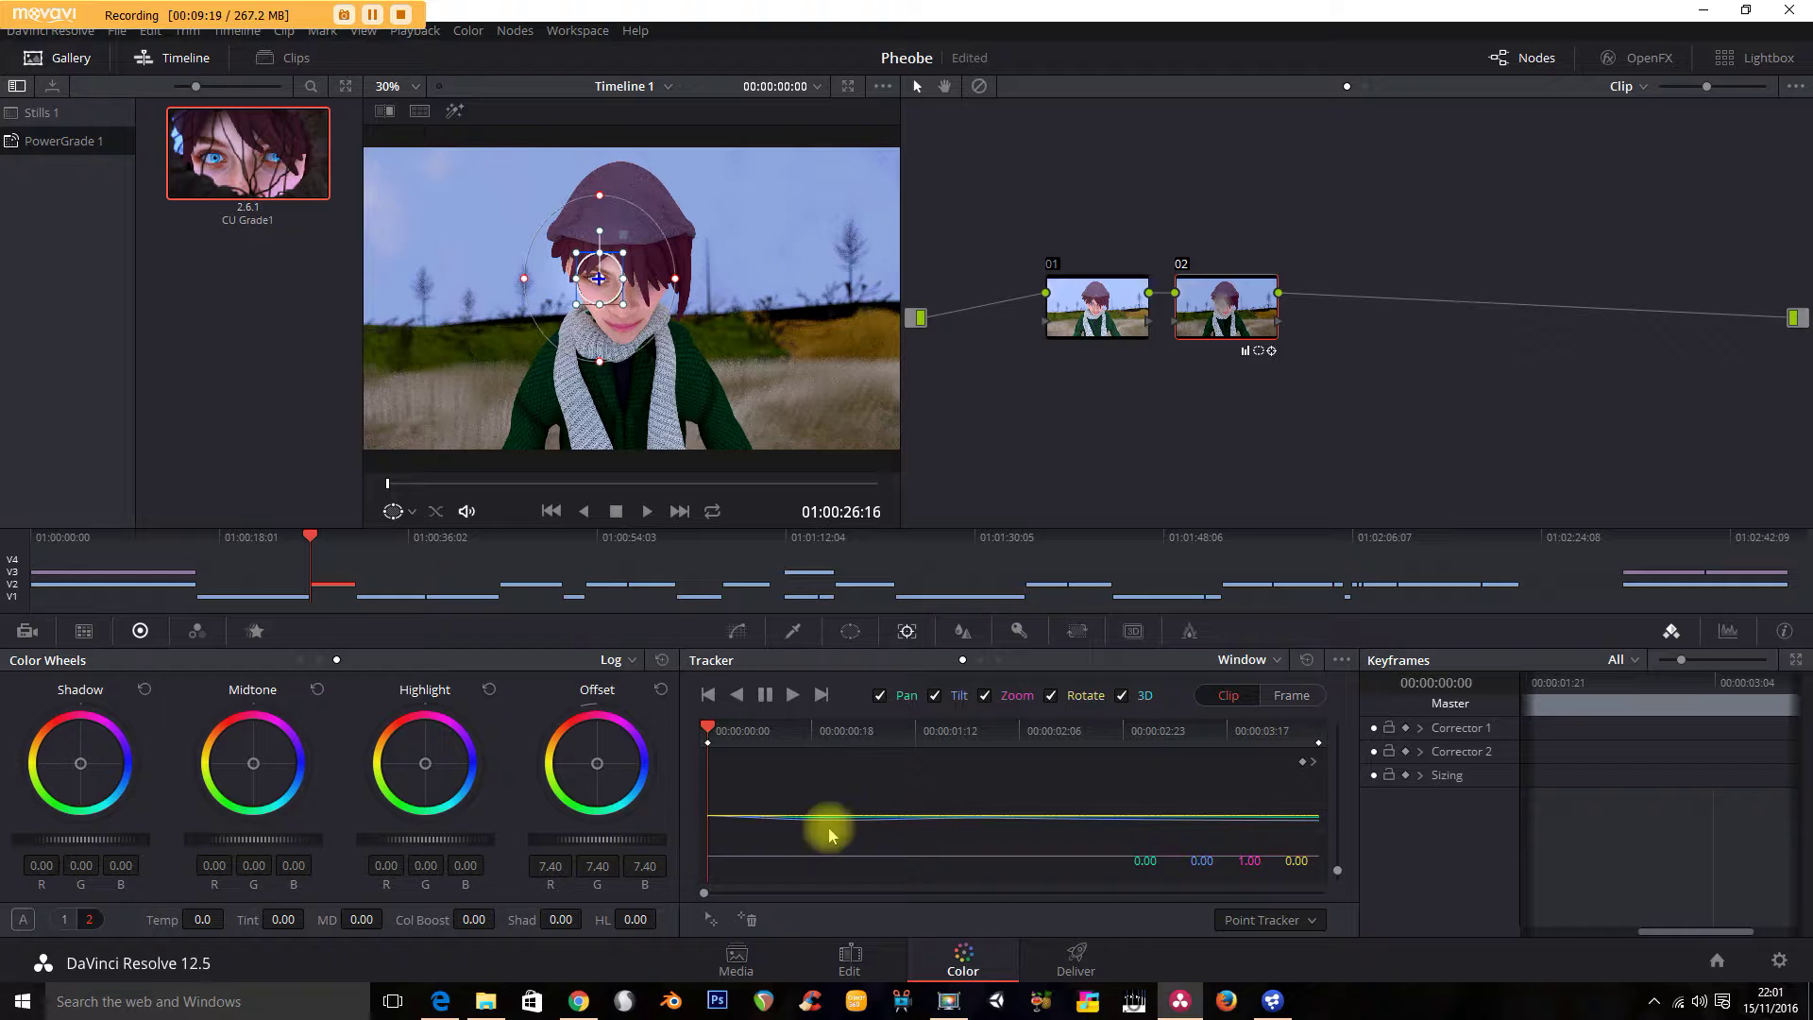
left_click_drag(732, 732, 1224, 727)
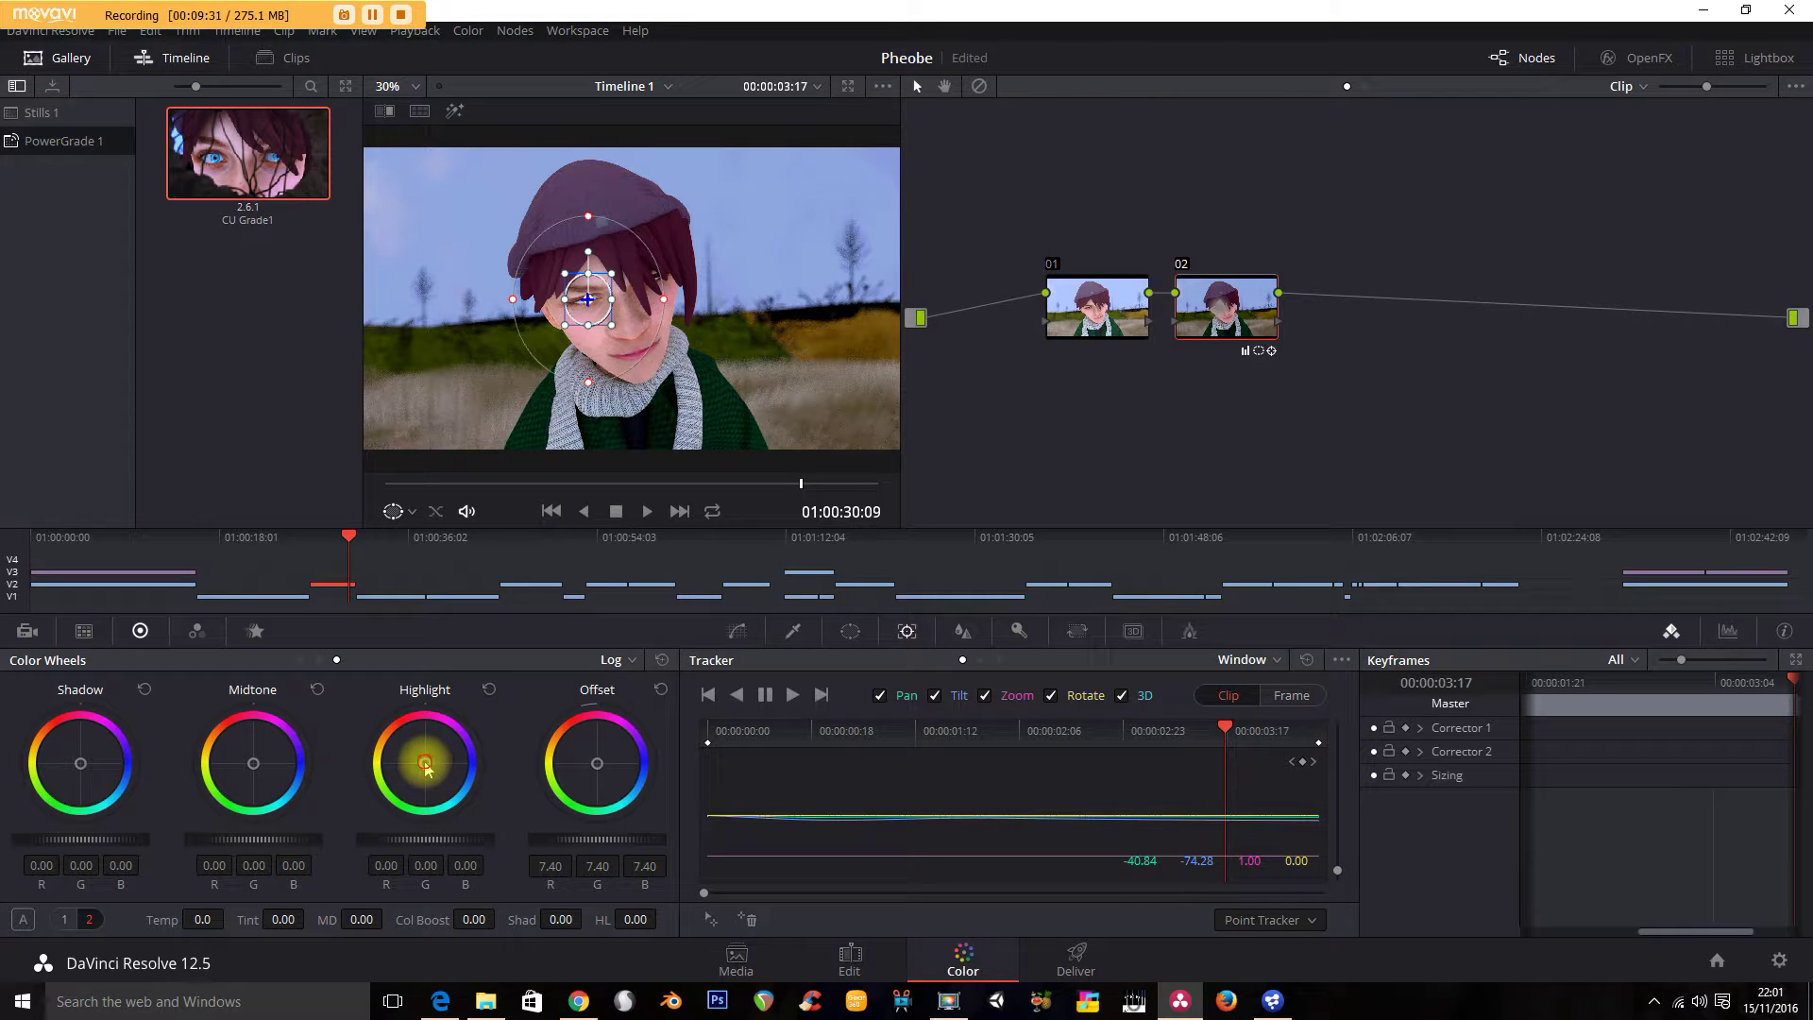
left_click_drag(458, 762, 553, 725)
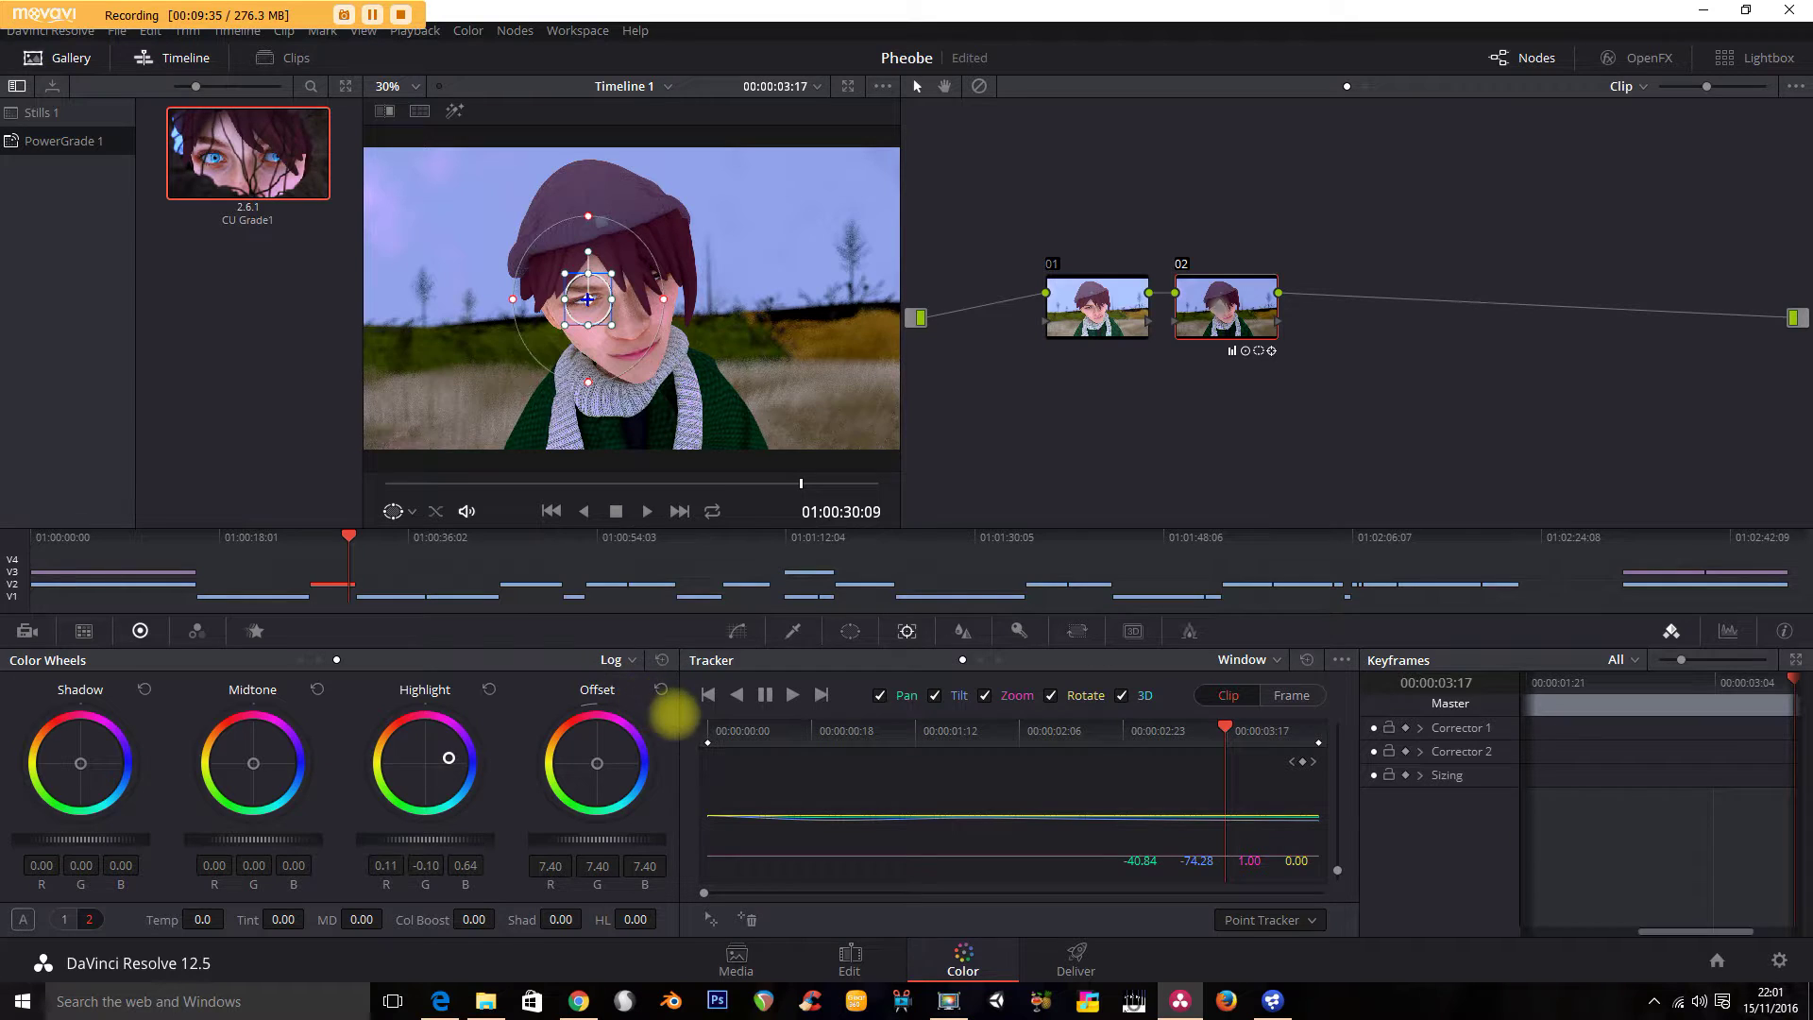
left_click_drag(256, 761, 297, 763)
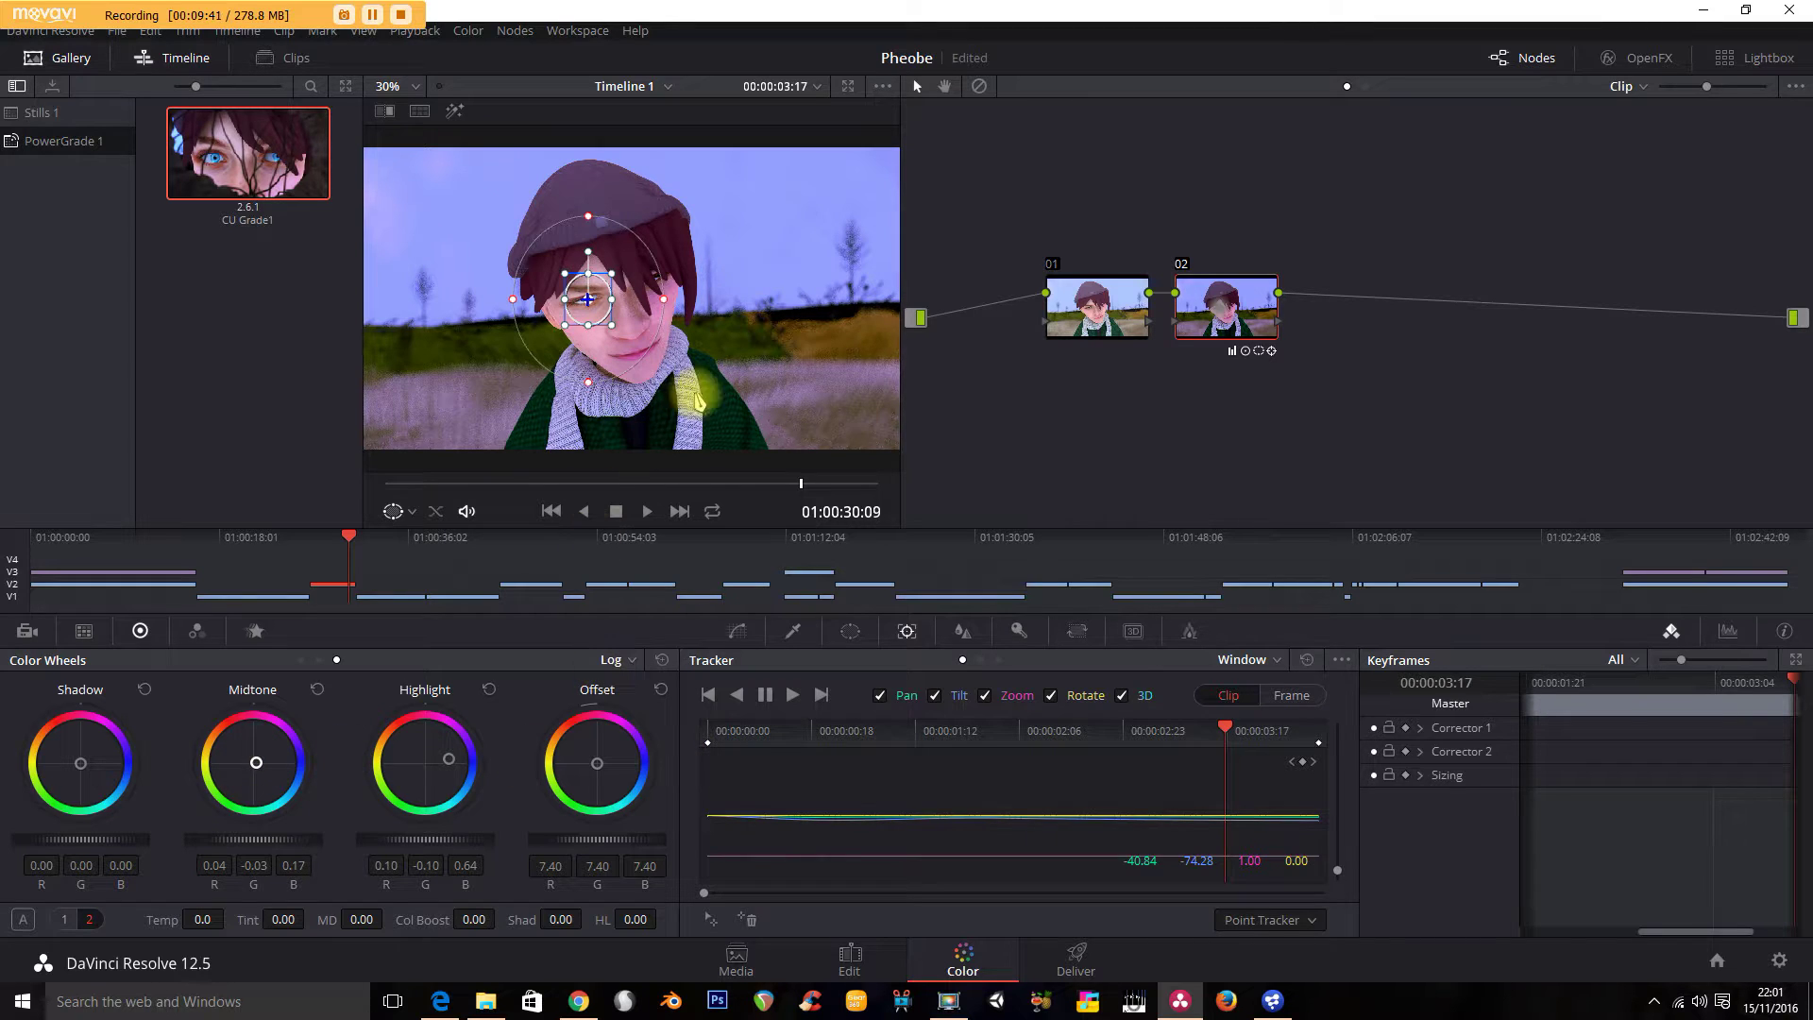
Review the graded clip 03 in the larger Deliver page viewer up to 01:00:29:14, and return to the Color page.
left_click(1076, 961)
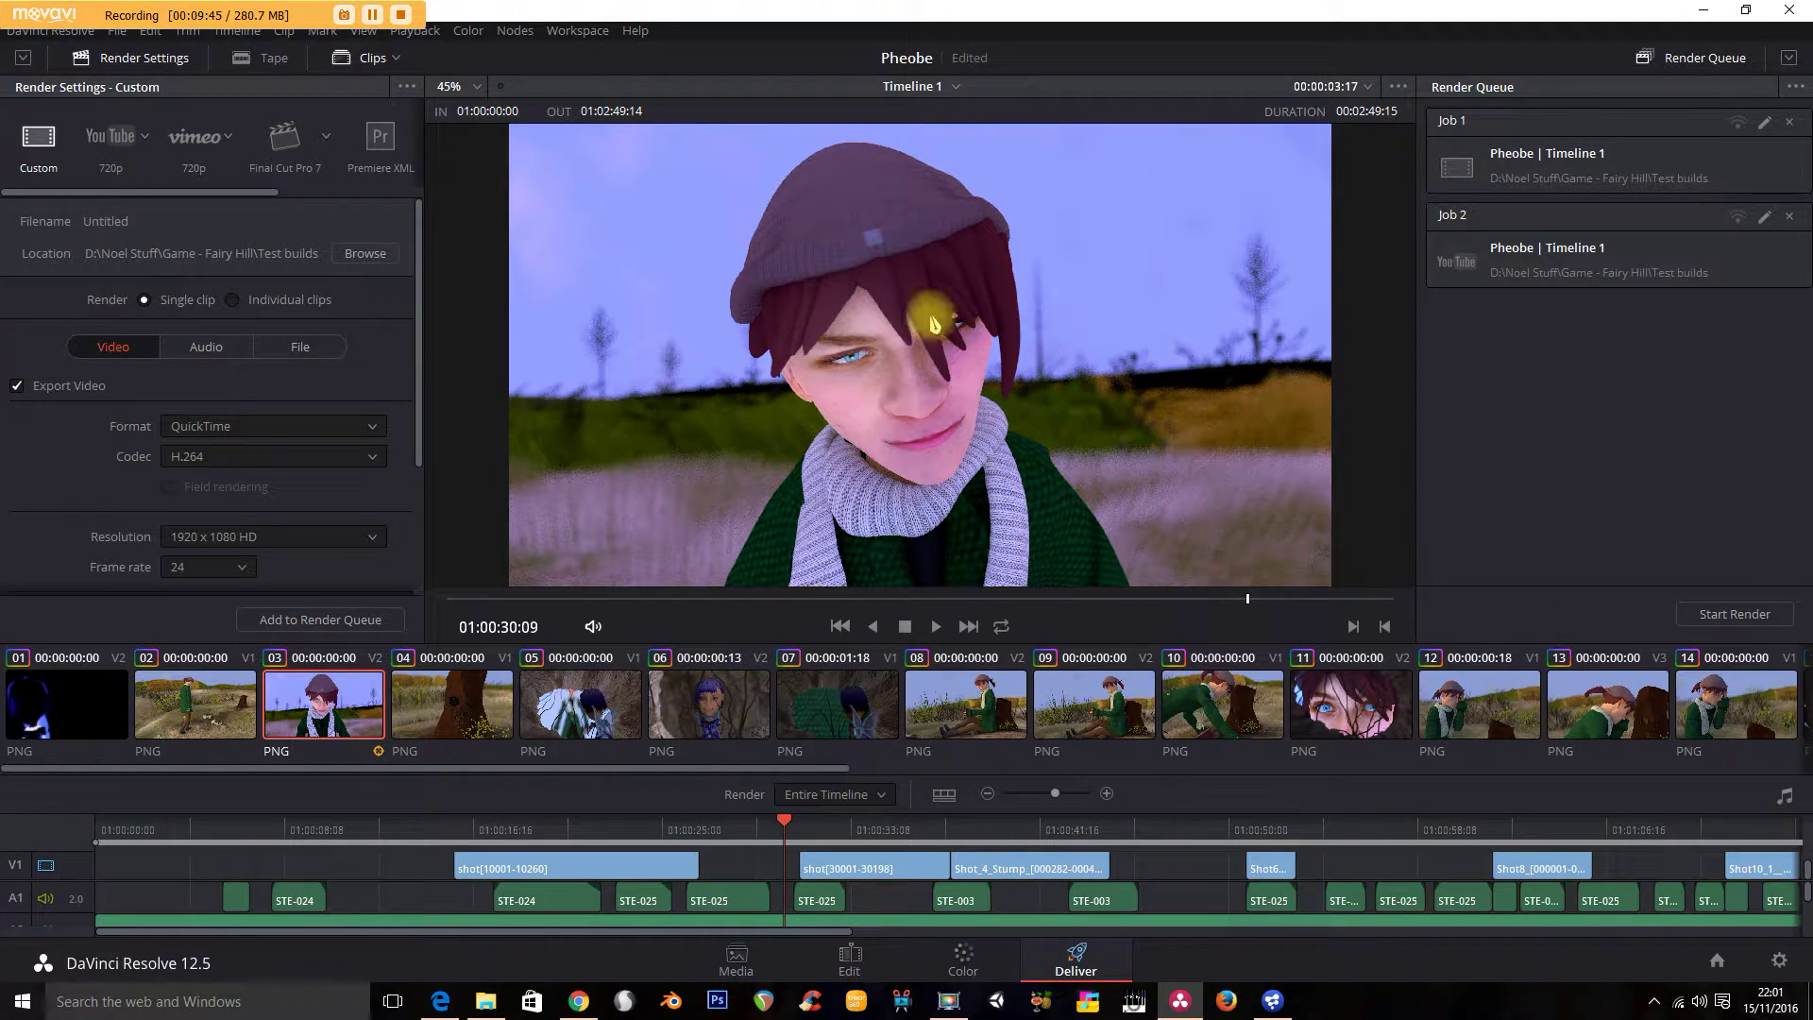
mouse_move(1231, 599)
left_mouse_down()
mouse_move(465, 599)
mouse_move(1234, 591)
mouse_move(1323, 570)
mouse_move(781, 591)
mouse_move(862, 566)
mouse_move(1080, 566)
left_mouse_up()
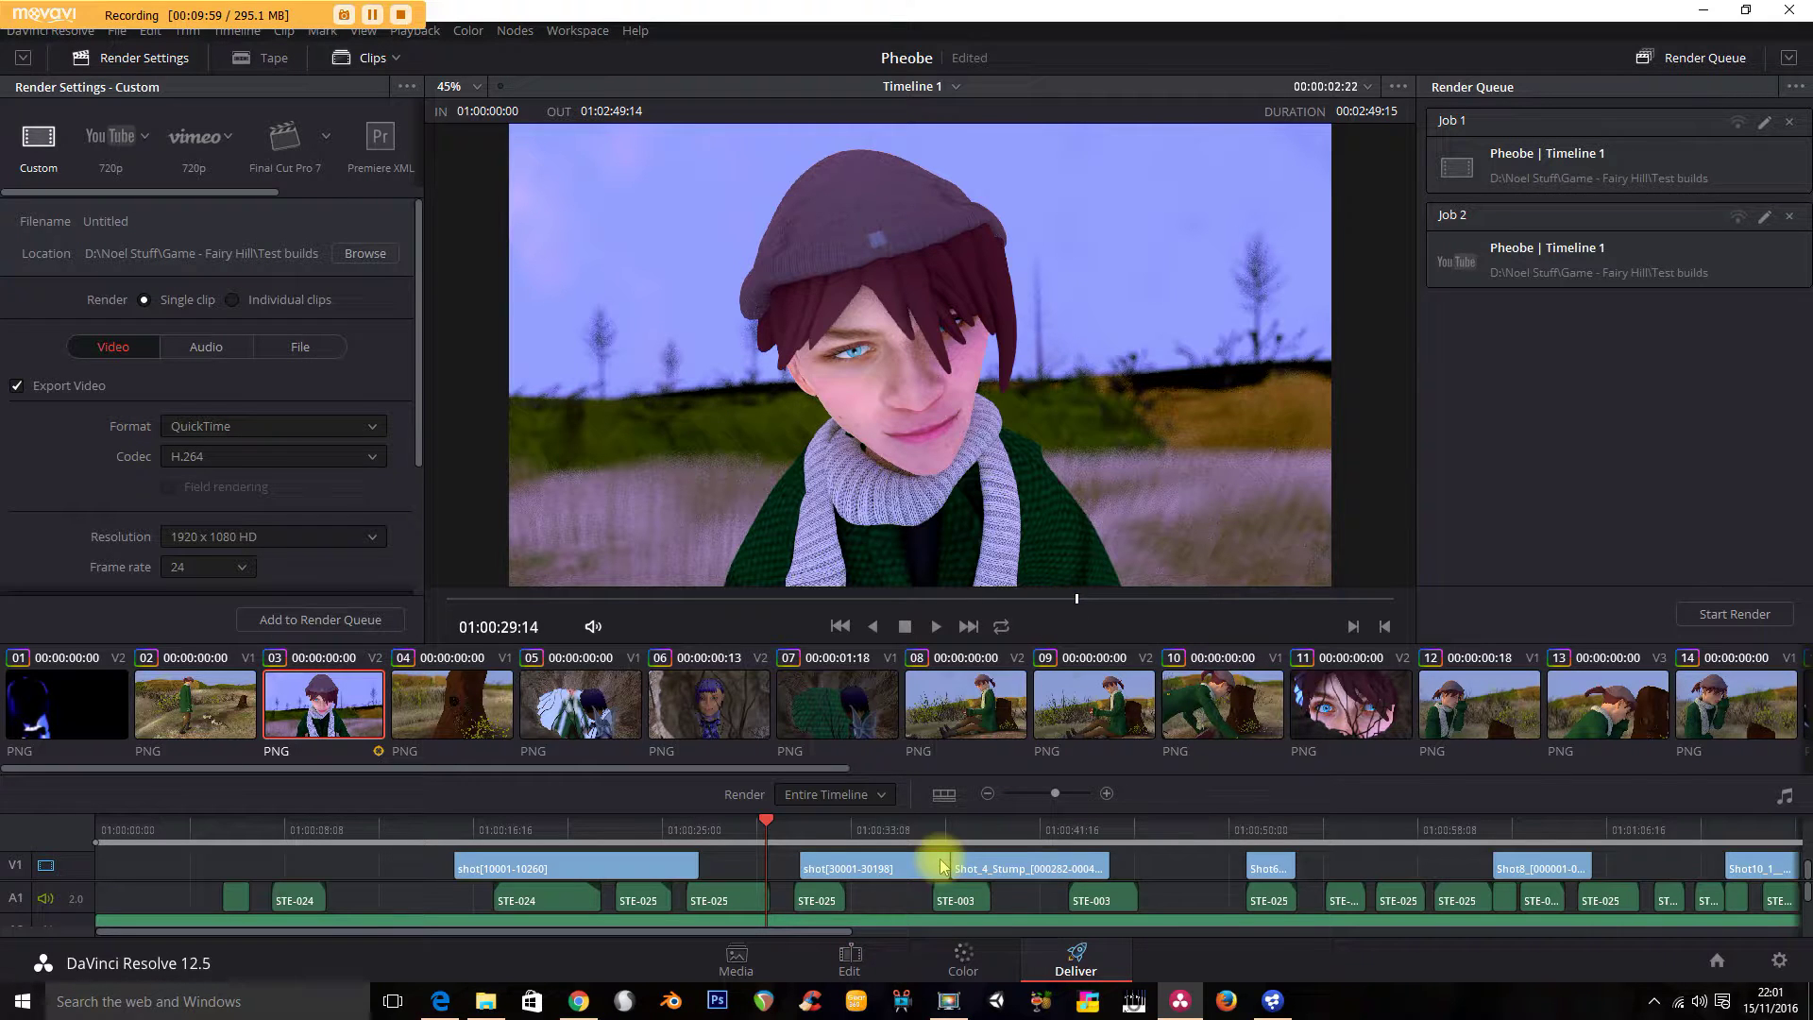
left_click(949, 972)
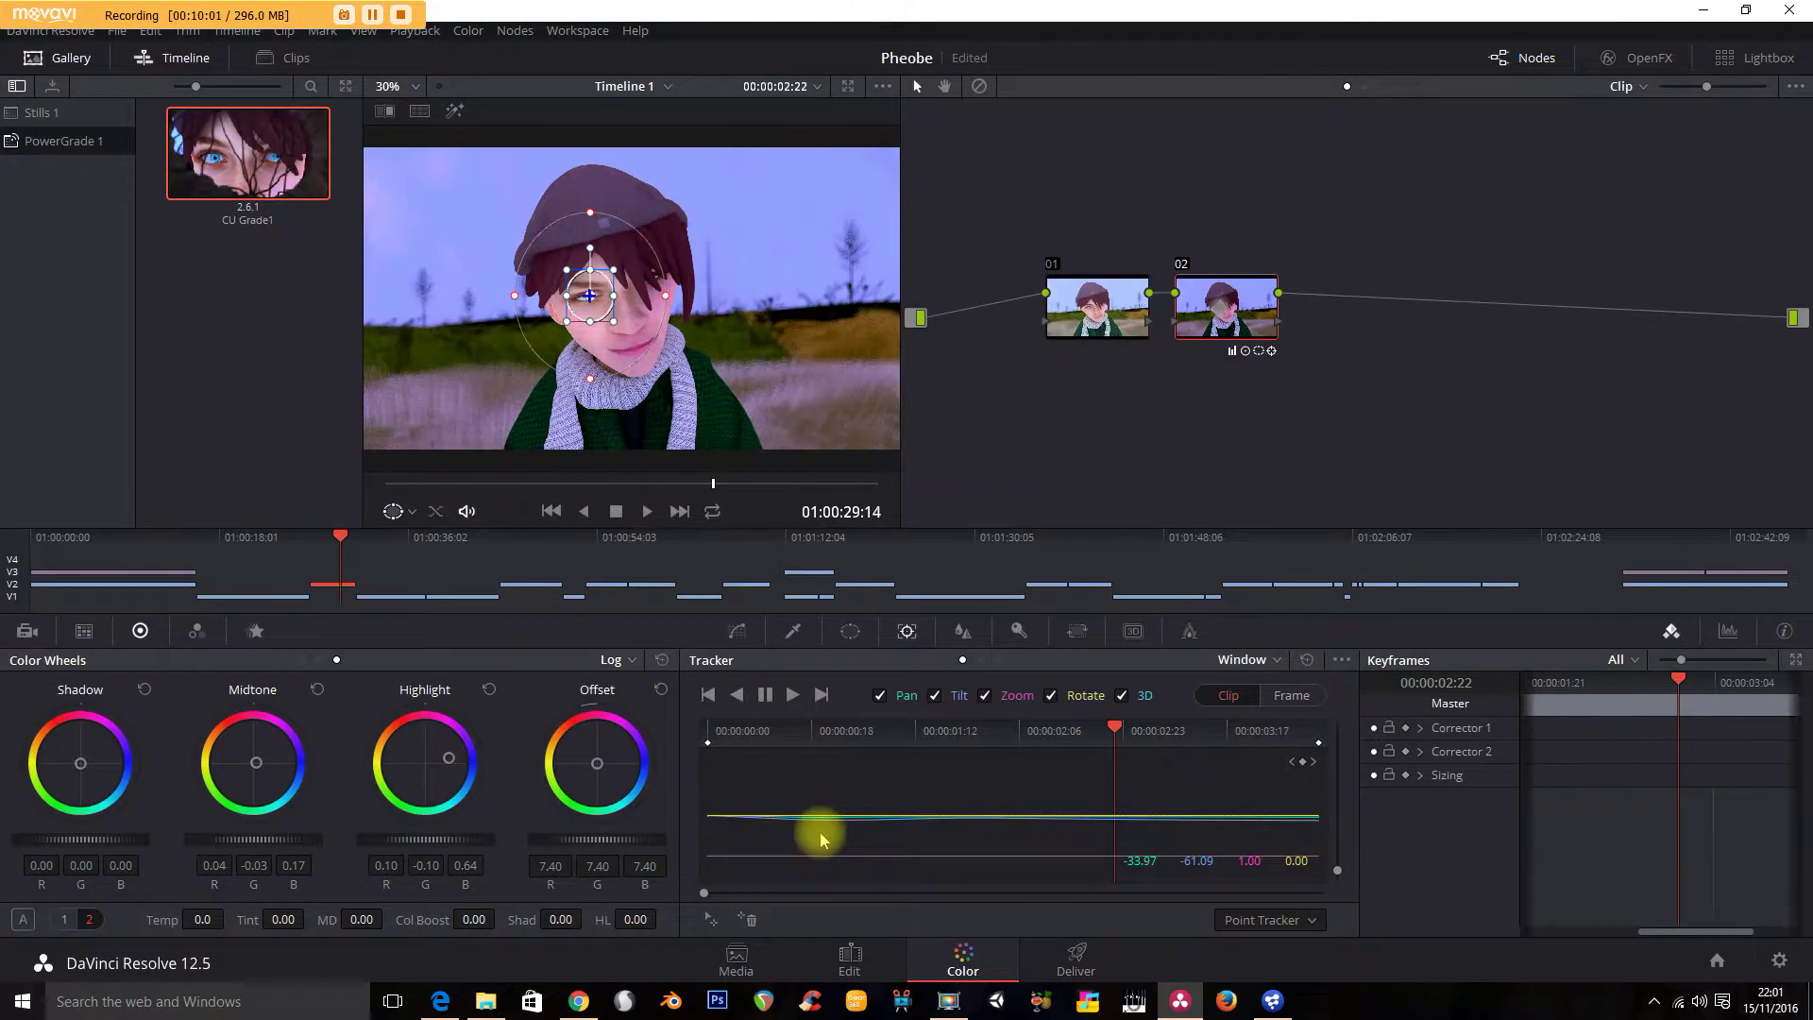
Check the eye window's tracking at several points along clip 03, and return to the clip's first frame.
left_click_drag(1107, 741, 771, 732)
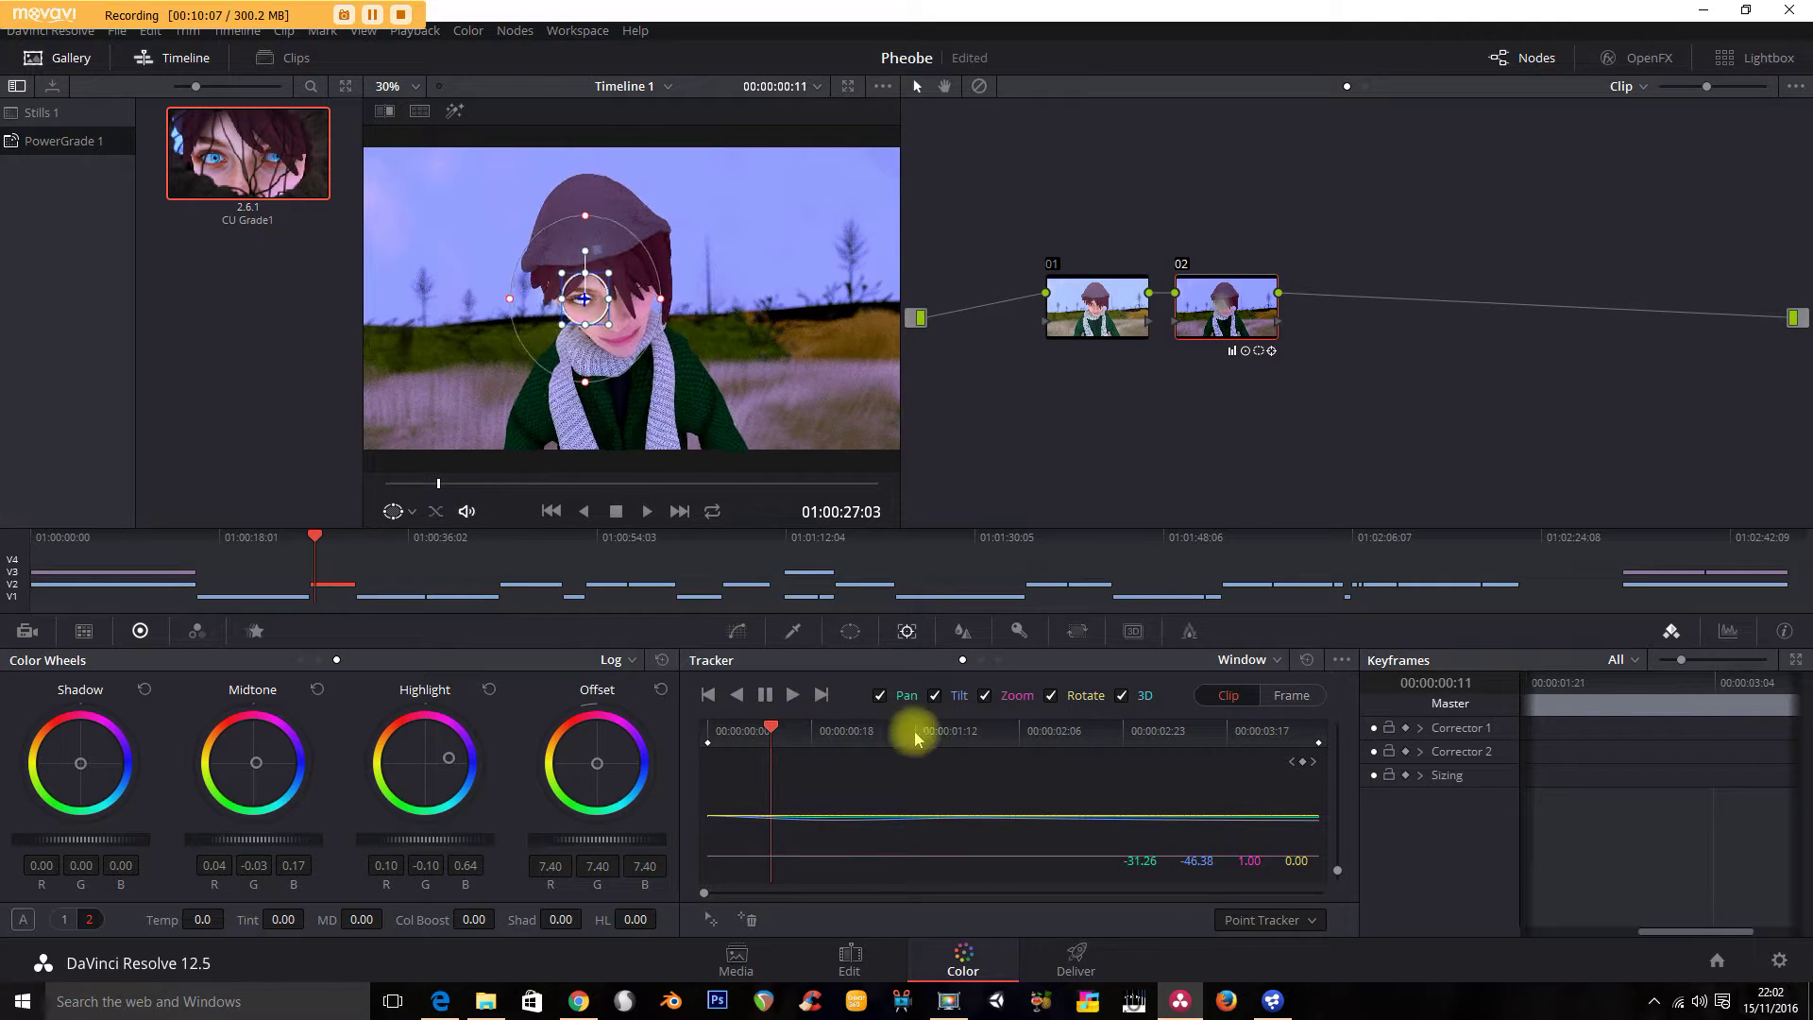
left_click(1247, 732)
left_click(708, 695)
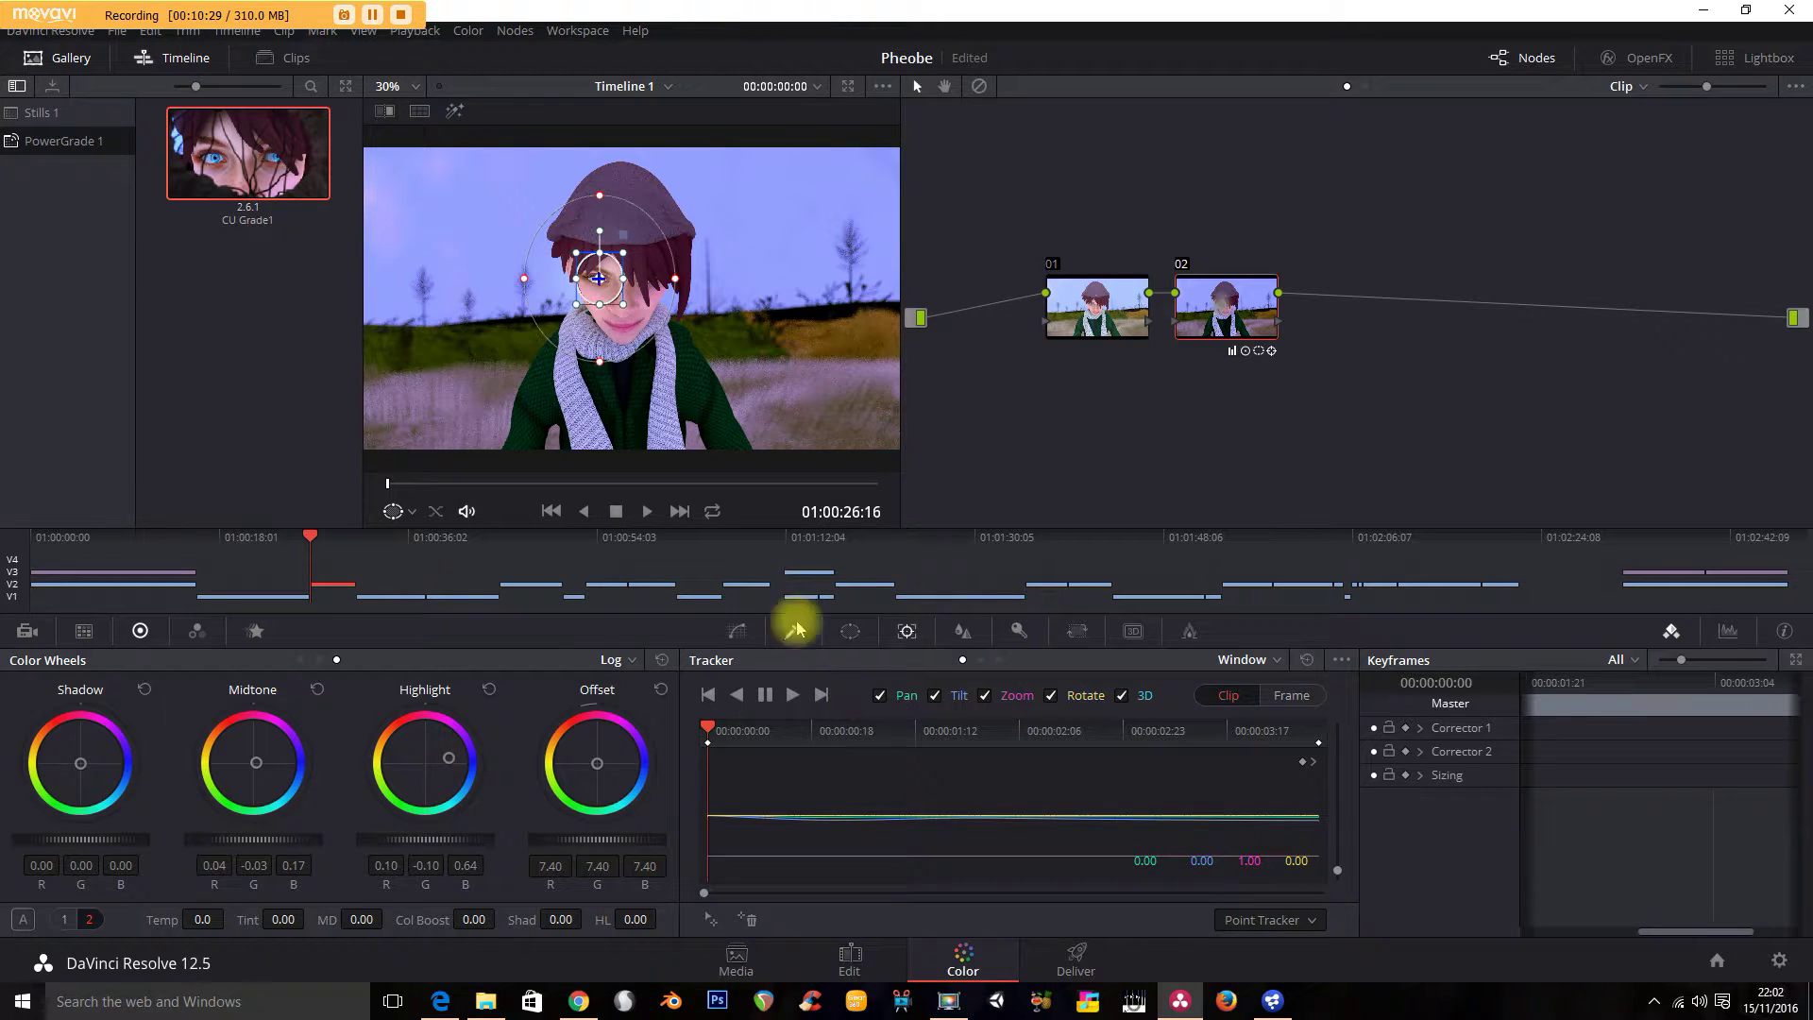
Switch to Fusion, shrink its window, and open the Blackmagic Design website from its About information in Google Chrome.
left_click(1272, 1001)
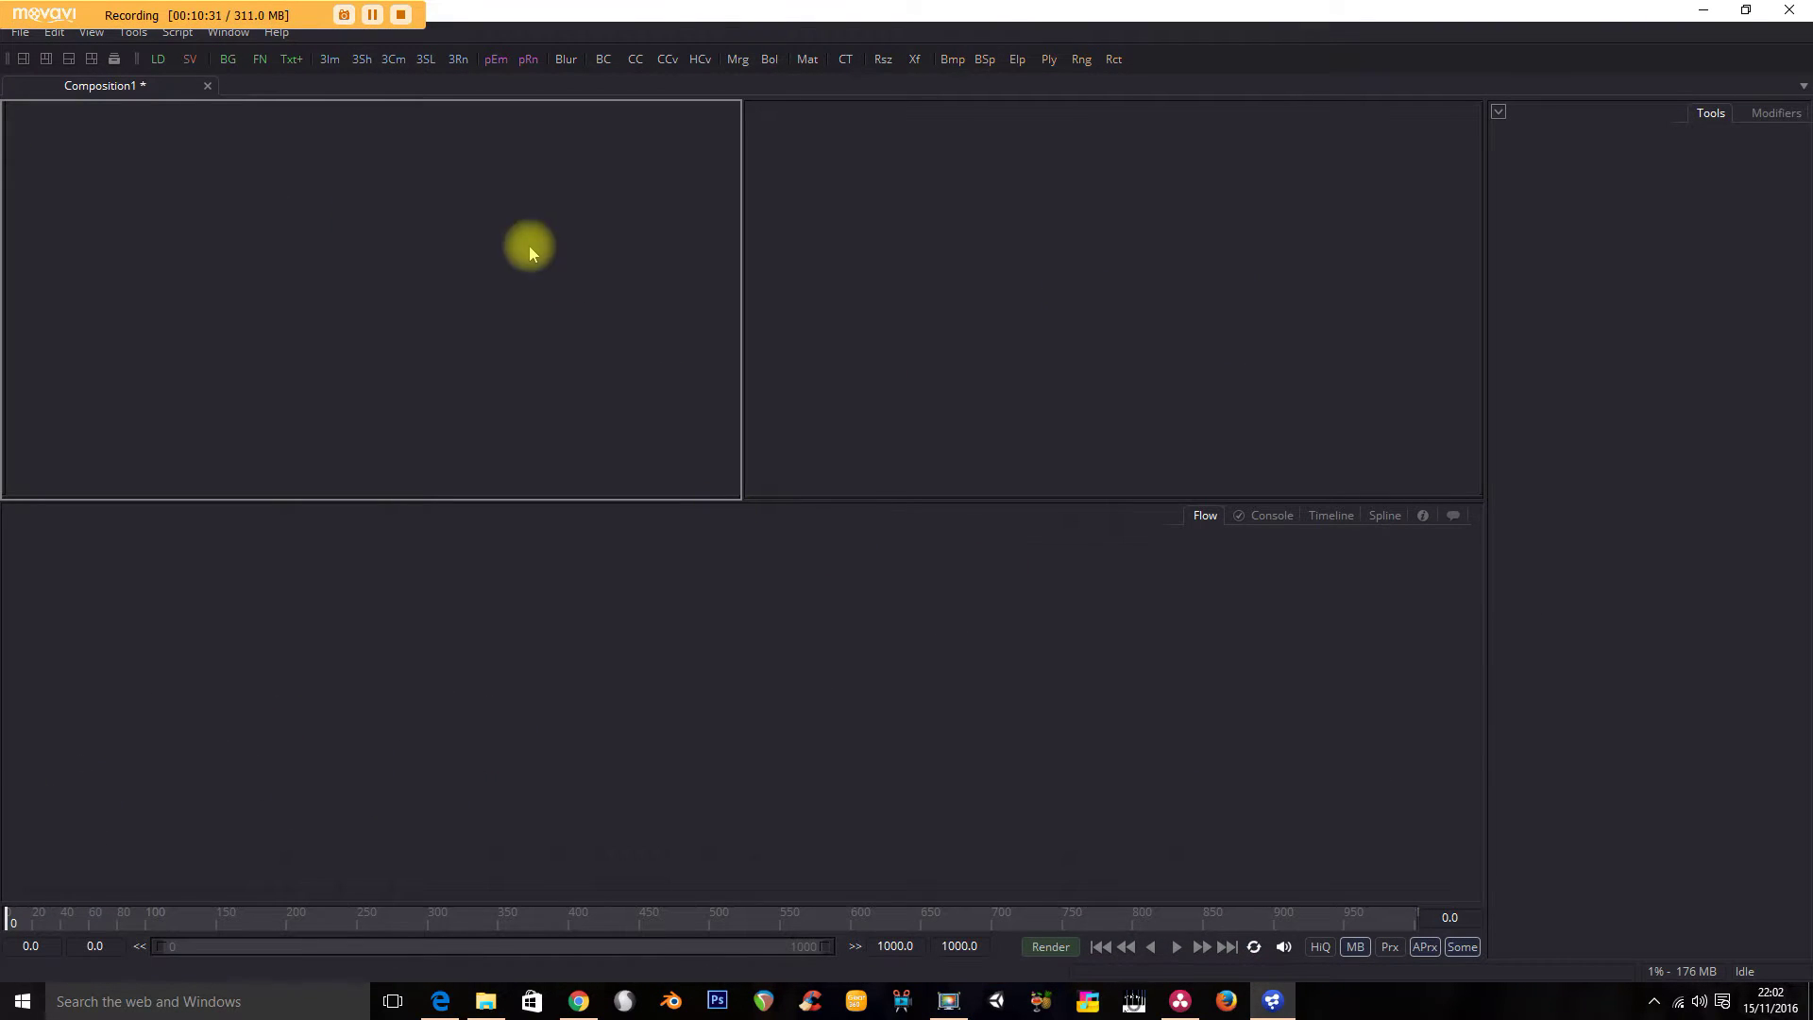
left_click_drag(661, 8, 740, 69)
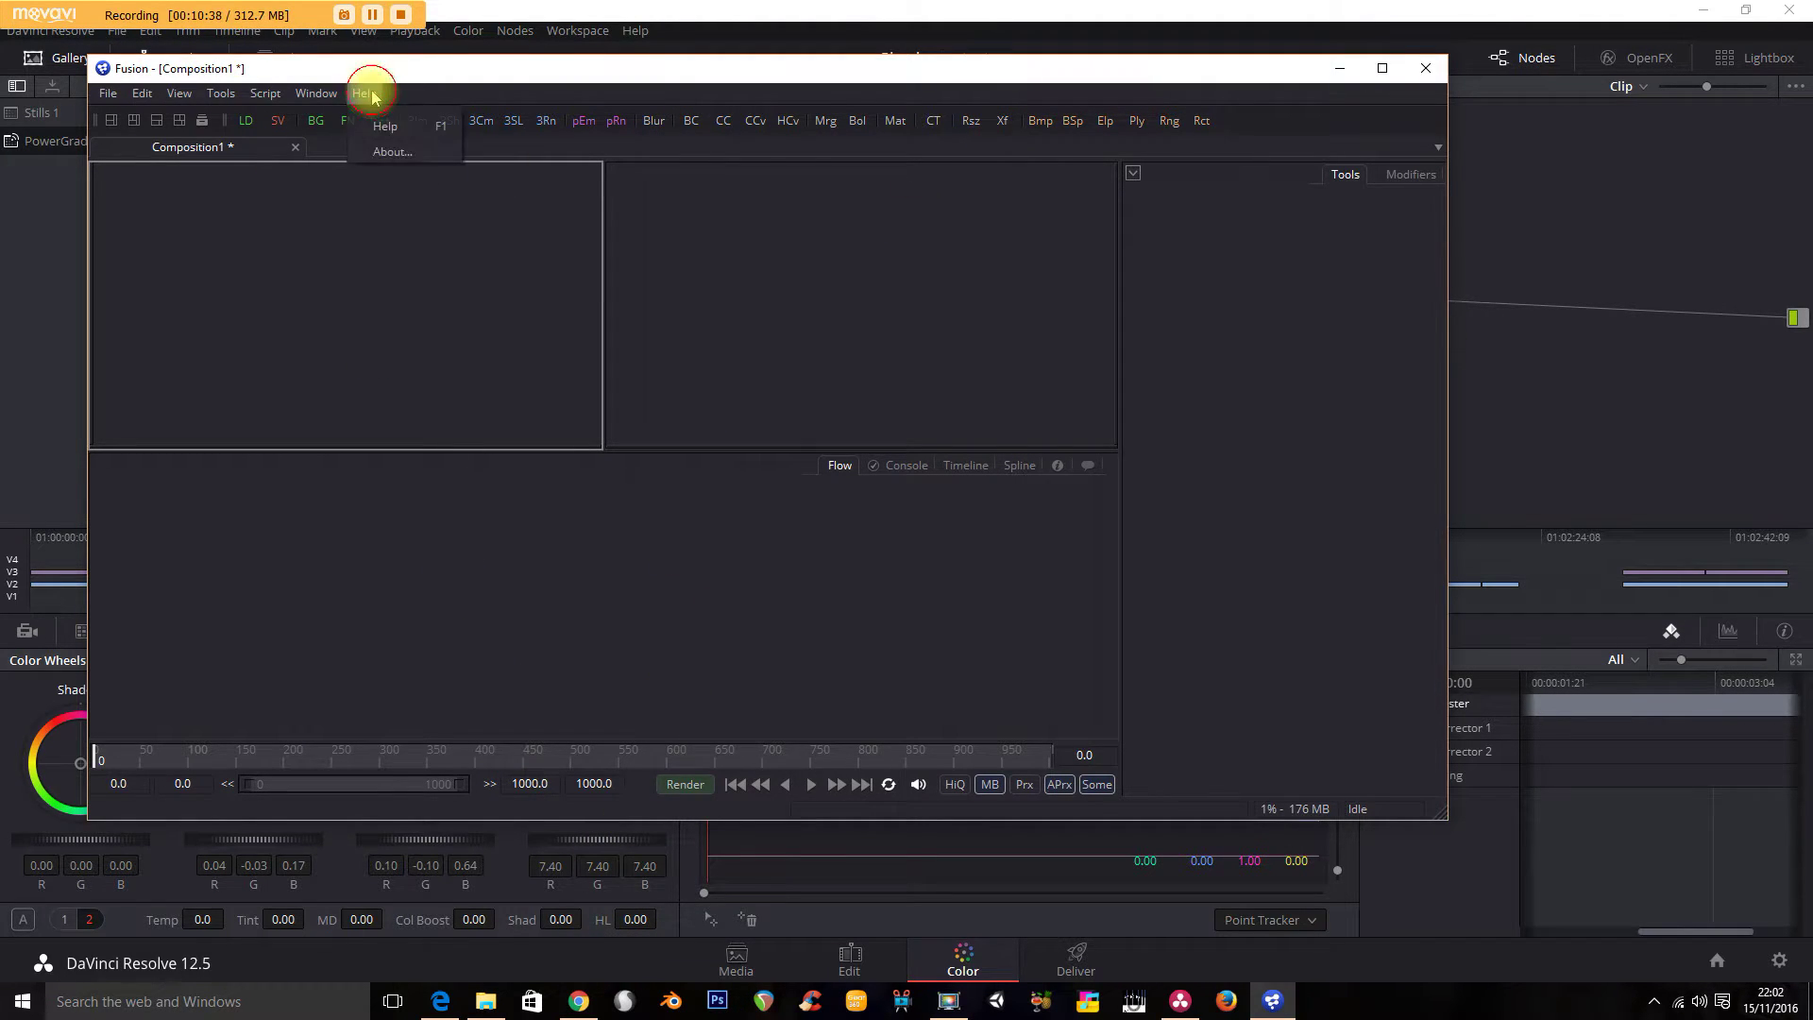
left_click(395, 151)
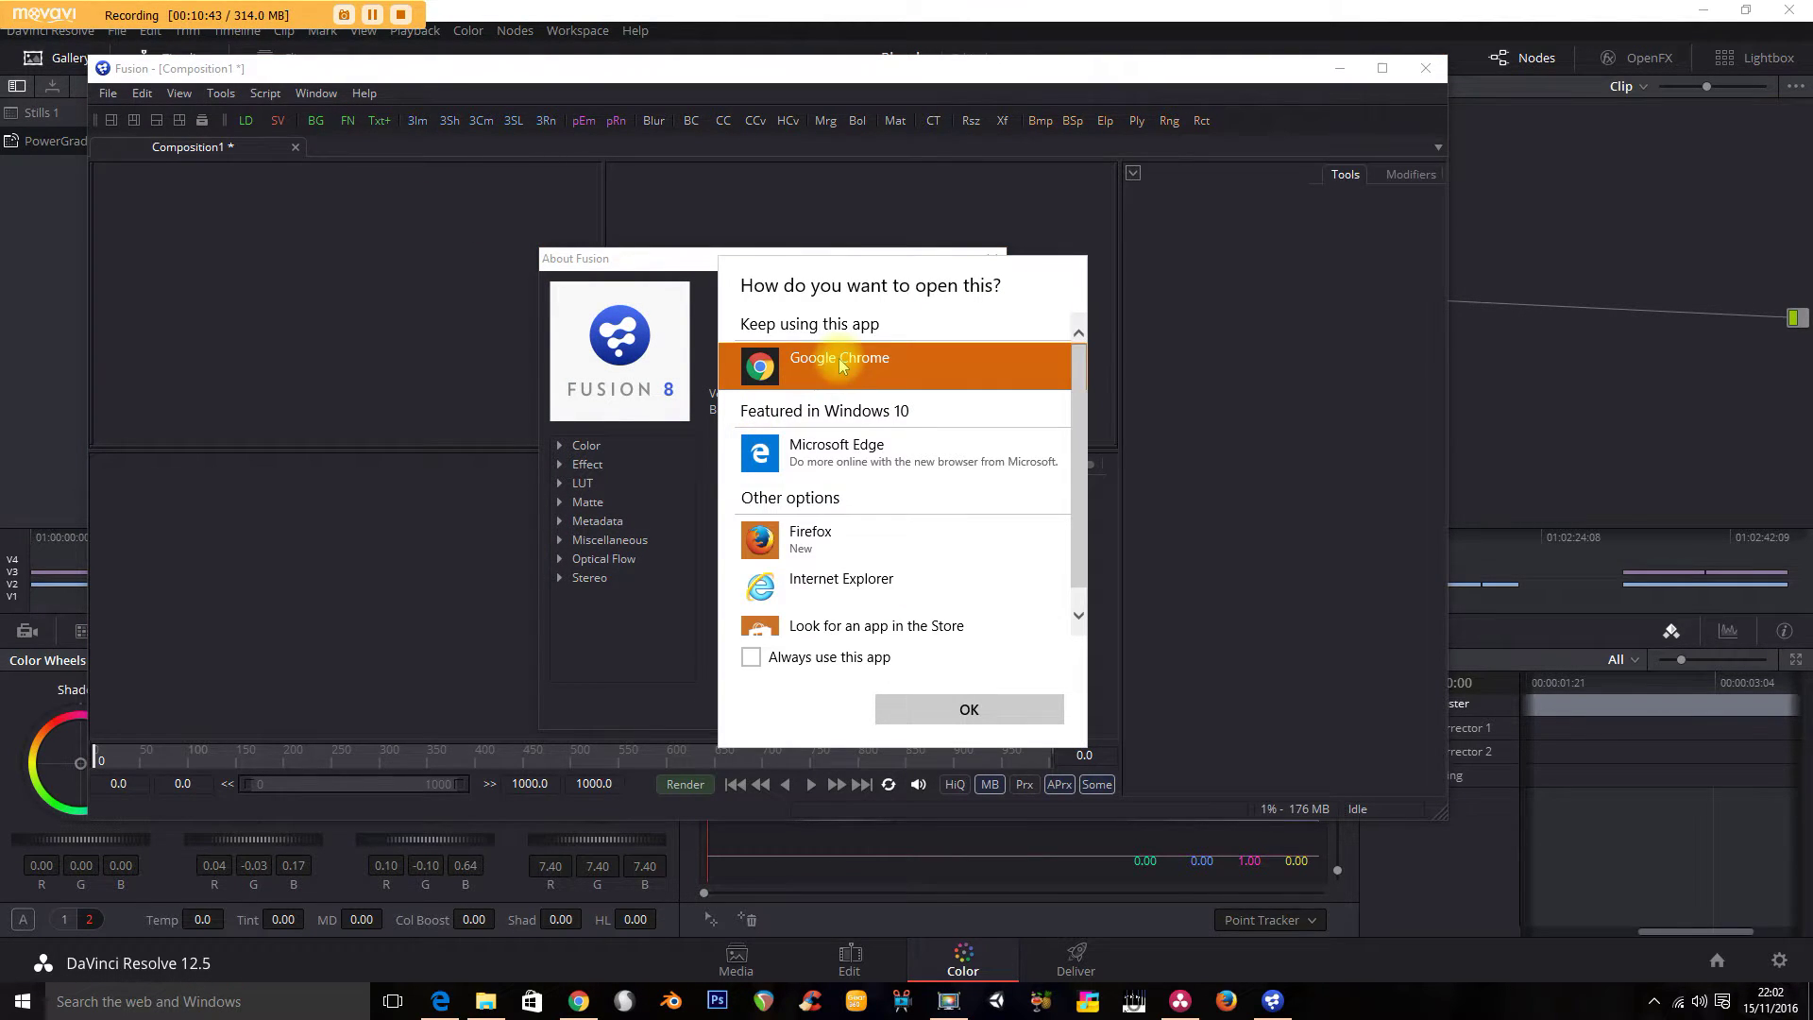
left_click(935, 708)
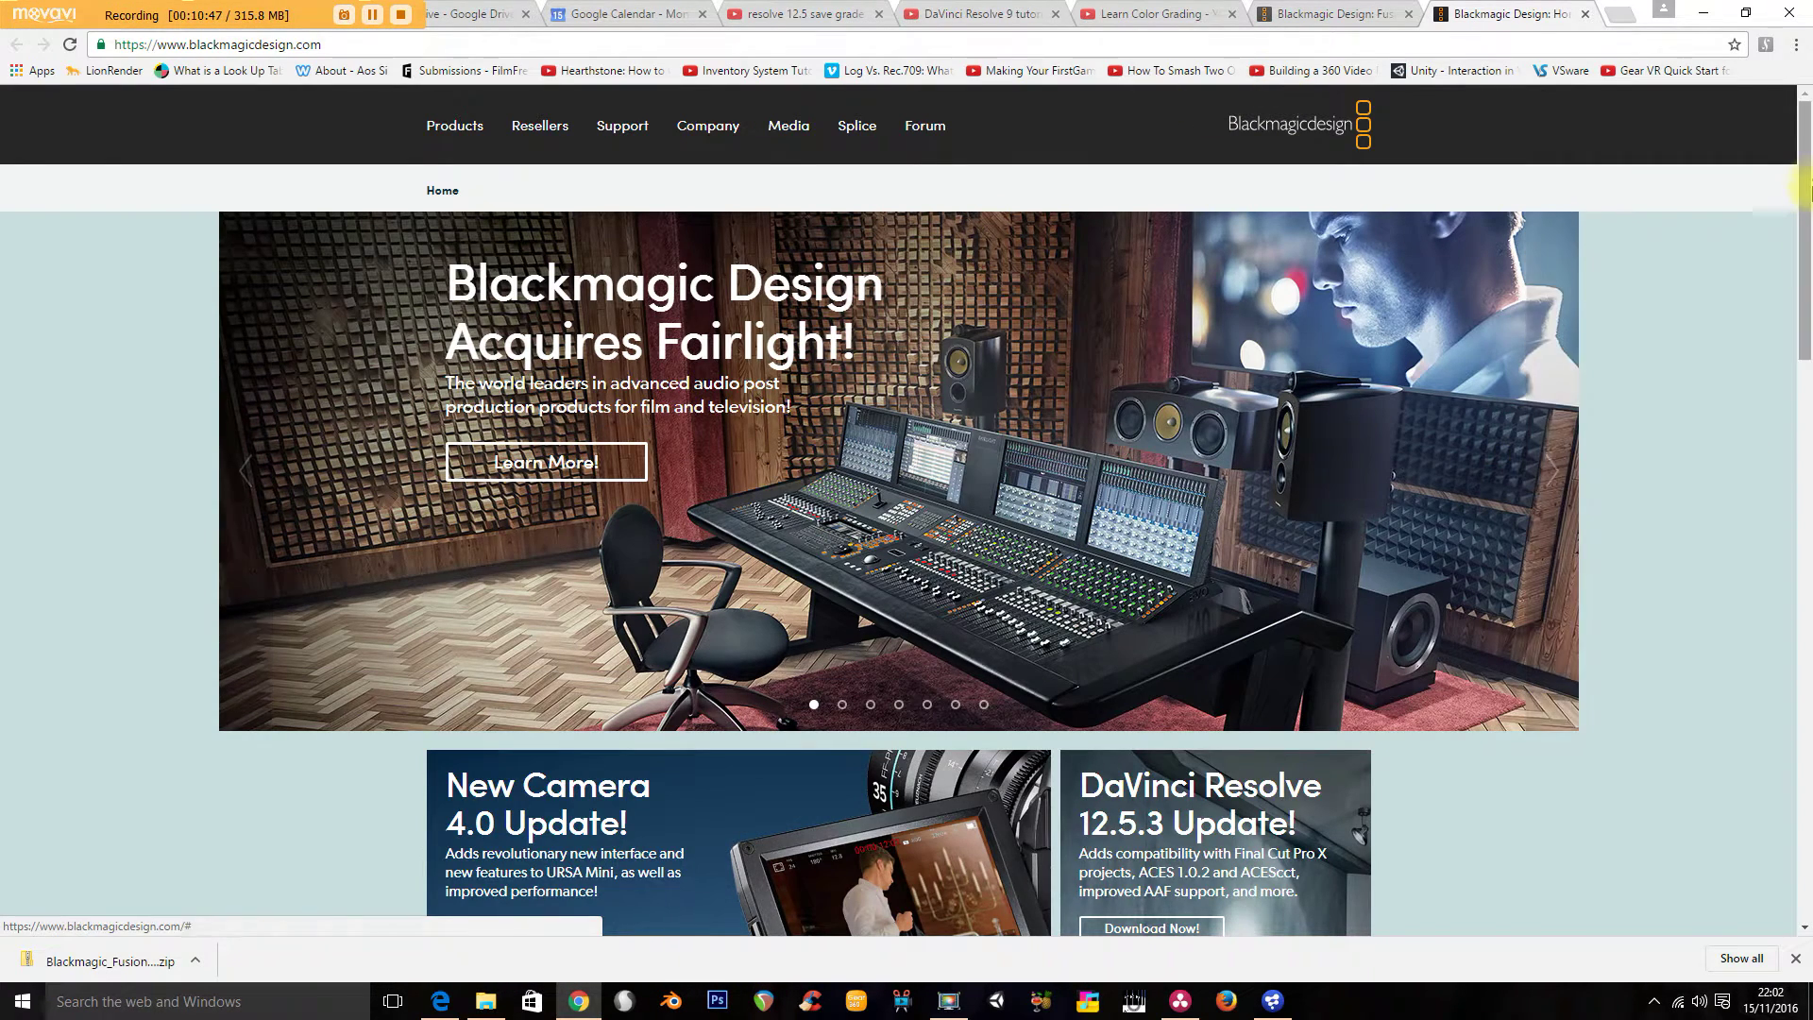
Find the Fusion 8.2 press release in the Blackmagic Design news, and read about the Studio edition's price and Fusion's features.
mouse_move(1799, 187)
left_mouse_down()
mouse_move(1799, 316)
mouse_move(1805, 166)
left_mouse_up()
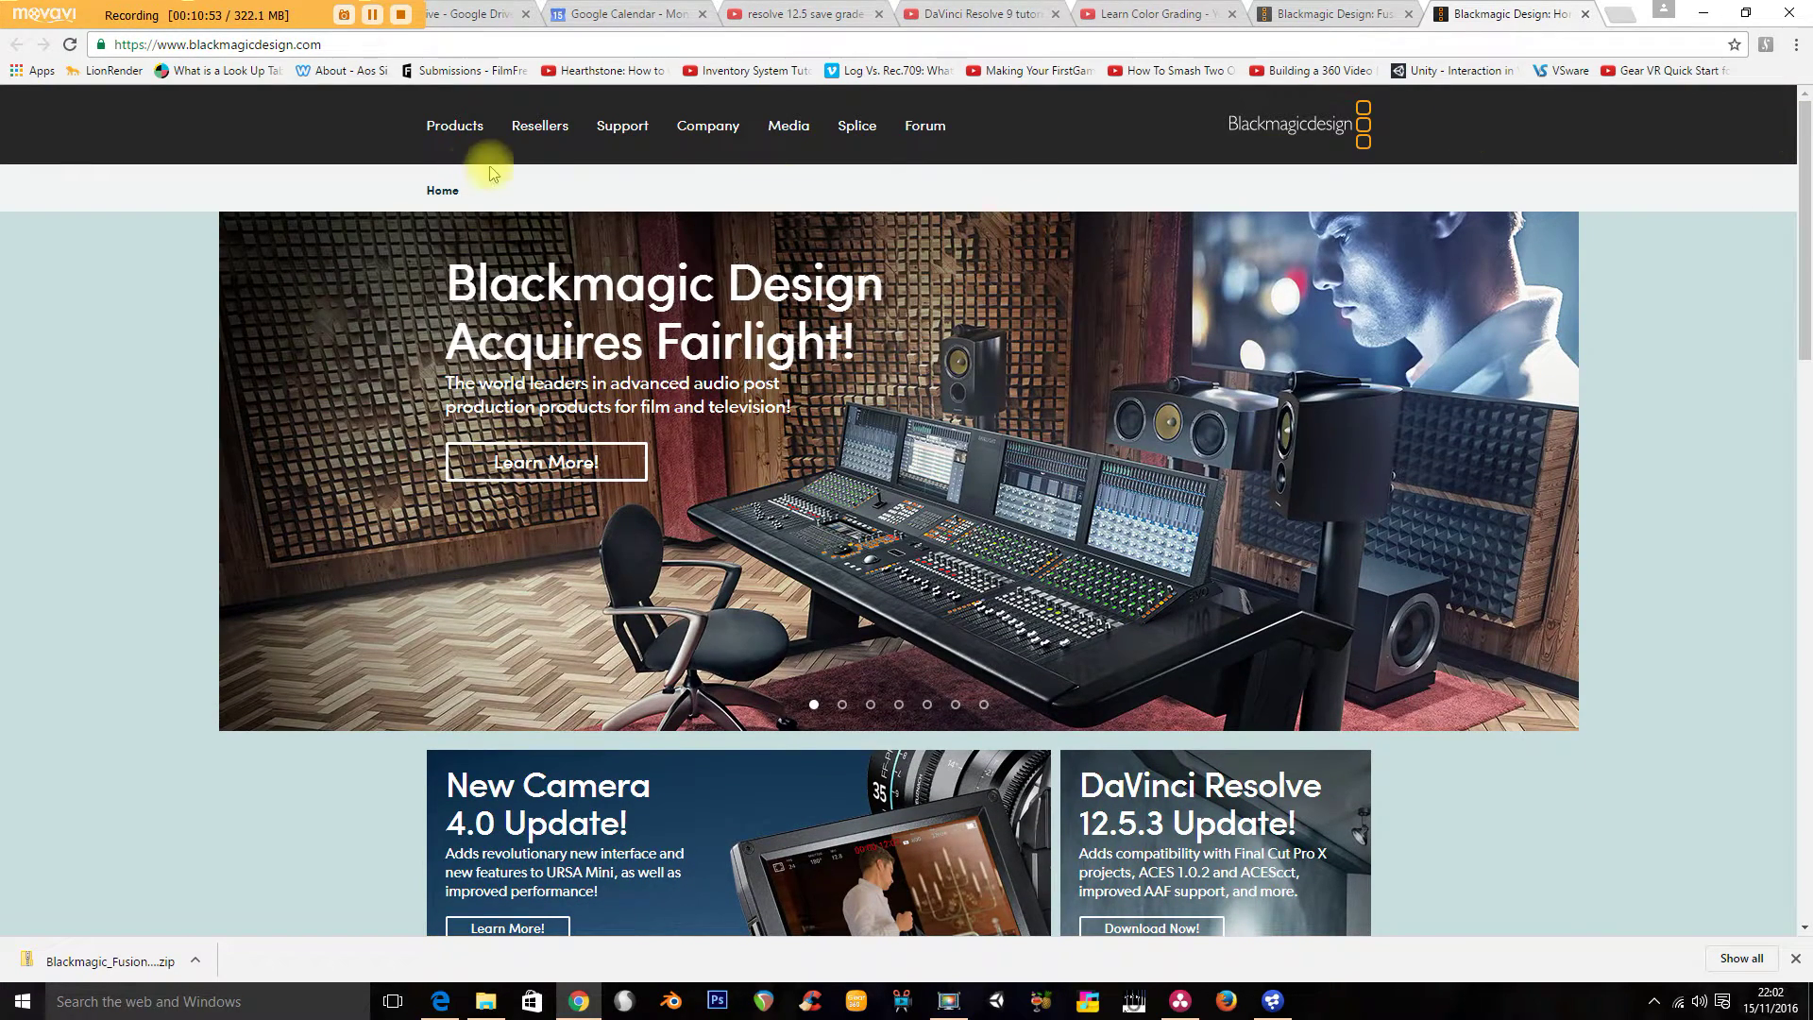
left_click(445, 142)
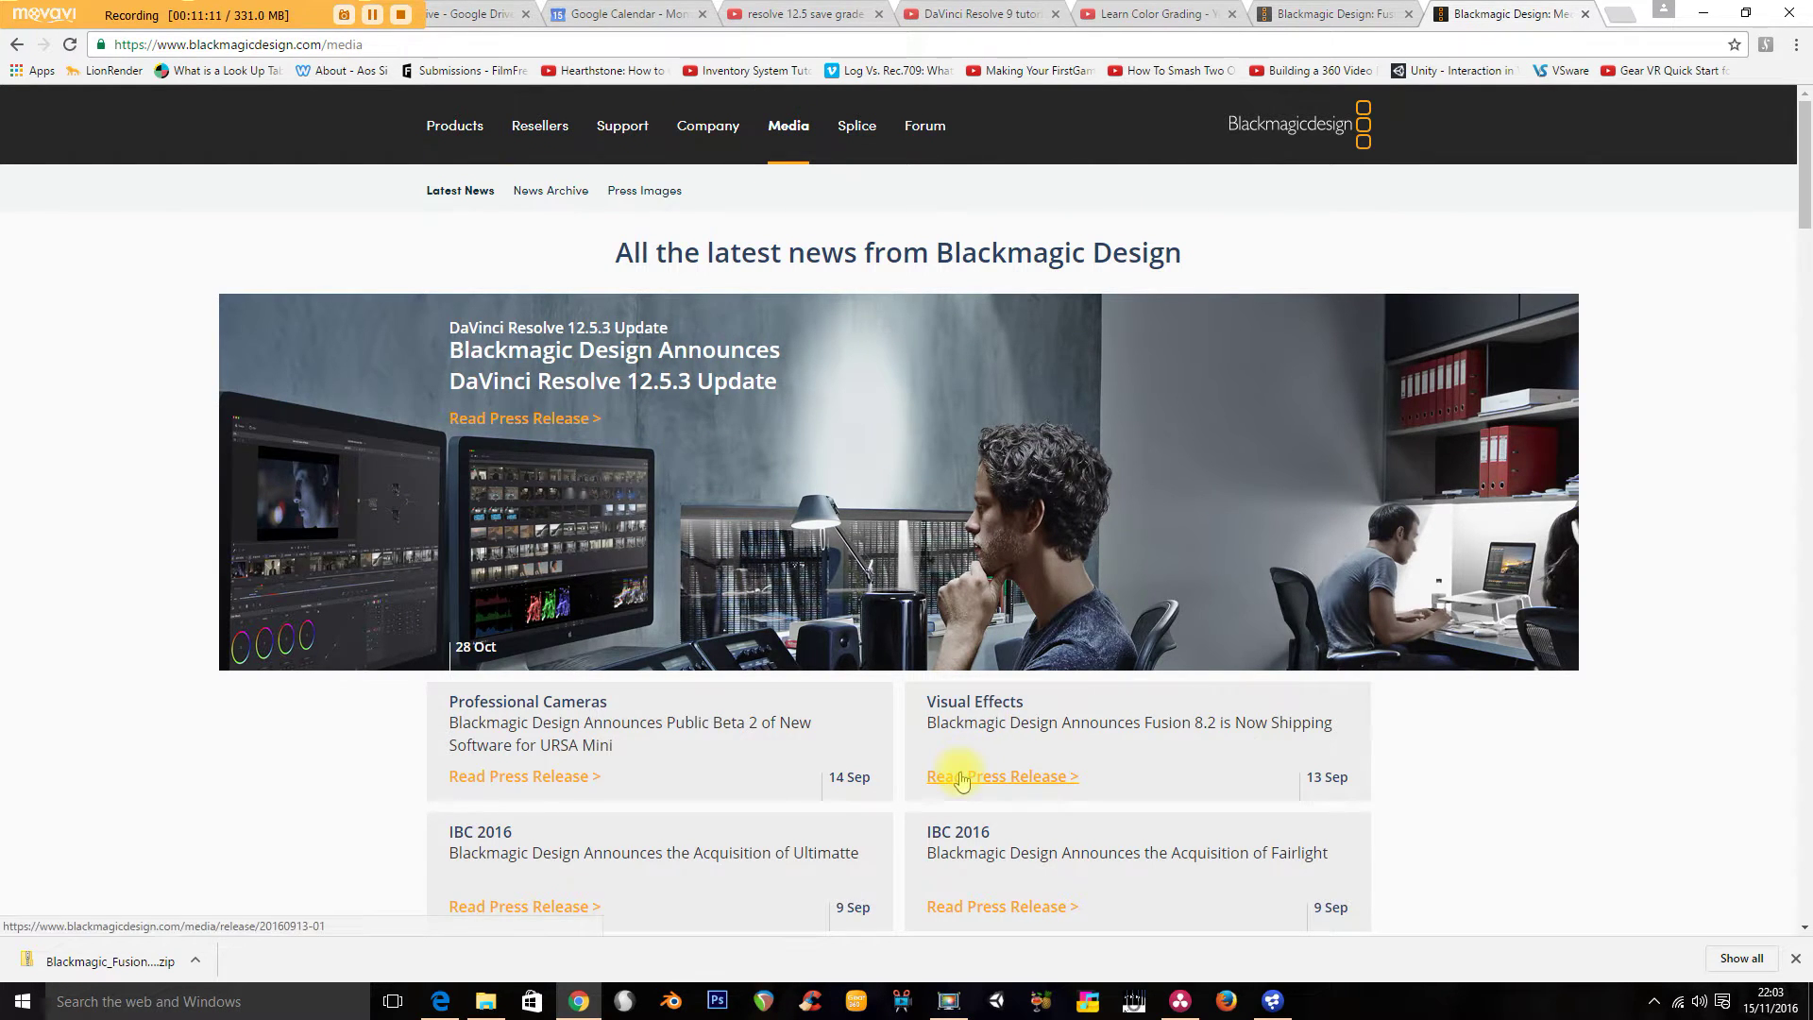
left_click(1003, 778)
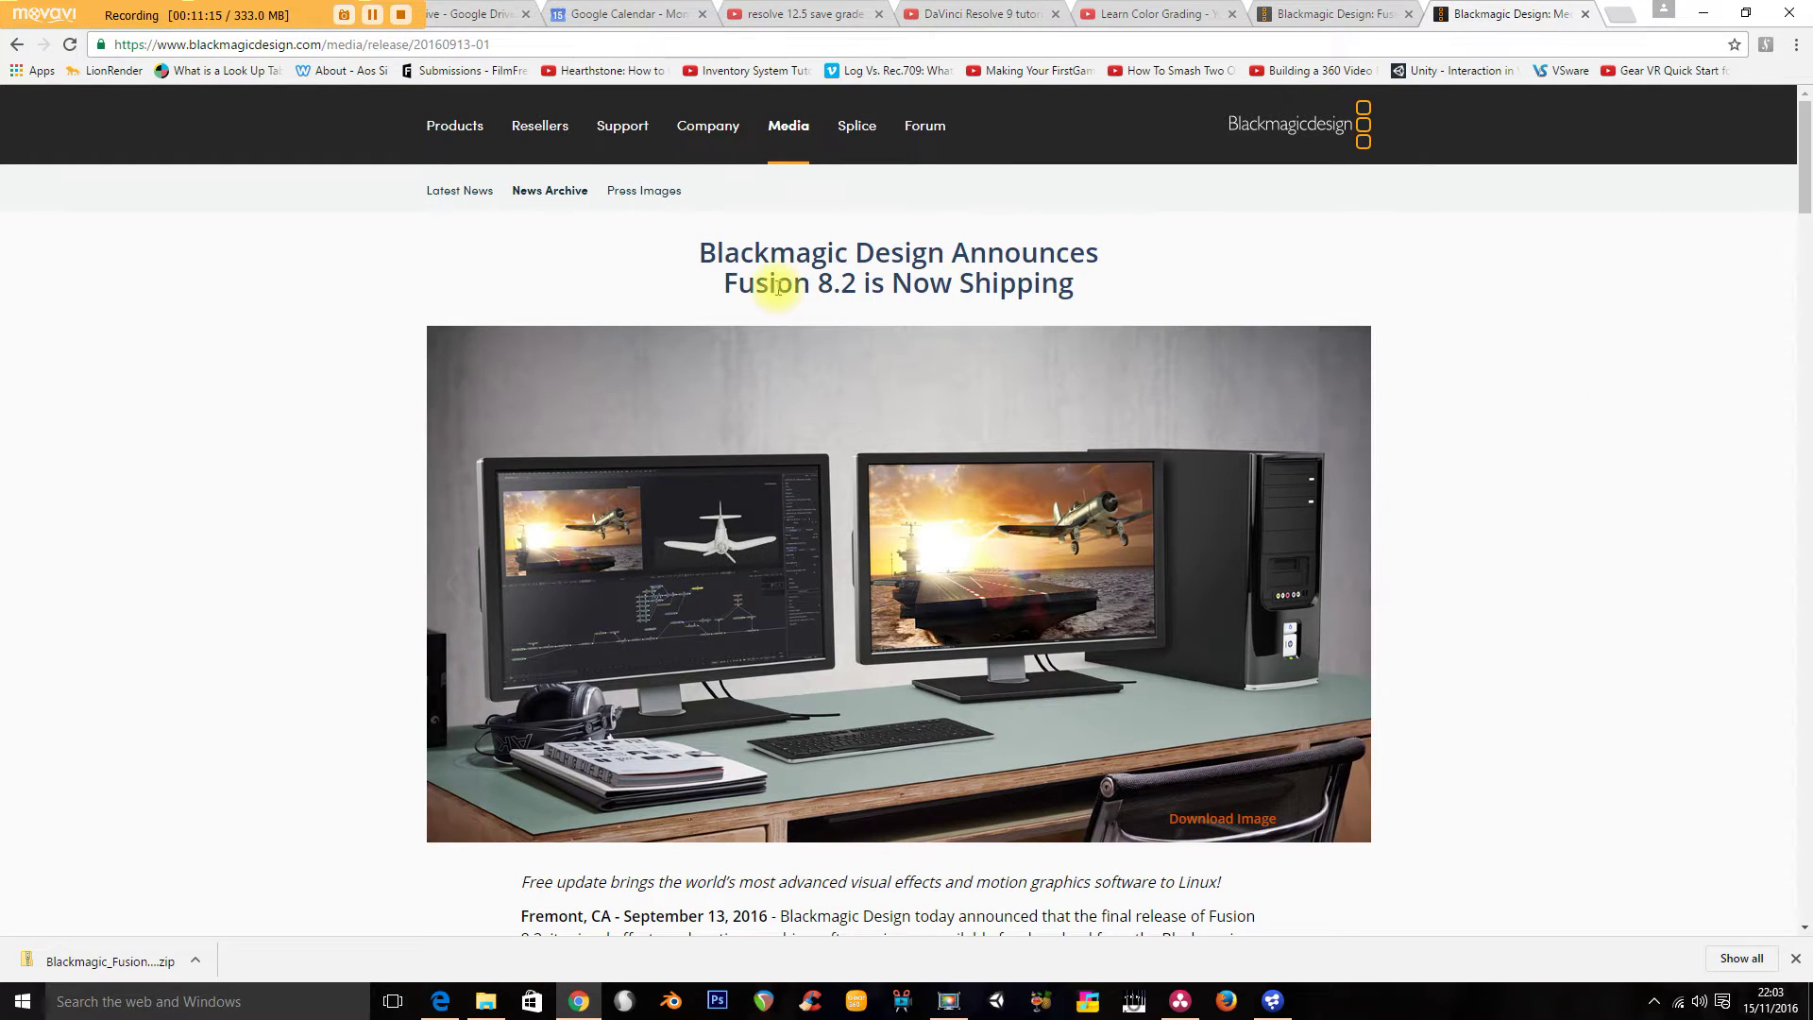
left_click_drag(1804, 121, 1793, 256)
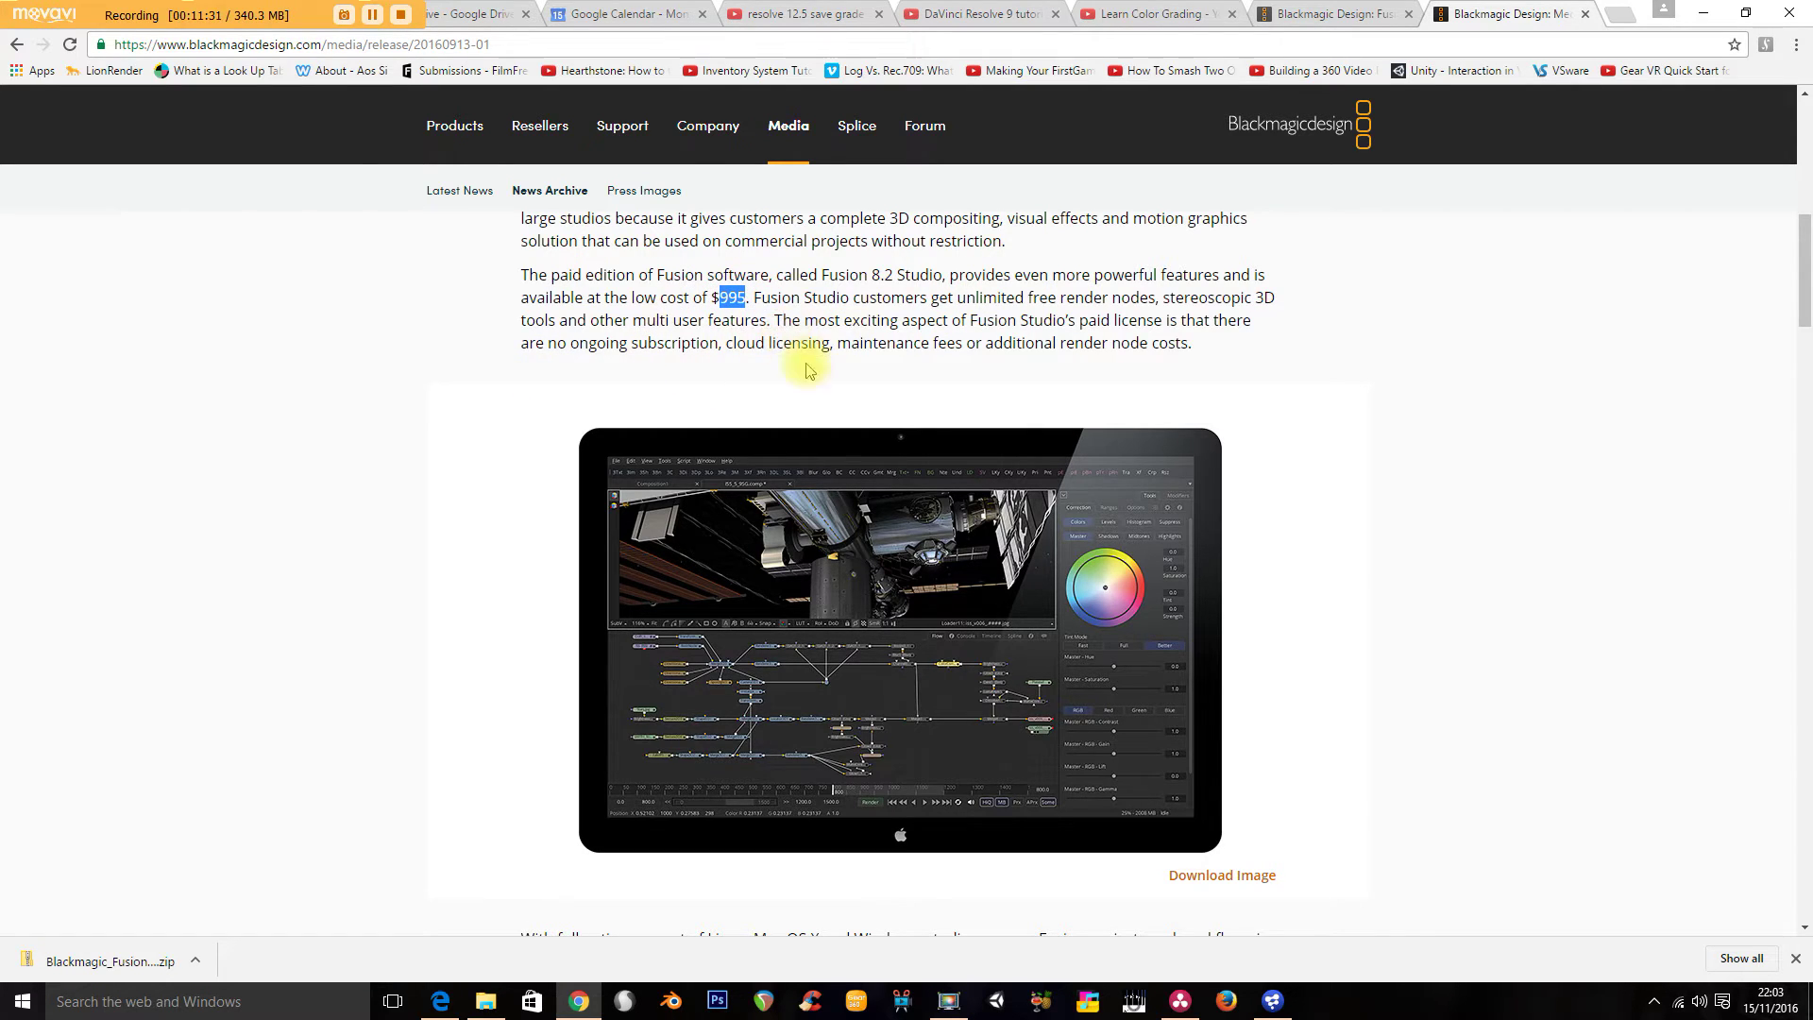
left_click_drag(1805, 271, 1805, 358)
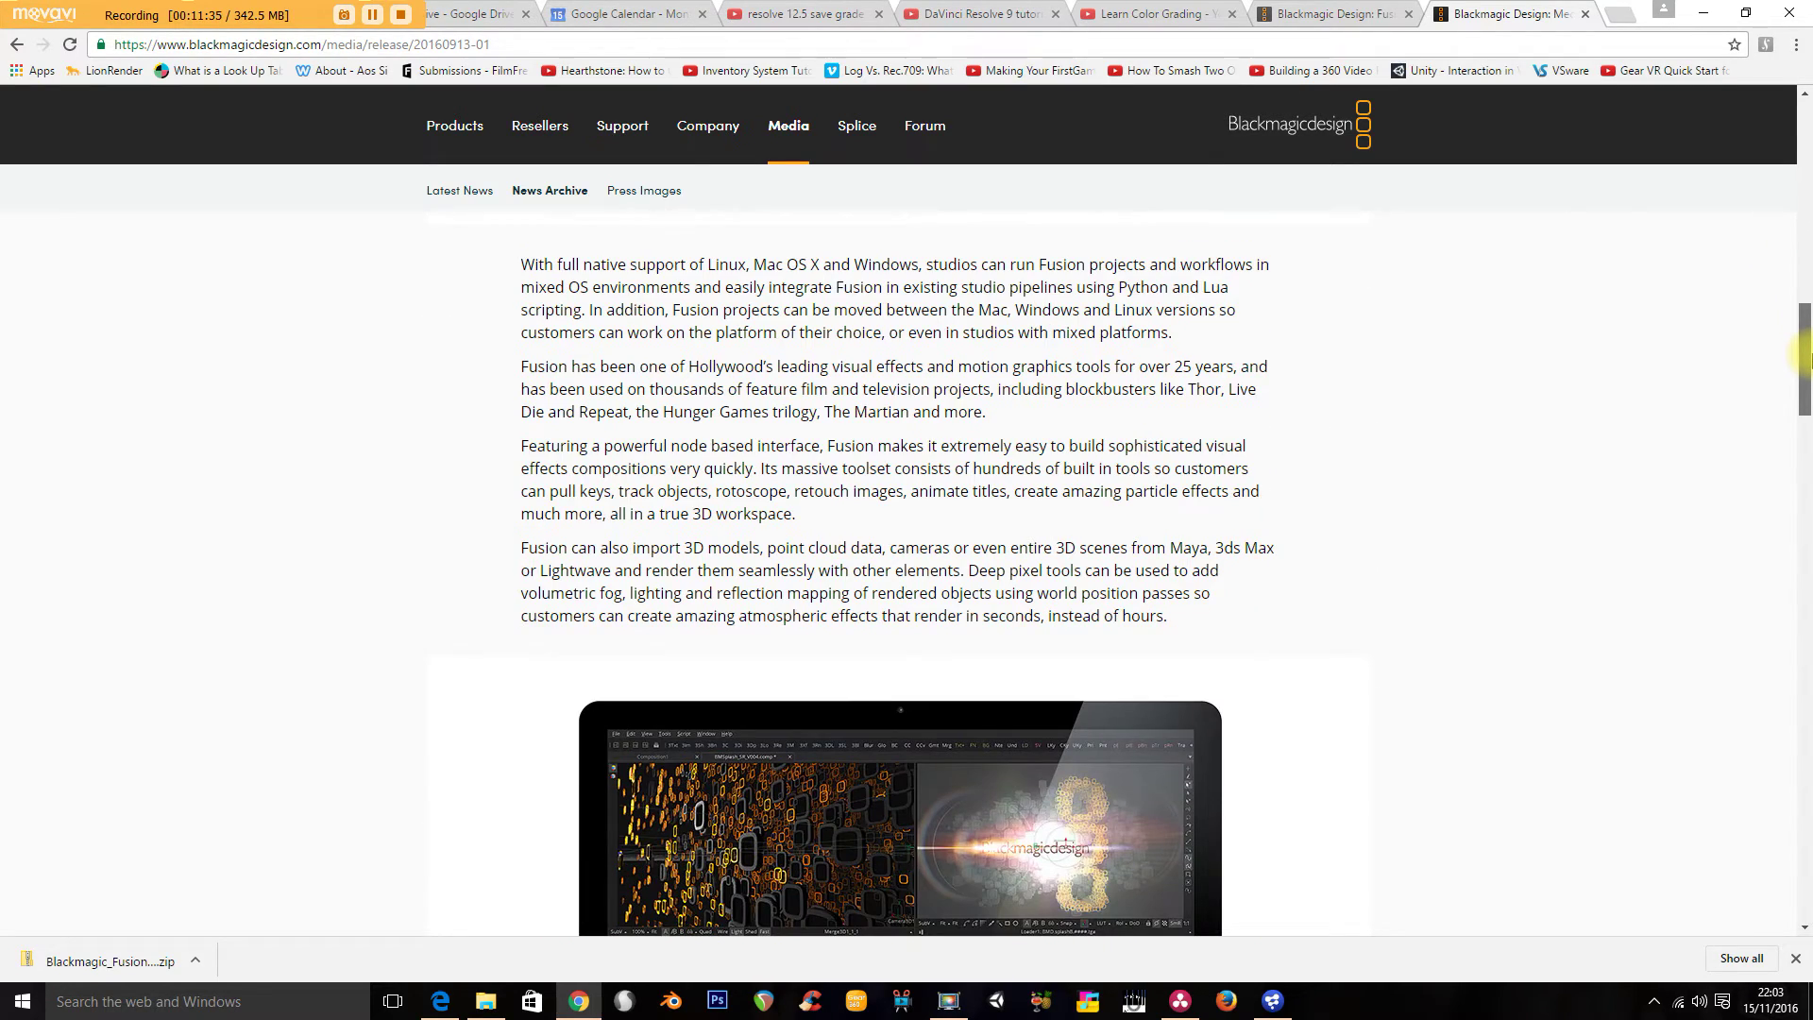
Switch to the already open Fusion 8 product page and look through its feature presentation.
left_click(1335, 28)
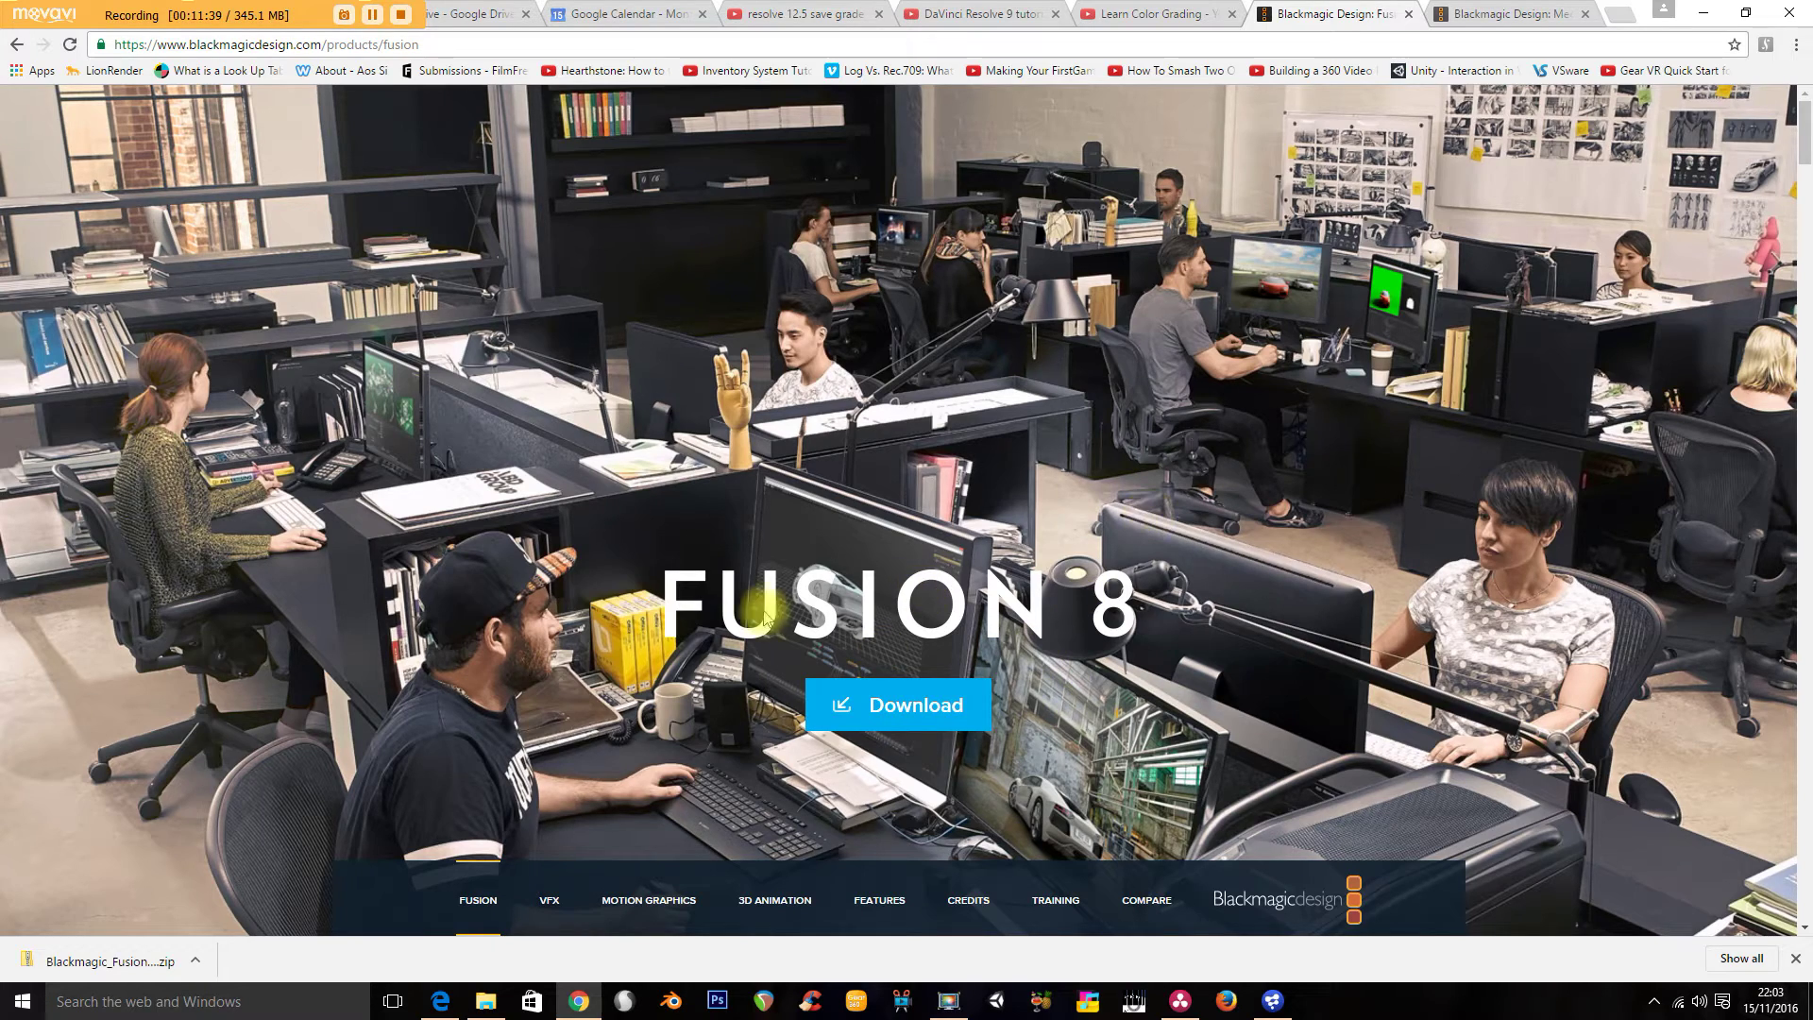
mouse_move(1797, 156)
left_mouse_down()
mouse_move(1804, 740)
mouse_move(1803, 132)
left_mouse_up()
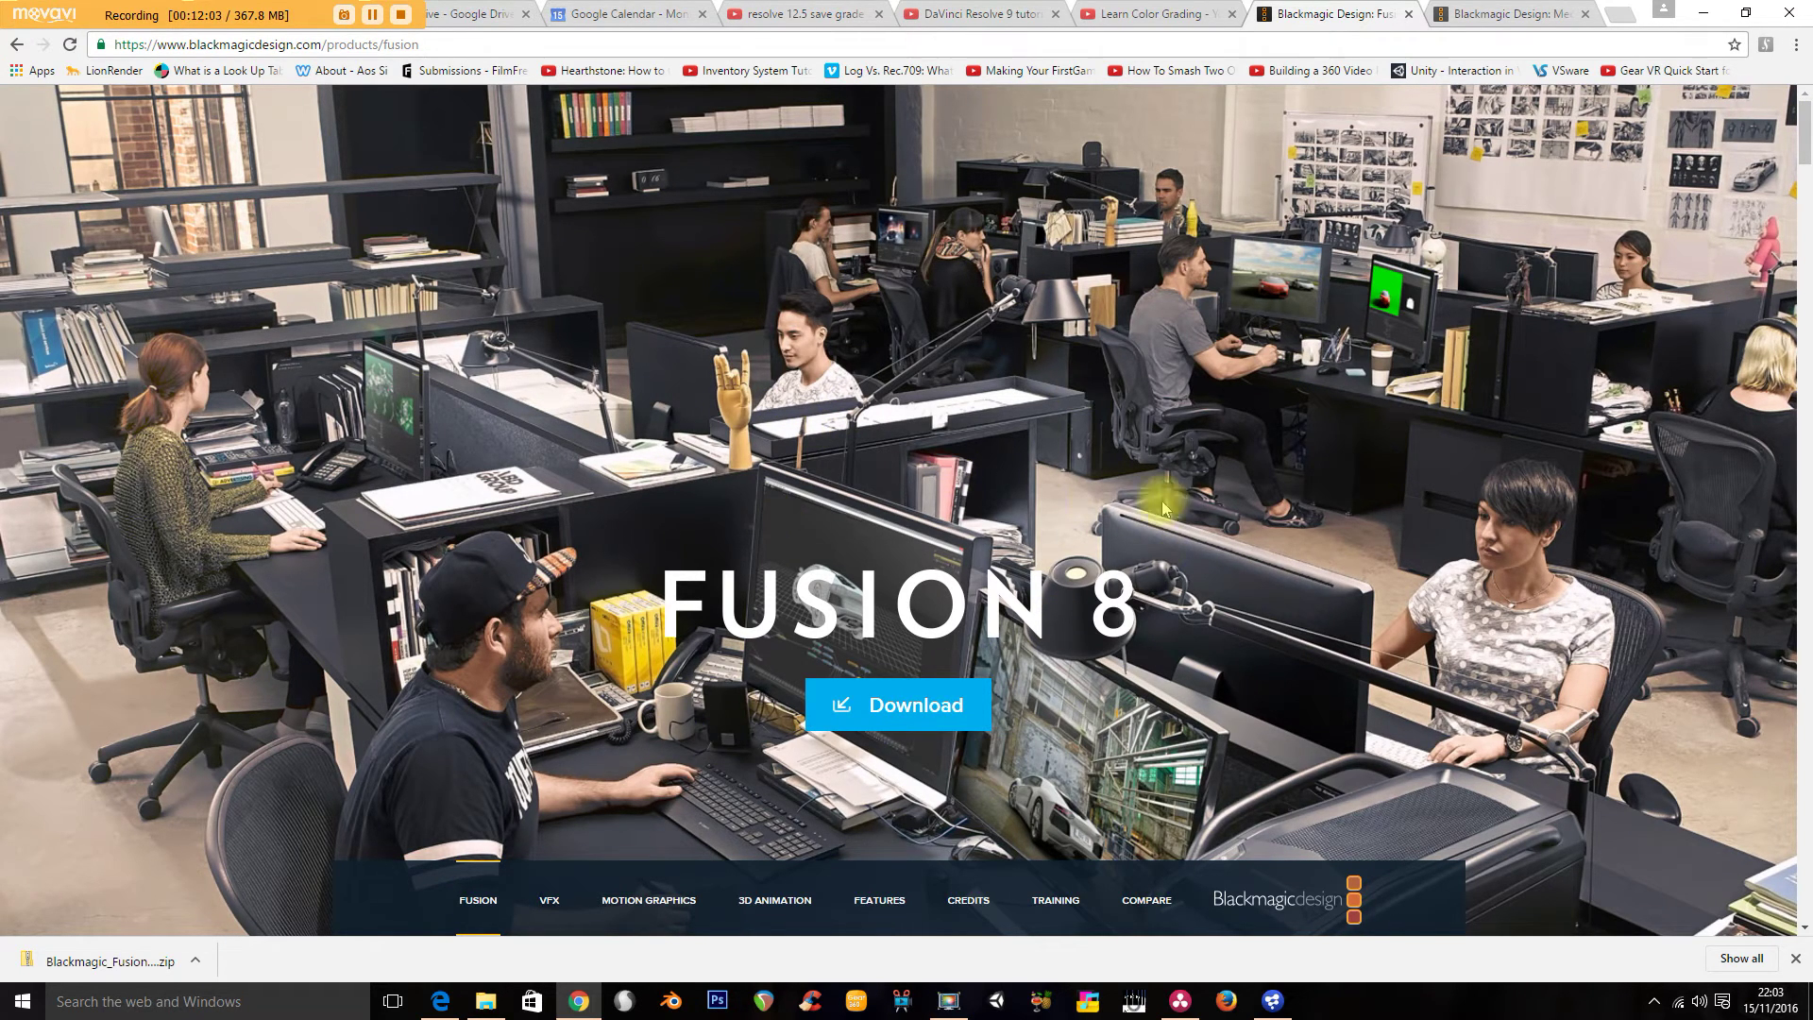
left_click_drag(1800, 109, 1801, 357)
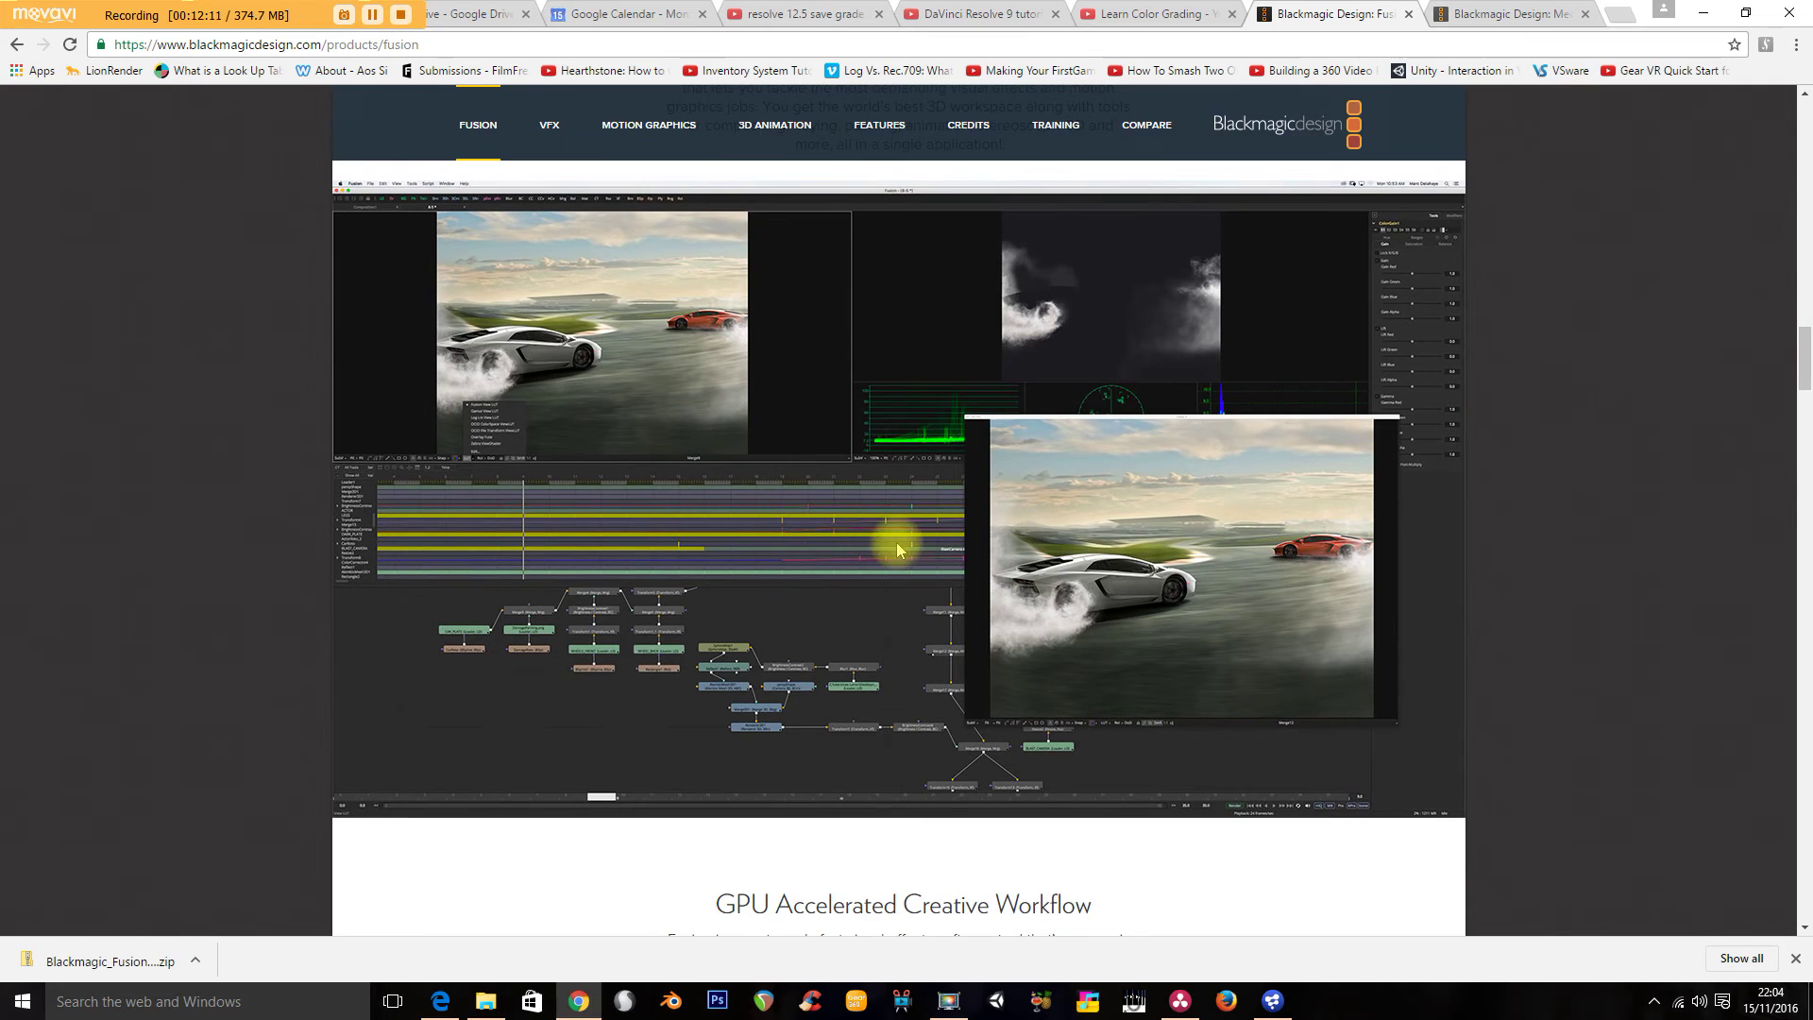